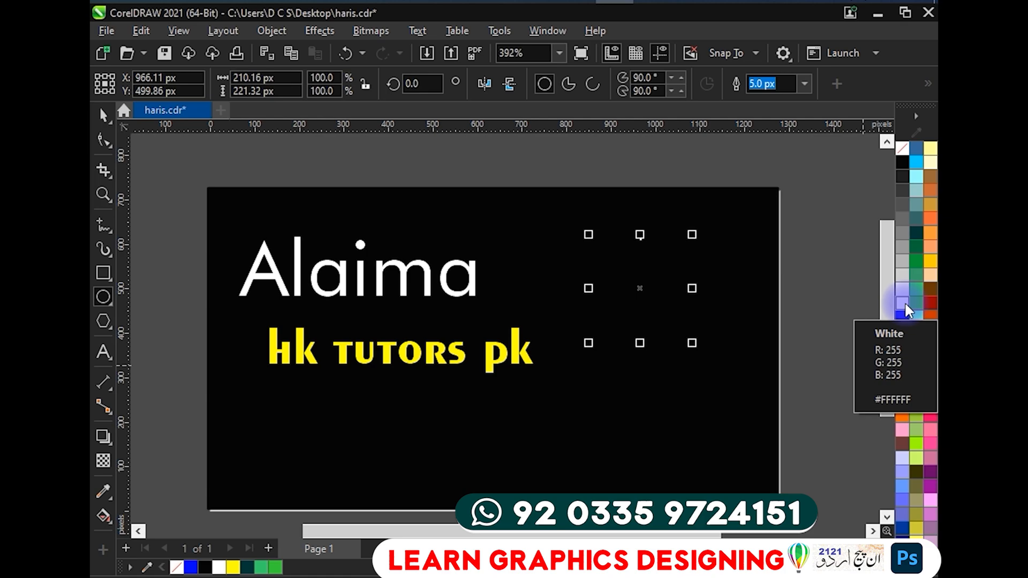
Fill the selected circle with white and deselect it.
{"action": "left_click", "coordinate": [904, 301]}
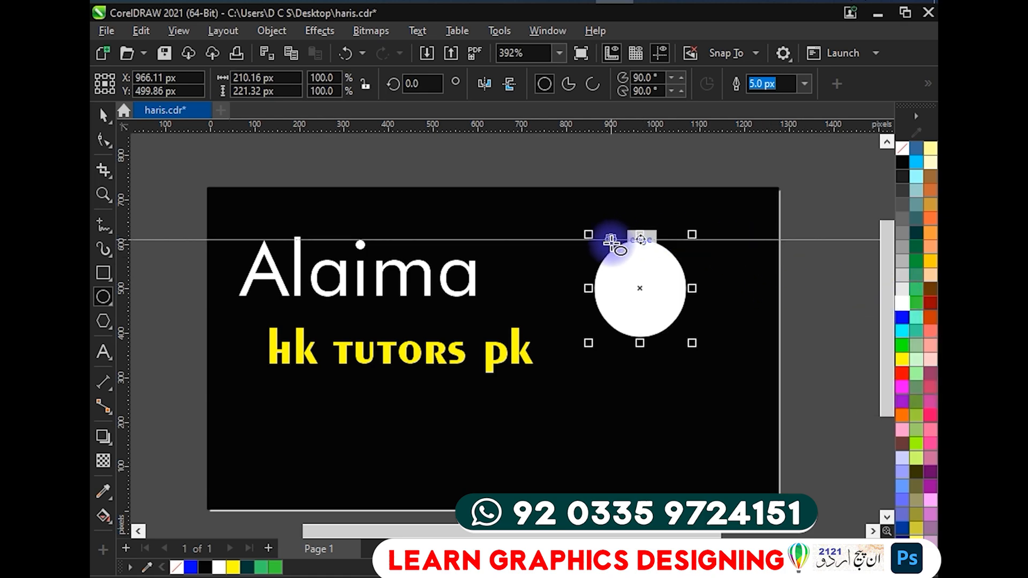
{"action": "left_click", "coordinate": [625, 215]}
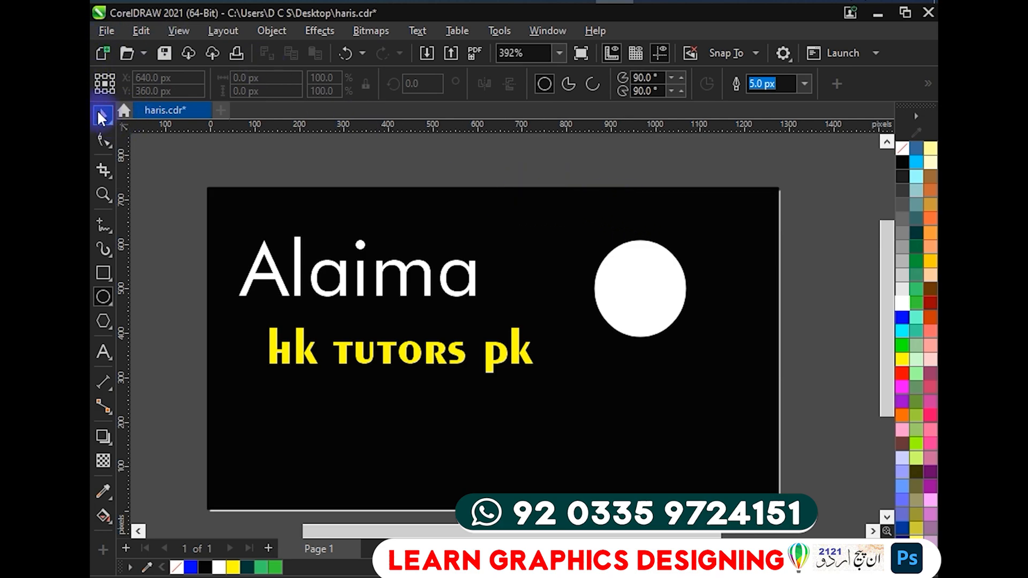
{"action": "left_click", "coordinate": [102, 116]}
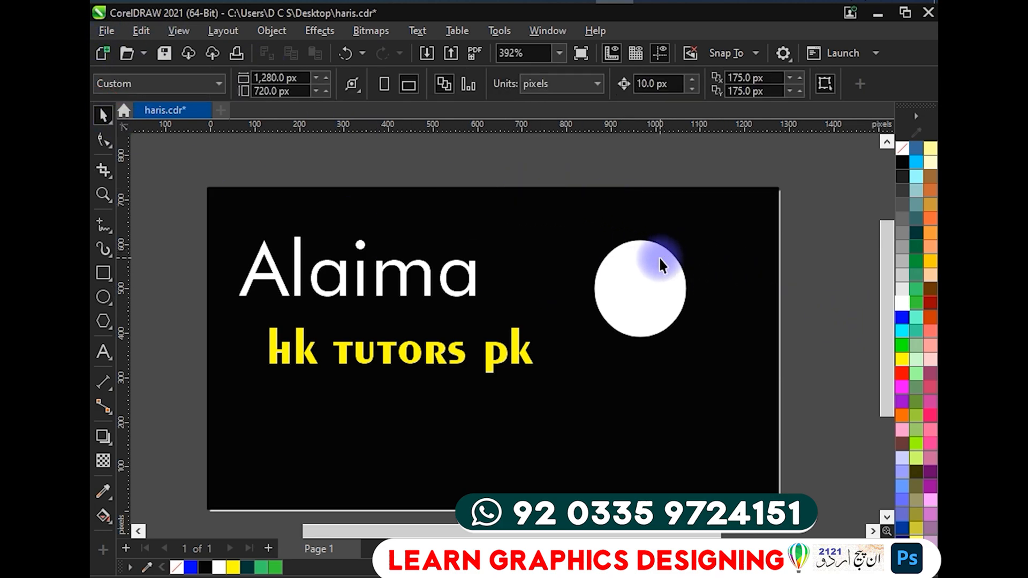
Set the outline colour of the black background rectangle to blue.
{"action": "left_click", "coordinate": [710, 214]}
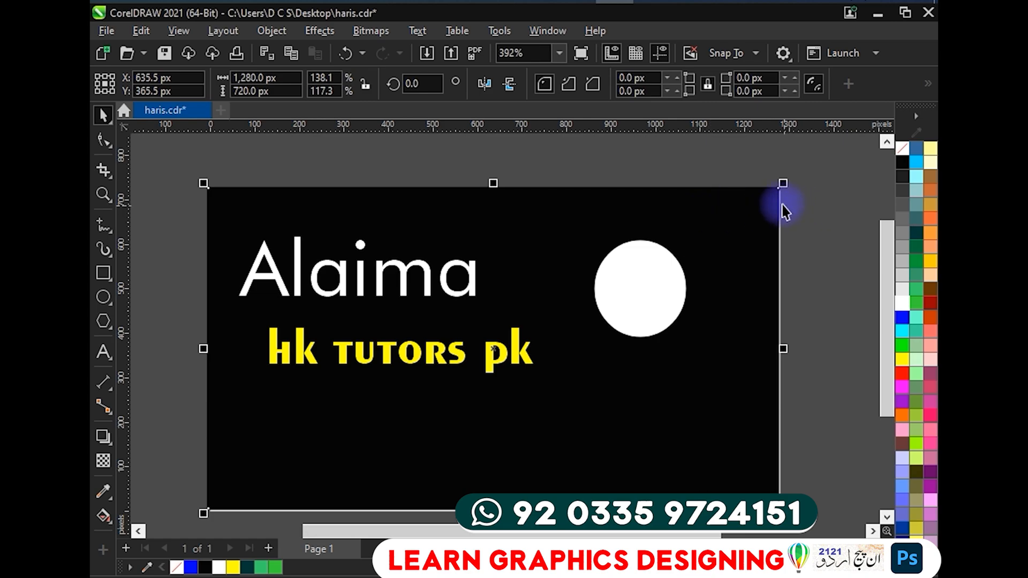
{"action": "scroll", "coordinate": [750, 190], "scroll_direction": "up", "scroll_amount": 5}
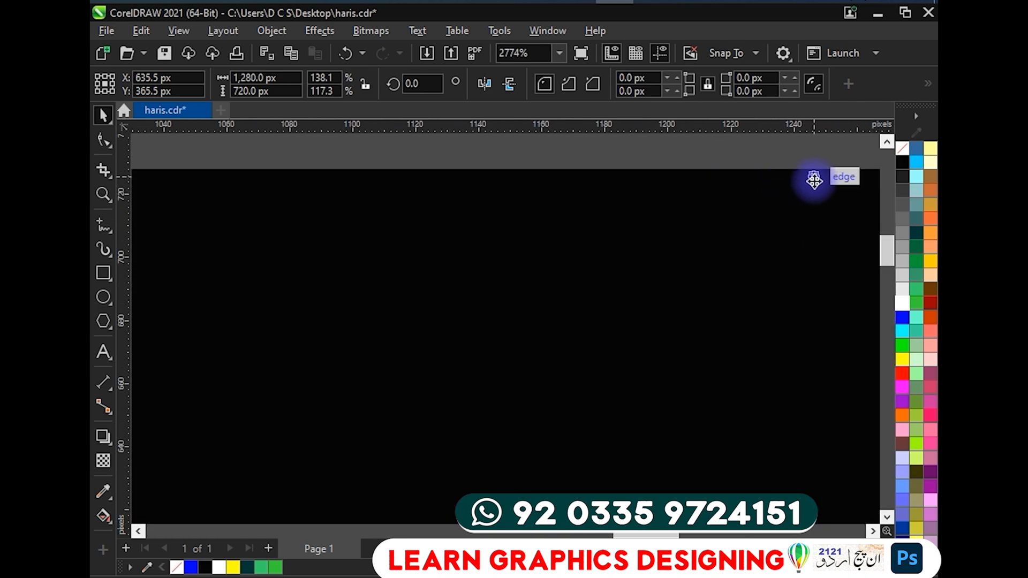
{"action": "right_click", "coordinate": [904, 318]}
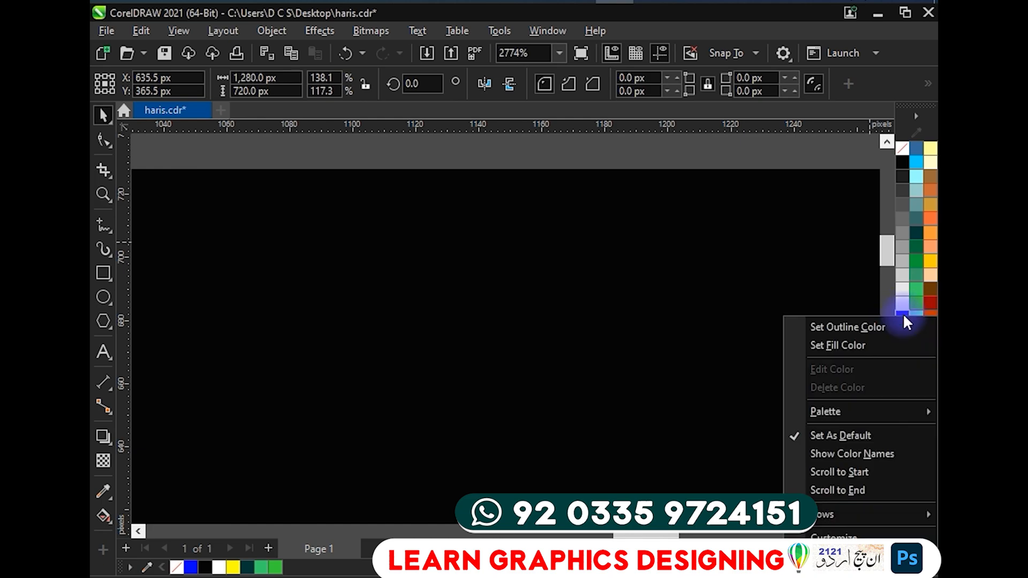
{"action": "left_click", "coordinate": [868, 328]}
{"action": "scroll", "coordinate": [589, 200], "scroll_direction": "down", "scroll_amount": 3}
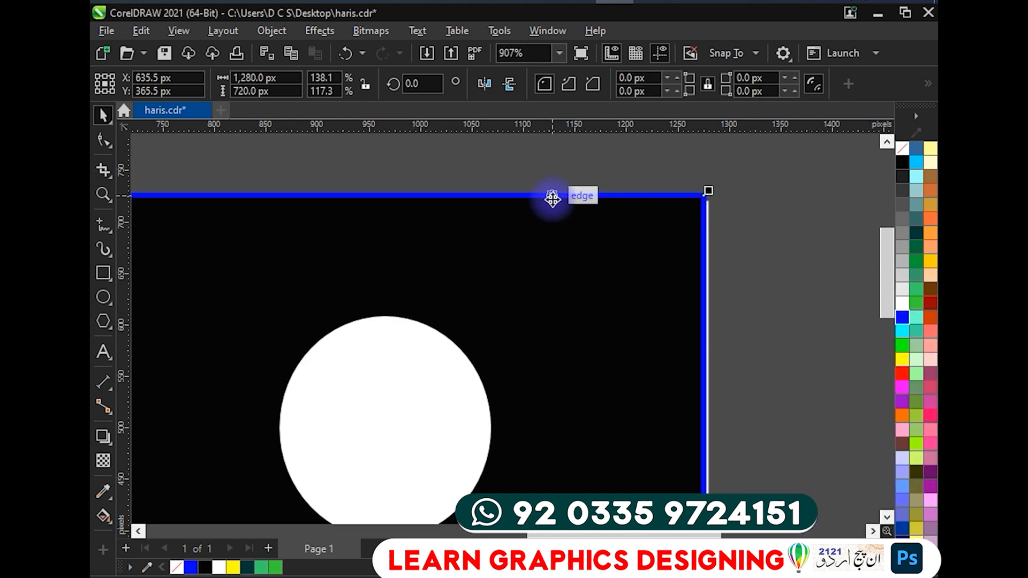
{"action": "scroll", "coordinate": [591, 210], "scroll_direction": "down", "scroll_amount": 4}
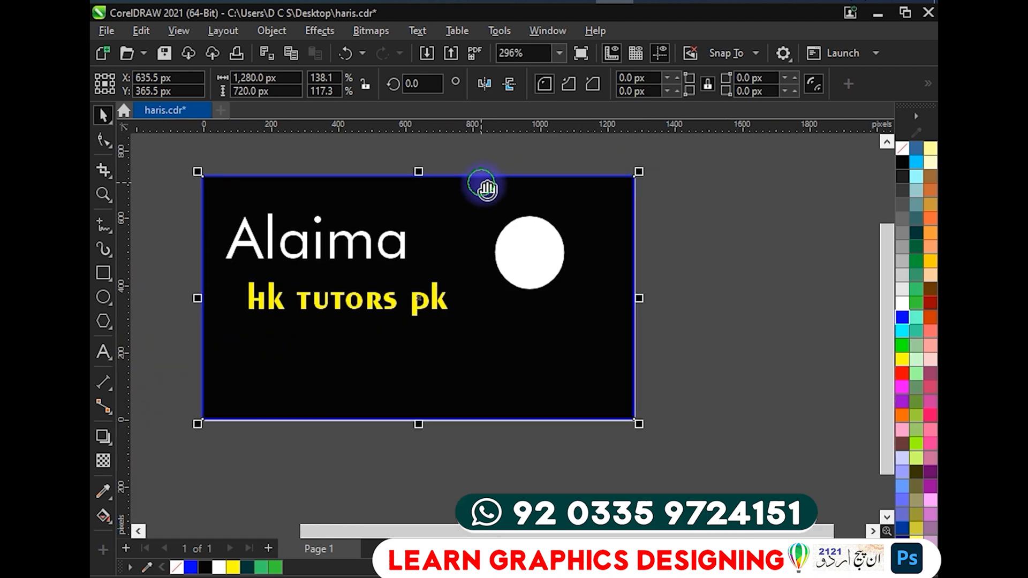
Set the background rectangle's outline colour to white, and undo the last two outline colour changes.
{"action": "scroll", "coordinate": [282, 174], "scroll_direction": "up", "scroll_amount": 5}
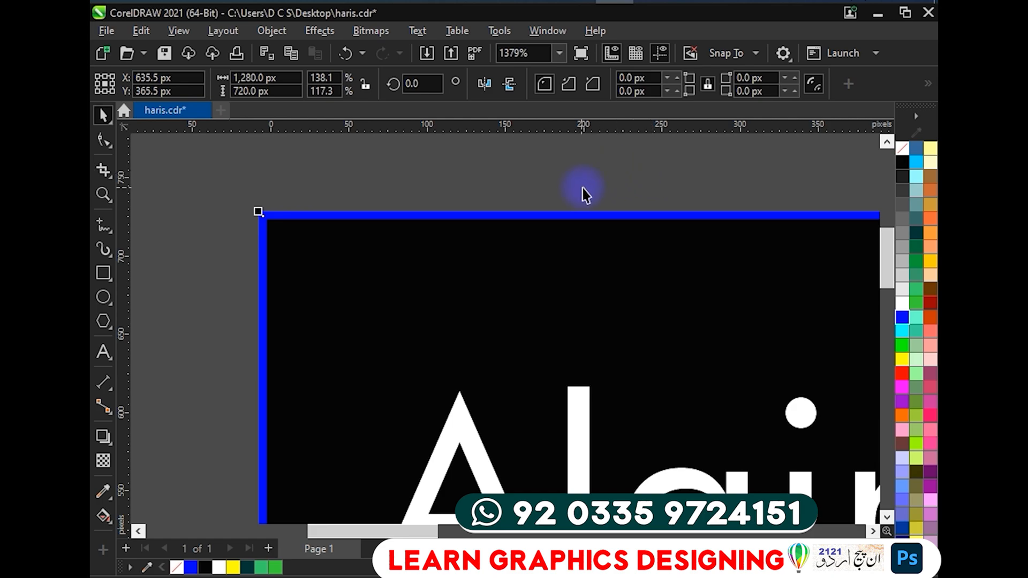
{"action": "scroll", "coordinate": [584, 193], "scroll_direction": "down", "scroll_amount": 5}
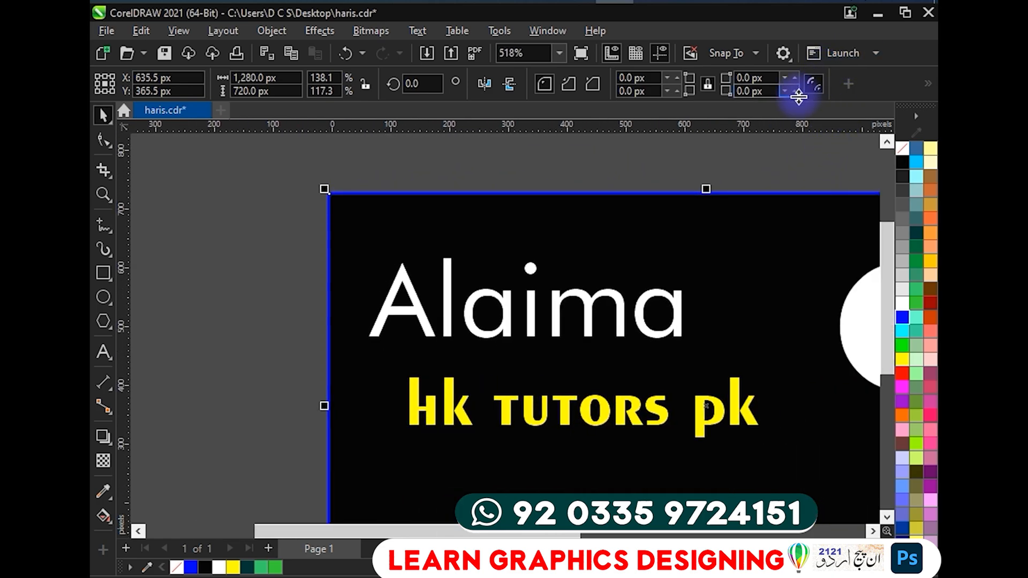
{"action": "left_click_drag", "start_coordinate": [779, 190], "coordinate": [549, 202]}
{"action": "scroll", "coordinate": [810, 149], "scroll_direction": "down", "scroll_amount": 1}
{"action": "scroll", "coordinate": [809, 148], "scroll_direction": "down", "scroll_amount": 1}
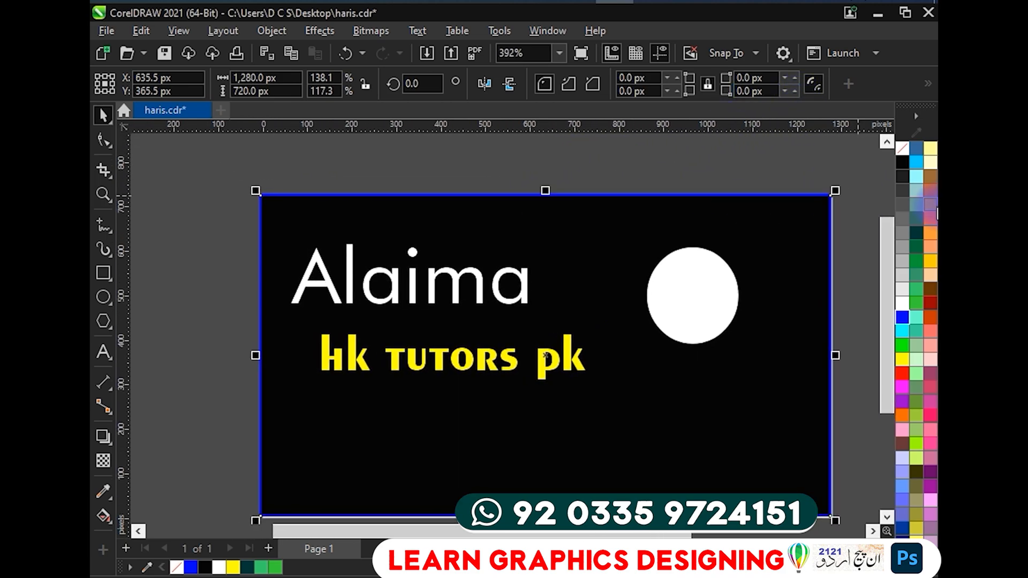
{"action": "right_click", "coordinate": [894, 303]}
{"action": "left_click", "coordinate": [878, 315]}
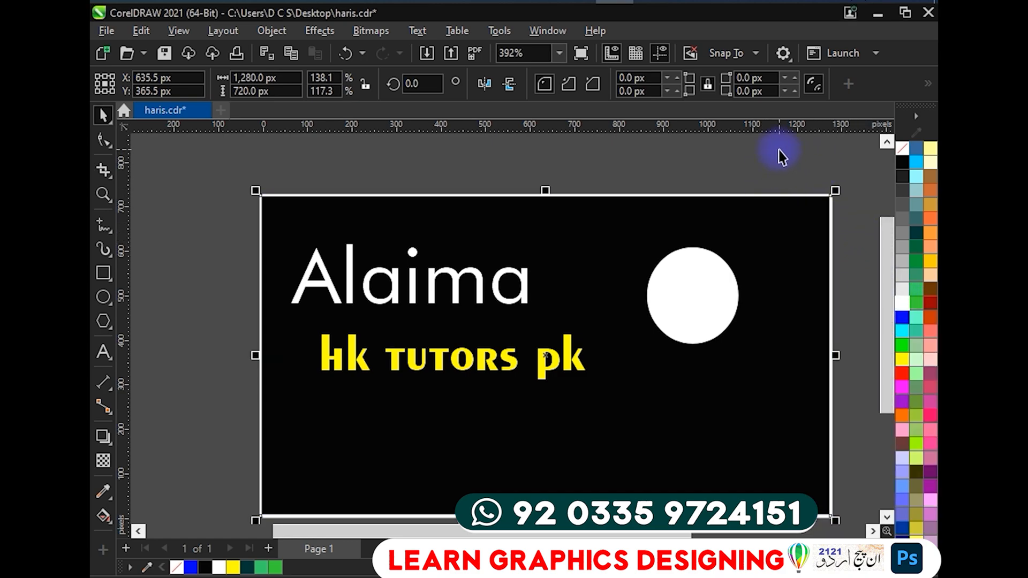
{"action": "key", "text": "ctrl+z"}
{"action": "key", "text": "ctrl+z"}
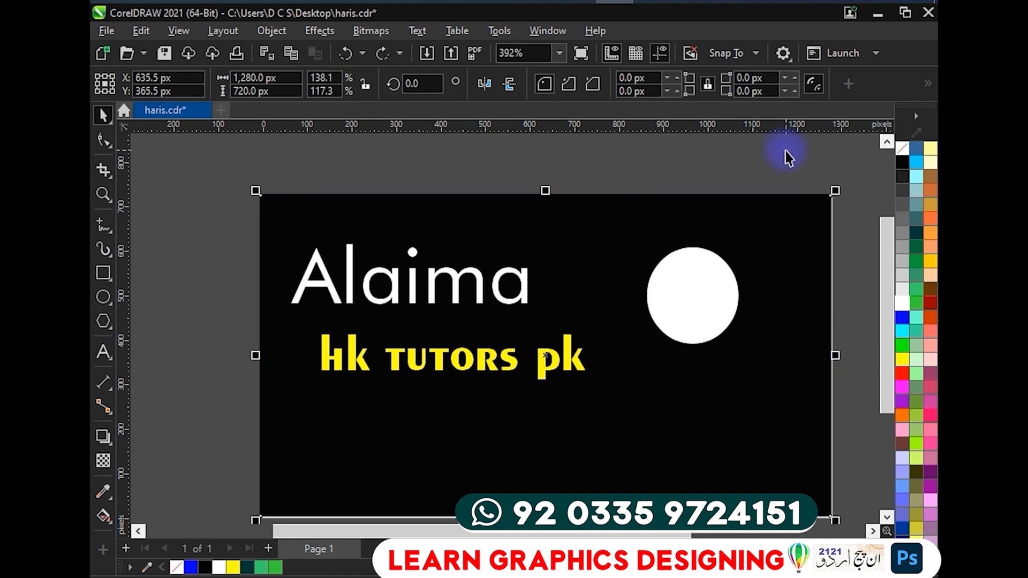
Apply a blue outline colour to the selected background rectangle.
{"action": "right_click", "coordinate": [898, 317]}
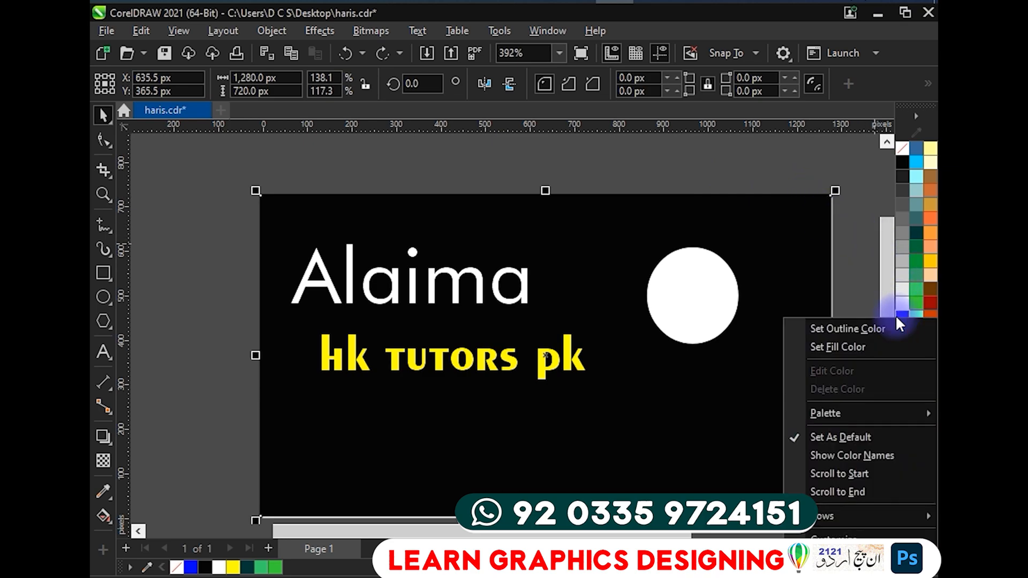
{"action": "left_click", "coordinate": [870, 329]}
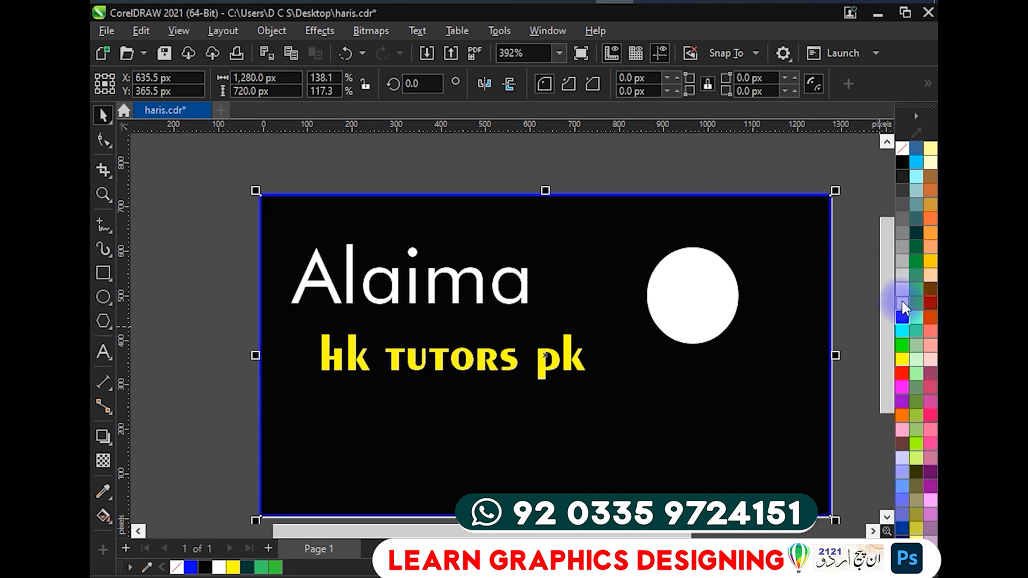
Fill the background rectangle with white, undo the fill change, and deselect the rectangle.
{"action": "left_click", "coordinate": [902, 302]}
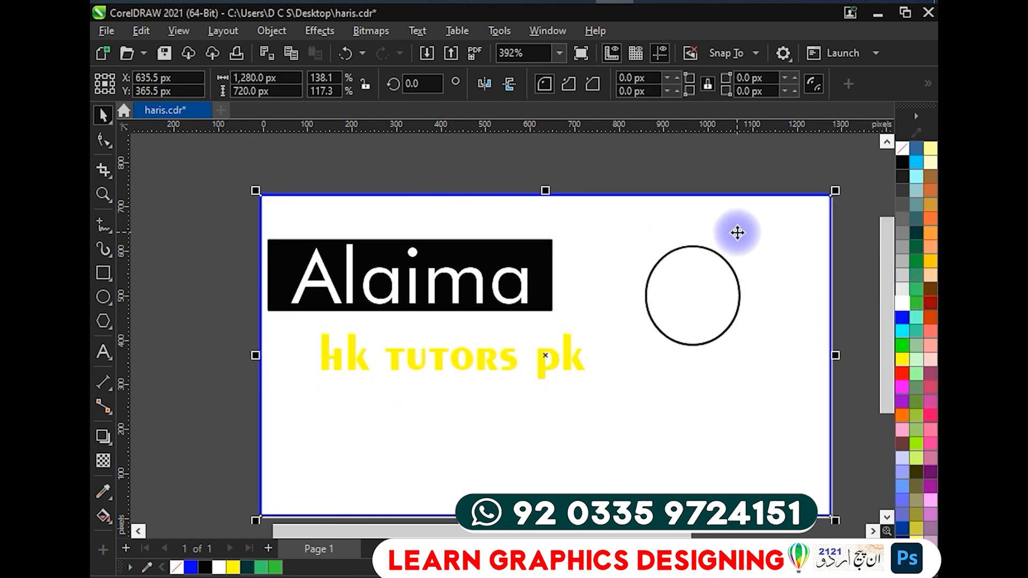
{"action": "scroll", "coordinate": [592, 197], "scroll_direction": "up", "scroll_amount": 5}
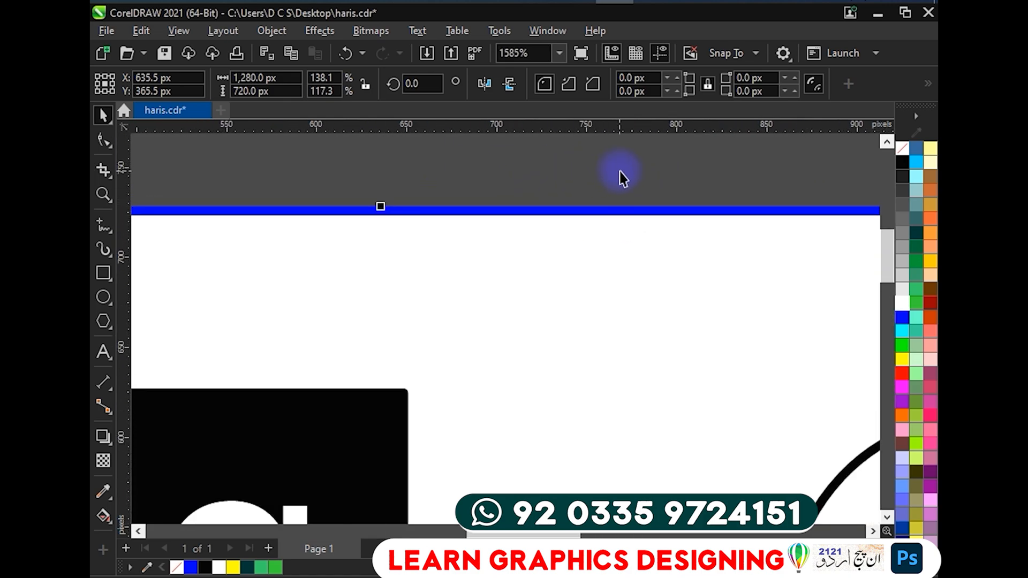
{"action": "left_click", "coordinate": [621, 177]}
{"action": "left_click", "coordinate": [638, 214]}
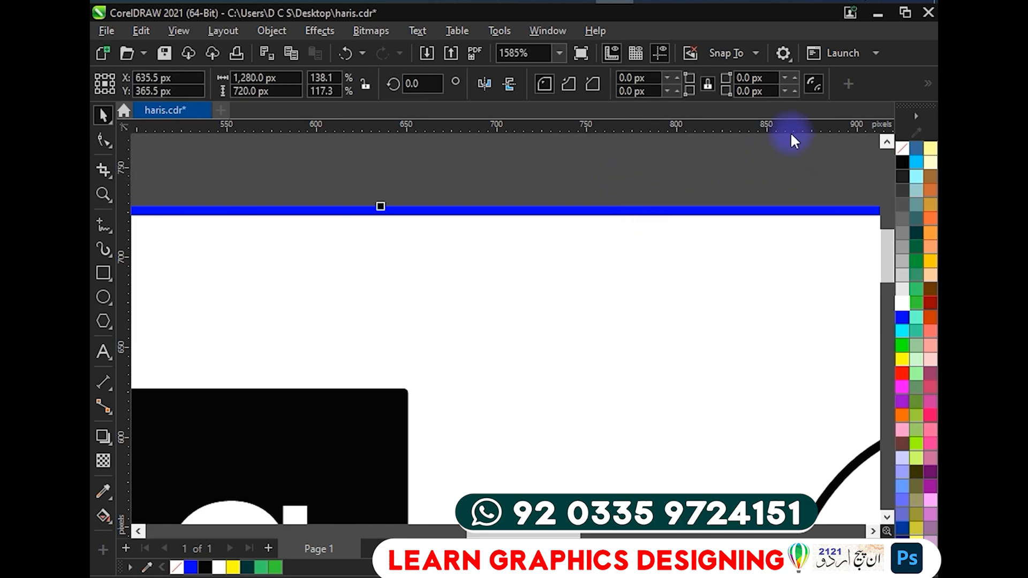
{"action": "left_click", "coordinate": [576, 137]}
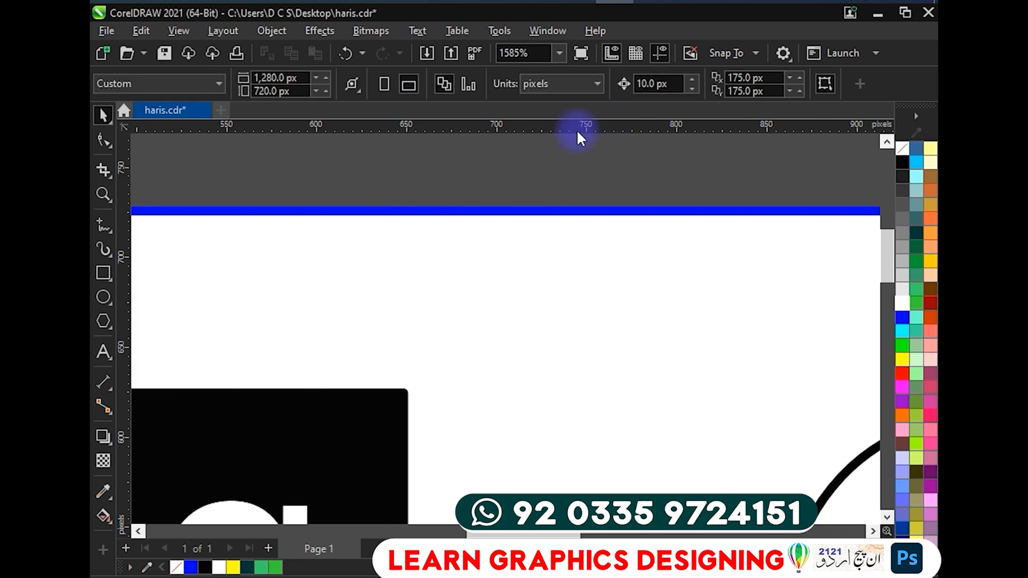
{"action": "scroll", "coordinate": [535, 179], "scroll_direction": "down", "scroll_amount": 5}
{"action": "left_click", "coordinate": [587, 222]}
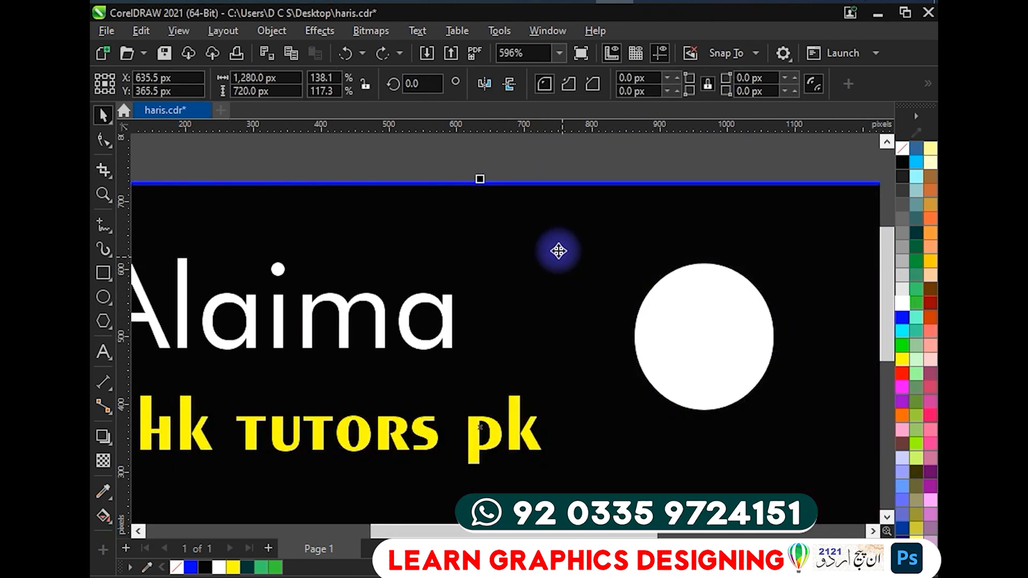
{"action": "scroll", "coordinate": [555, 250], "scroll_direction": "down", "scroll_amount": 3}
{"action": "key", "text": "Escape"}
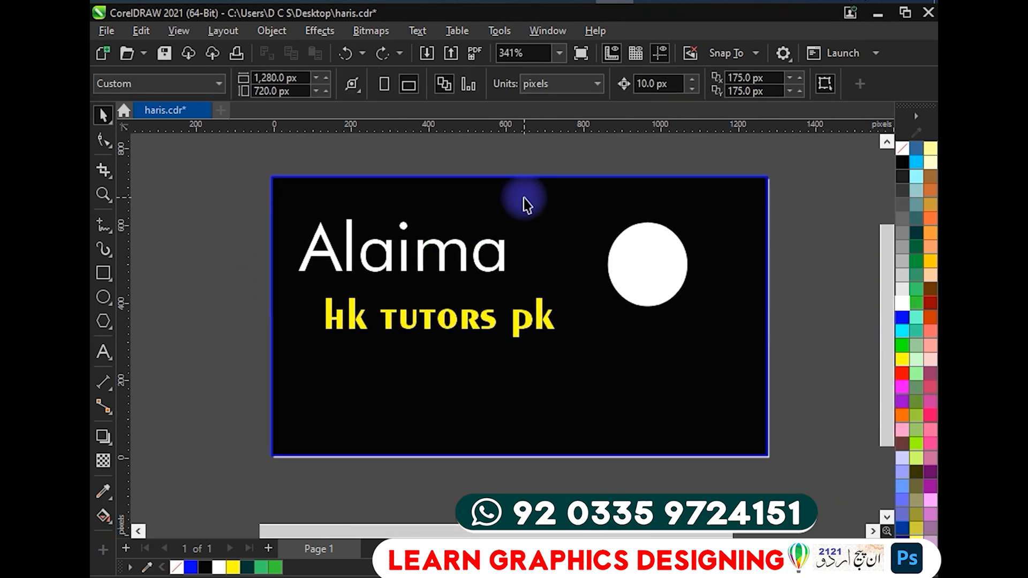
{"action": "scroll", "coordinate": [527, 204], "scroll_direction": "up", "scroll_amount": 1}
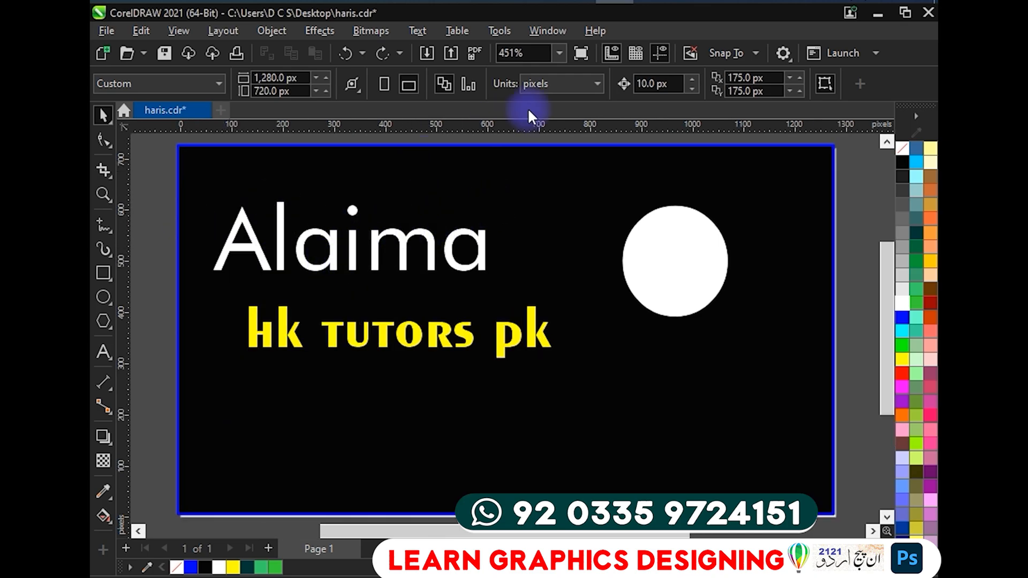
{"action": "left_click_drag", "start_coordinate": [535, 192], "coordinate": [442, 226]}
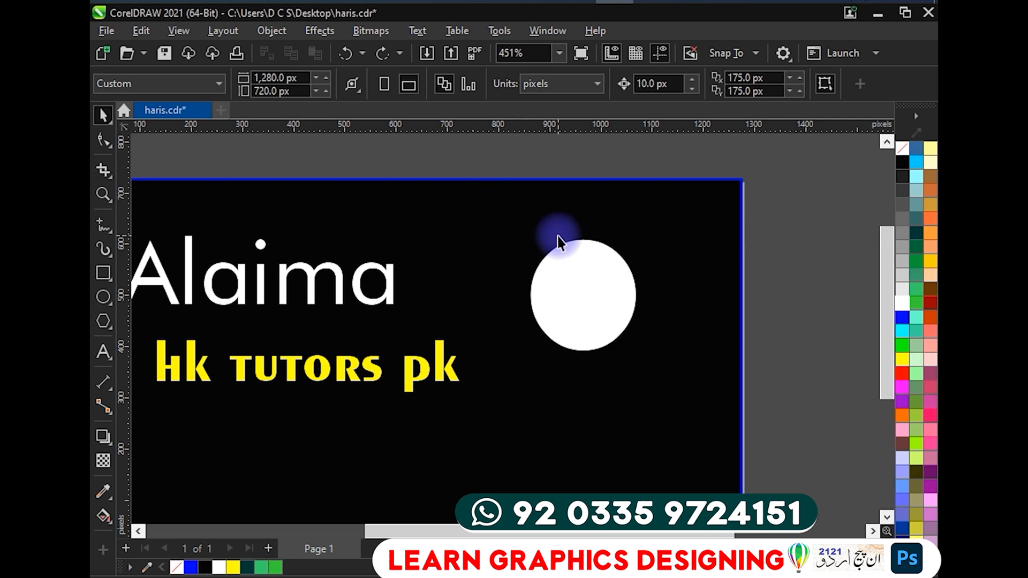
{"action": "left_click_drag", "start_coordinate": [532, 261], "coordinate": [586, 260]}
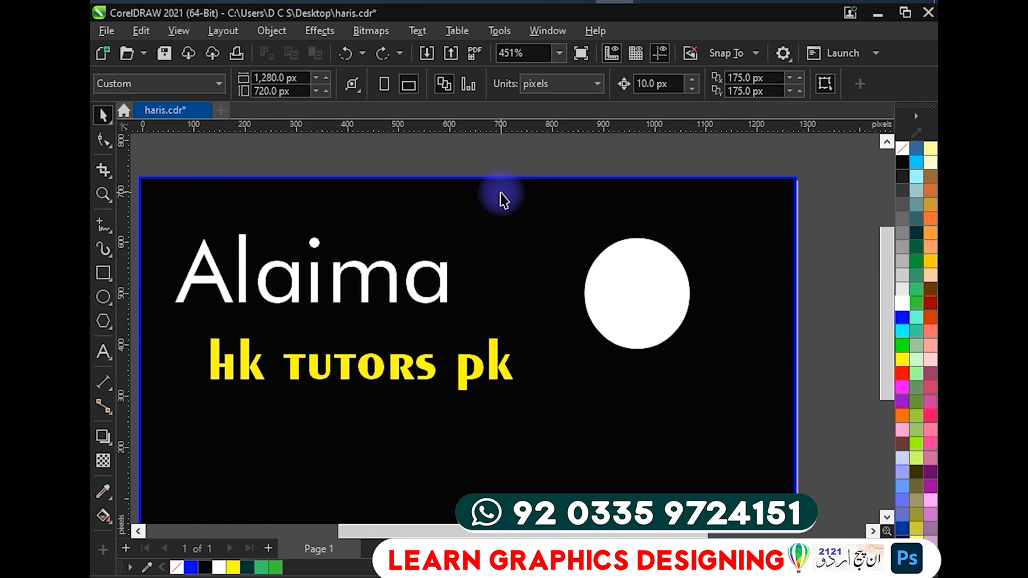
{"action": "left_click_drag", "start_coordinate": [386, 195], "coordinate": [420, 185]}
{"action": "left_click_drag", "start_coordinate": [317, 163], "coordinate": [314, 156]}
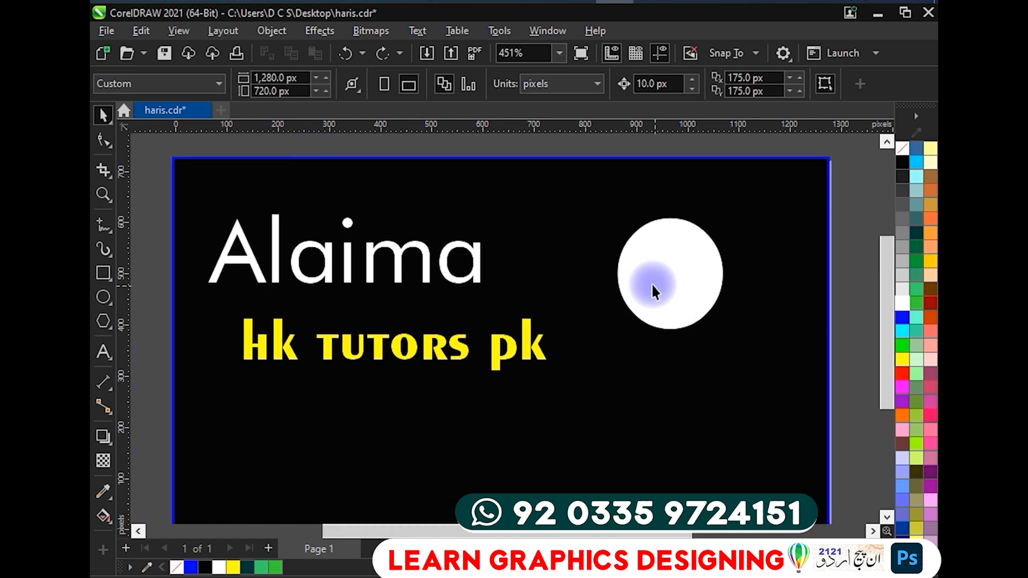
{"action": "scroll", "coordinate": [601, 259], "scroll_direction": "up", "scroll_amount": 1}
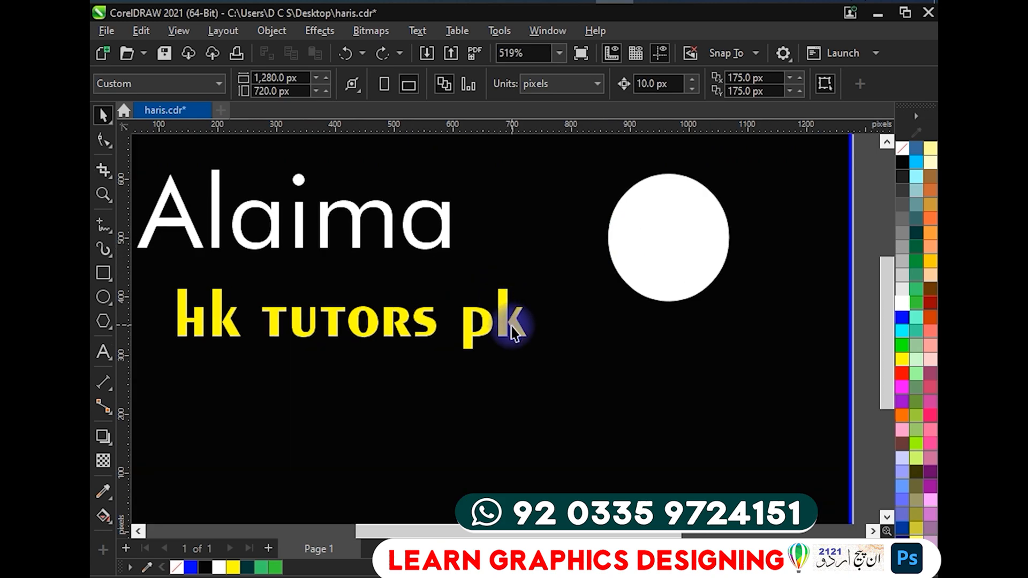
Move the large white title text slightly up and to the right, to about X 348, Y 556 px, and duplicate it.
{"action": "left_click", "coordinate": [444, 218]}
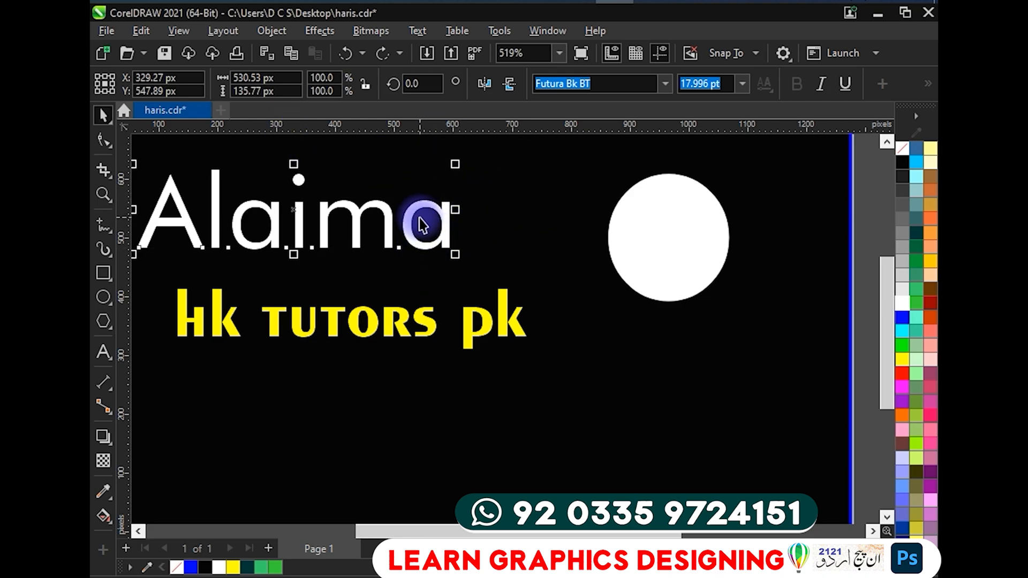
{"action": "left_click_drag", "start_coordinate": [424, 214], "coordinate": [522, 234]}
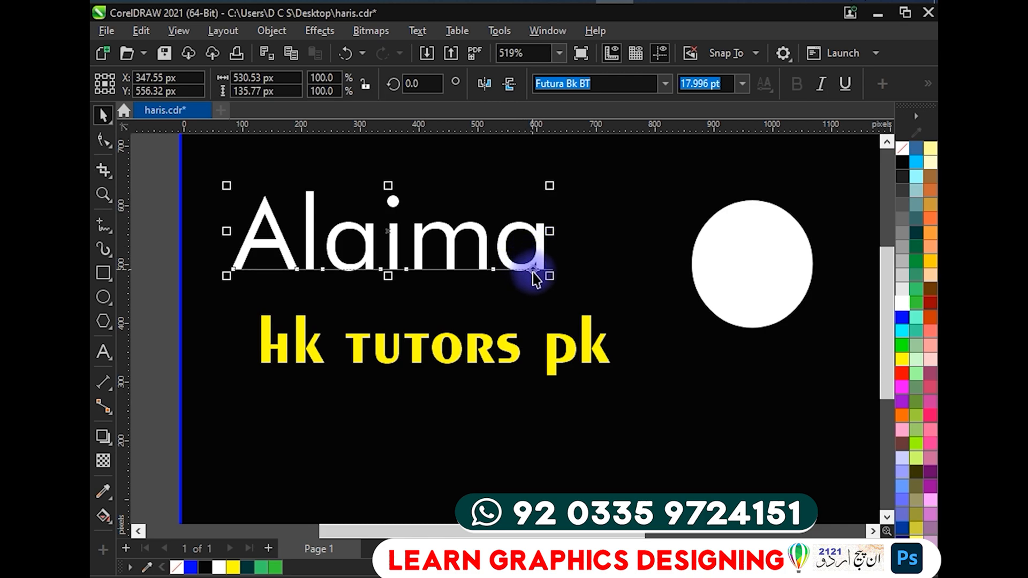
{"action": "key", "text": "ctrl+d"}
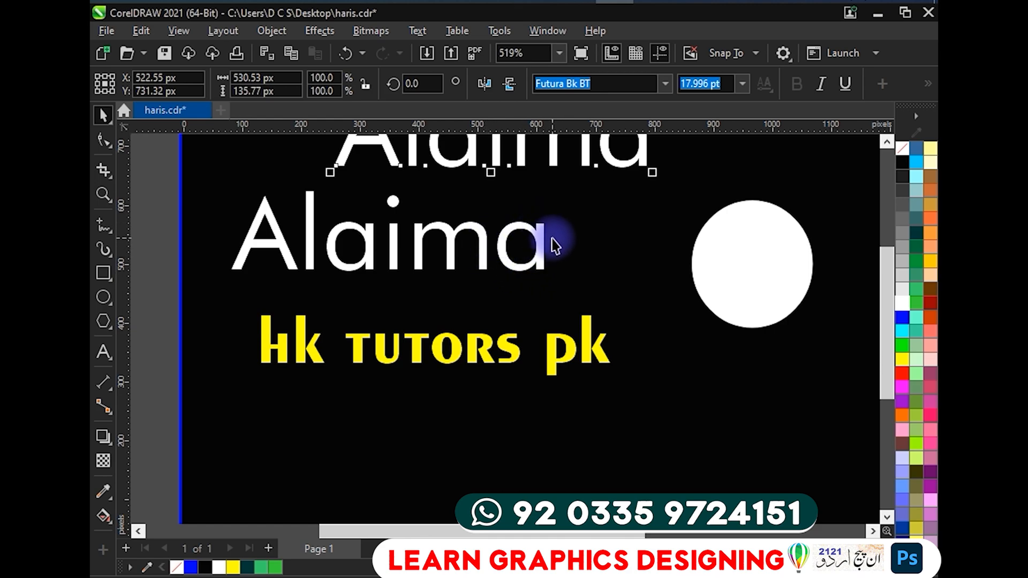
Scale the duplicated title text down to about 8.2 pt and move it over the white circle.
{"action": "left_click_drag", "start_coordinate": [501, 247], "coordinate": [465, 378]}
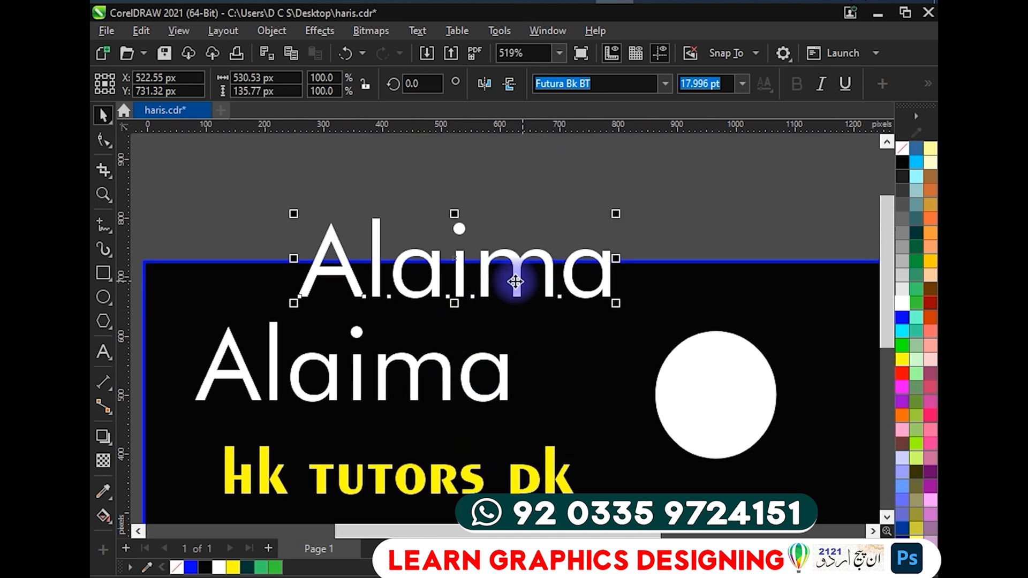
{"action": "left_click_drag", "start_coordinate": [616, 213], "coordinate": [484, 266]}
{"action": "left_click_drag", "start_coordinate": [406, 277], "coordinate": [764, 373]}
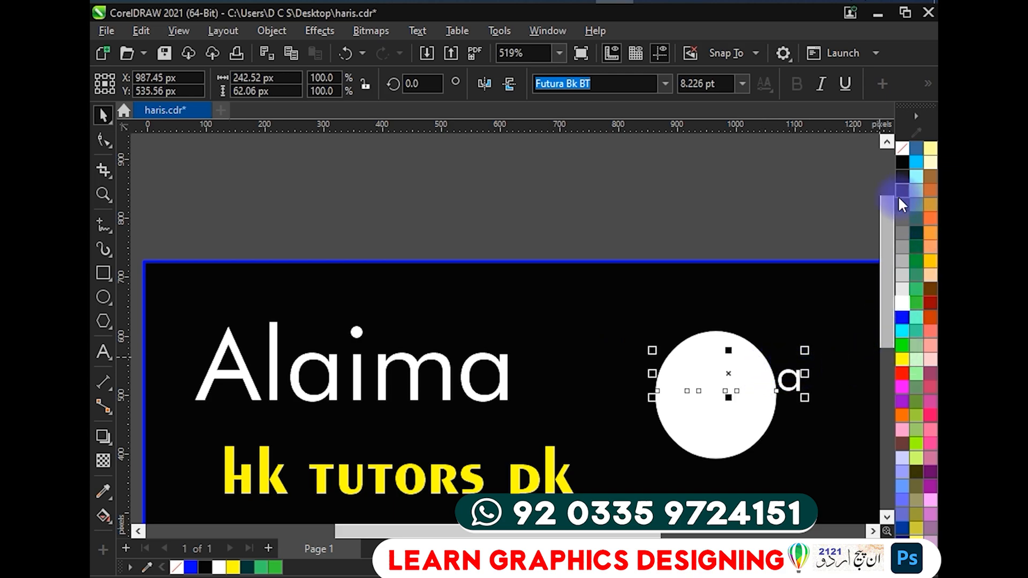
Fill the small duplicated text with black and bring it to the front of the circle.
{"action": "left_click", "coordinate": [903, 163]}
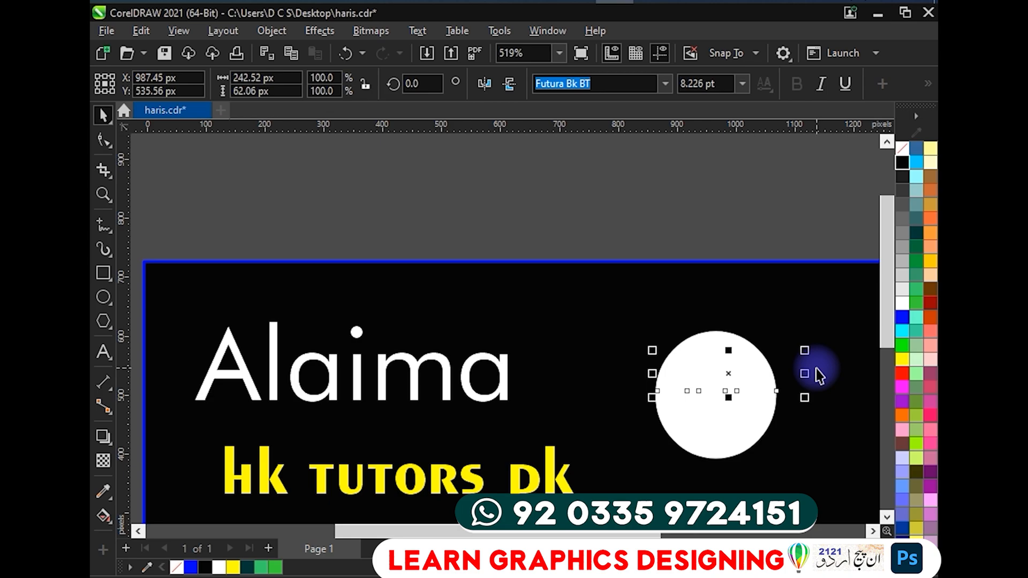
{"action": "key", "text": "shift+Page_Up"}
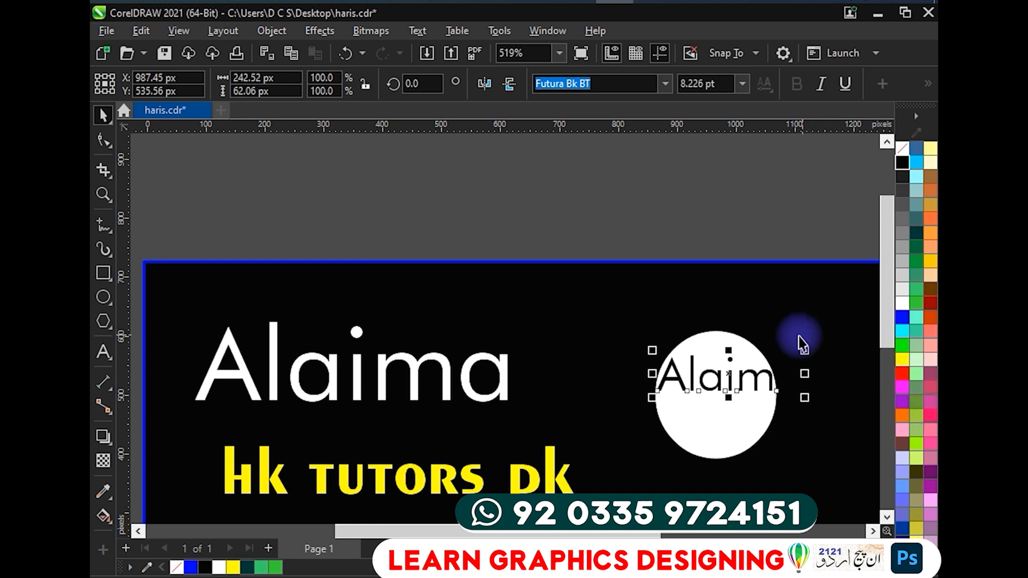
Scale the black text down to about 4.5 pt so it fits inside the circle.
{"action": "left_click_drag", "start_coordinate": [805, 350], "coordinate": [742, 365]}
{"action": "scroll", "coordinate": [727, 377], "scroll_direction": "up", "scroll_amount": 1}
{"action": "scroll", "coordinate": [729, 379], "scroll_direction": "up", "scroll_amount": 1}
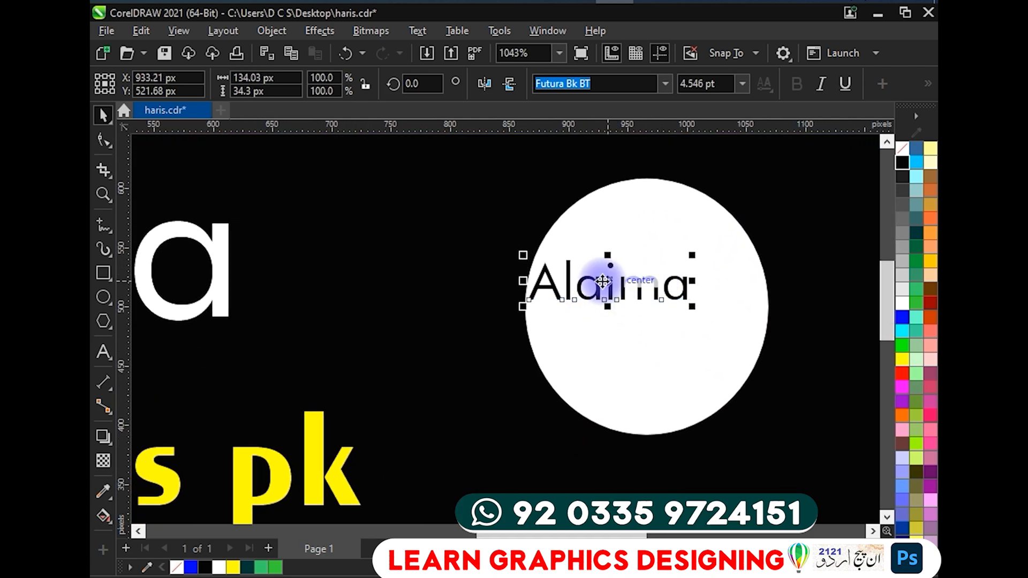
Centre the black text in the circle and place a copy below it at about X 968, Y 467 px.
{"action": "left_click_drag", "start_coordinate": [630, 286], "coordinate": [624, 393]}
{"action": "scroll", "coordinate": [613, 301], "scroll_direction": "up", "scroll_amount": 1}
{"action": "right_click", "coordinate": [624, 394]}
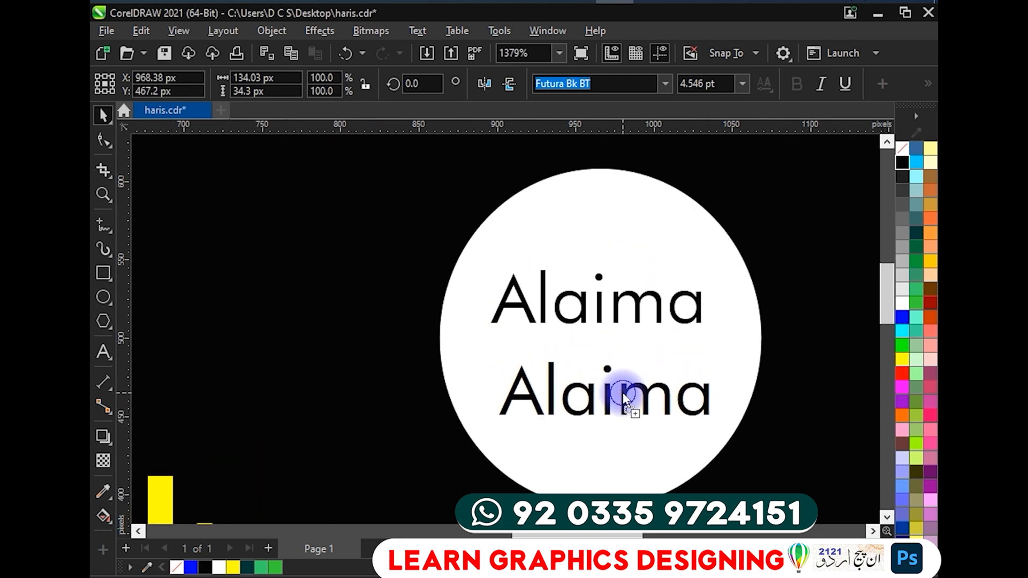
Replace the wording of the upper black text in the circle with "GRAPHIC".
{"action": "double_click", "coordinate": [637, 297]}
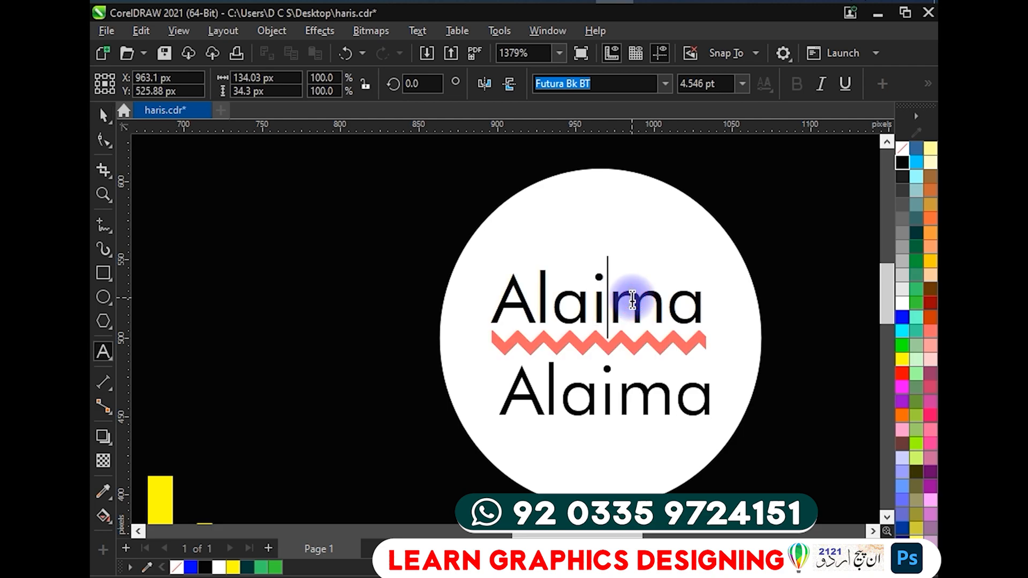
{"action": "double_click", "coordinate": [632, 300]}
{"action": "type", "text": "GRA"}
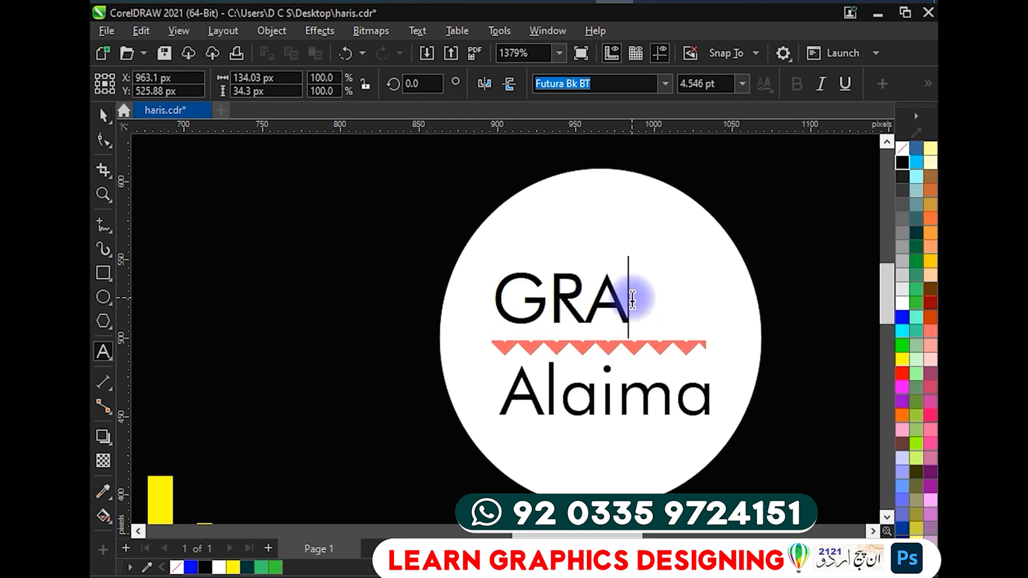
{"action": "type", "text": "PHIC"}
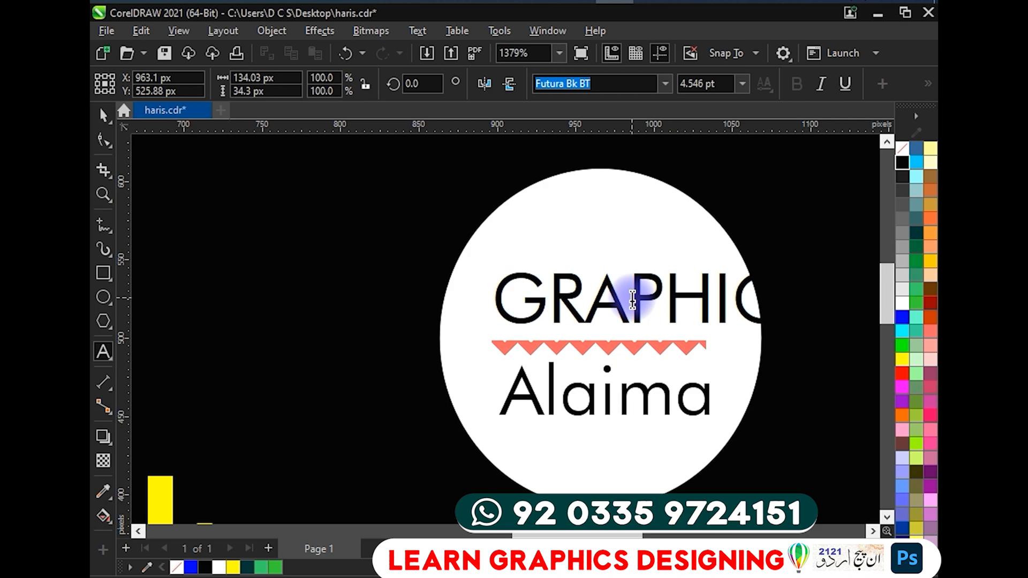
Replace the lower black text with "DESIGNING" and scale it down to about 2.45 pt so it fits inside the circle.
{"action": "left_click", "coordinate": [689, 396]}
{"action": "double_click", "coordinate": [686, 395]}
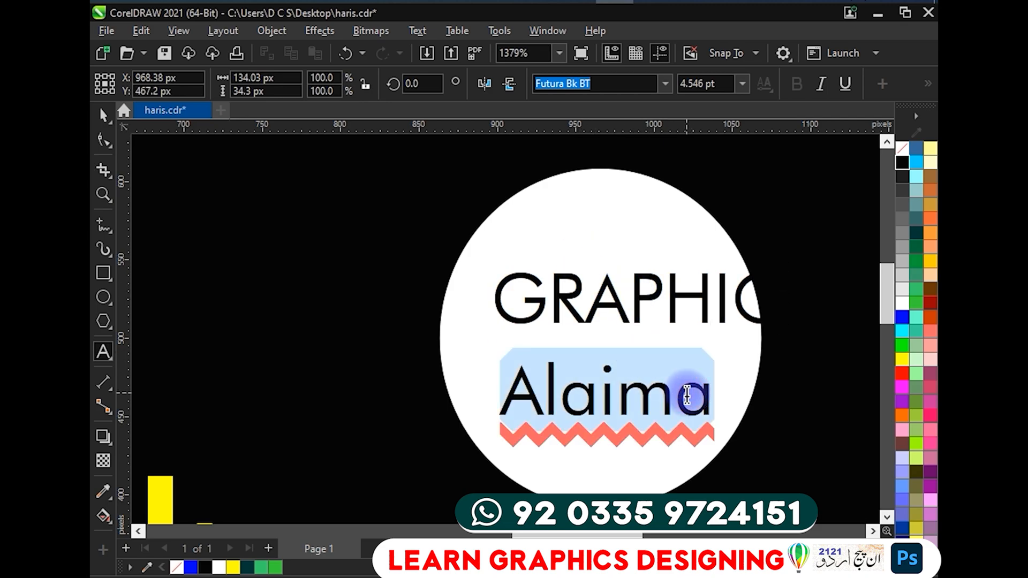
{"action": "type", "text": "DESIGN"}
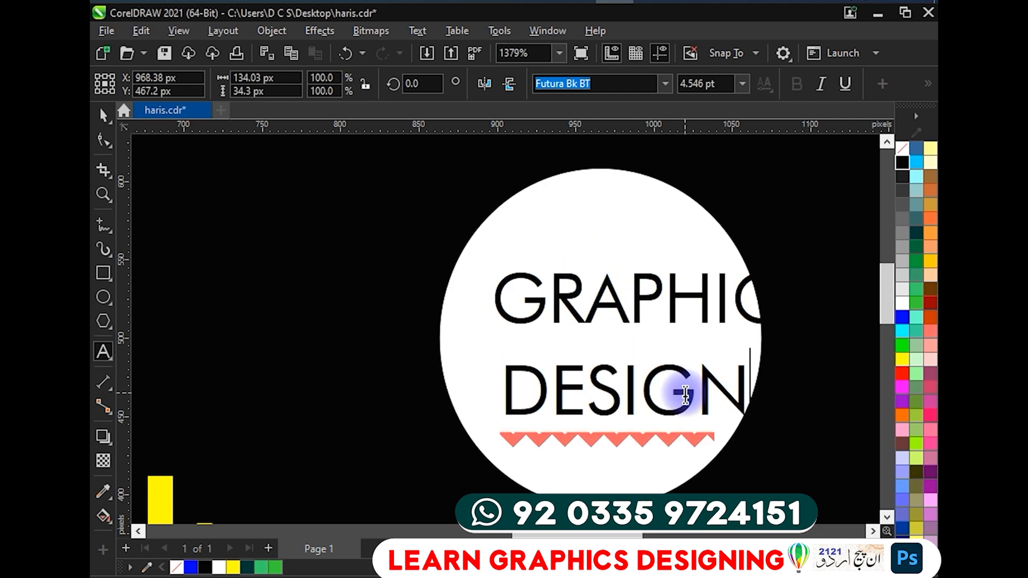
{"action": "scroll", "coordinate": [536, 346], "scroll_direction": "down", "scroll_amount": 2}
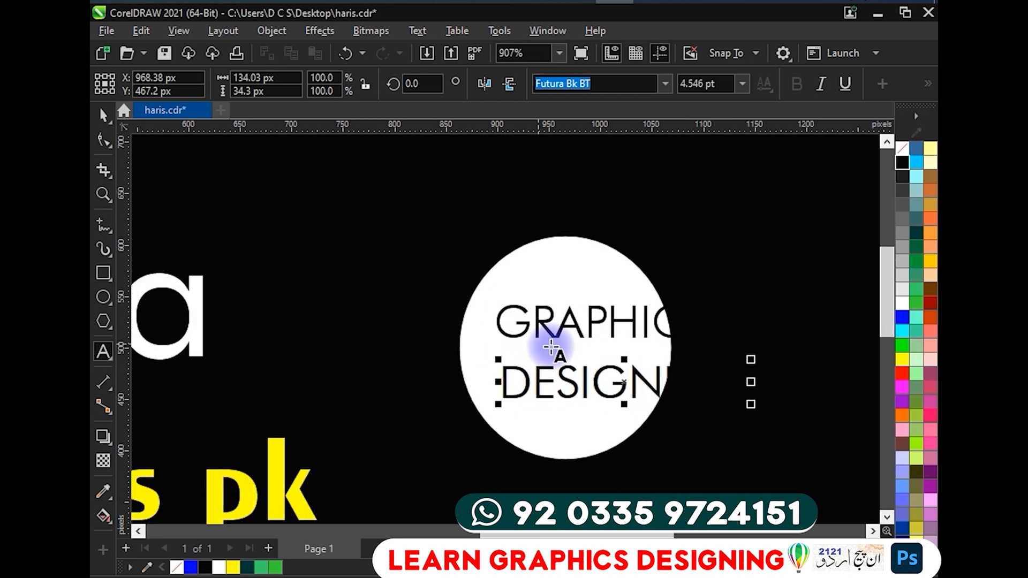
{"action": "left_click_drag", "start_coordinate": [714, 375], "coordinate": [597, 367]}
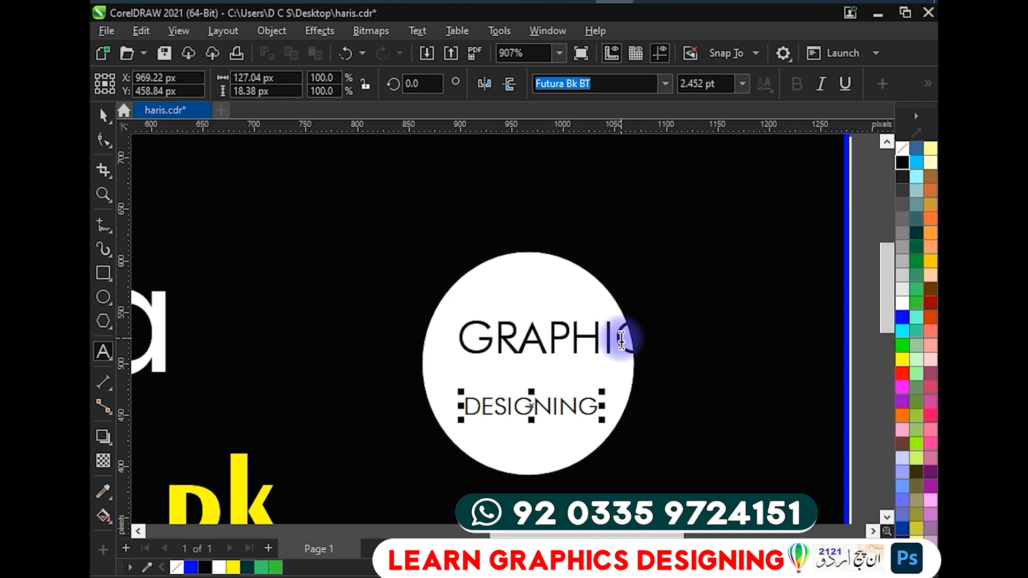
Scale the "GRAPHIC" text down to about 3.54 pt so it fits inside the circle.
{"action": "left_click", "coordinate": [564, 327]}
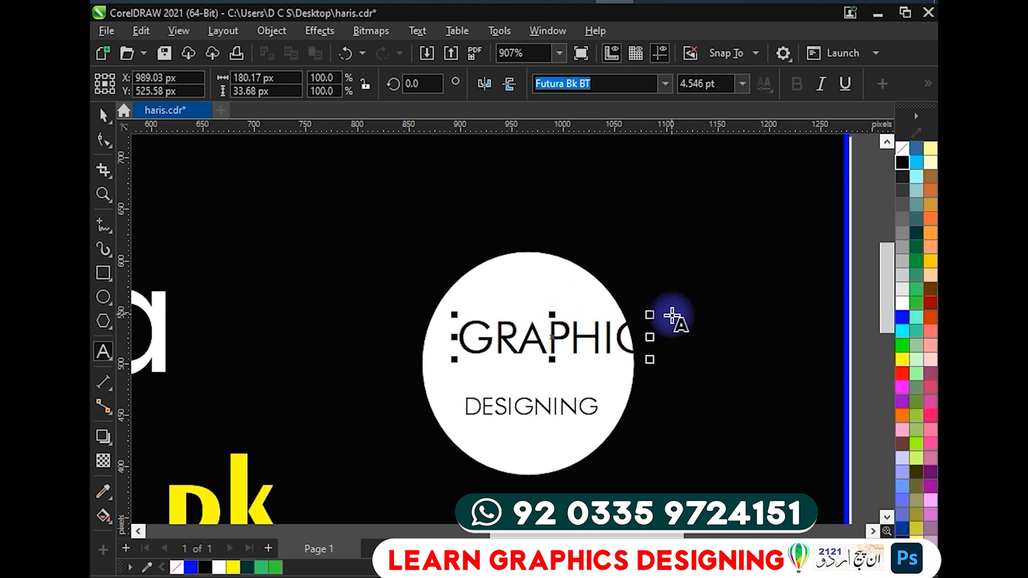
{"action": "left_click_drag", "start_coordinate": [649, 324], "coordinate": [612, 317]}
{"action": "left_click", "coordinate": [104, 115]}
{"action": "scroll", "coordinate": [490, 348], "scroll_direction": "up", "scroll_amount": 2}
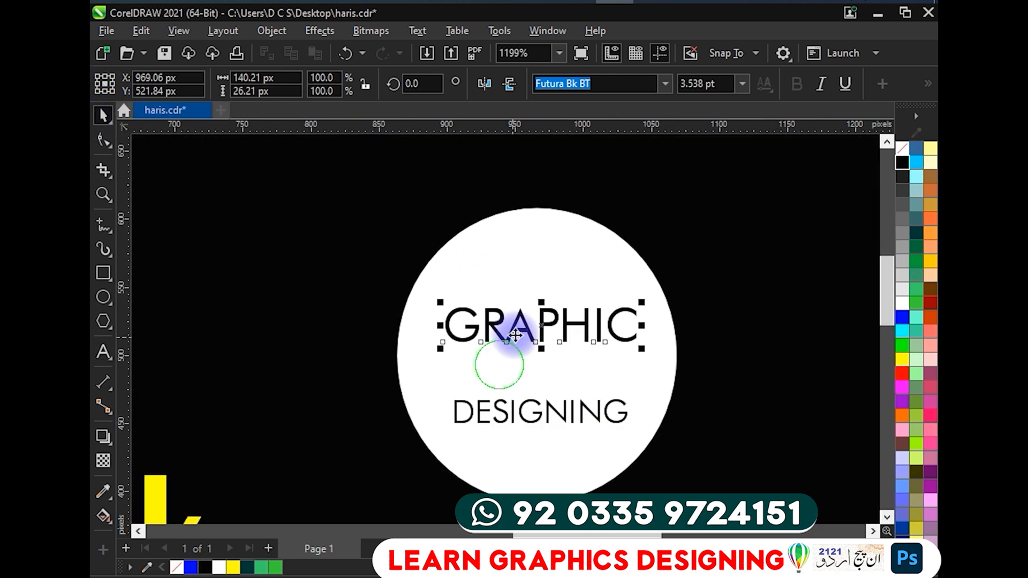
{"action": "scroll", "coordinate": [563, 267], "scroll_direction": "up", "scroll_amount": 2}
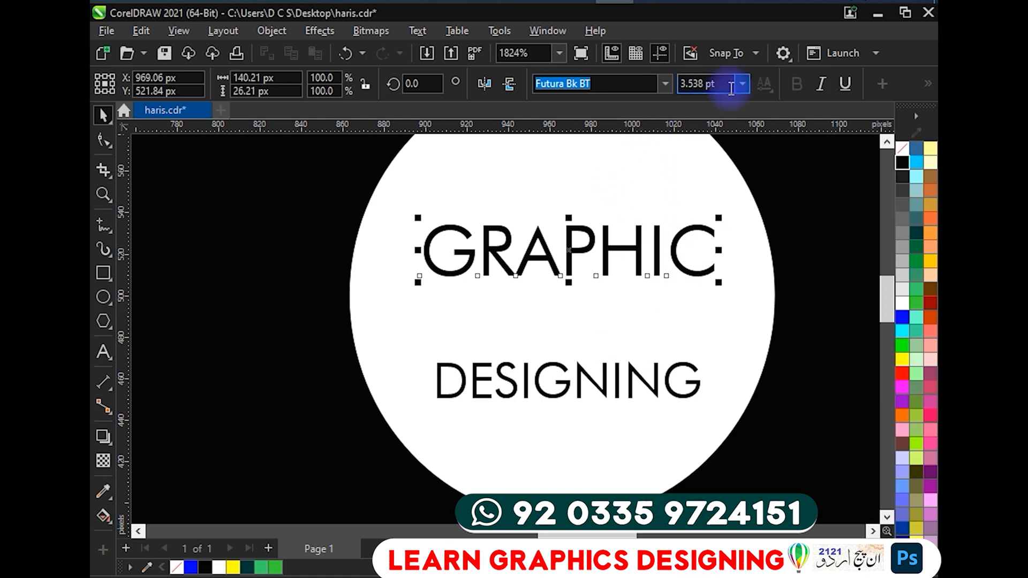
Set "GRAPHIC" to the same 2.452 pt font size as "DESIGNING" and move it to about X 963, Y 531 px.
{"action": "left_click", "coordinate": [658, 394]}
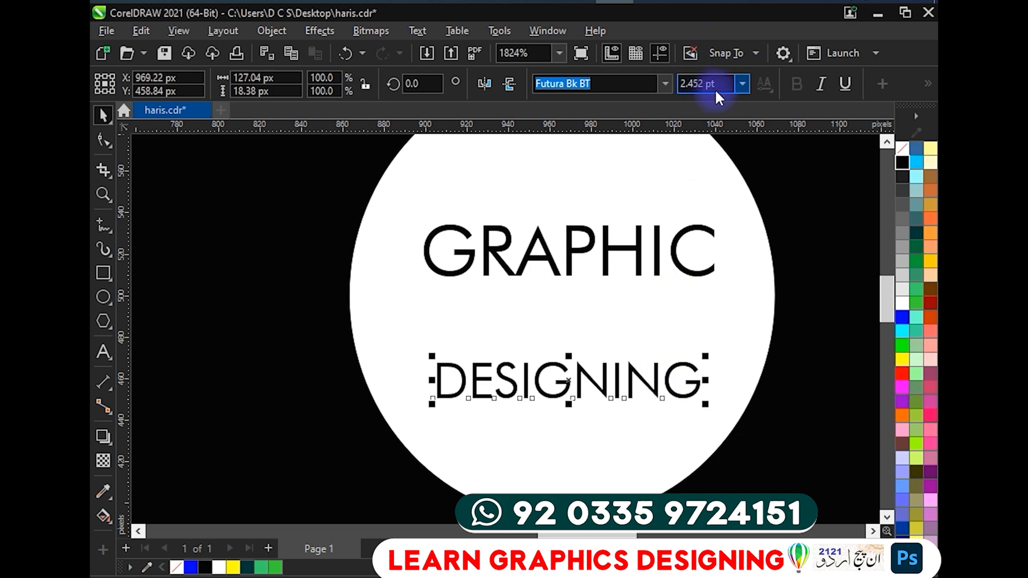
{"action": "left_click", "coordinate": [676, 251]}
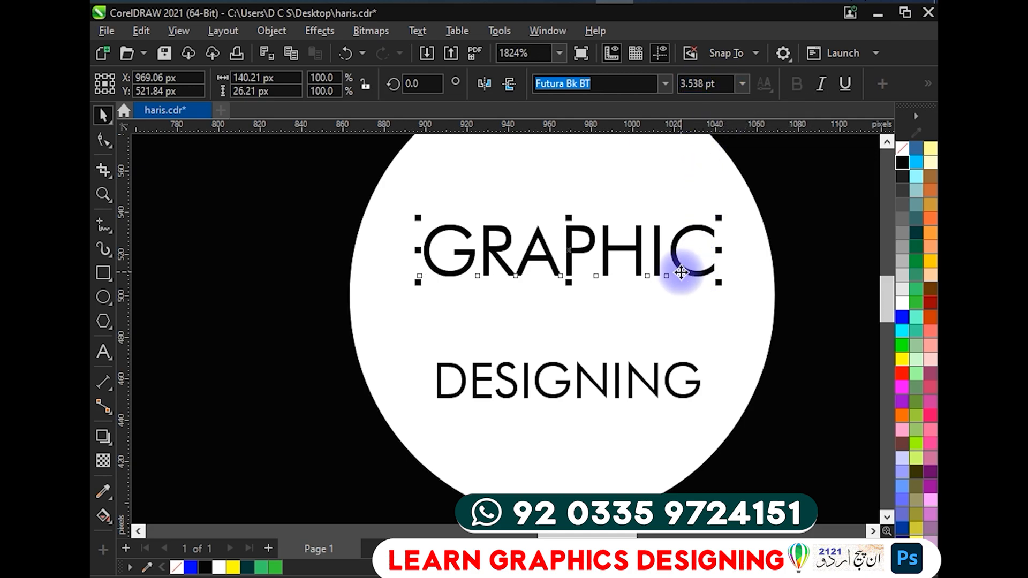
{"action": "left_click", "coordinate": [669, 388]}
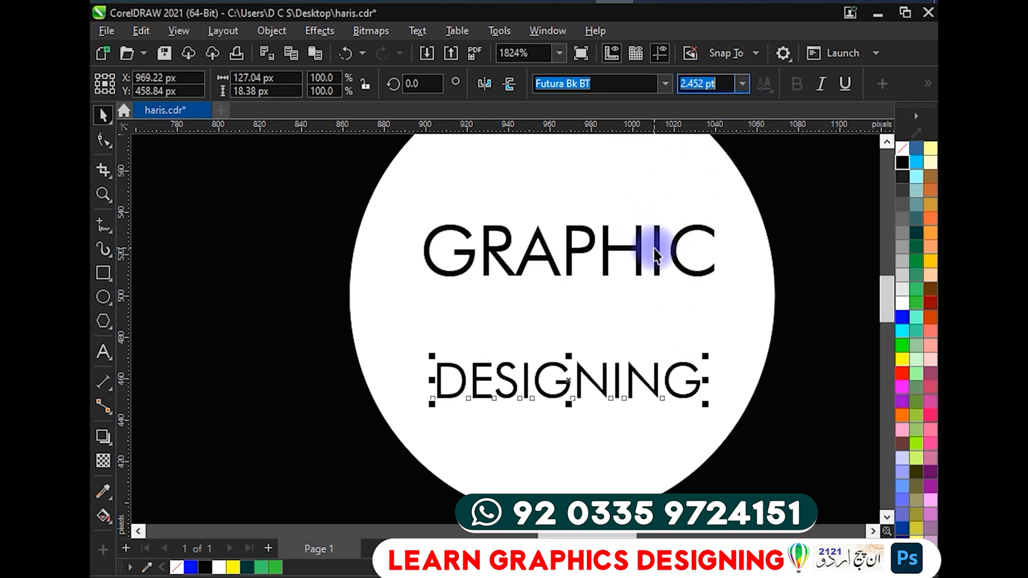
{"action": "left_click", "coordinate": [637, 253]}
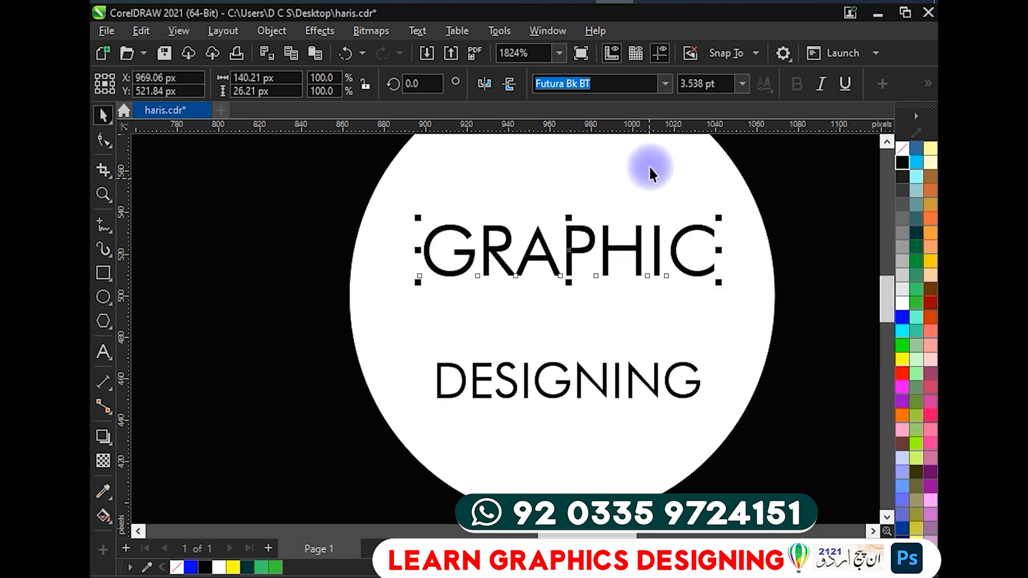
{"action": "left_click", "coordinate": [725, 84]}
{"action": "type", "text": "2.452 pt"}
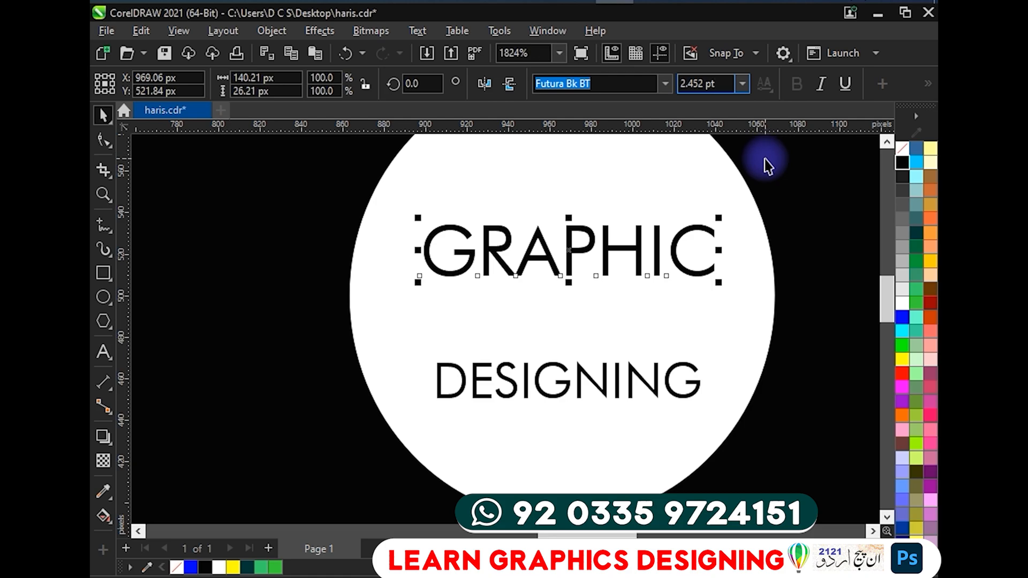
{"action": "key", "text": "Return"}
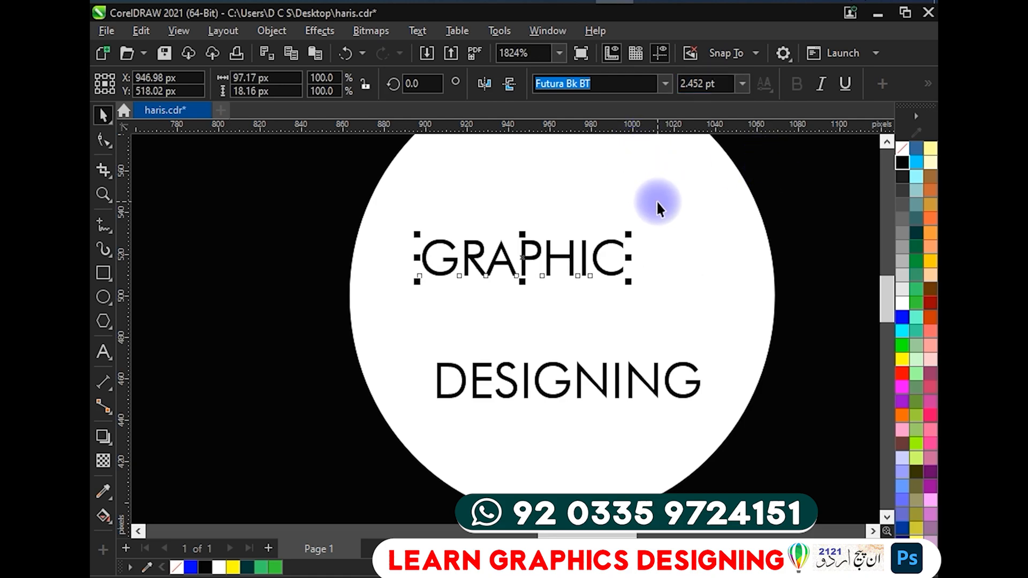
{"action": "left_click_drag", "start_coordinate": [569, 261], "coordinate": [604, 240]}
{"action": "scroll", "coordinate": [604, 240], "scroll_direction": "down", "scroll_amount": 3}
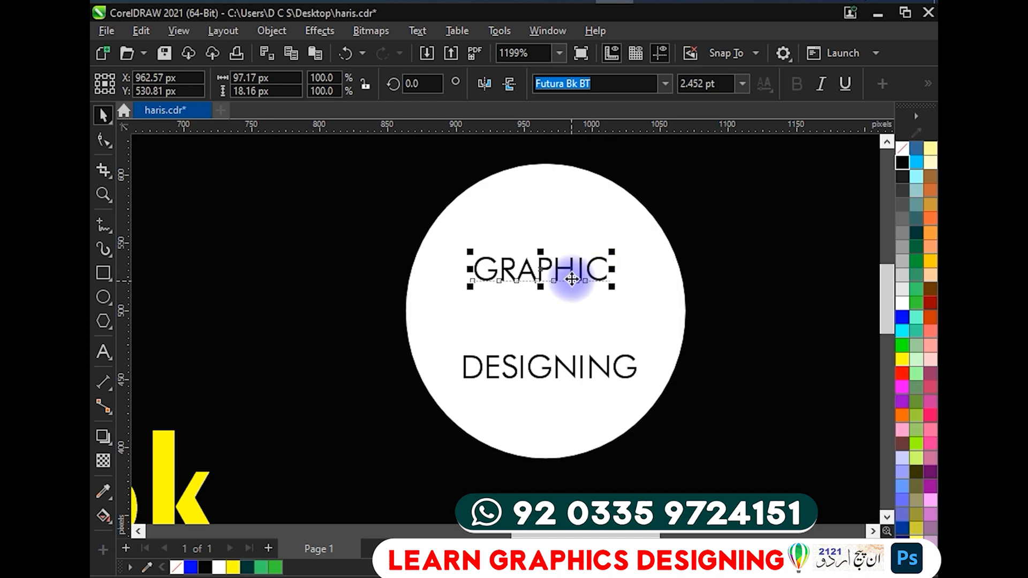
Copy the font size value of the "GRAPHIC" text to the clipboard.
{"action": "left_click", "coordinate": [707, 84]}
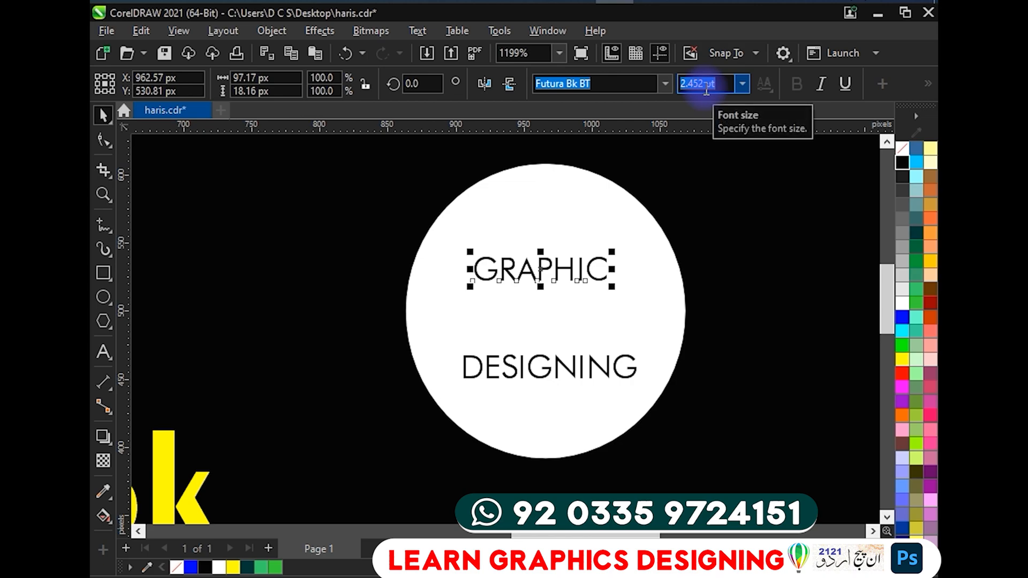
{"action": "right_click", "coordinate": [707, 86]}
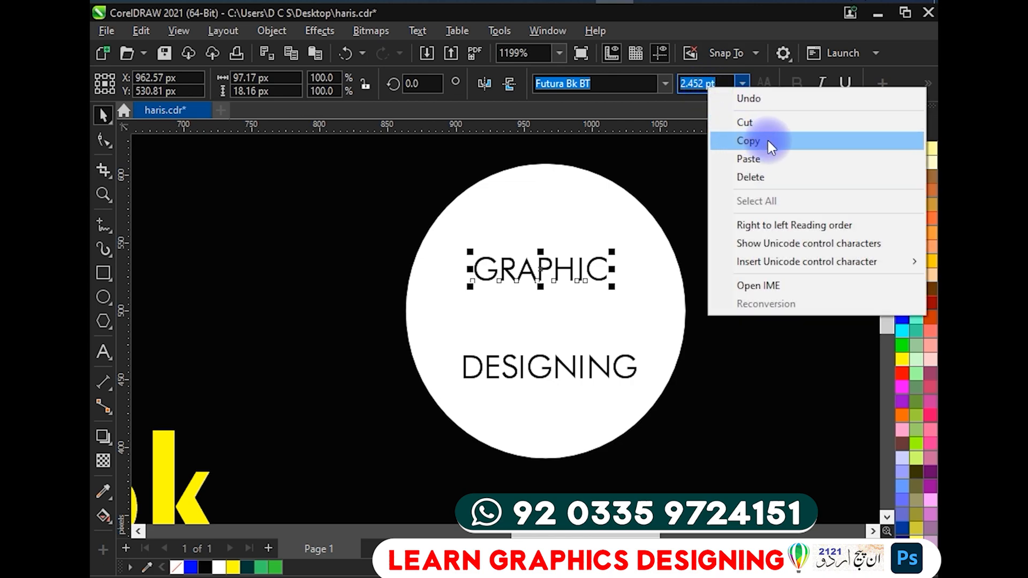
{"action": "left_click", "coordinate": [768, 141]}
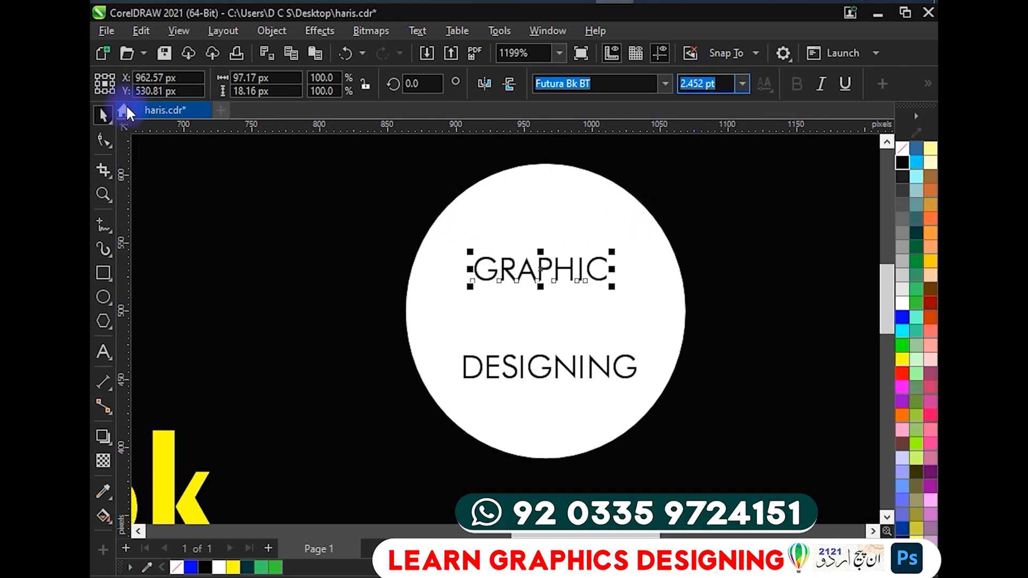
Place a copy of the yellow "hk TUTORS pk" text below the original at about X 449, Y 218 px.
{"action": "left_click", "coordinate": [105, 111]}
{"action": "scroll", "coordinate": [178, 212], "scroll_direction": "down", "scroll_amount": 2}
{"action": "left_click_drag", "start_coordinate": [256, 244], "coordinate": [559, 212]}
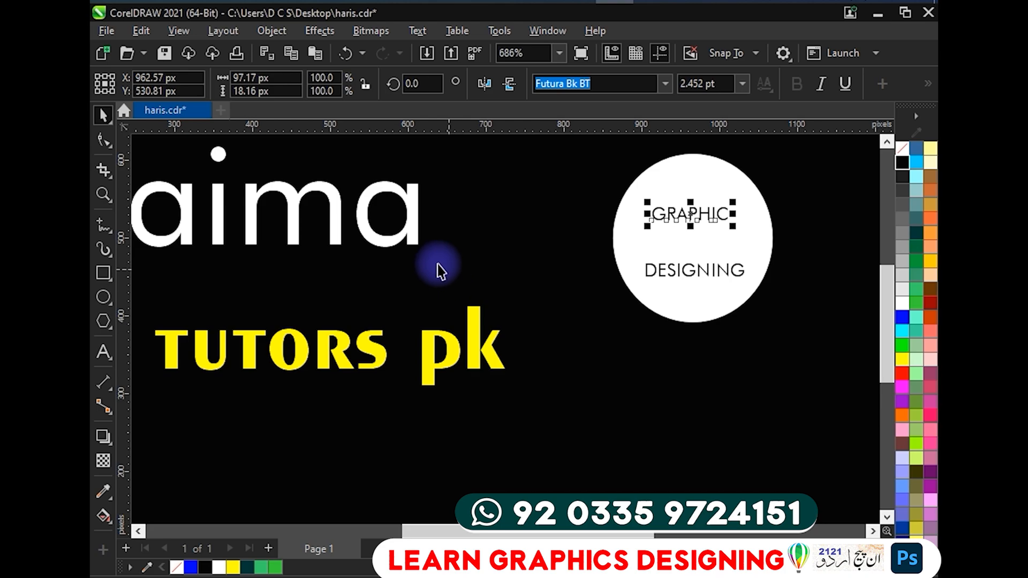
{"action": "left_click_drag", "start_coordinate": [451, 281], "coordinate": [460, 192]}
{"action": "left_click_drag", "start_coordinate": [549, 297], "coordinate": [711, 283]}
{"action": "scroll", "coordinate": [602, 282], "scroll_direction": "down", "scroll_amount": 1}
{"action": "scroll", "coordinate": [605, 289], "scroll_direction": "down", "scroll_amount": 1}
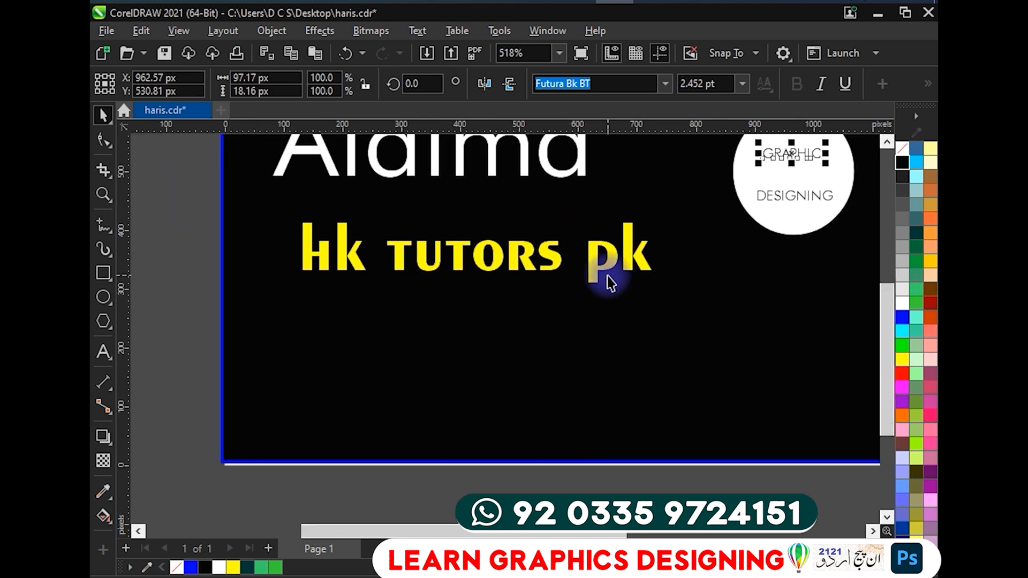
{"action": "left_click", "coordinate": [605, 266]}
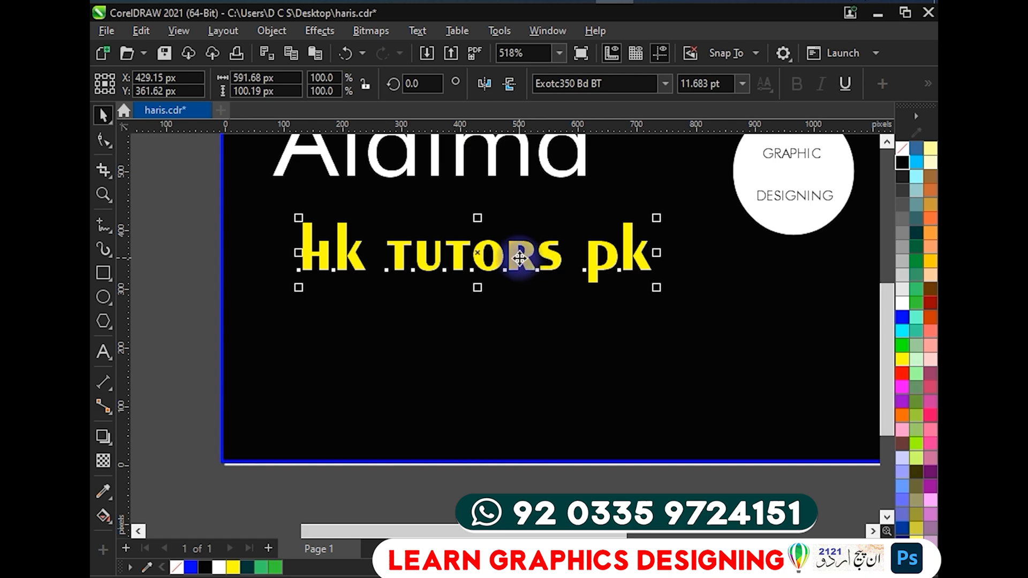
{"action": "left_click_drag", "start_coordinate": [519, 259], "coordinate": [537, 351]}
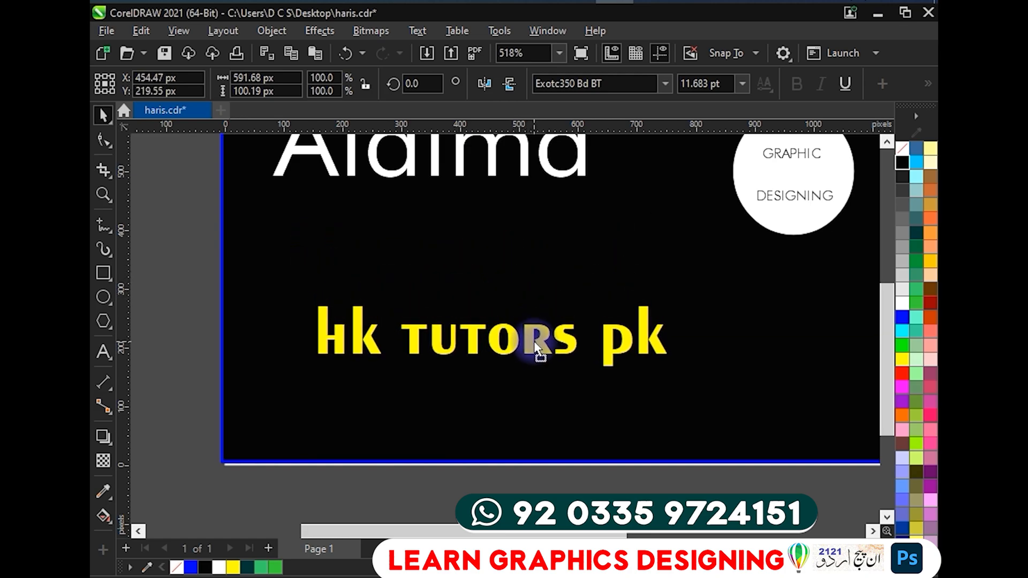
{"action": "left_click_drag", "start_coordinate": [533, 342], "coordinate": [532, 342]}
{"action": "right_click", "coordinate": [531, 341]}
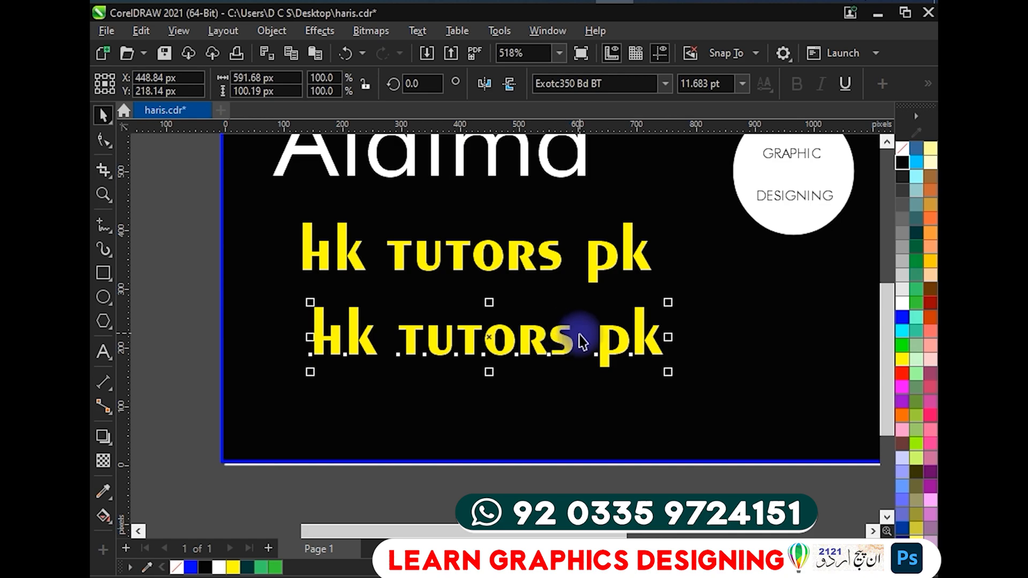
Duplicate the lower "hk TUTORS pk" line six more times at the same offset, continuing down past the page edge.
{"action": "scroll", "coordinate": [559, 287], "scroll_direction": "down", "scroll_amount": 1}
{"action": "scroll", "coordinate": [490, 330], "scroll_direction": "down", "scroll_amount": 2}
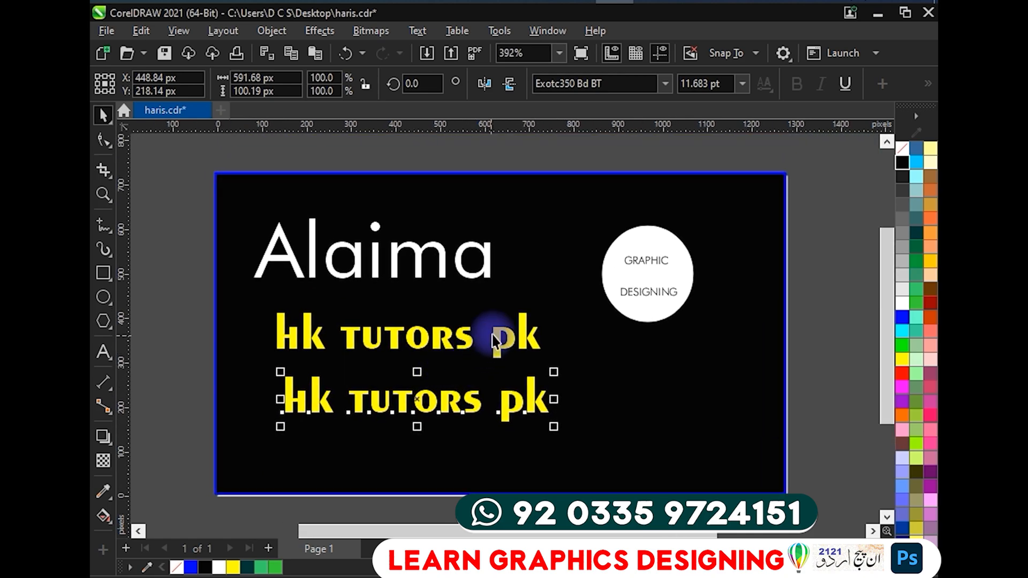
{"action": "scroll", "coordinate": [541, 336], "scroll_direction": "up", "scroll_amount": 1}
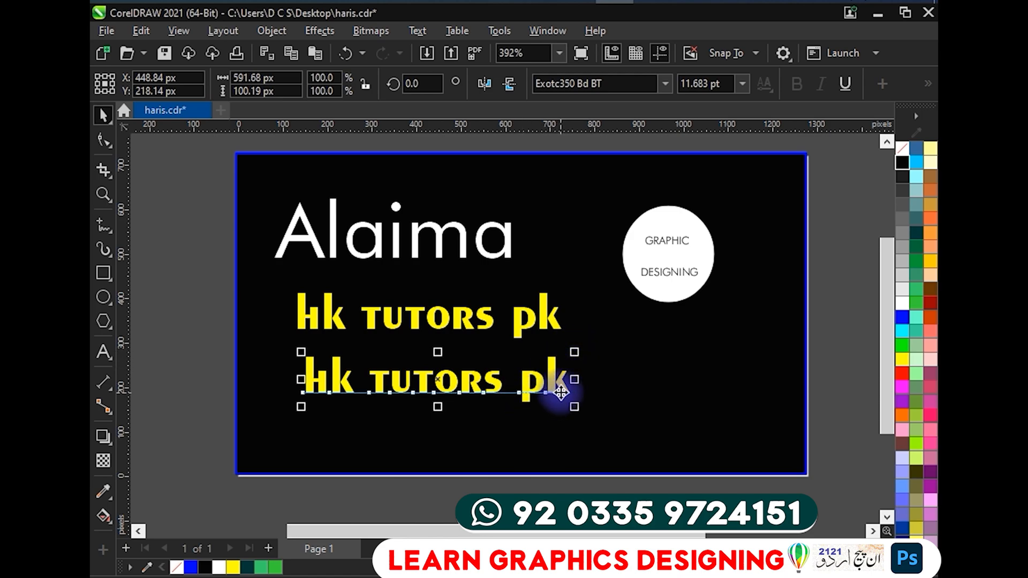
{"action": "key", "text": "ctrl+d"}
{"action": "key", "text": "ctrl+d"}
{"action": "key", "text": "ctrl+d"}
{"action": "scroll", "coordinate": [589, 388], "scroll_direction": "down", "scroll_amount": 4}
{"action": "scroll", "coordinate": [586, 385], "scroll_direction": "down", "scroll_amount": 2}
{"action": "key", "text": "ctrl+d"}
{"action": "key", "text": "ctrl+d"}
{"action": "key", "text": "ctrl+d"}
{"action": "scroll", "coordinate": [706, 386], "scroll_direction": "down", "scroll_amount": 1}
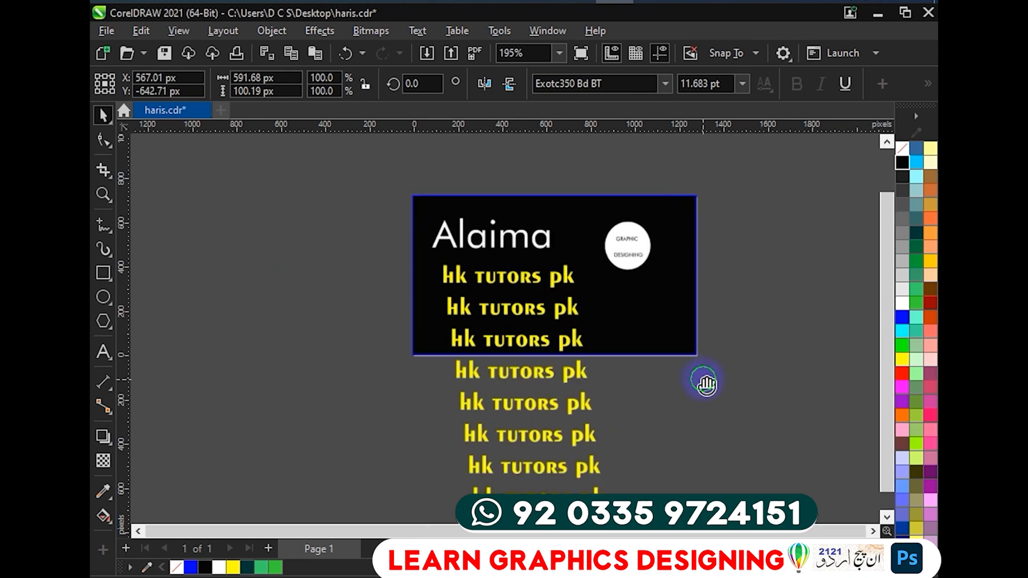
Delete all the yellow copies below the first "hk TUTORS pk" line and undo the deletion.
{"action": "scroll", "coordinate": [706, 384], "scroll_direction": "down", "scroll_amount": 3}
{"action": "left_click_drag", "start_coordinate": [751, 447], "coordinate": [372, 209]}
{"action": "key", "text": "Delete"}
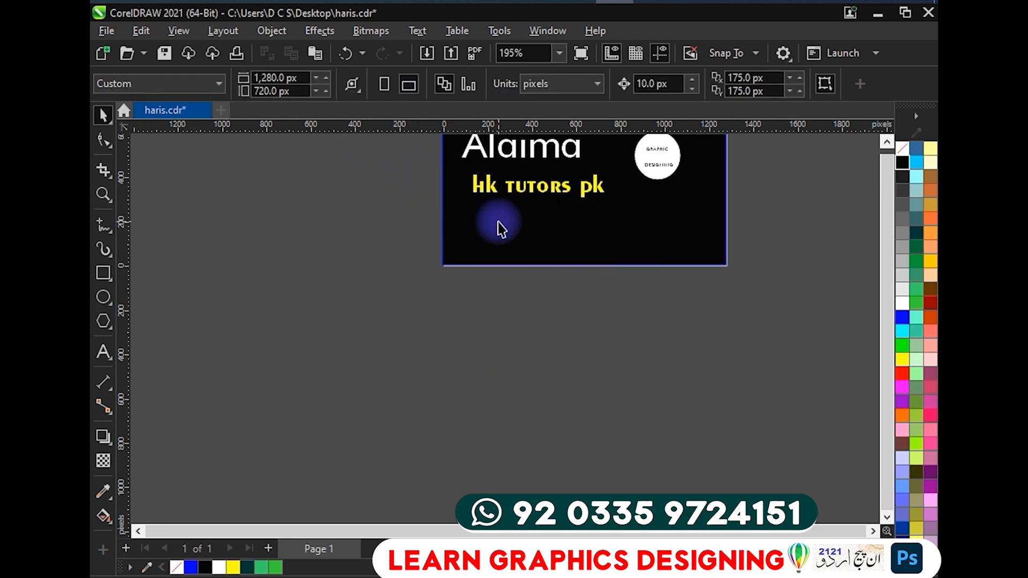
{"action": "key", "text": "ctrl+z"}
Delete only the sixth "hk TUTORS pk" line, counted from the original at the top of the stack.
{"action": "left_click", "coordinate": [417, 217]}
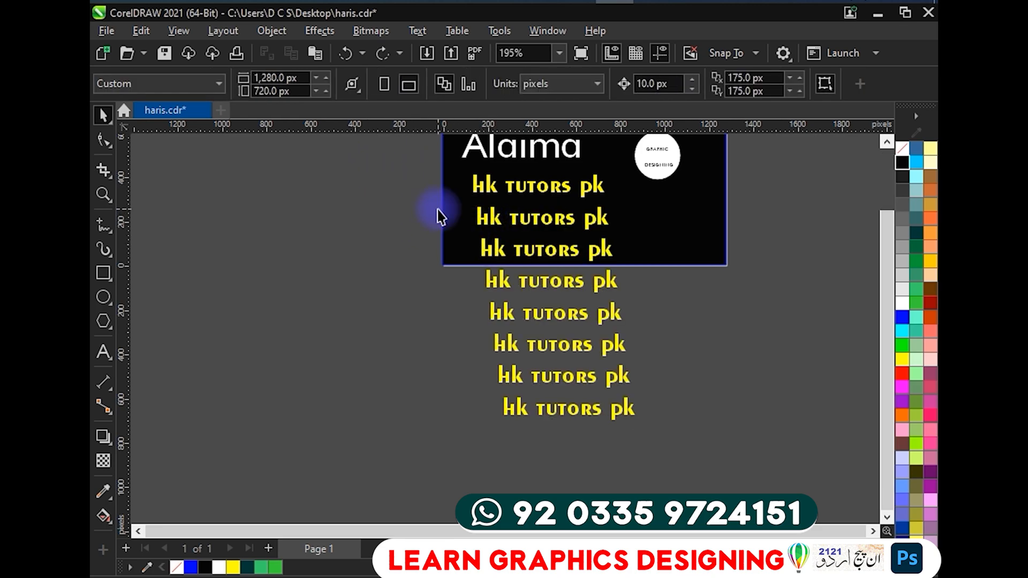
{"action": "left_click_drag", "start_coordinate": [404, 215], "coordinate": [568, 301]}
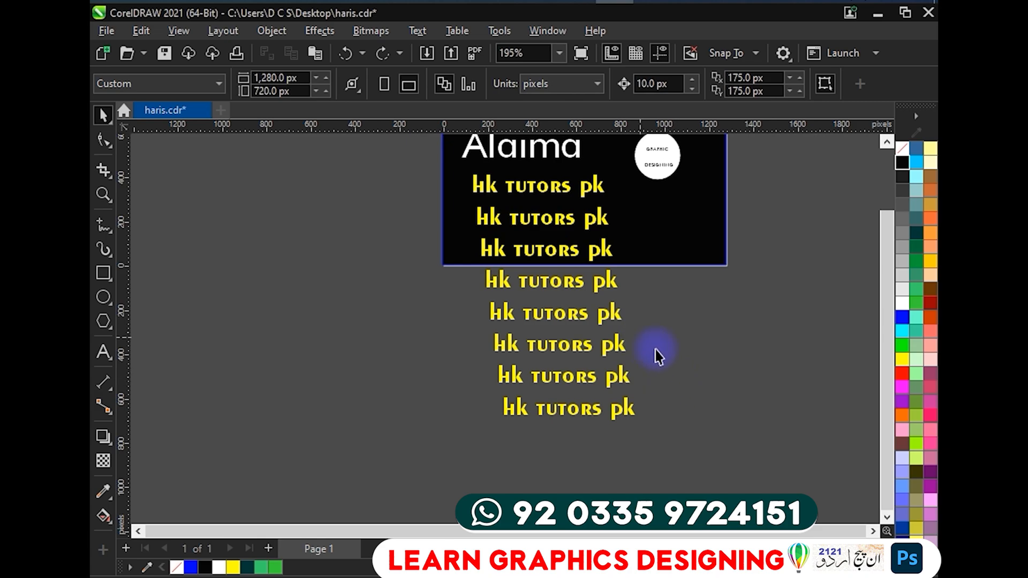
{"action": "left_click_drag", "start_coordinate": [745, 384], "coordinate": [495, 214]}
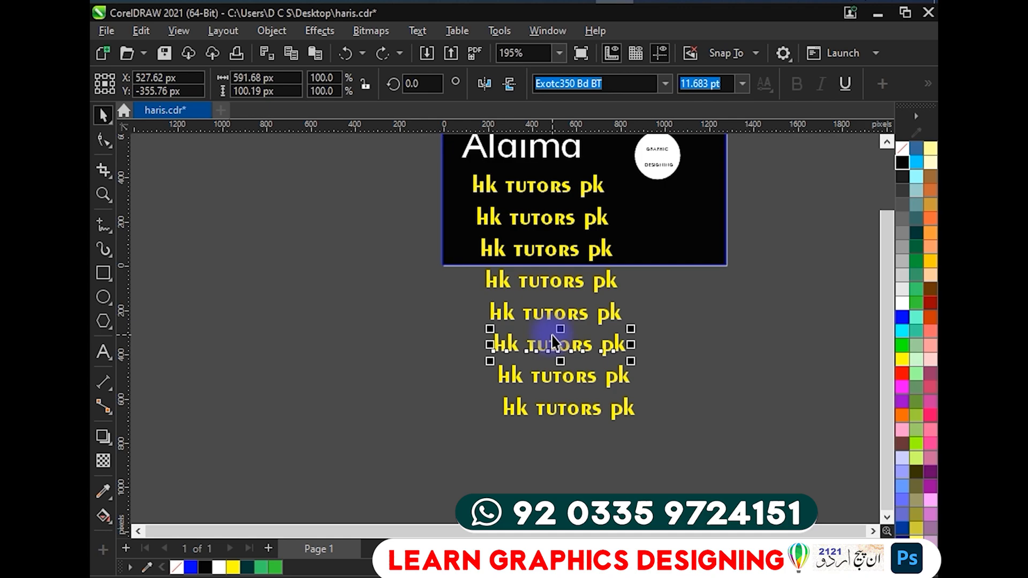
{"action": "key", "text": "Delete"}
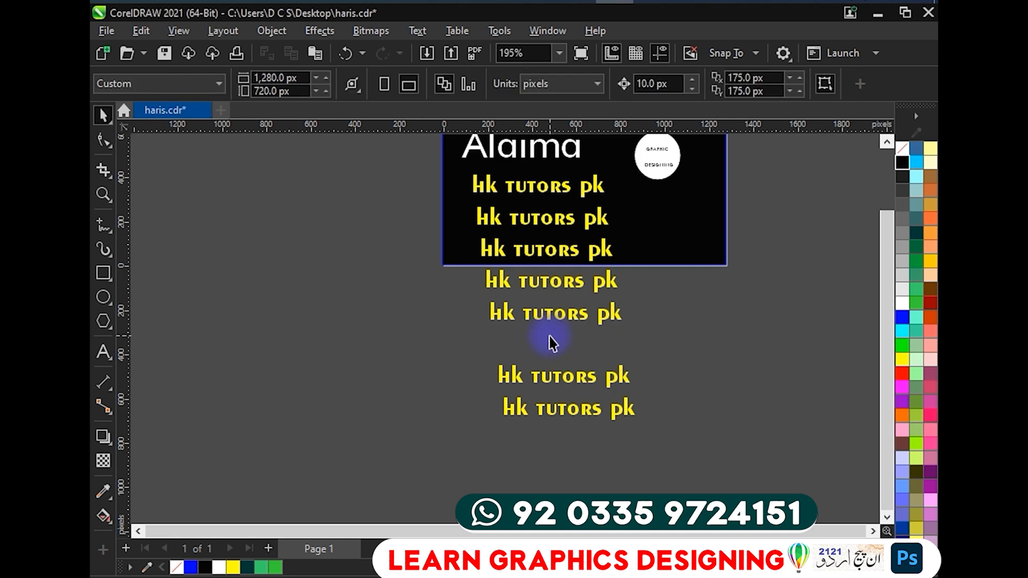
Select all the yellow lines with an enclosing selection box, and try a selection box that only partly covers the upper five lines.
{"action": "left_click_drag", "start_coordinate": [415, 166], "coordinate": [663, 444]}
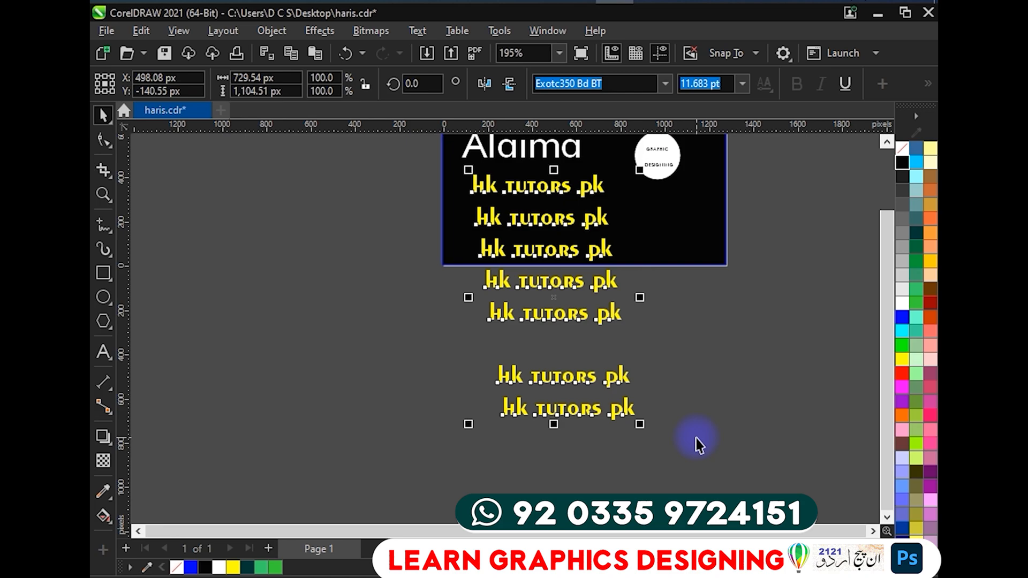
{"action": "left_click_drag", "start_coordinate": [346, 207], "coordinate": [579, 345]}
{"action": "left_click_drag", "start_coordinate": [729, 363], "coordinate": [540, 257]}
{"action": "left_click_drag", "start_coordinate": [700, 345], "coordinate": [455, 163]}
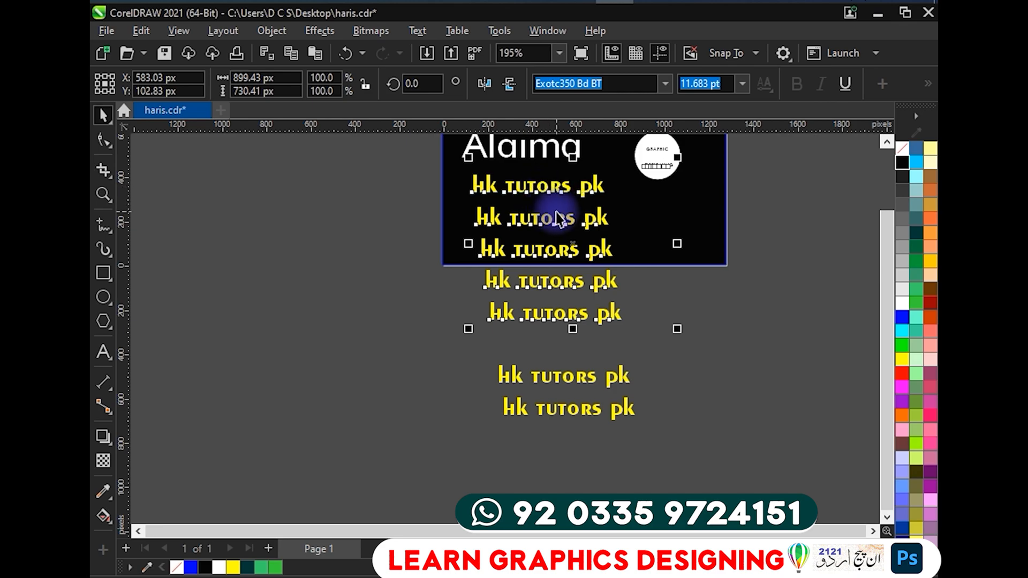
Try moving the five selected yellow lines left of the page, undo it, and place a copy of the selection beyond the page's right edge.
{"action": "left_click_drag", "start_coordinate": [572, 230], "coordinate": [396, 294]}
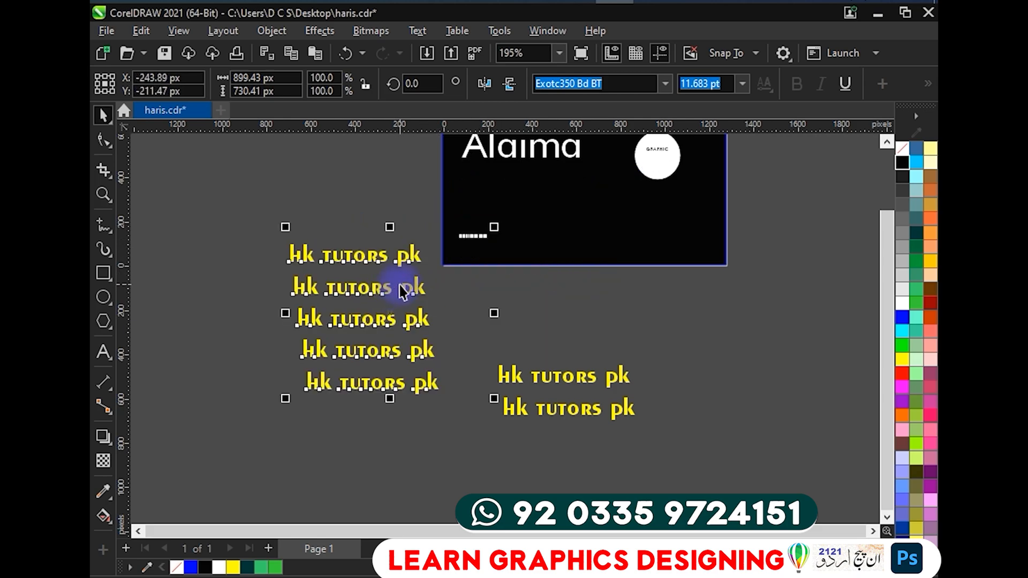
{"action": "key", "text": "ctrl+z"}
{"action": "left_click_drag", "start_coordinate": [605, 316], "coordinate": [812, 367]}
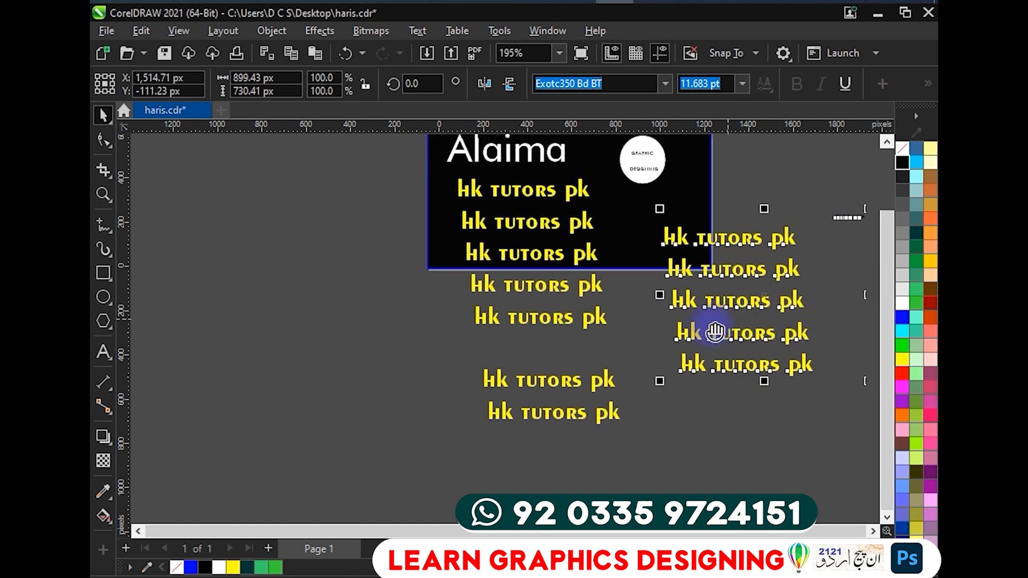
{"action": "scroll", "coordinate": [702, 239], "scroll_direction": "up", "scroll_amount": 5}
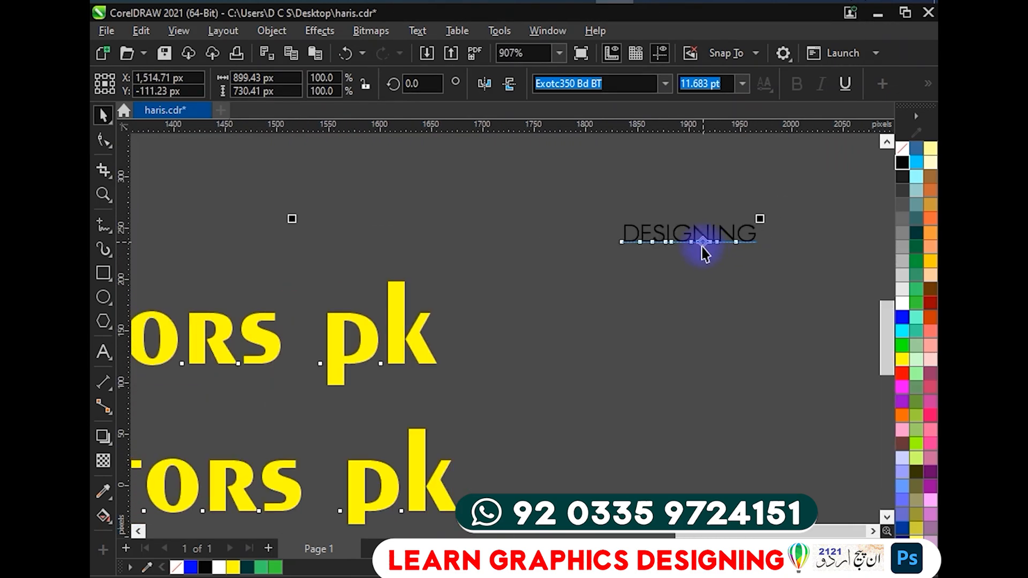
{"action": "scroll", "coordinate": [703, 248], "scroll_direction": "down", "scroll_amount": 4}
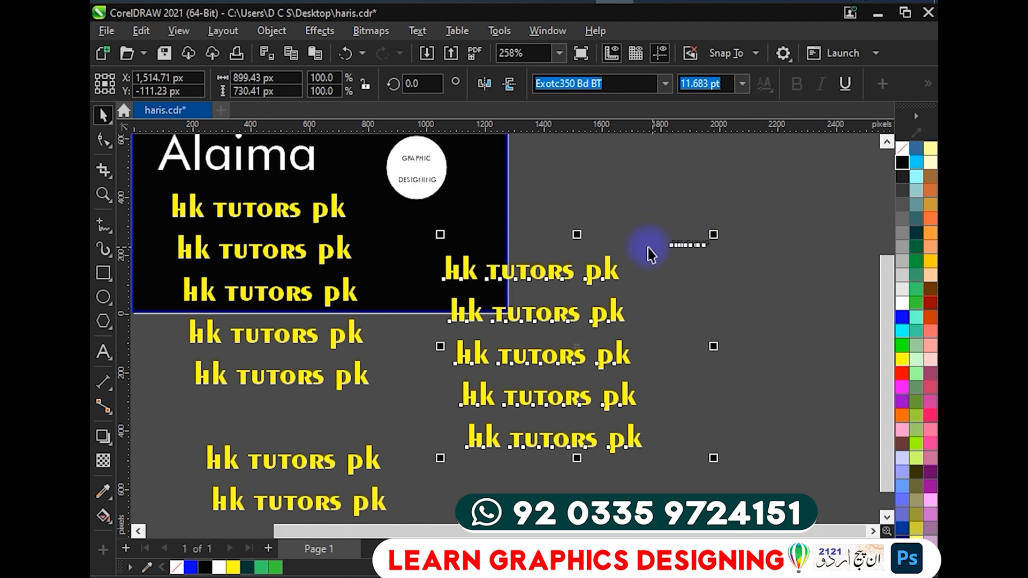
Select the DESIGNING text inside the white circle, first by enclosing it with a selection box and again directly, inspecting it up close.
{"action": "left_click", "coordinate": [628, 219]}
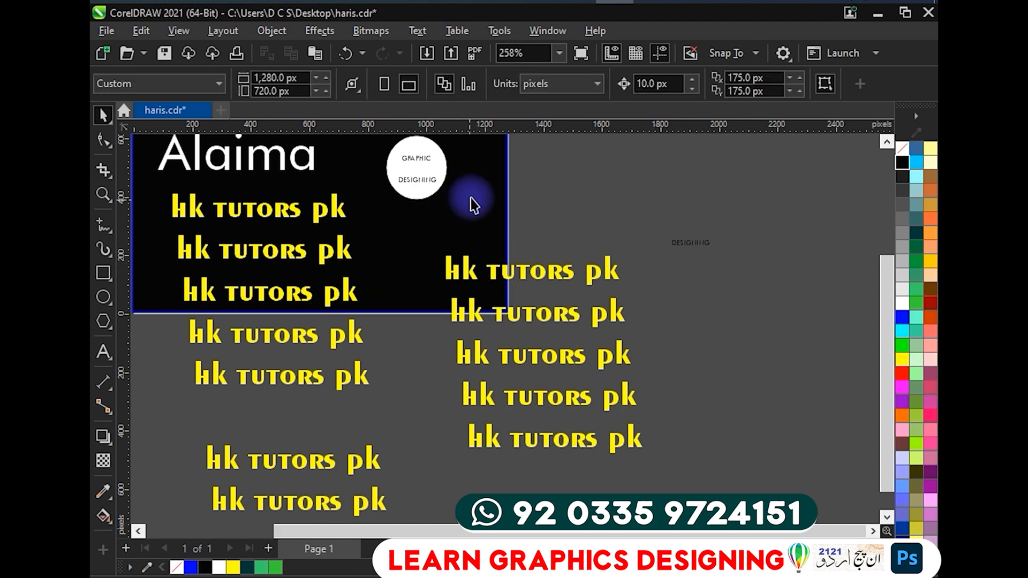
{"action": "left_click_drag", "start_coordinate": [564, 175], "coordinate": [349, 237]}
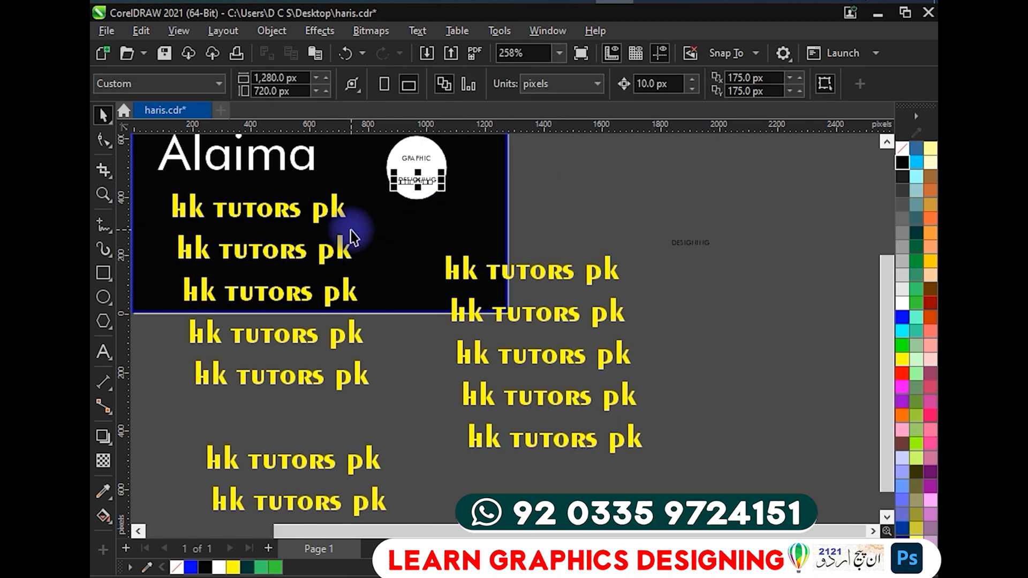
{"action": "scroll", "coordinate": [375, 198], "scroll_direction": "up", "scroll_amount": 2}
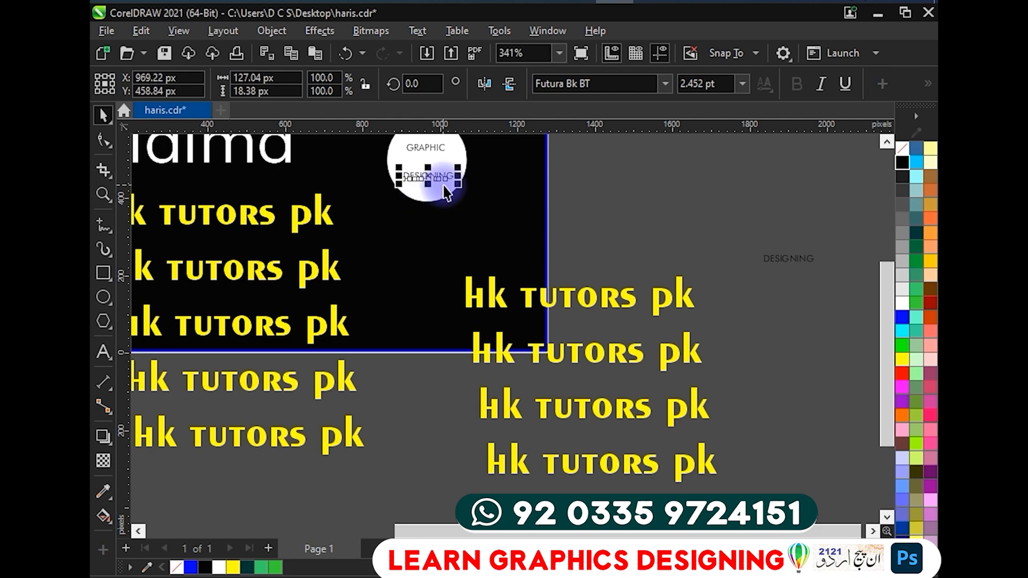
{"action": "key", "text": "Escape"}
{"action": "scroll", "coordinate": [423, 179], "scroll_direction": "up", "scroll_amount": 1}
{"action": "scroll", "coordinate": [424, 182], "scroll_direction": "up", "scroll_amount": 8}
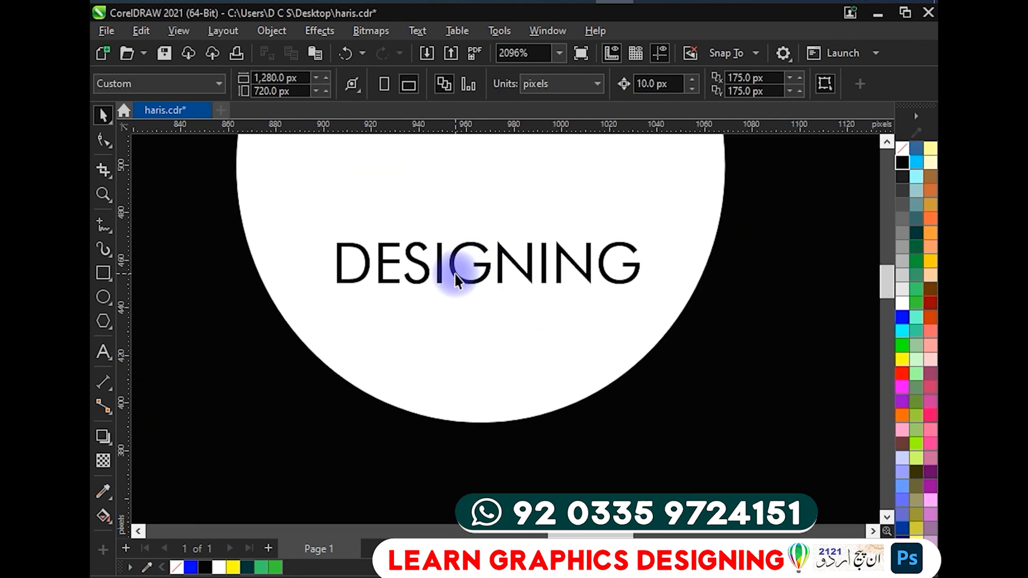
{"action": "left_click", "coordinate": [456, 278]}
{"action": "scroll", "coordinate": [452, 272], "scroll_direction": "down", "scroll_amount": 2}
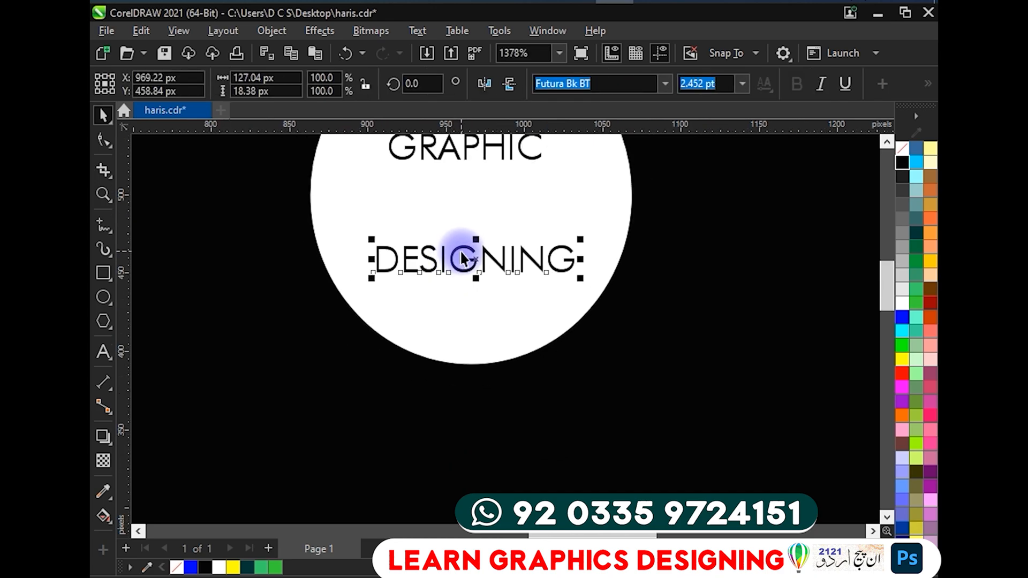
{"action": "scroll", "coordinate": [454, 271], "scroll_direction": "down", "scroll_amount": 2}
{"action": "scroll", "coordinate": [503, 275], "scroll_direction": "down", "scroll_amount": 5}
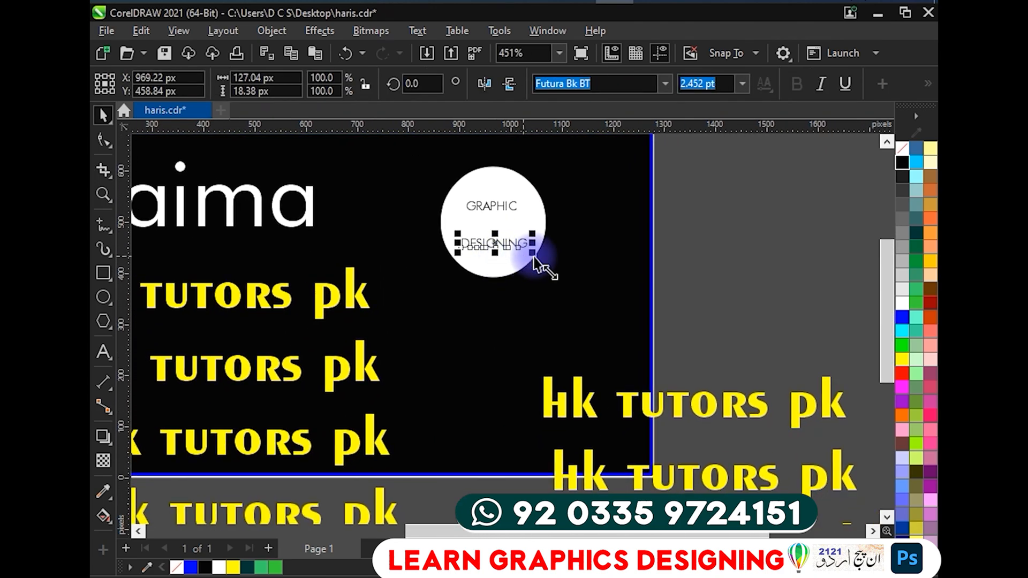
{"action": "scroll", "coordinate": [625, 218], "scroll_direction": "down", "scroll_amount": 2}
Delete the copied lines with their DESIGNING text beyond the page's right edge, and all but the lowest yellow line below the page.
{"action": "left_click_drag", "start_coordinate": [817, 185], "coordinate": [469, 491]}
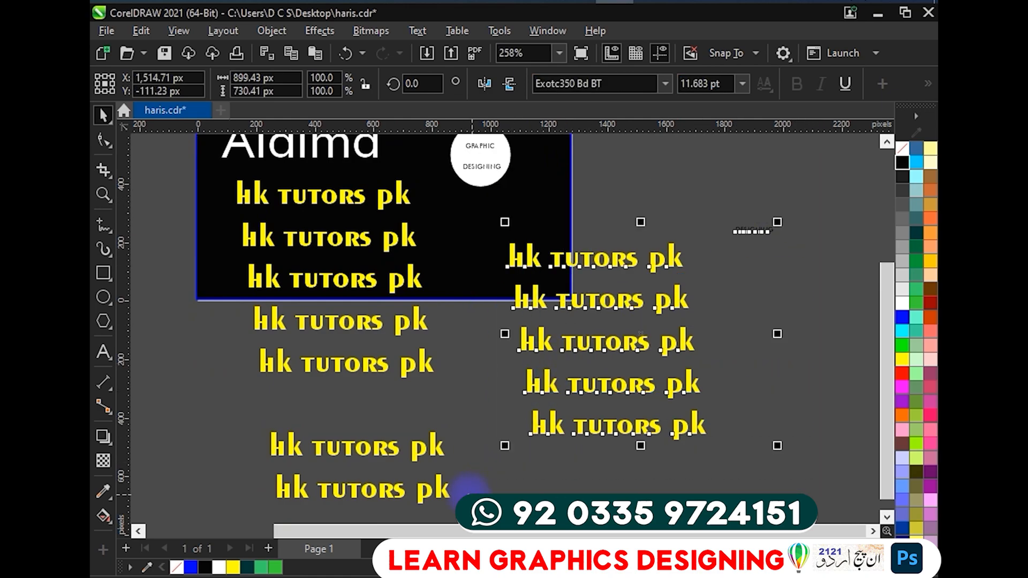
{"action": "key", "text": "Delete"}
{"action": "scroll", "coordinate": [475, 413], "scroll_direction": "left", "scroll_amount": 3}
{"action": "scroll", "coordinate": [475, 413], "scroll_direction": "down", "scroll_amount": 1}
{"action": "left_click_drag", "start_coordinate": [619, 471], "coordinate": [232, 246]}
{"action": "key", "text": "Delete"}
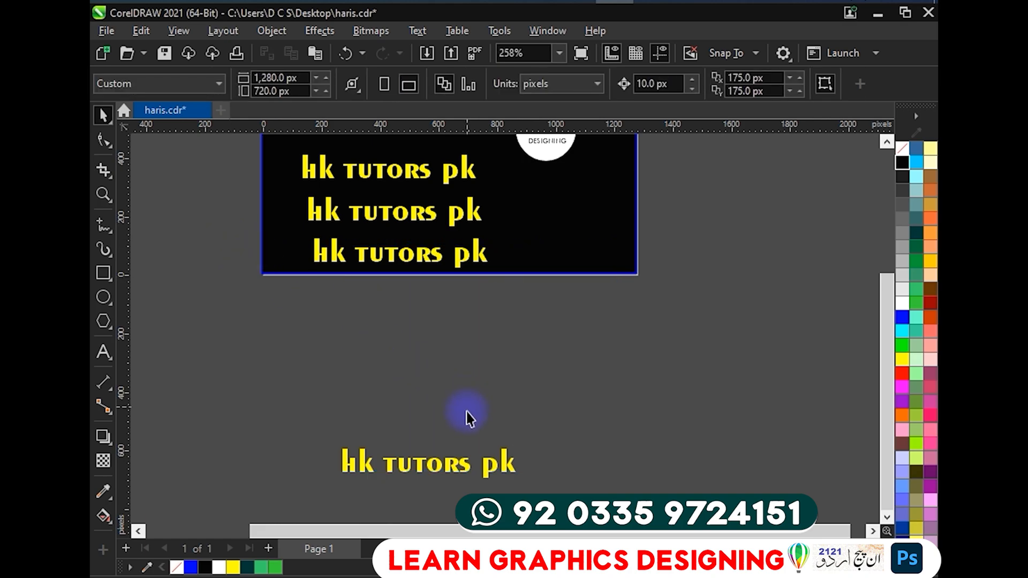
Delete the last yellow line below the page and the two remaining copies under the first "hk TUTORS pk" line.
{"action": "left_click", "coordinate": [498, 465]}
{"action": "key", "text": "Delete"}
{"action": "scroll", "coordinate": [530, 429], "scroll_direction": "up", "scroll_amount": 1}
{"action": "scroll", "coordinate": [530, 429], "scroll_direction": "left", "scroll_amount": 3}
{"action": "left_click_drag", "start_coordinate": [615, 472], "coordinate": [308, 236]}
{"action": "key", "text": "Delete"}
{"action": "scroll", "coordinate": [620, 291], "scroll_direction": "up", "scroll_amount": 1}
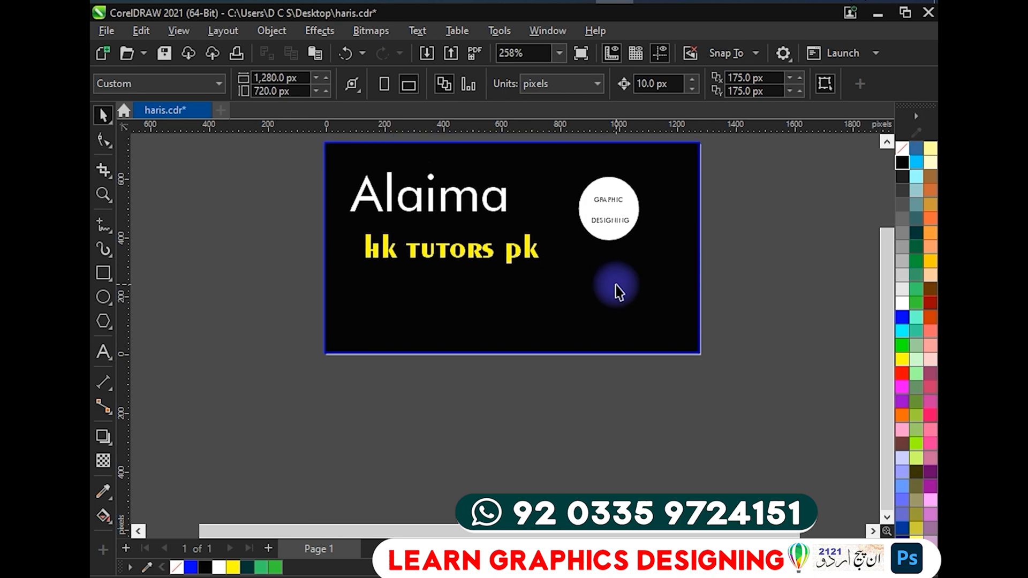
Duplicate the white circle without its text directly below the original and clear the selection.
{"action": "scroll", "coordinate": [620, 292], "scroll_direction": "up", "scroll_amount": 2}
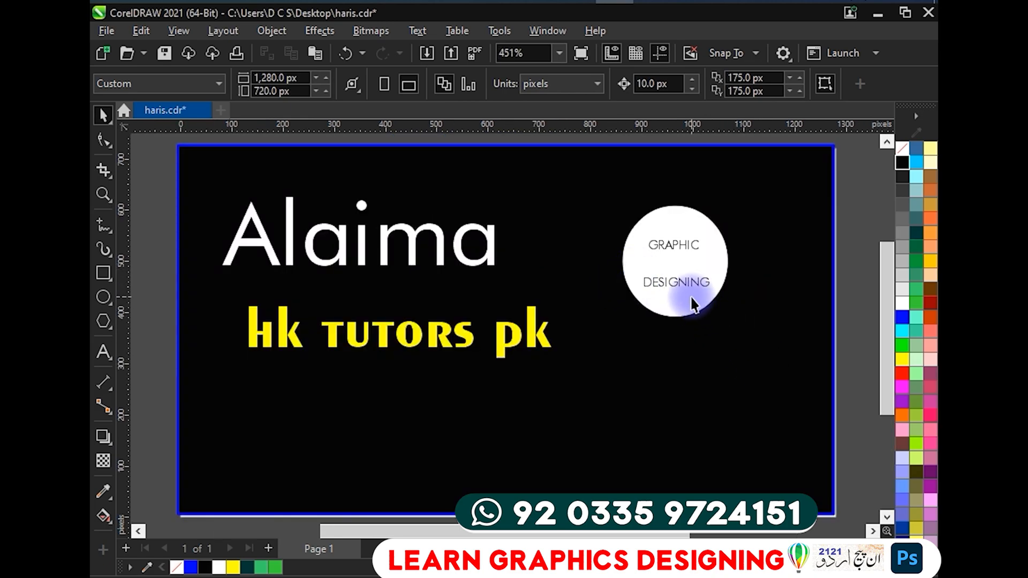
{"action": "left_click", "coordinate": [671, 213]}
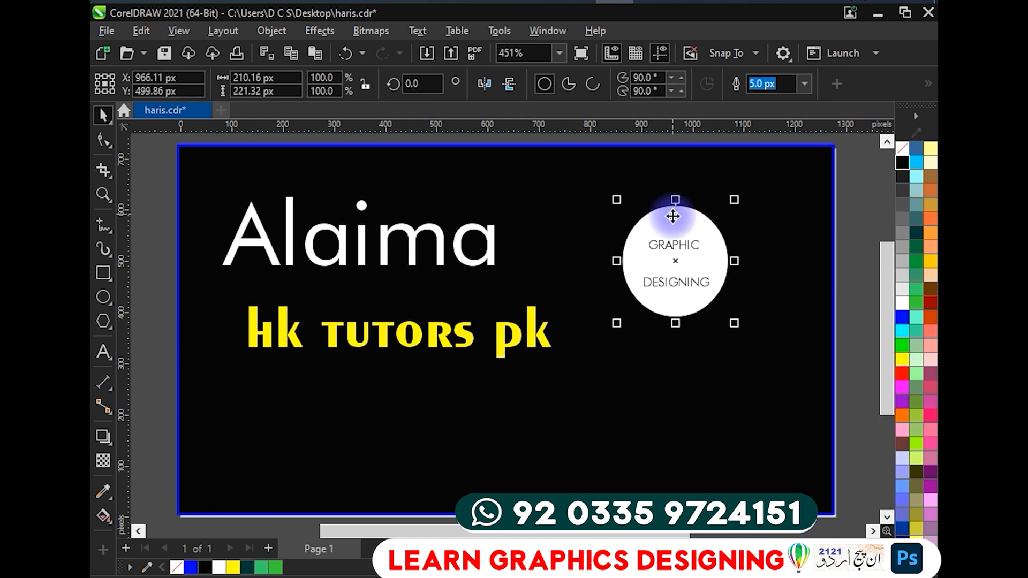
{"action": "left_click_drag", "start_coordinate": [671, 213], "coordinate": [671, 382]}
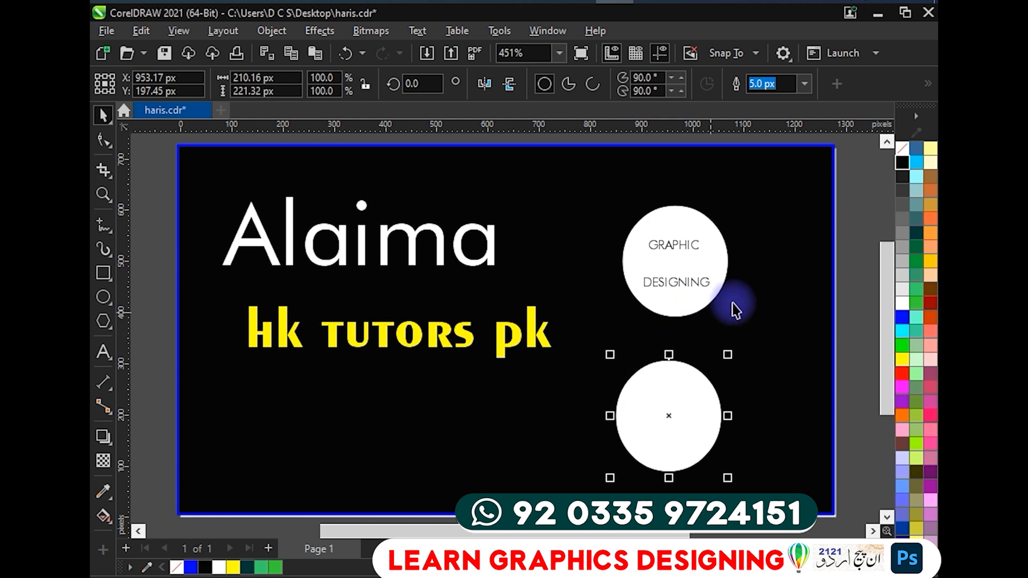
{"action": "left_click", "coordinate": [851, 244]}
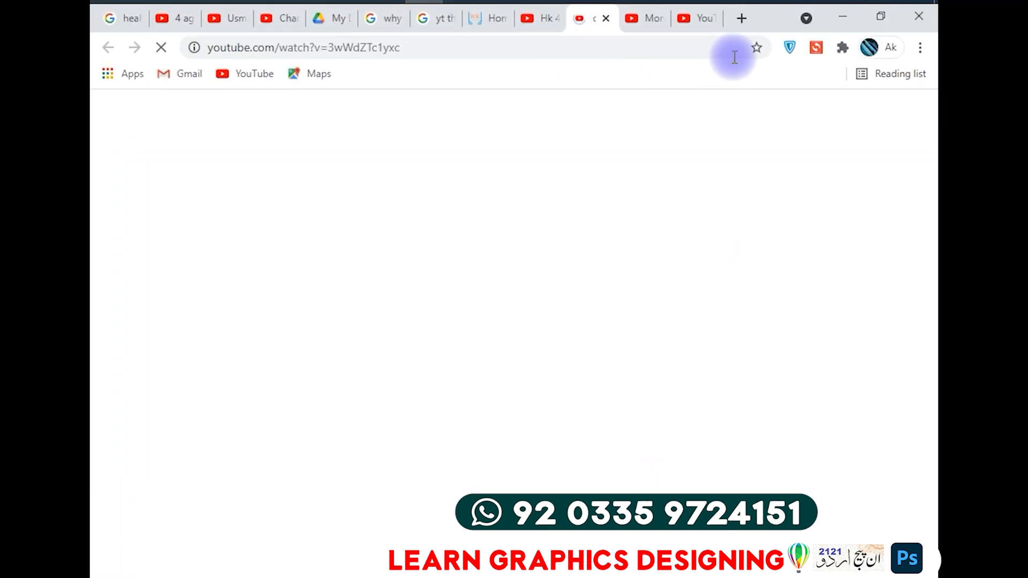
Switch to Chrome and open pexels.com in a new tab.
{"action": "left_click", "coordinate": [740, 20]}
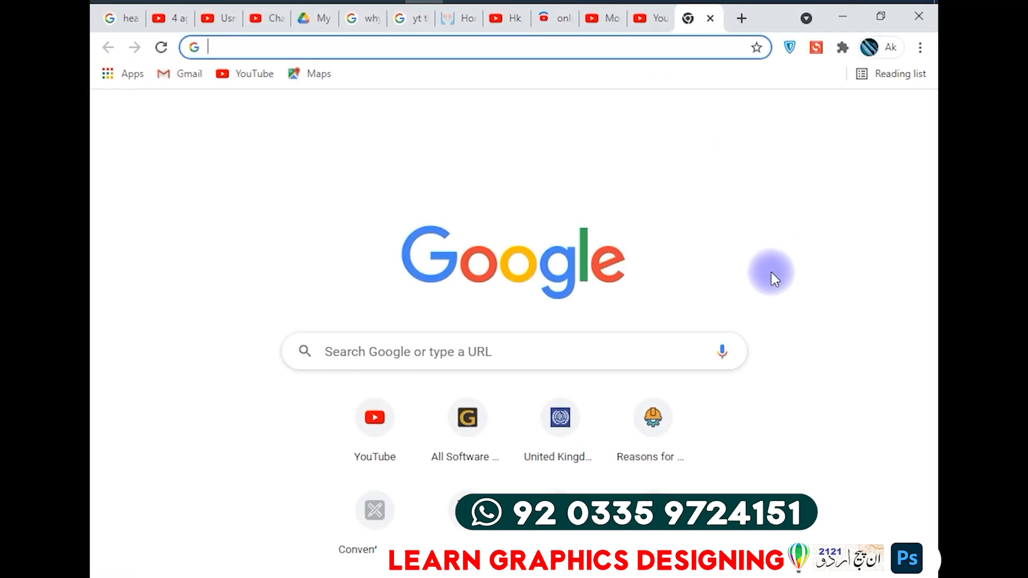
{"action": "type", "text": "PE\\"}
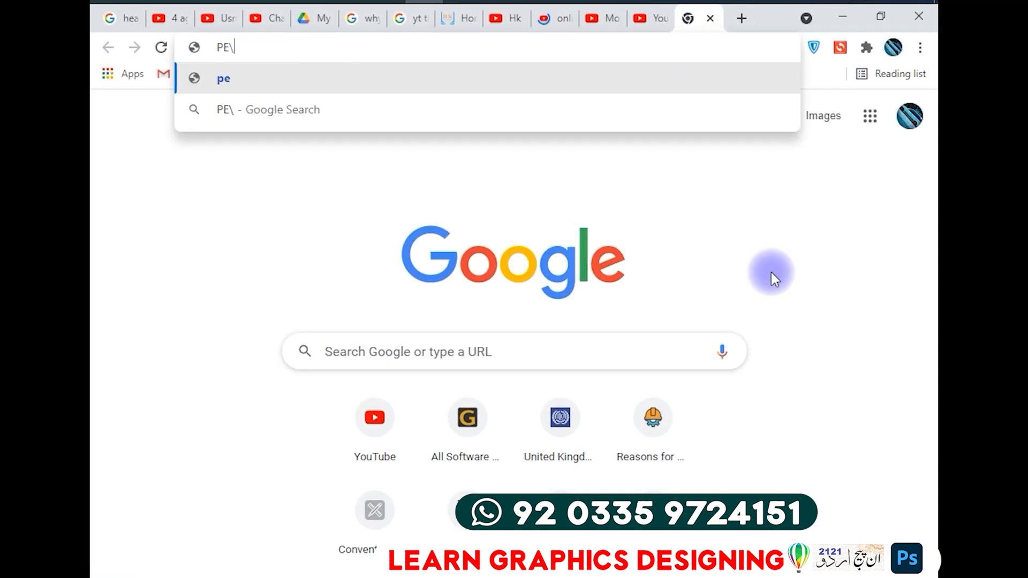
{"action": "key", "text": "BackSpace"}
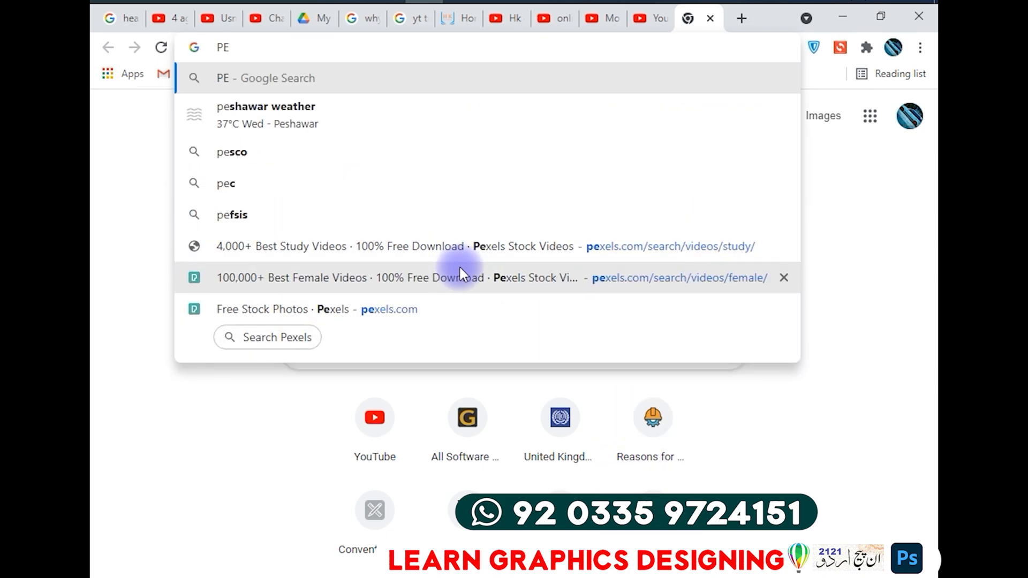
{"action": "left_click", "coordinate": [425, 295]}
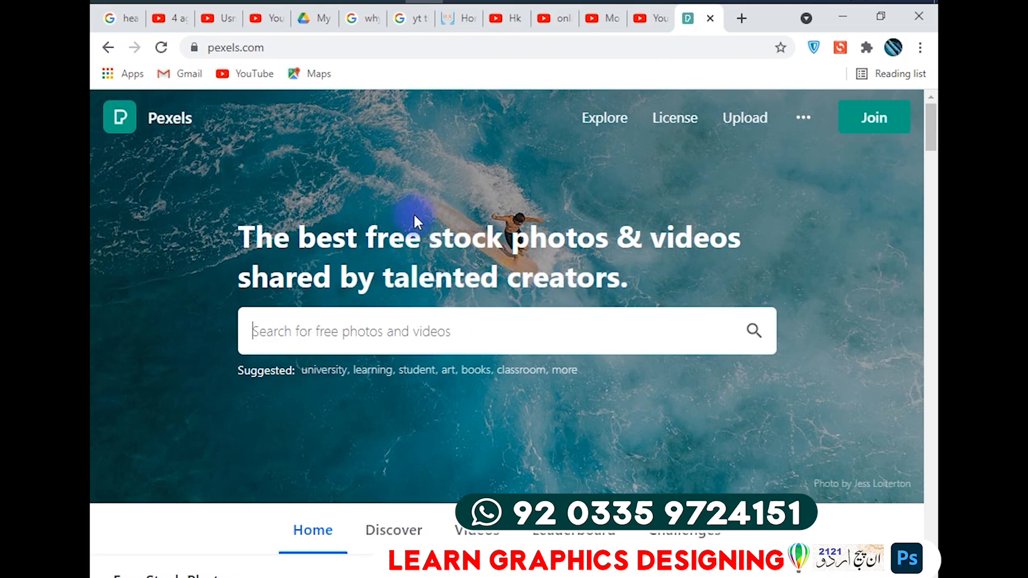
Look over the Pexels home page and search the site for LAPTOP photos.
{"action": "left_click_drag", "start_coordinate": [421, 237], "coordinate": [321, 248]}
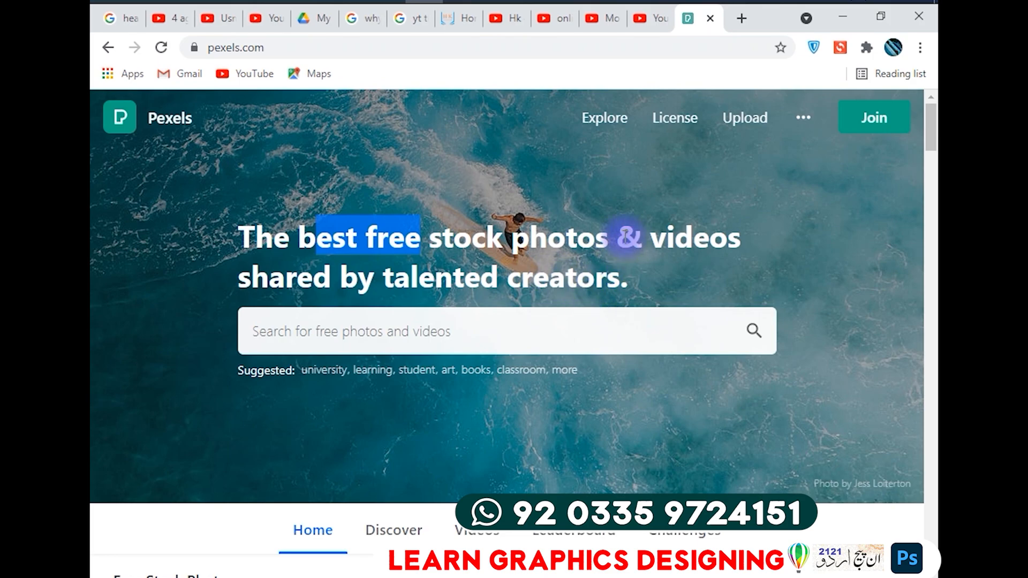
{"action": "scroll", "coordinate": [616, 232], "scroll_direction": "down", "scroll_amount": 3}
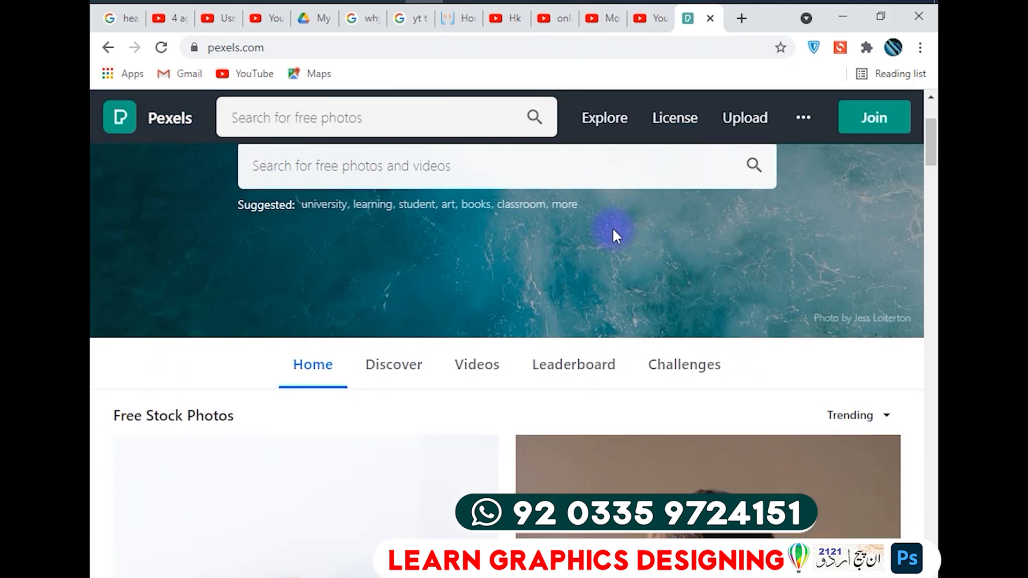
{"action": "scroll", "coordinate": [612, 230], "scroll_direction": "up", "scroll_amount": 2}
{"action": "scroll", "coordinate": [528, 259], "scroll_direction": "down", "scroll_amount": 3}
{"action": "scroll", "coordinate": [531, 266], "scroll_direction": "up", "scroll_amount": 5}
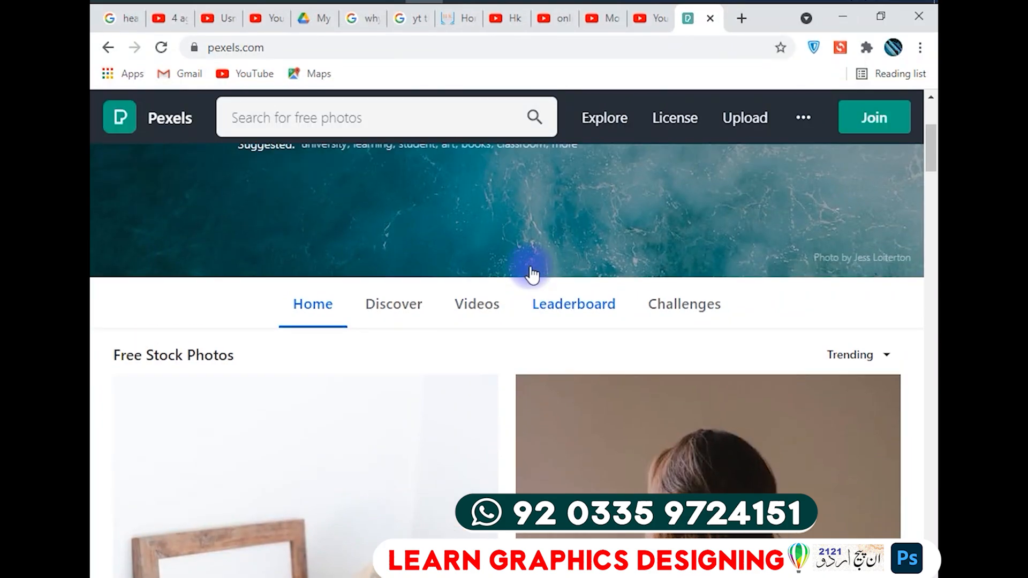
{"action": "left_click", "coordinate": [519, 332]}
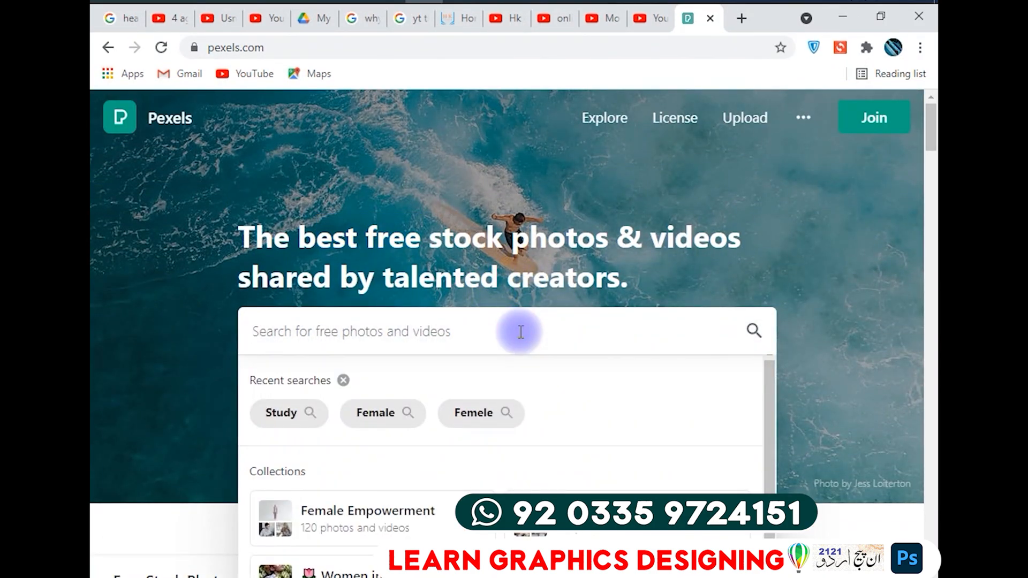
{"action": "type", "text": "LAPTOP"}
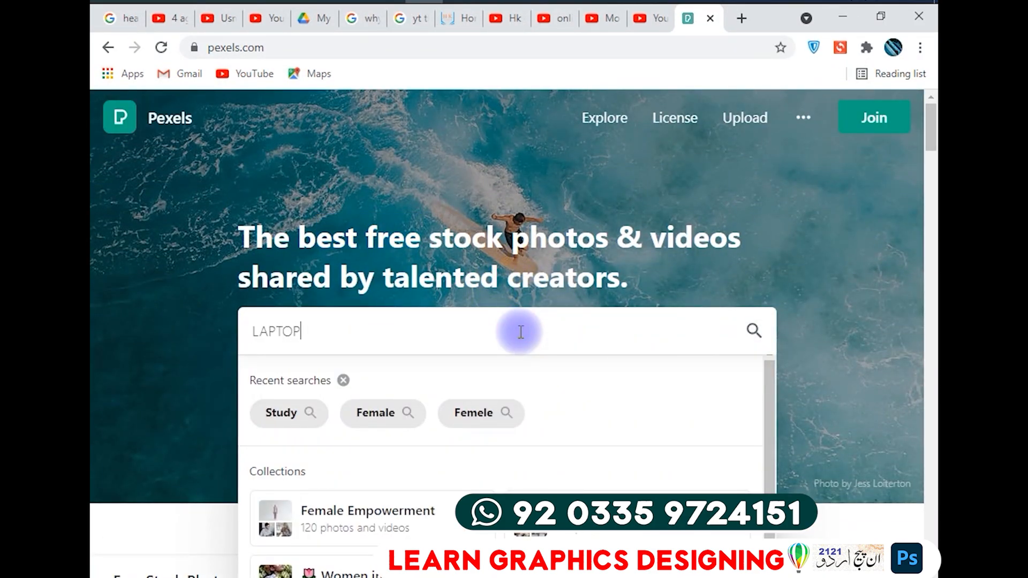
{"action": "key", "text": "Return"}
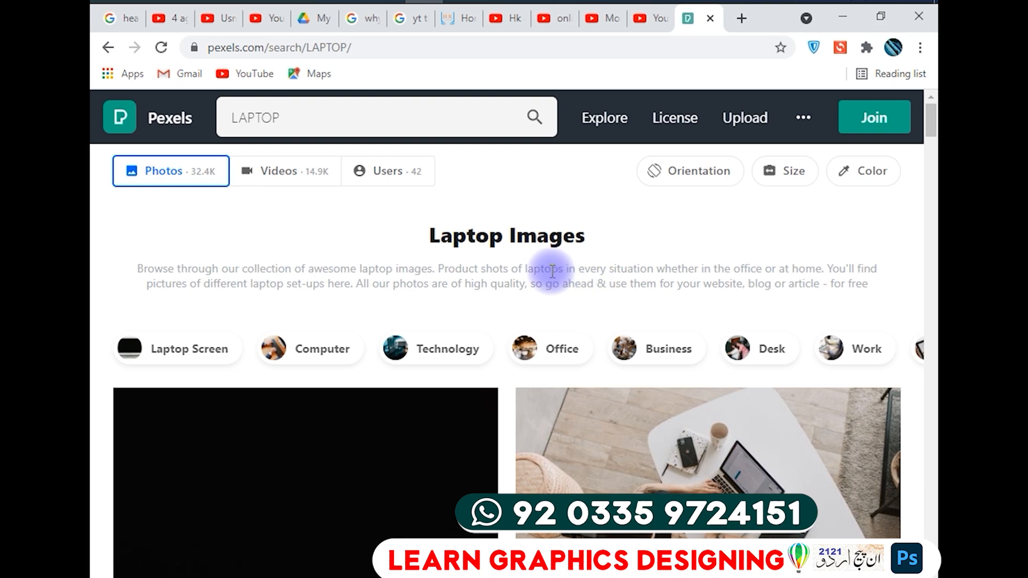
Download the overhead photo of a woman working on a laptop at a white table and dismiss the thank-you dialog.
{"action": "scroll", "coordinate": [557, 262], "scroll_direction": "down", "scroll_amount": 3}
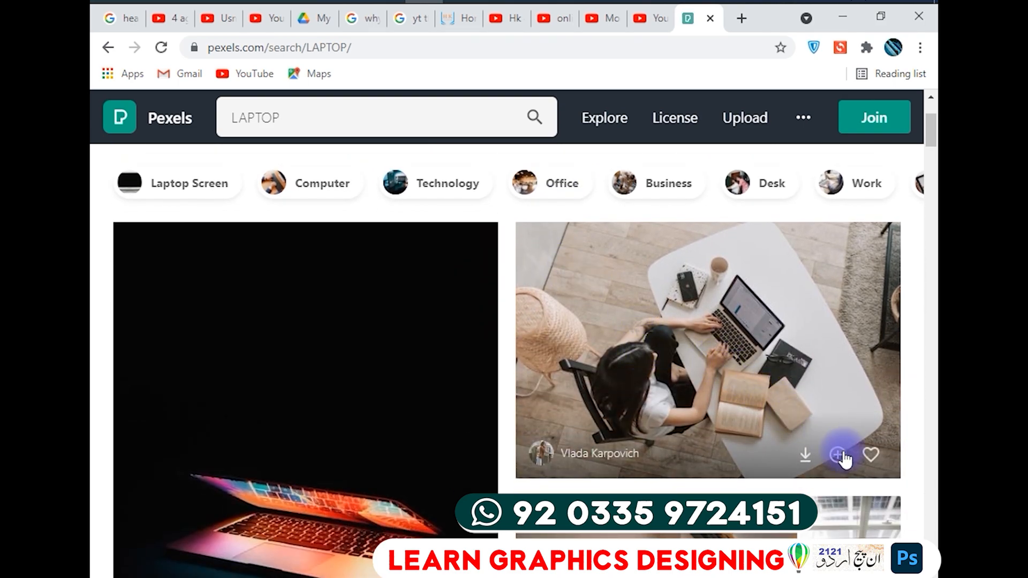
{"action": "left_click", "coordinate": [807, 460]}
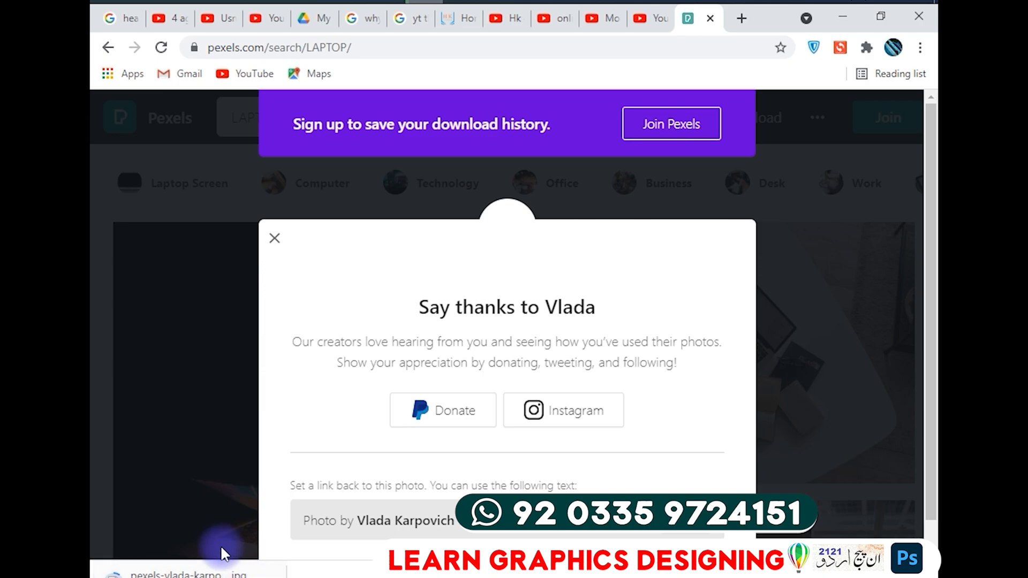
{"action": "left_click", "coordinate": [836, 265]}
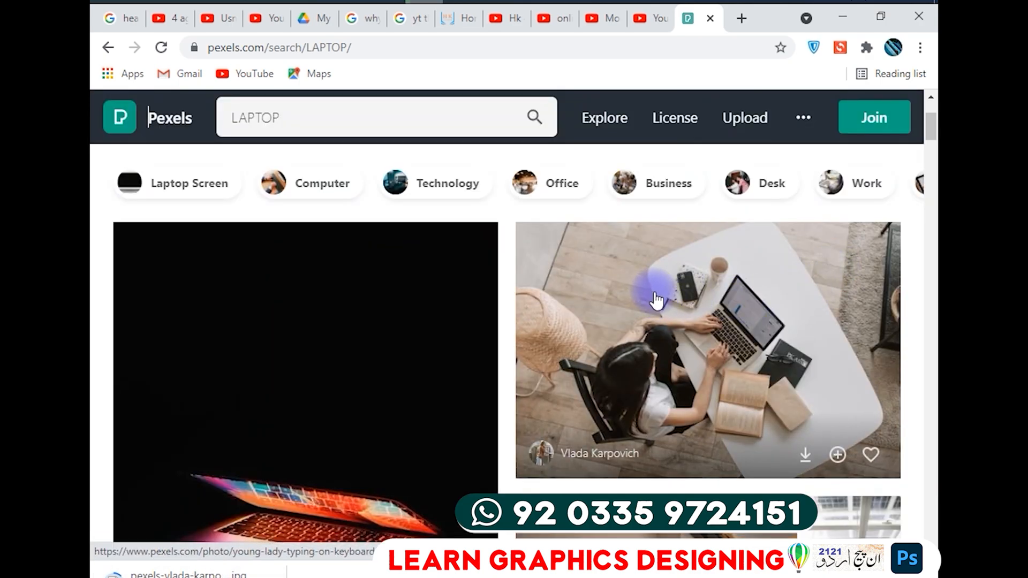
Browse further down the laptop photo results and switch back to CorelDRAW.
{"action": "scroll", "coordinate": [605, 281], "scroll_direction": "down", "scroll_amount": 2}
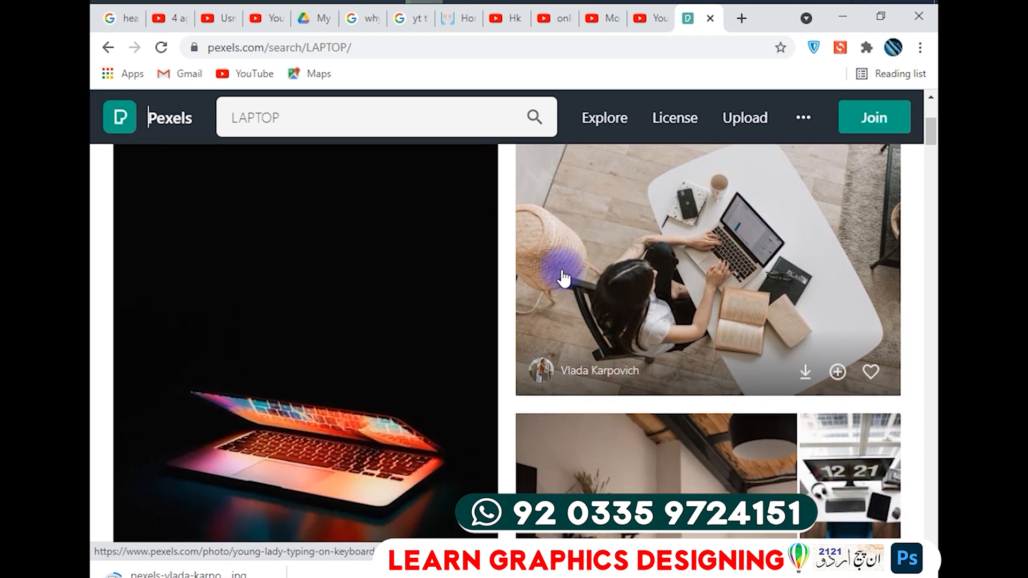
{"action": "scroll", "coordinate": [583, 283], "scroll_direction": "down", "scroll_amount": 10}
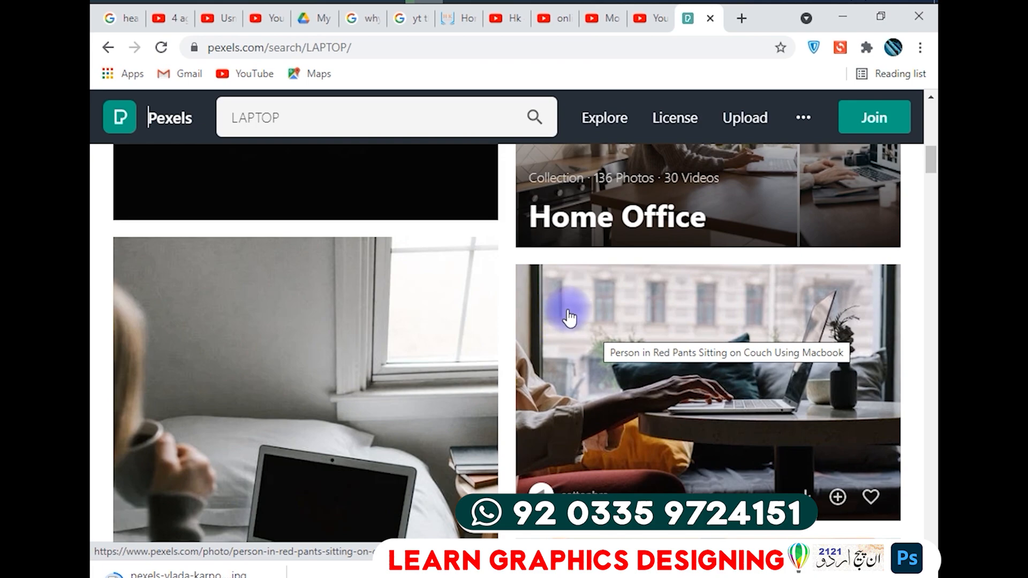
{"action": "scroll", "coordinate": [569, 318], "scroll_direction": "down", "scroll_amount": 3}
{"action": "scroll", "coordinate": [569, 318], "scroll_direction": "down", "scroll_amount": 3}
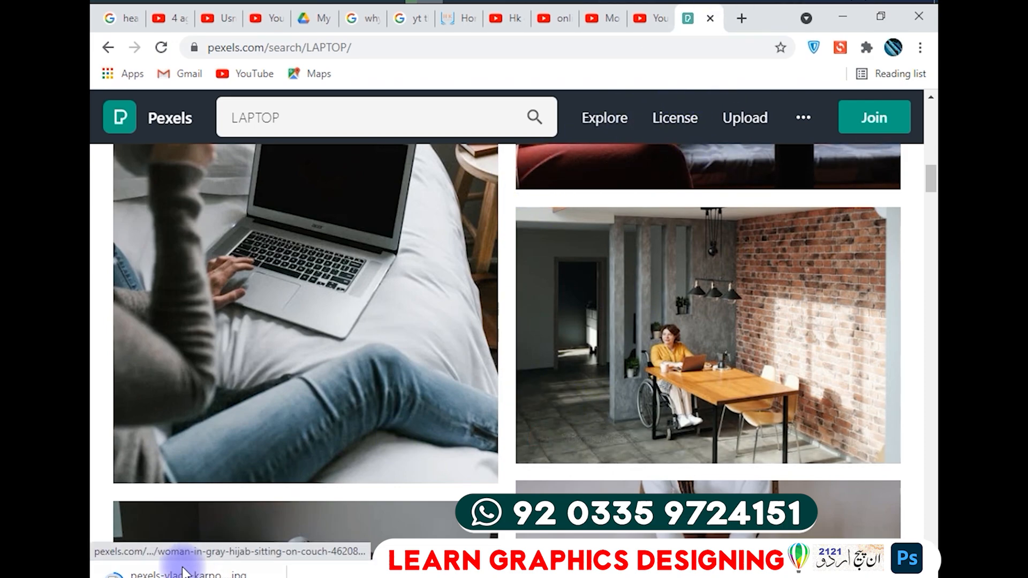
{"action": "scroll", "coordinate": [643, 296], "scroll_direction": "down", "scroll_amount": 5}
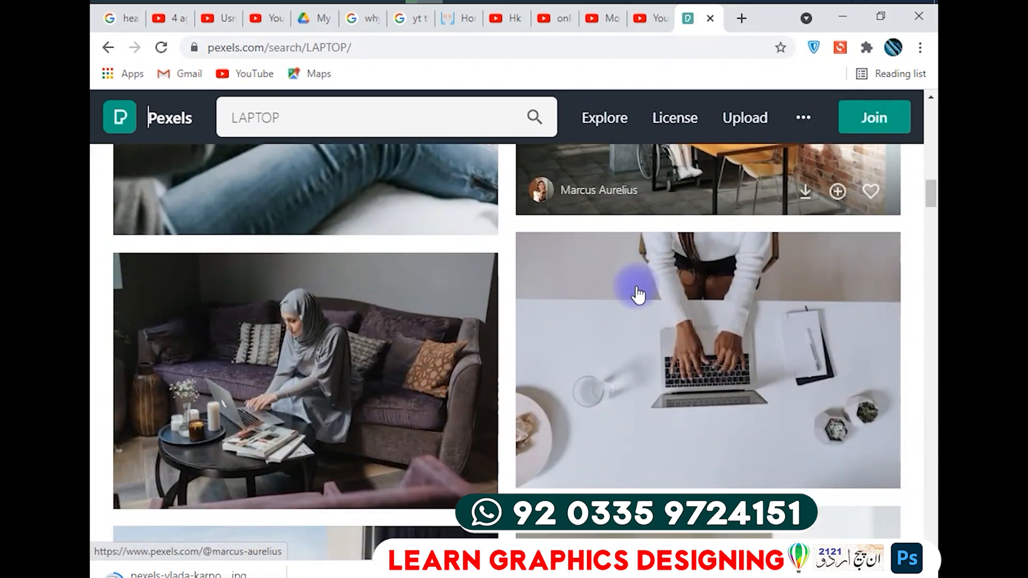
{"action": "scroll", "coordinate": [639, 295], "scroll_direction": "down", "scroll_amount": 2}
{"action": "left_click", "coordinate": [404, 406]}
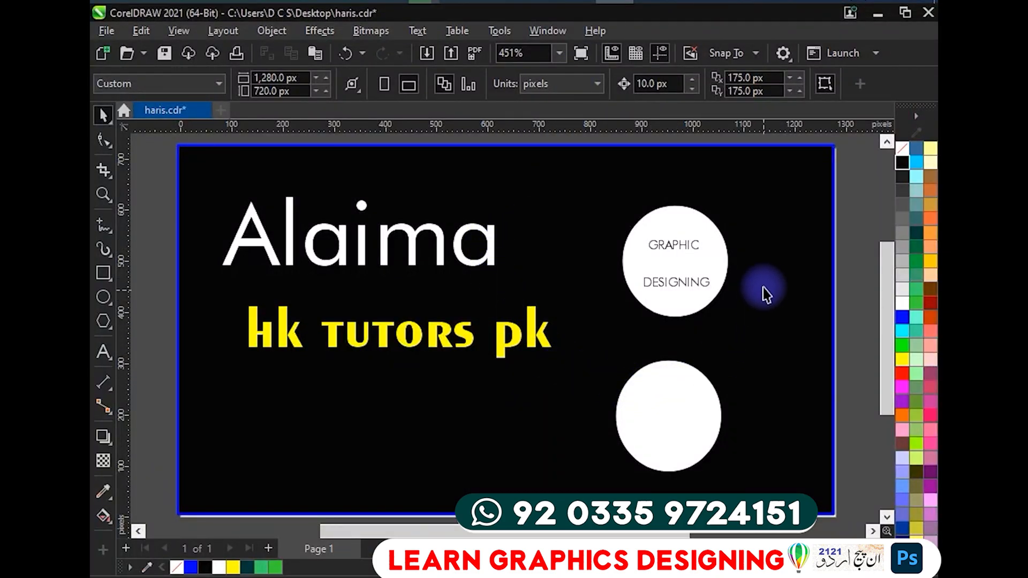
{"action": "right_click", "coordinate": [862, 199]}
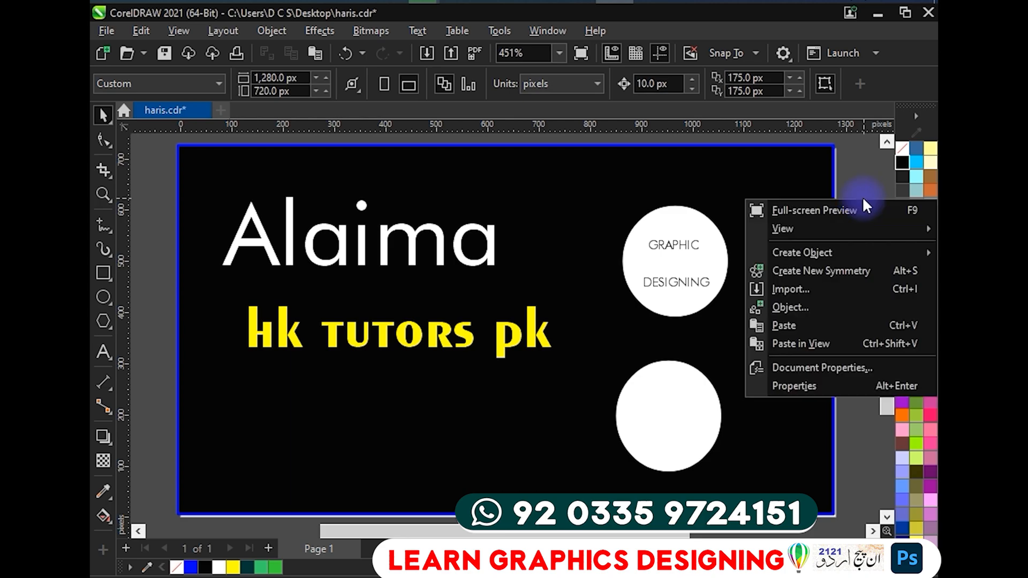
{"action": "mouse_move", "coordinate": [834, 234]}
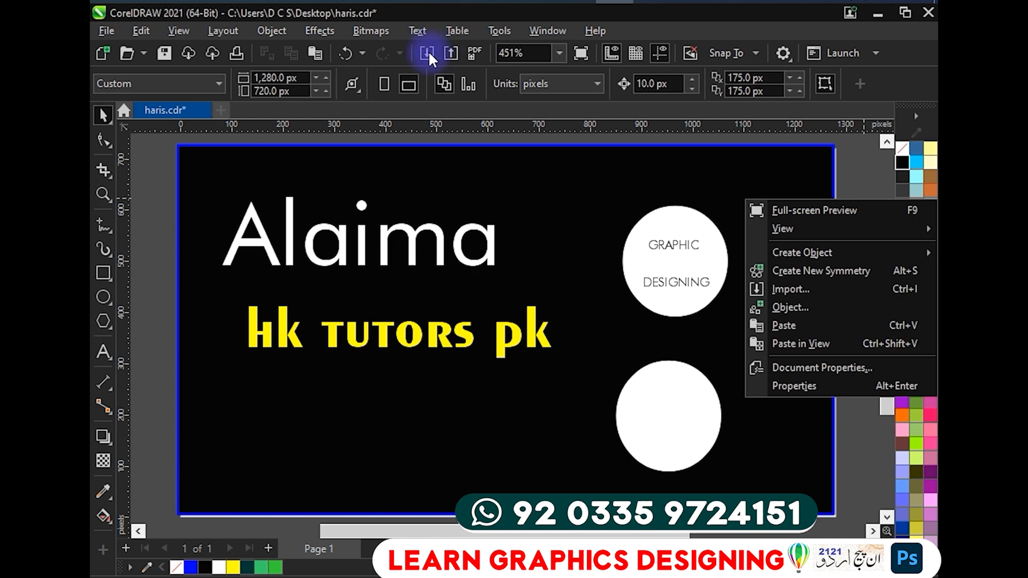
{"action": "left_click", "coordinate": [167, 159]}
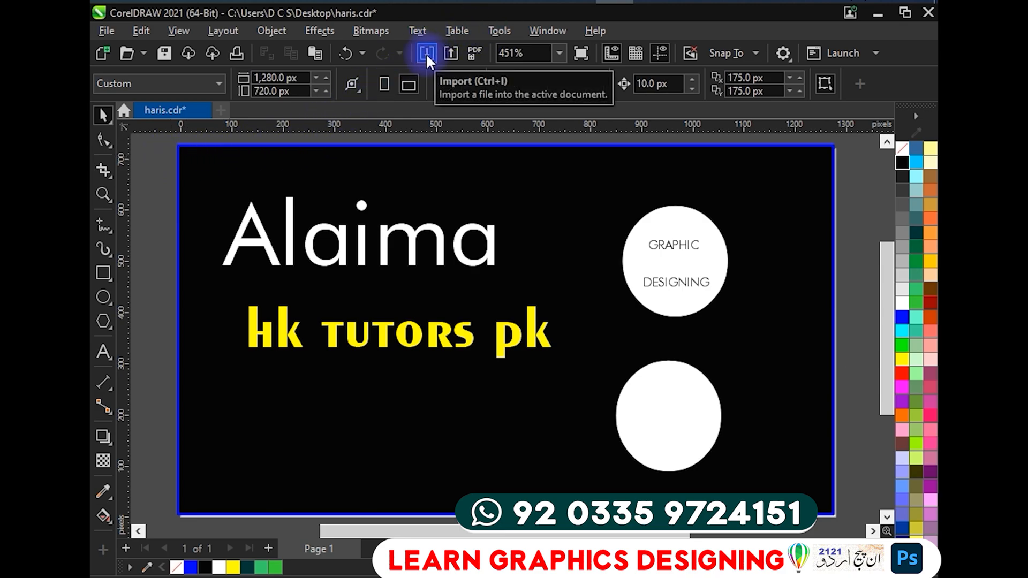
{"action": "right_click", "coordinate": [882, 251]}
{"action": "right_click", "coordinate": [856, 224]}
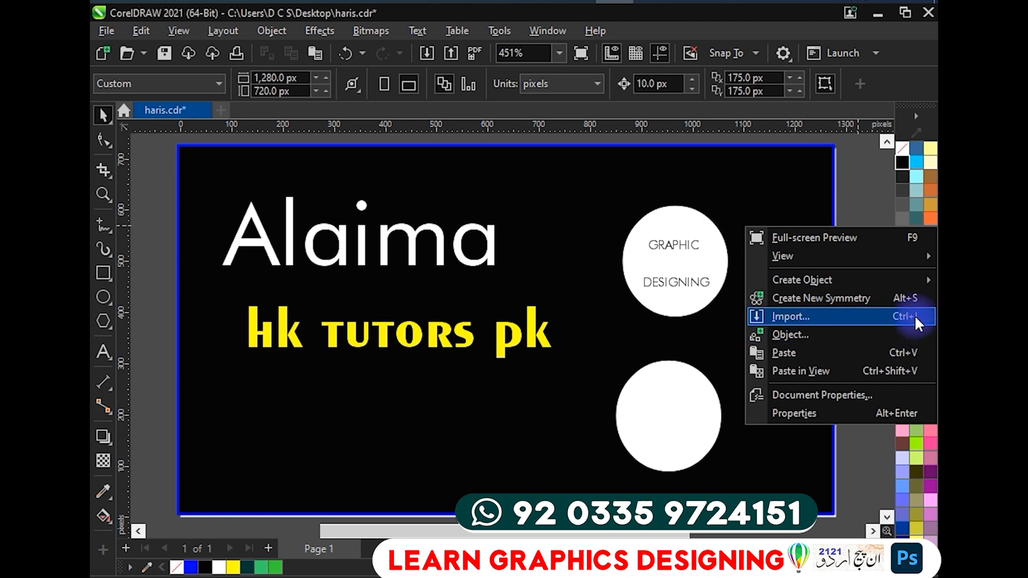
{"action": "key", "text": "Escape"}
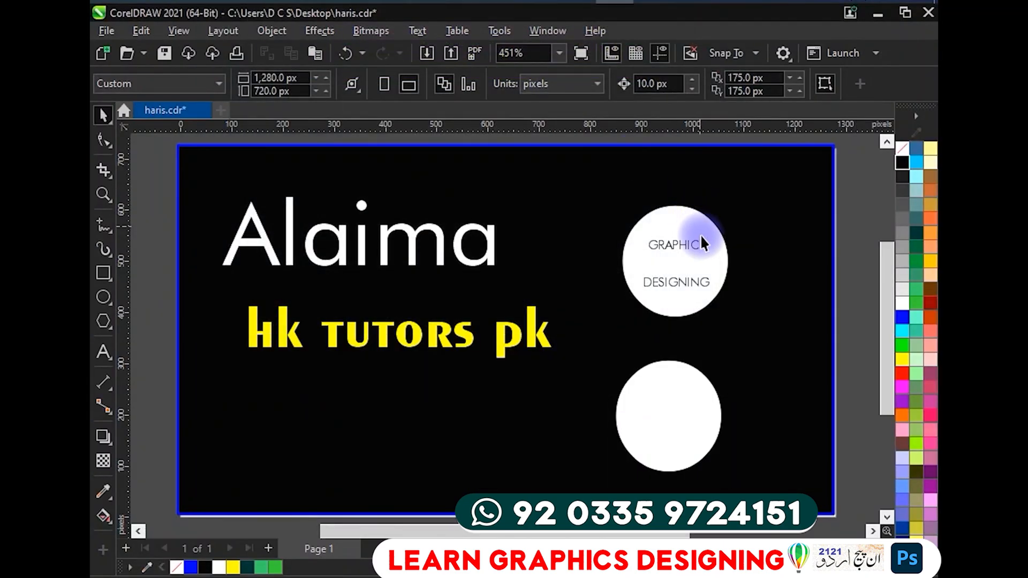
Import the overhead photo of the woman working on a laptop from the Downloads folder.
{"action": "right_click", "coordinate": [851, 292]}
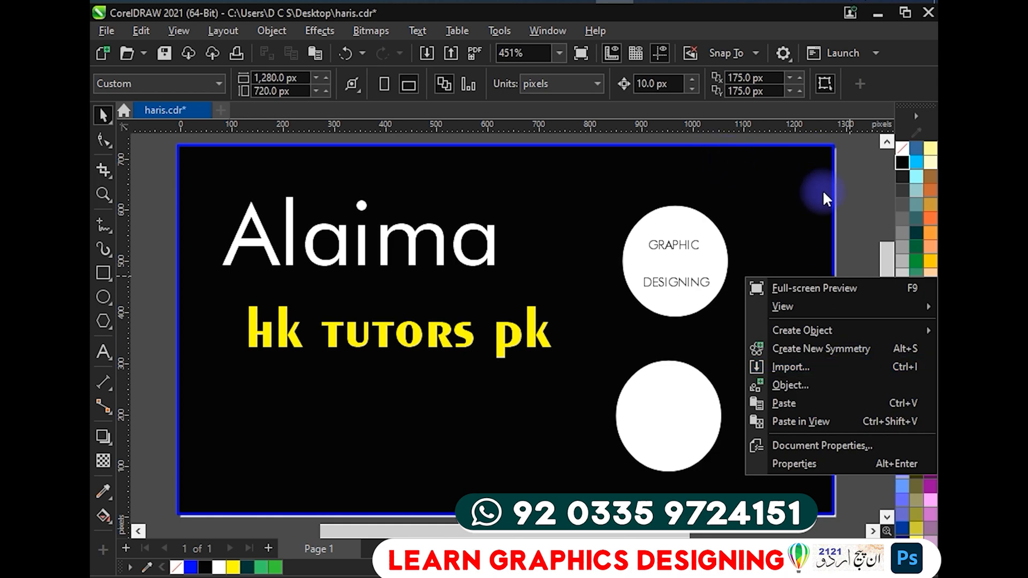
{"action": "mouse_move", "coordinate": [894, 326]}
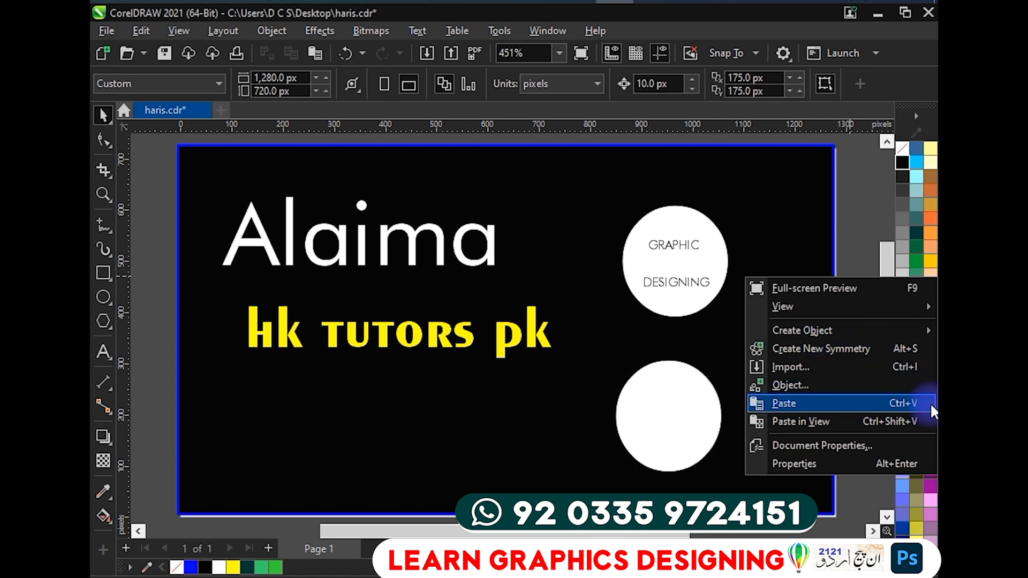
{"action": "left_click", "coordinate": [850, 366]}
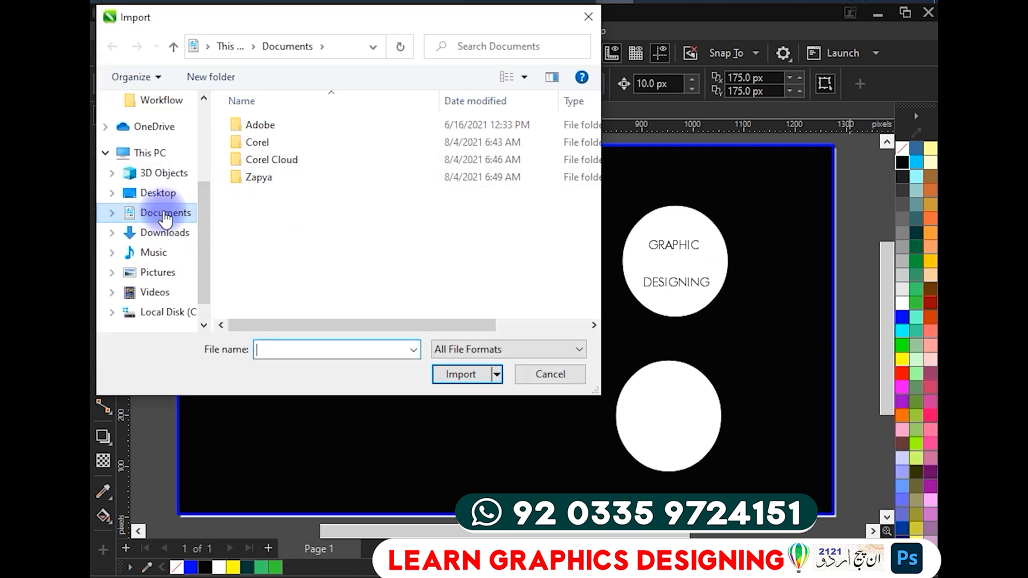
{"action": "left_click", "coordinate": [166, 233]}
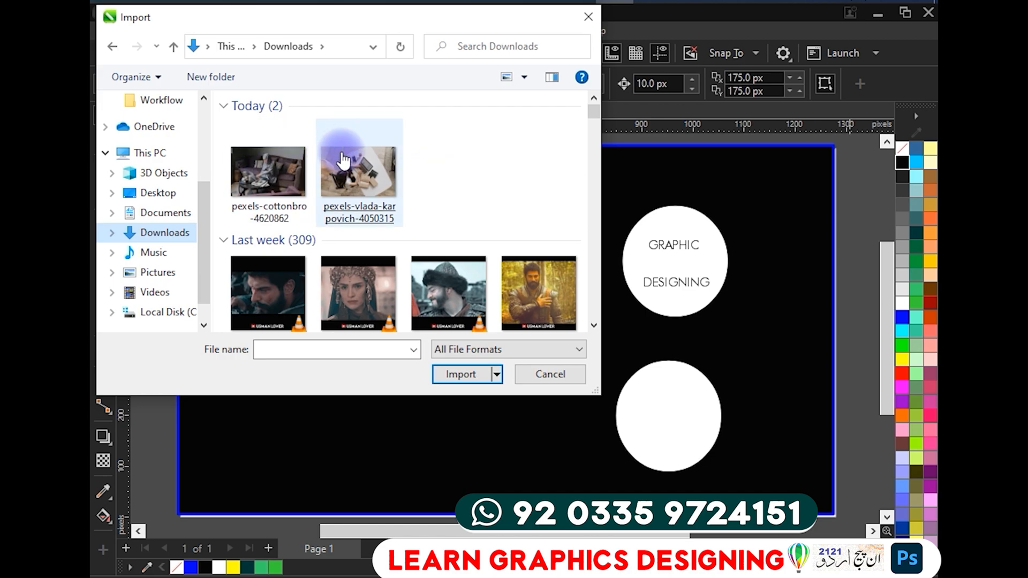
{"action": "left_click", "coordinate": [266, 155]}
{"action": "double_click", "coordinate": [345, 160]}
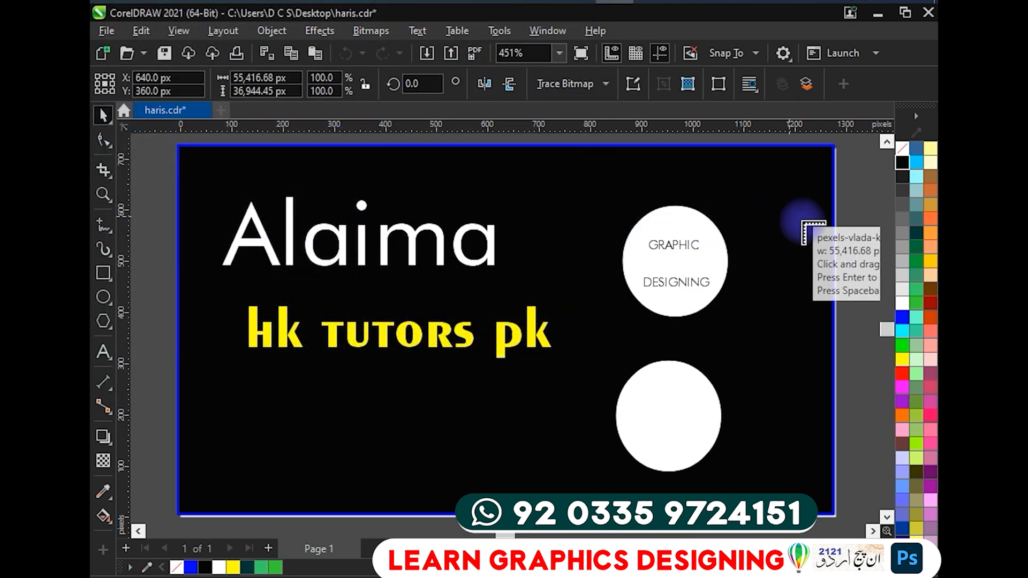
Place the imported photo at its original size on the empty pasteboard to the right of the page.
{"action": "scroll", "coordinate": [752, 220], "scroll_direction": "down", "scroll_amount": 2}
{"action": "left_click_drag", "start_coordinate": [719, 236], "coordinate": [428, 255]}
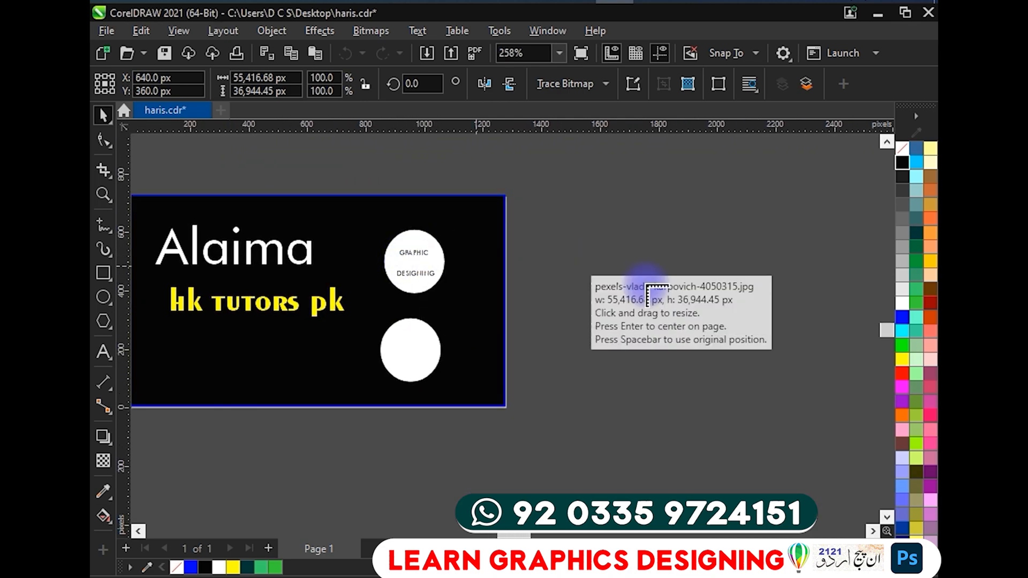
{"action": "left_click", "coordinate": [650, 228]}
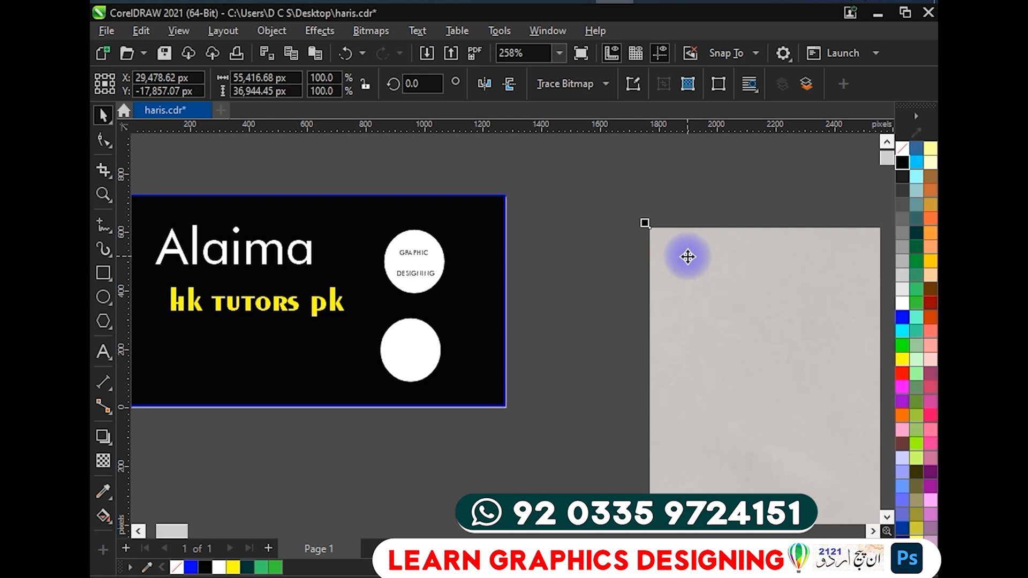
Scale the photo down proportionally in two passes to about 1,222 by 815 px.
{"action": "key", "text": "F4"}
{"action": "scroll", "coordinate": [706, 278], "scroll_direction": "down", "scroll_amount": 2}
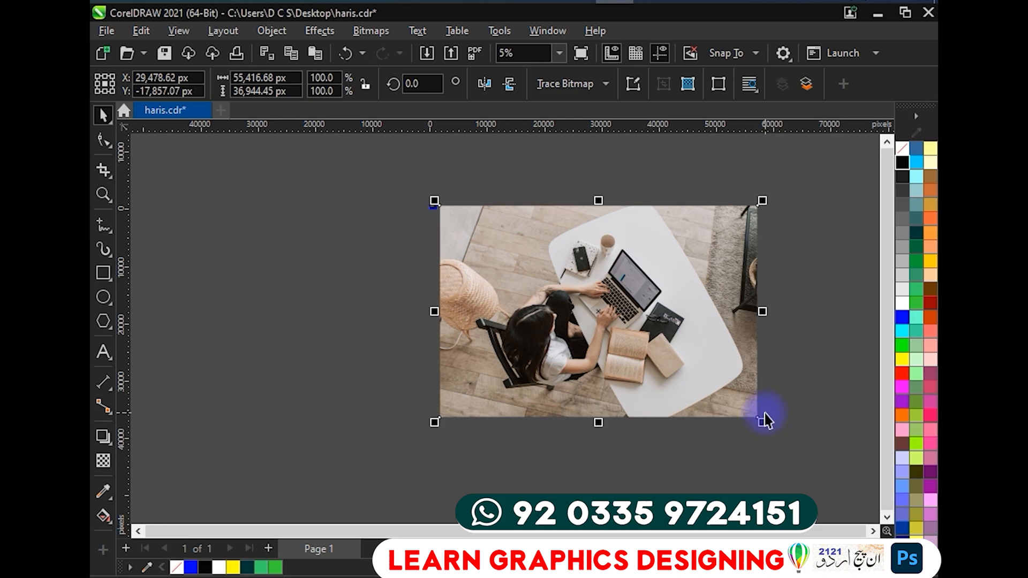
{"action": "left_click_drag", "start_coordinate": [765, 424], "coordinate": [530, 217]}
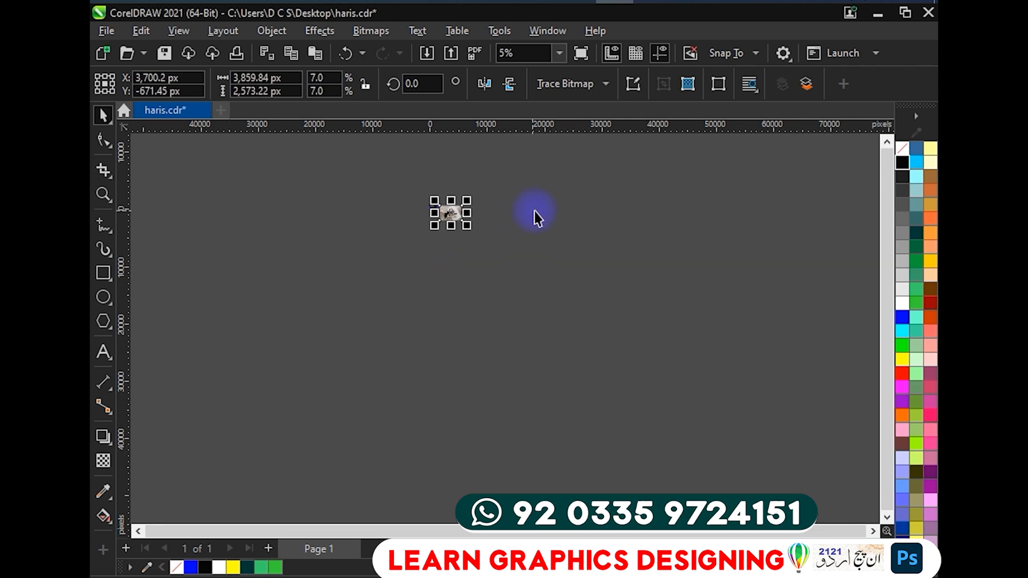
{"action": "key", "text": "F4"}
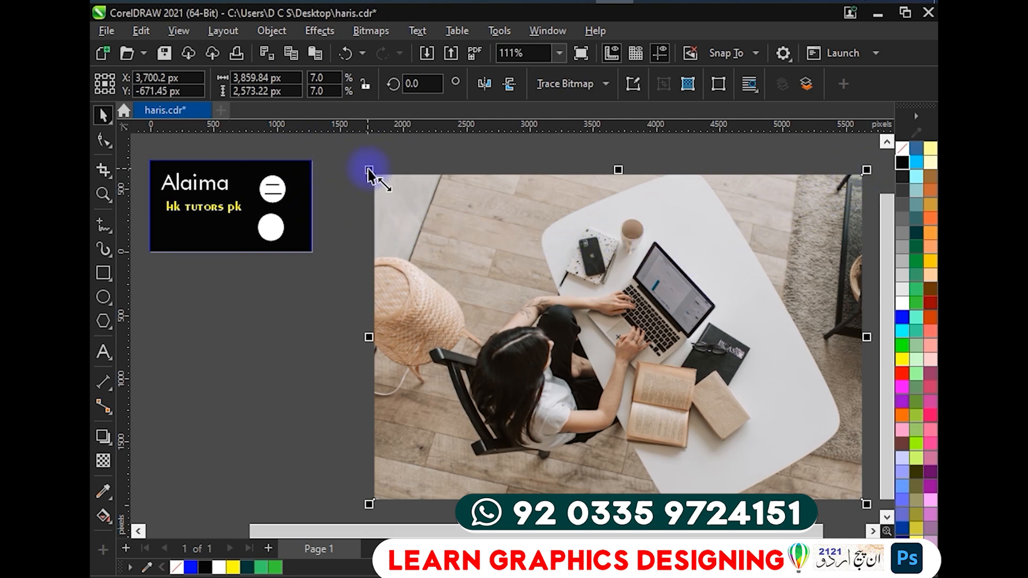
{"action": "left_click_drag", "start_coordinate": [369, 170], "coordinate": [435, 217]}
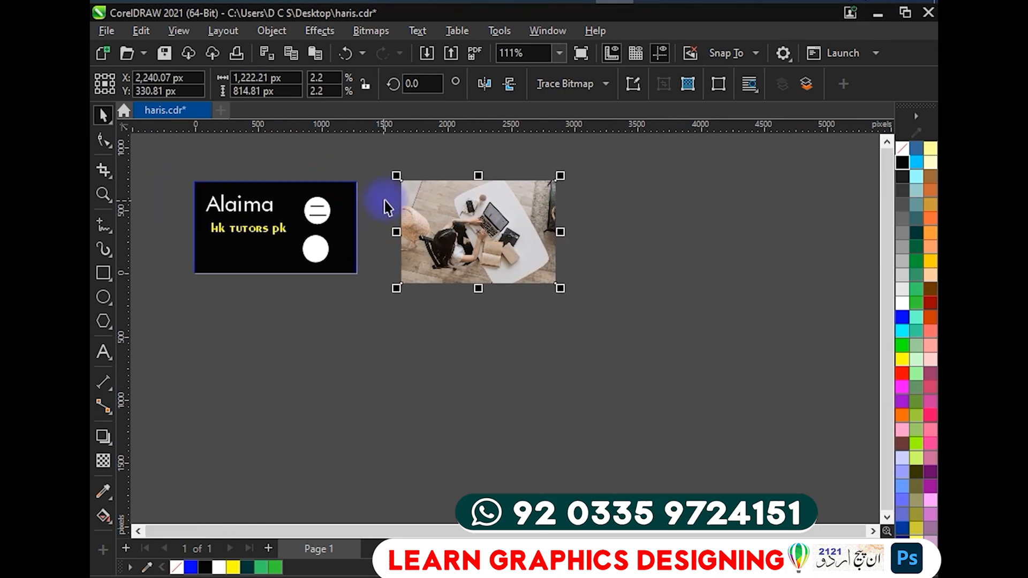
Move the photo closer to the two circles so that it overlaps the page's right edge.
{"action": "key", "text": "F4"}
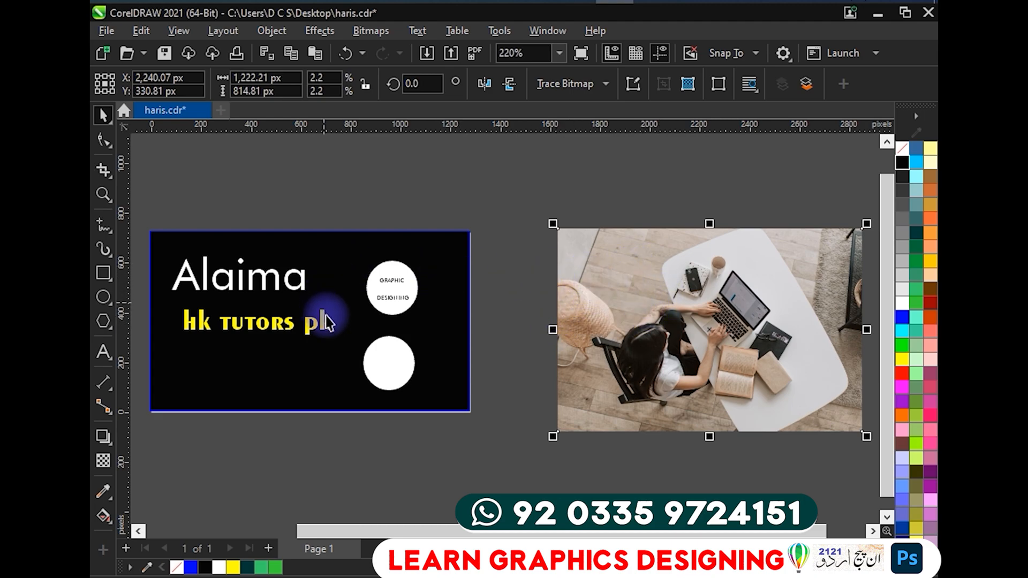
{"action": "scroll", "coordinate": [386, 367], "scroll_direction": "up", "scroll_amount": 5}
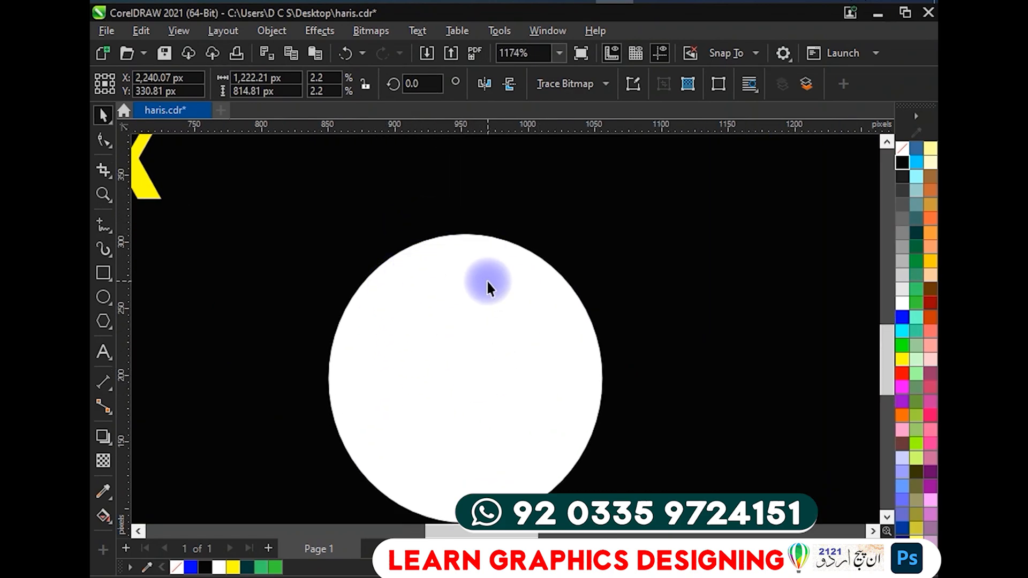
{"action": "scroll", "coordinate": [487, 280], "scroll_direction": "down", "scroll_amount": 4}
{"action": "left_click_drag", "start_coordinate": [463, 277], "coordinate": [198, 261]}
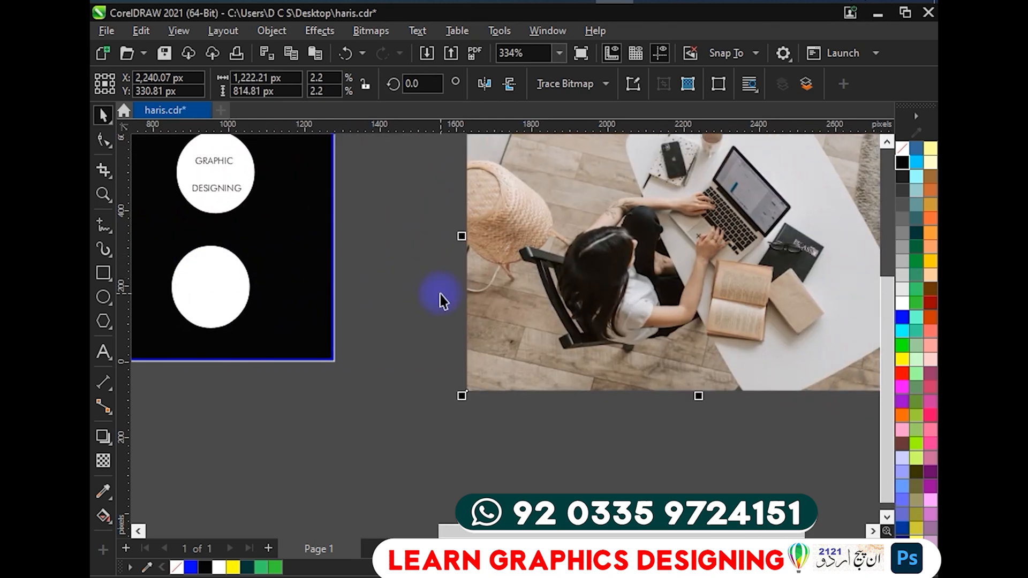
{"action": "scroll", "coordinate": [441, 300], "scroll_direction": "down", "scroll_amount": 4}
{"action": "scroll", "coordinate": [558, 271], "scroll_direction": "up", "scroll_amount": 1}
{"action": "left_click_drag", "start_coordinate": [557, 269], "coordinate": [436, 261]}
{"action": "scroll", "coordinate": [670, 246], "scroll_direction": "up", "scroll_amount": 4}
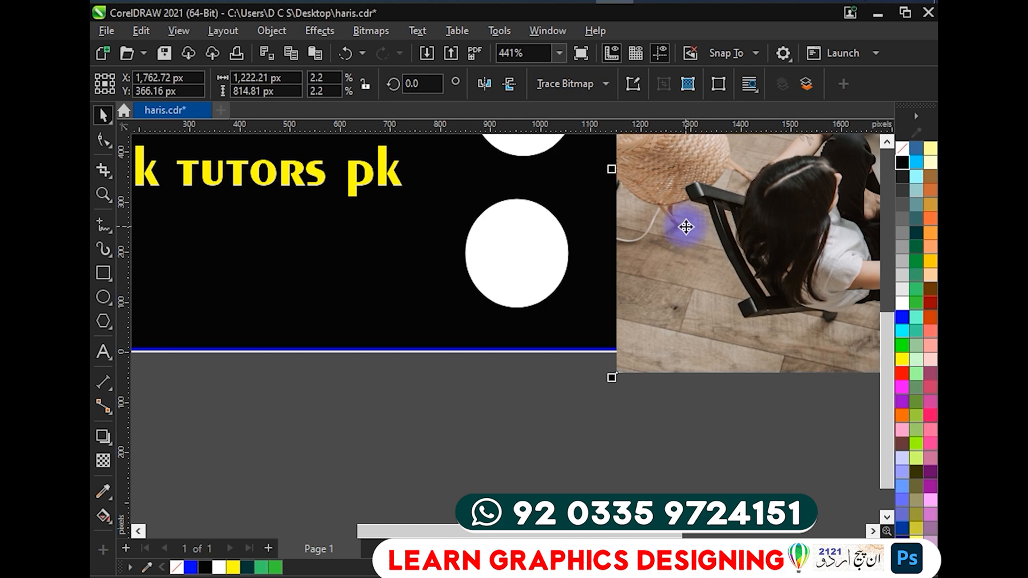
PowerClip the photo inside the lower white circle and deselect it.
{"action": "right_click", "coordinate": [686, 227]}
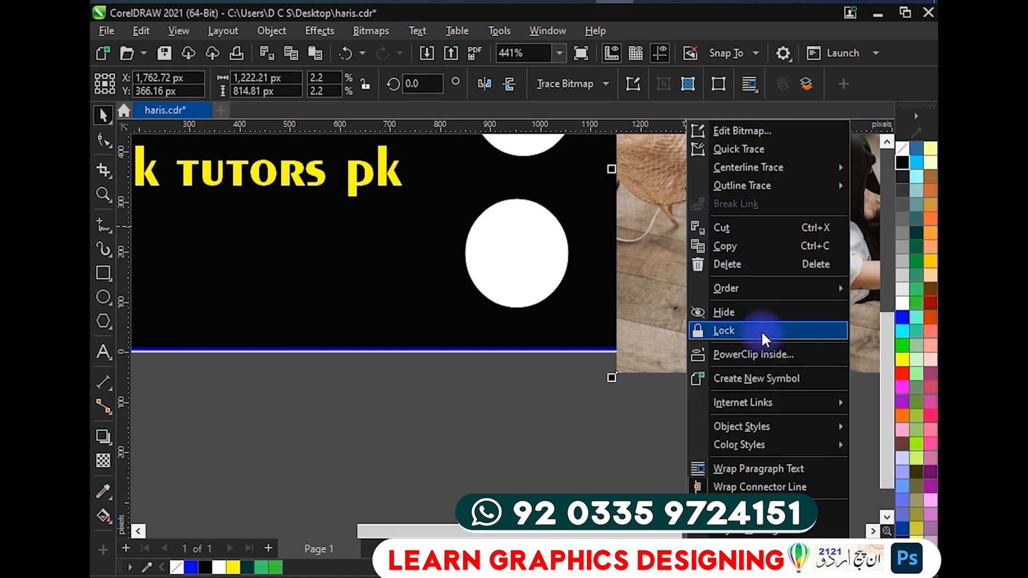
{"action": "left_click", "coordinate": [782, 356]}
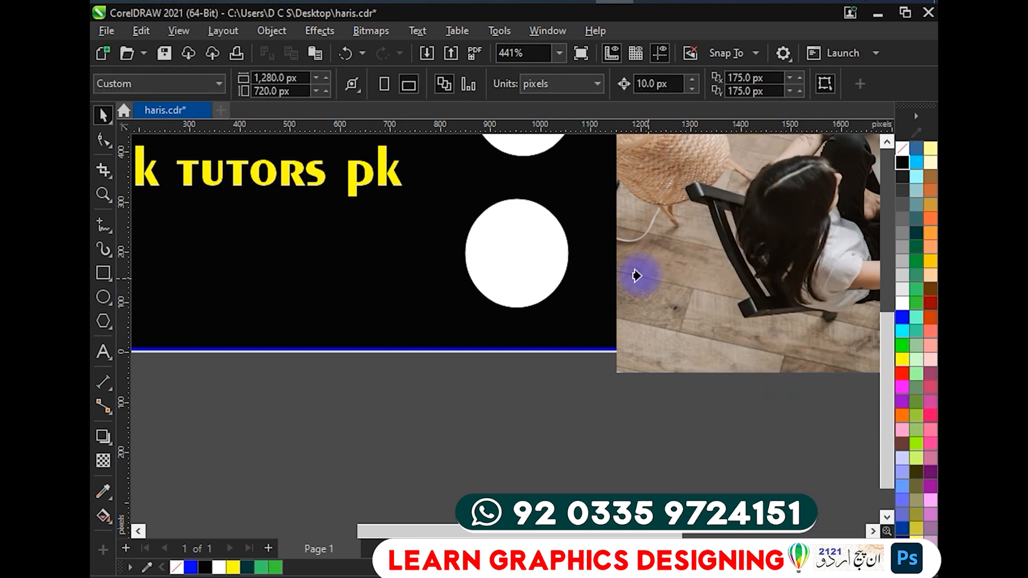
{"action": "left_click", "coordinate": [516, 228]}
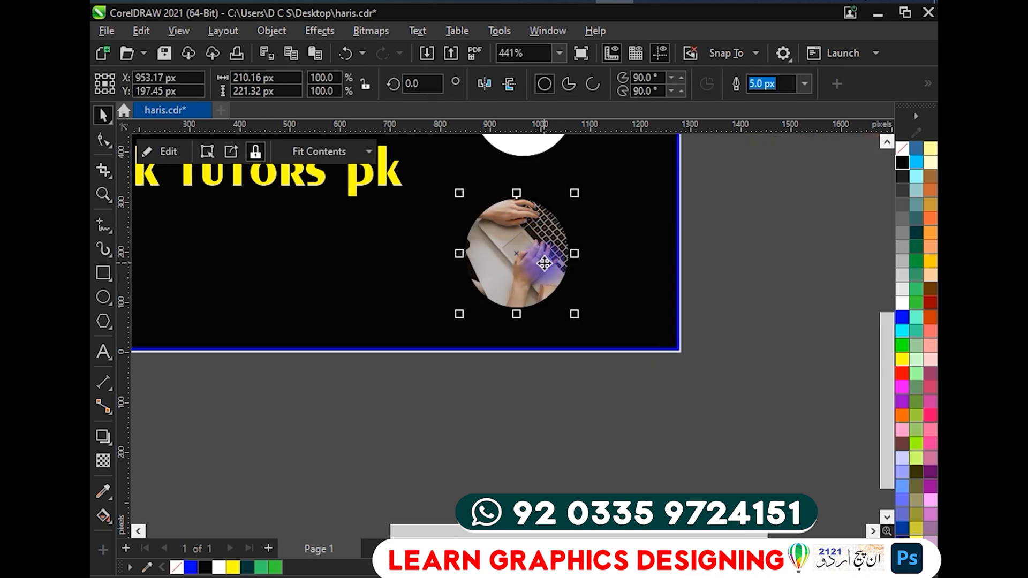
{"action": "scroll", "coordinate": [486, 244], "scroll_direction": "up", "scroll_amount": 1}
{"action": "scroll", "coordinate": [504, 246], "scroll_direction": "up", "scroll_amount": 2}
{"action": "scroll", "coordinate": [546, 295], "scroll_direction": "up", "scroll_amount": 1}
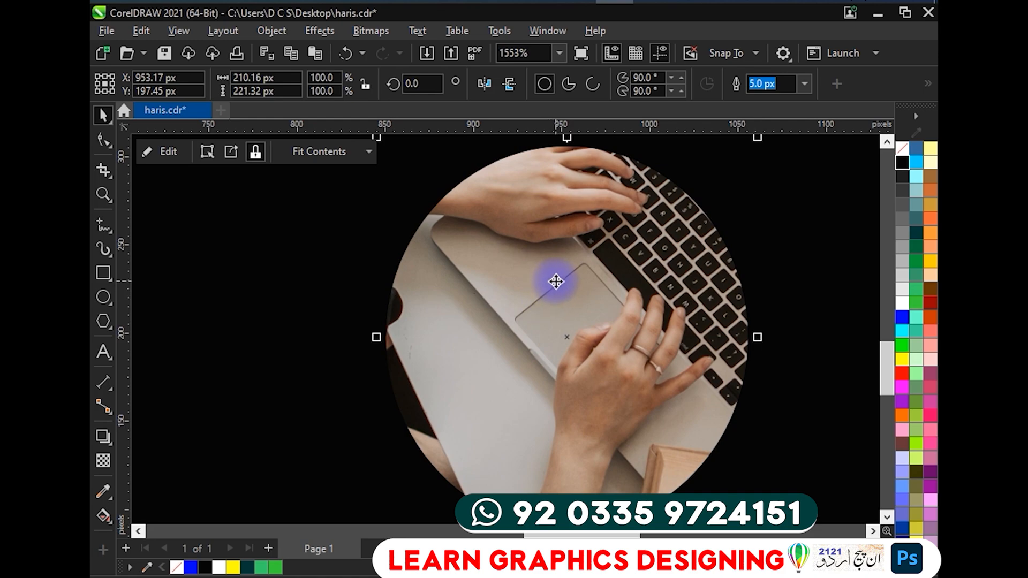
{"action": "key", "text": "Escape"}
{"action": "scroll", "coordinate": [556, 271], "scroll_direction": "down", "scroll_amount": 4}
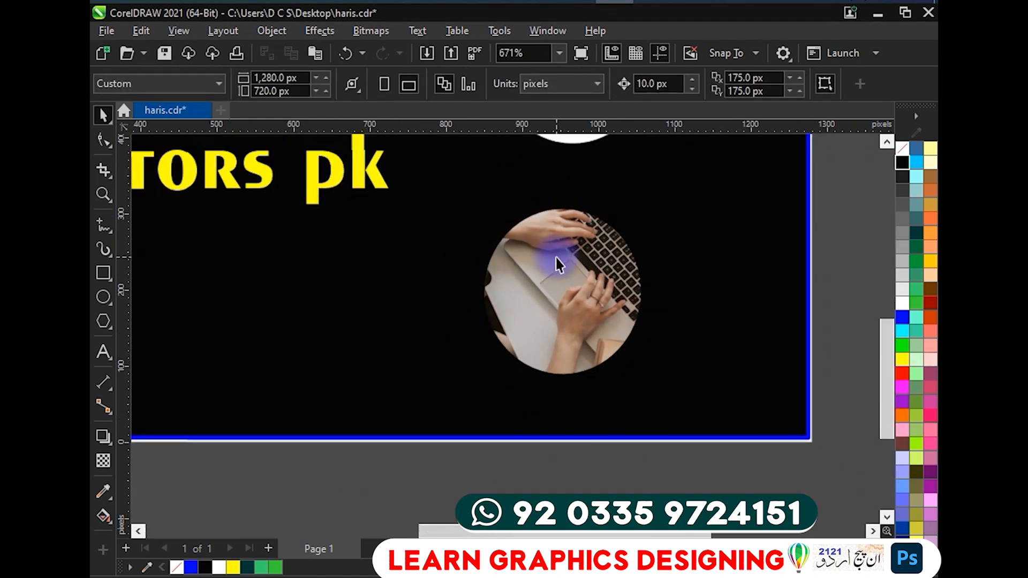
{"action": "scroll", "coordinate": [556, 264], "scroll_direction": "down", "scroll_amount": 1}
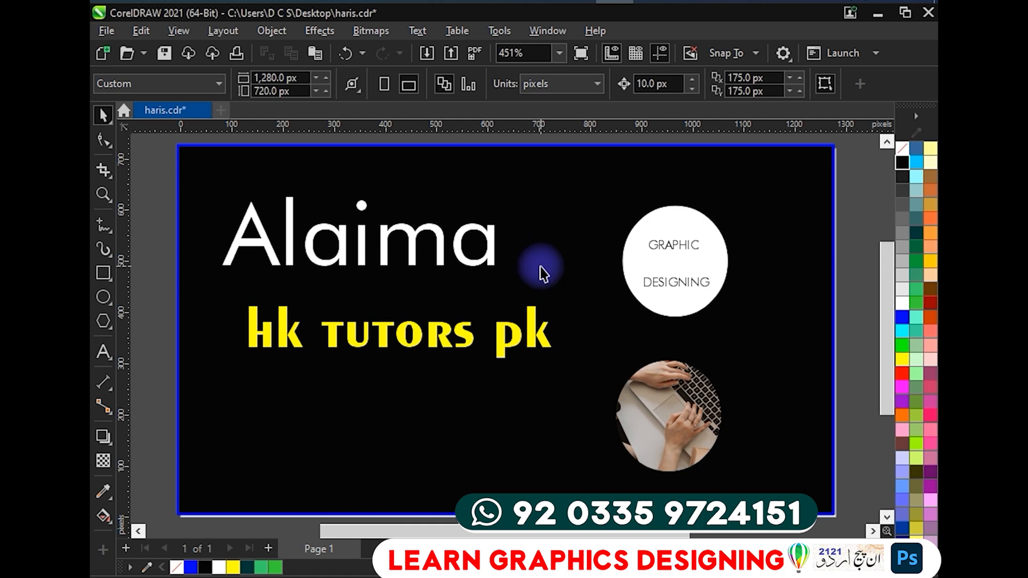
Edit the lower circle's PowerClip contents and shift the photo so the laptop screen falls within the circle outline.
{"action": "left_click", "coordinate": [653, 395]}
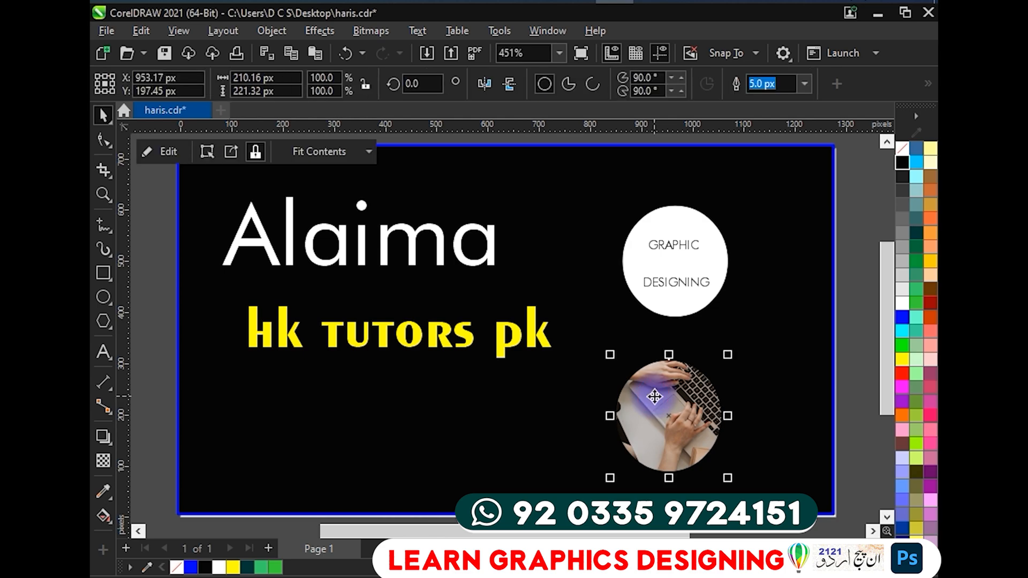
{"action": "left_click", "coordinate": [159, 154]}
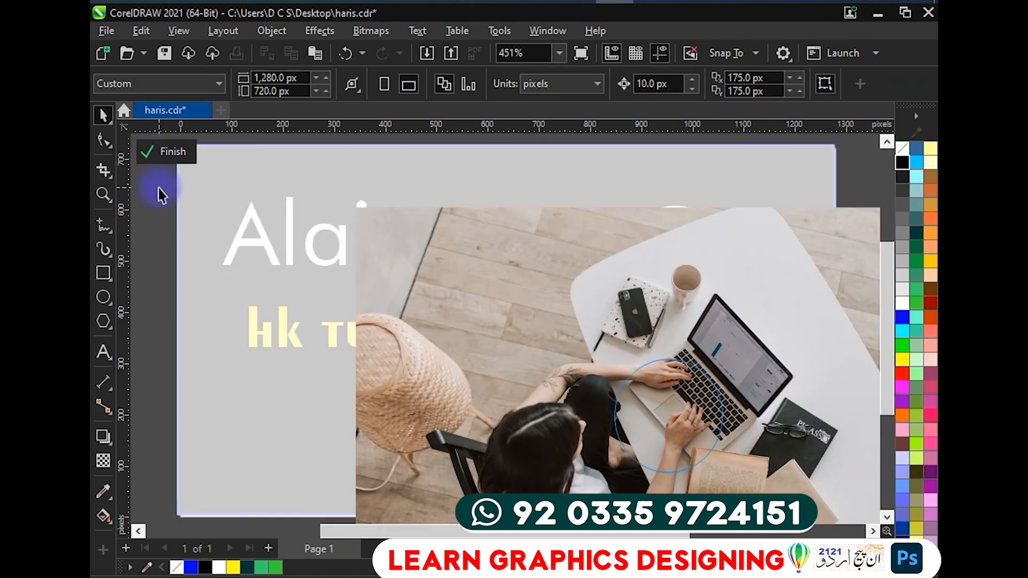
{"action": "scroll", "coordinate": [471, 356], "scroll_direction": "down", "scroll_amount": 2}
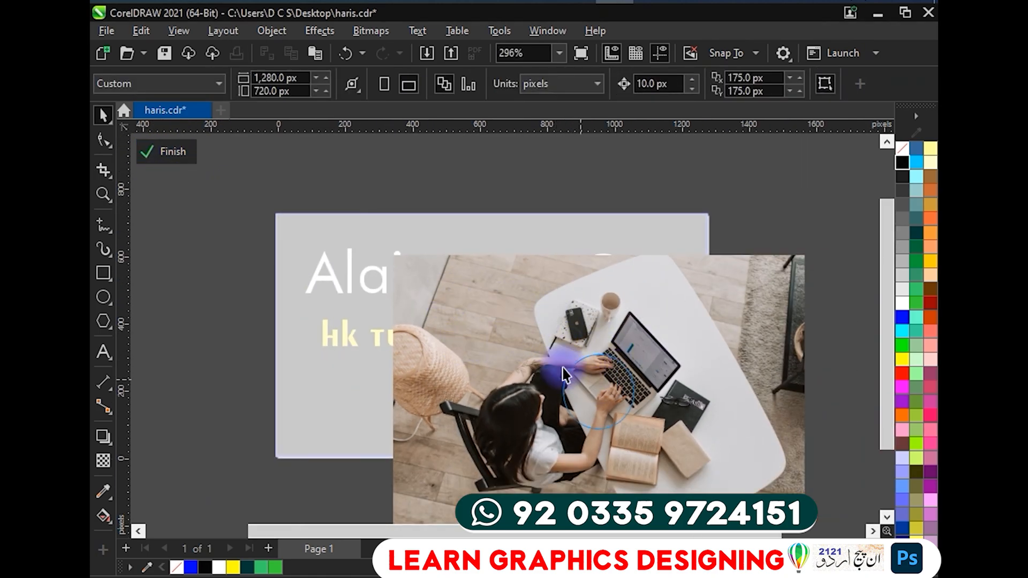
{"action": "scroll", "coordinate": [588, 387], "scroll_direction": "up", "scroll_amount": 4}
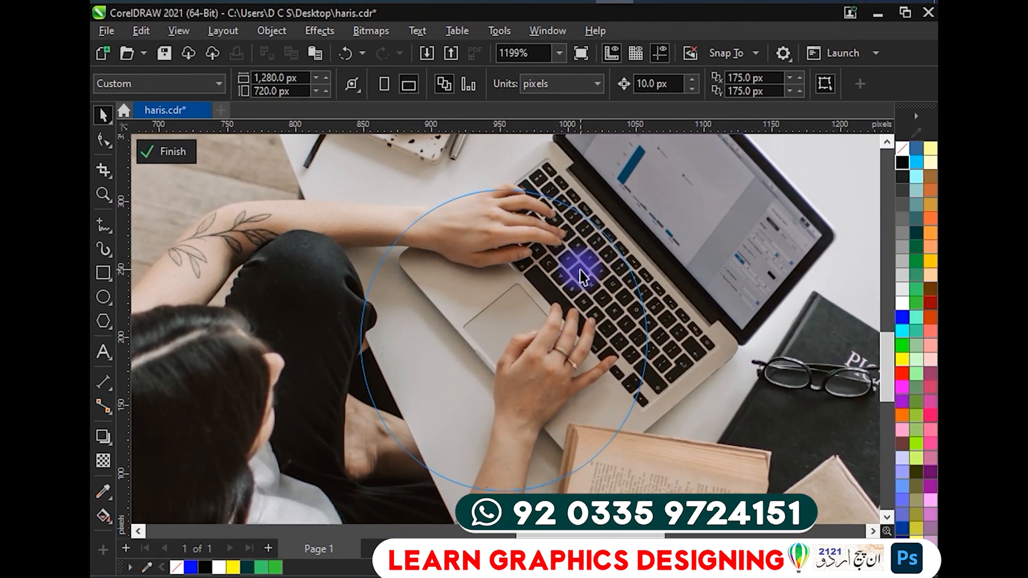
{"action": "scroll", "coordinate": [585, 273], "scroll_direction": "down", "scroll_amount": 2}
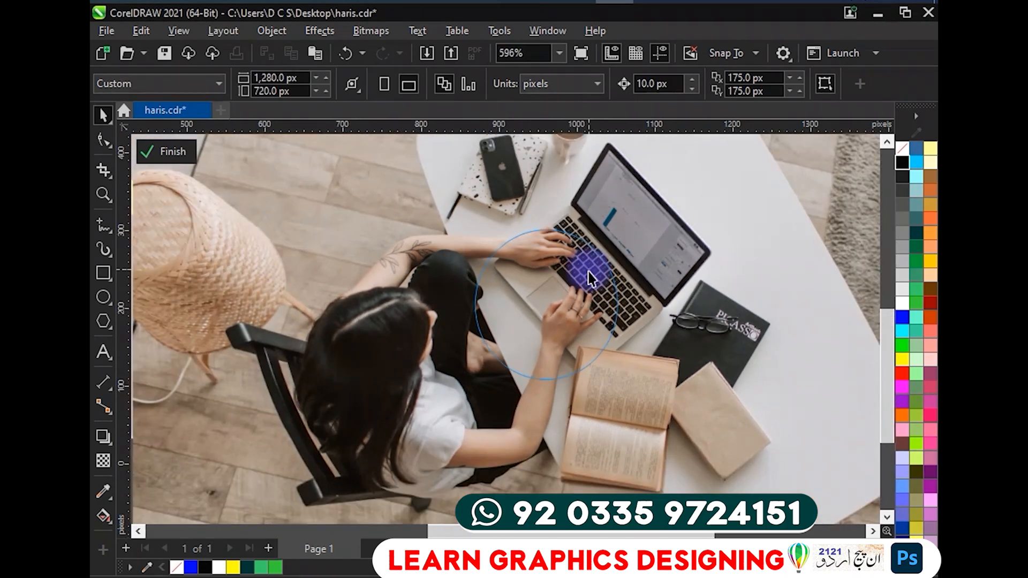
{"action": "left_click_drag", "start_coordinate": [745, 242], "coordinate": [682, 277]}
{"action": "mouse_move", "coordinate": [739, 260]}
{"action": "left_mouse_down"}
{"action": "mouse_move", "coordinate": [717, 277]}
{"action": "mouse_move", "coordinate": [734, 239]}
{"action": "mouse_move", "coordinate": [739, 255]}
{"action": "left_mouse_up"}
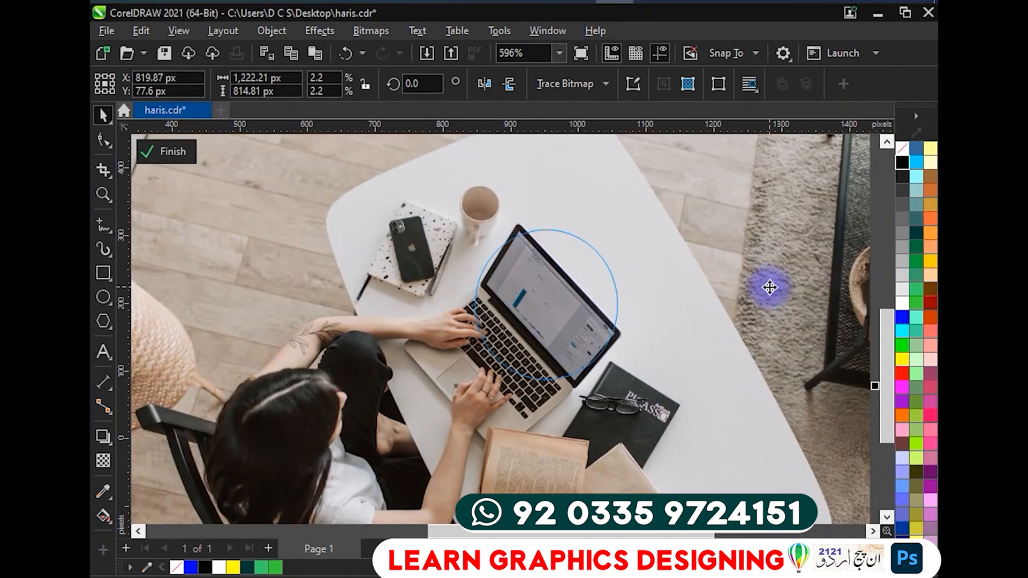
{"action": "scroll", "coordinate": [498, 238], "scroll_direction": "up", "scroll_amount": 2}
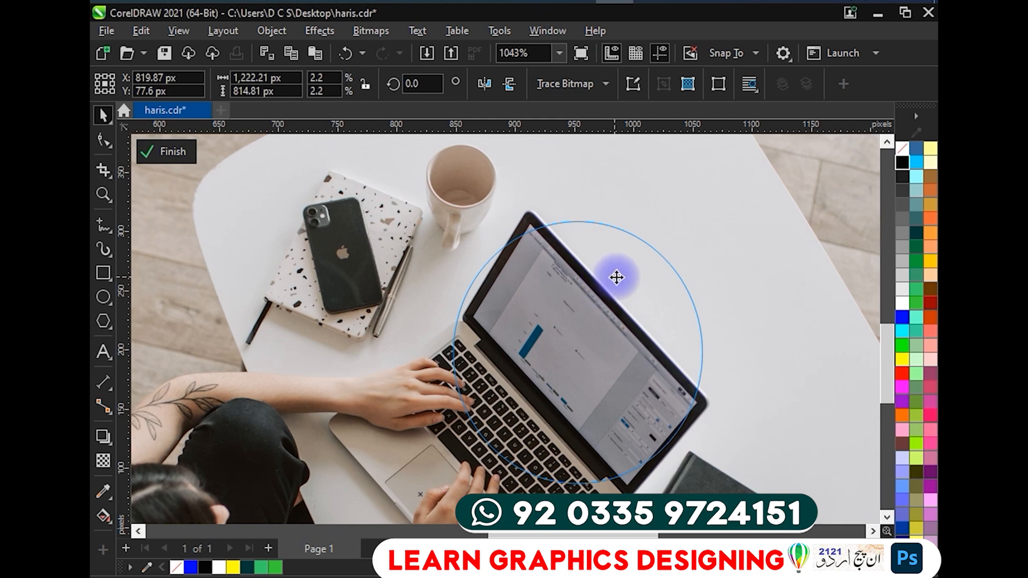
{"action": "left_click_drag", "start_coordinate": [518, 260], "coordinate": [523, 268]}
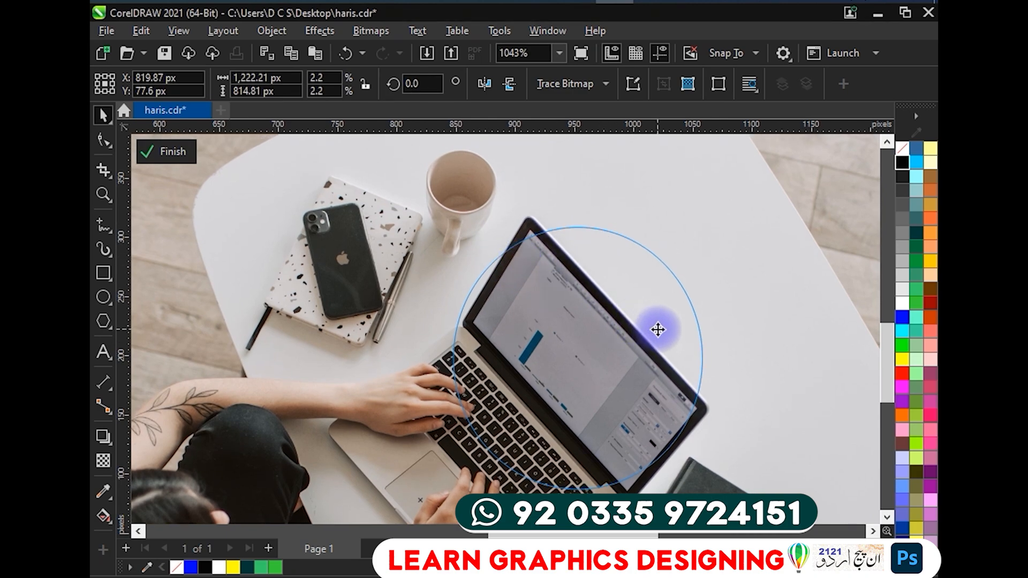
{"action": "left_click_drag", "start_coordinate": [567, 424], "coordinate": [560, 321]}
{"action": "scroll", "coordinate": [560, 323], "scroll_direction": "up", "scroll_amount": 1}
{"action": "left_click_drag", "start_coordinate": [492, 295], "coordinate": [655, 463]}
{"action": "left_click_drag", "start_coordinate": [509, 325], "coordinate": [404, 177]}
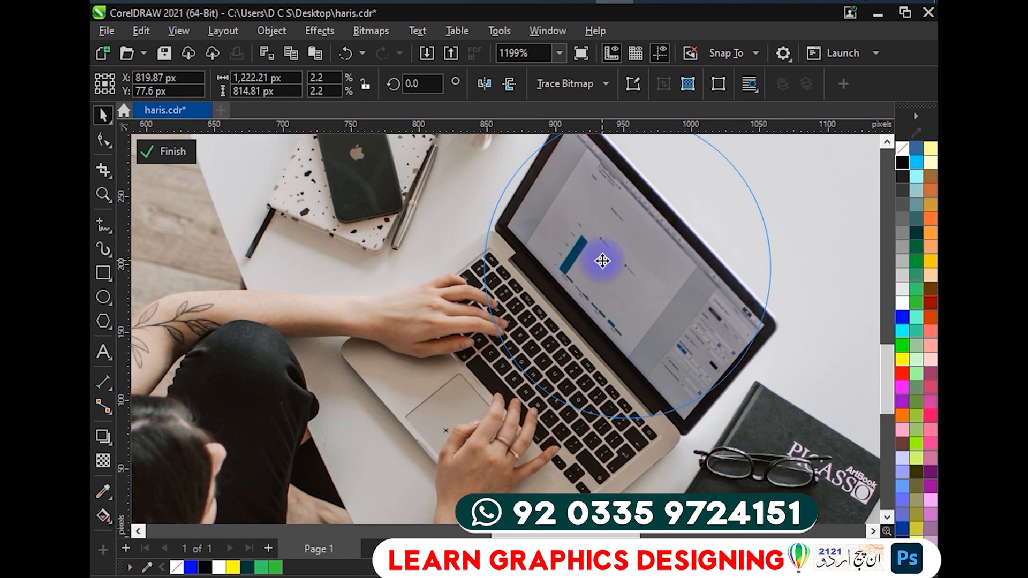
Finish editing the lower circle's PowerClip contents, deselect the circle, and check how the laptop photo is cropped.
{"action": "left_click_drag", "start_coordinate": [654, 231], "coordinate": [615, 255]}
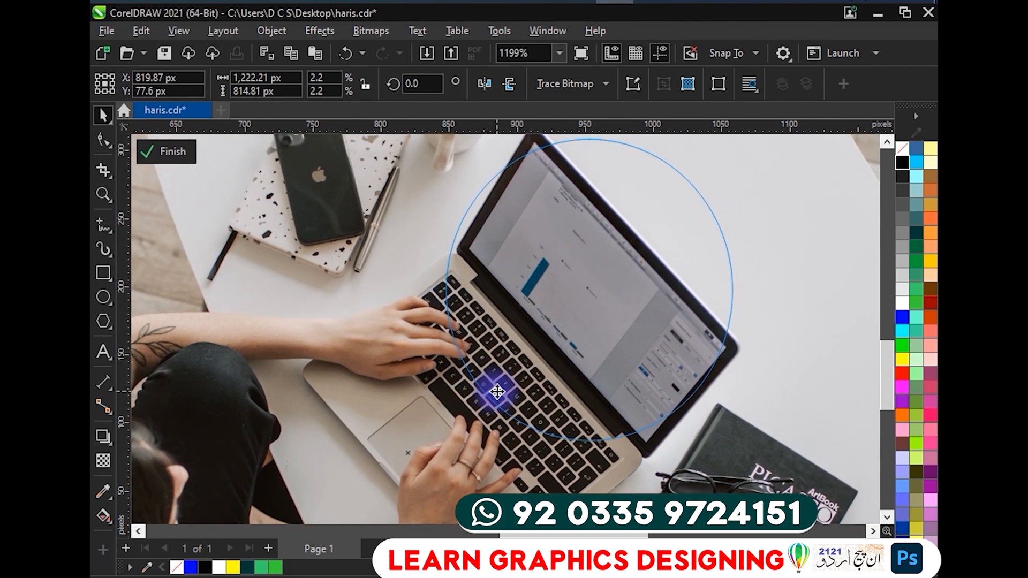
{"action": "left_click", "coordinate": [176, 152]}
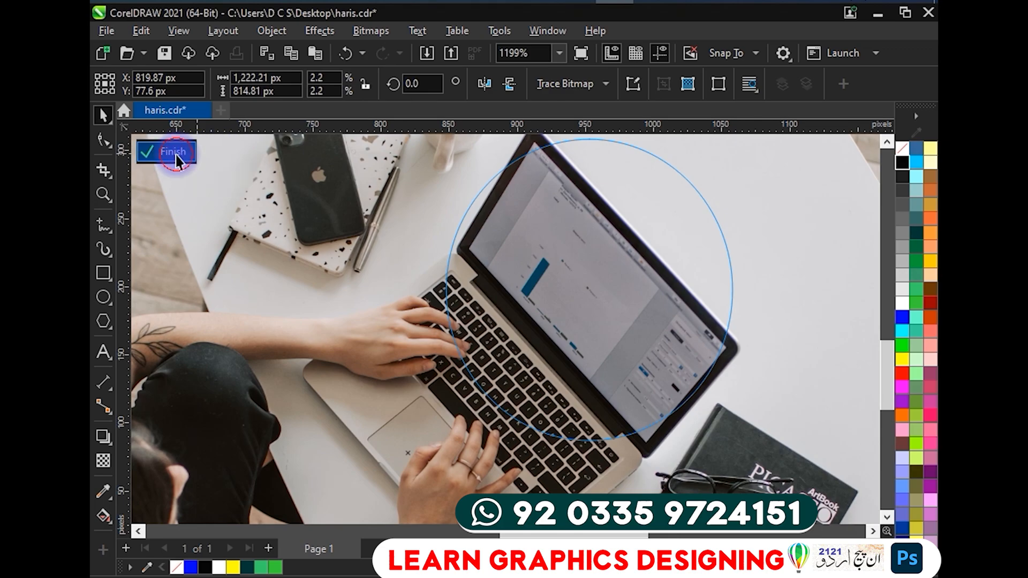
{"action": "scroll", "coordinate": [326, 276], "scroll_direction": "down", "scroll_amount": 3}
{"action": "left_click", "coordinate": [624, 423]}
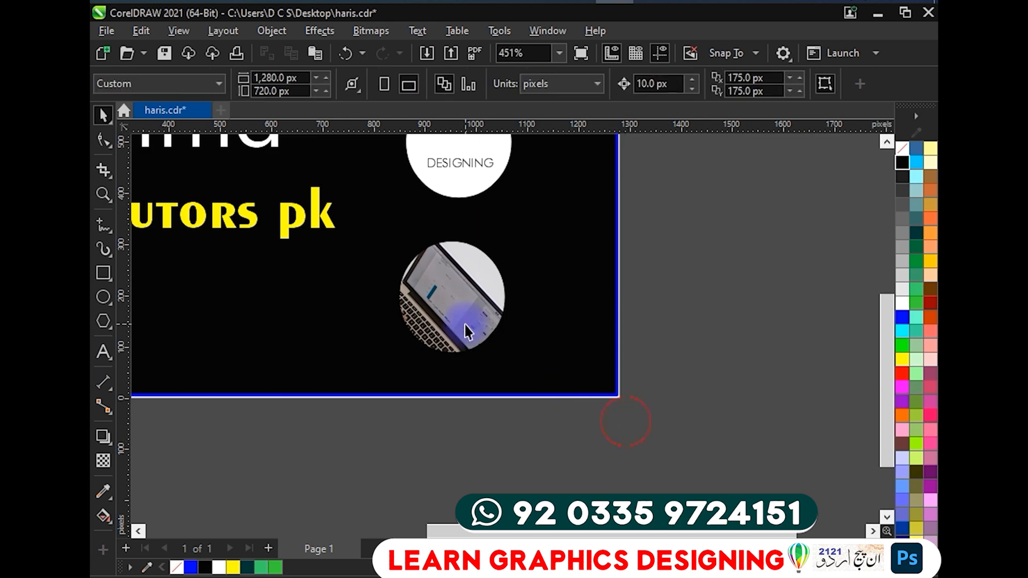
{"action": "scroll", "coordinate": [458, 310], "scroll_direction": "up", "scroll_amount": 3}
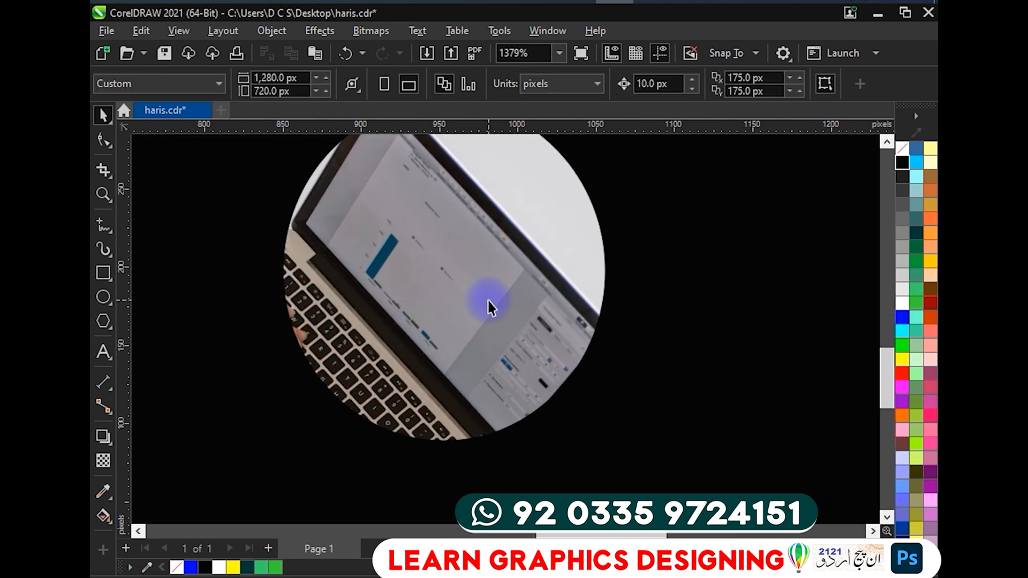
{"action": "scroll", "coordinate": [481, 314], "scroll_direction": "up", "scroll_amount": 2}
{"action": "left_click_drag", "start_coordinate": [336, 244], "coordinate": [462, 310]}
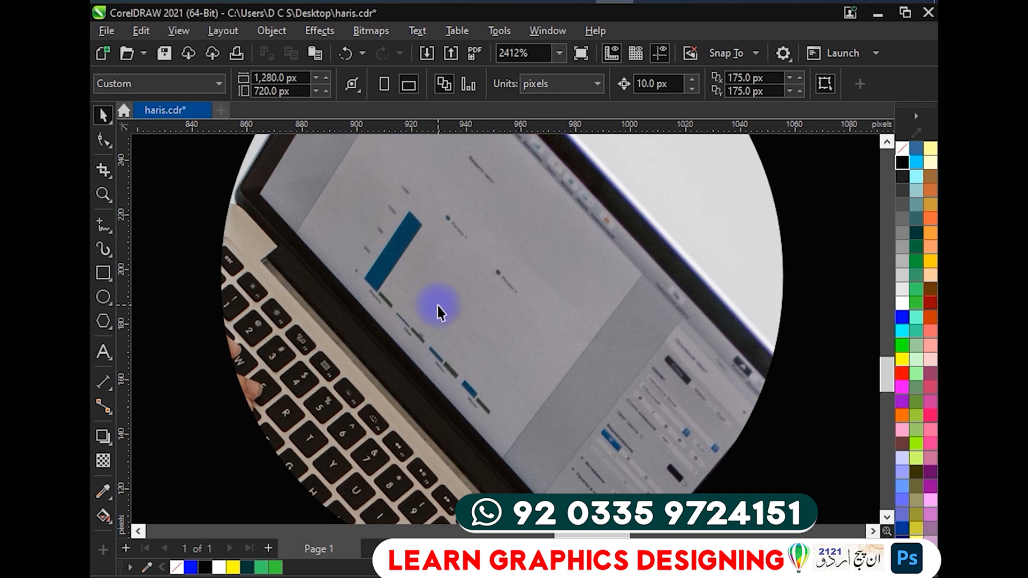
Reopen the lower circle's PowerClip contents and scale the photo down proportionally in two passes to about 579 by 386 px.
{"action": "scroll", "coordinate": [437, 303], "scroll_direction": "down", "scroll_amount": 5}
{"action": "scroll", "coordinate": [407, 289], "scroll_direction": "up", "scroll_amount": 3}
{"action": "left_click", "coordinate": [572, 315]}
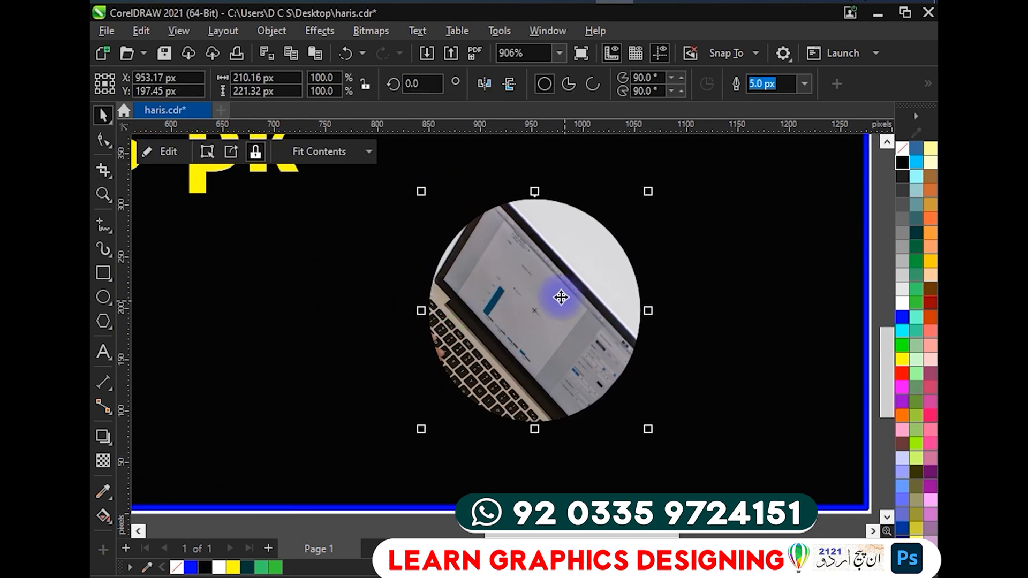
{"action": "left_click", "coordinate": [161, 152]}
{"action": "scroll", "coordinate": [595, 343], "scroll_direction": "down", "scroll_amount": 4}
{"action": "left_click", "coordinate": [743, 347]}
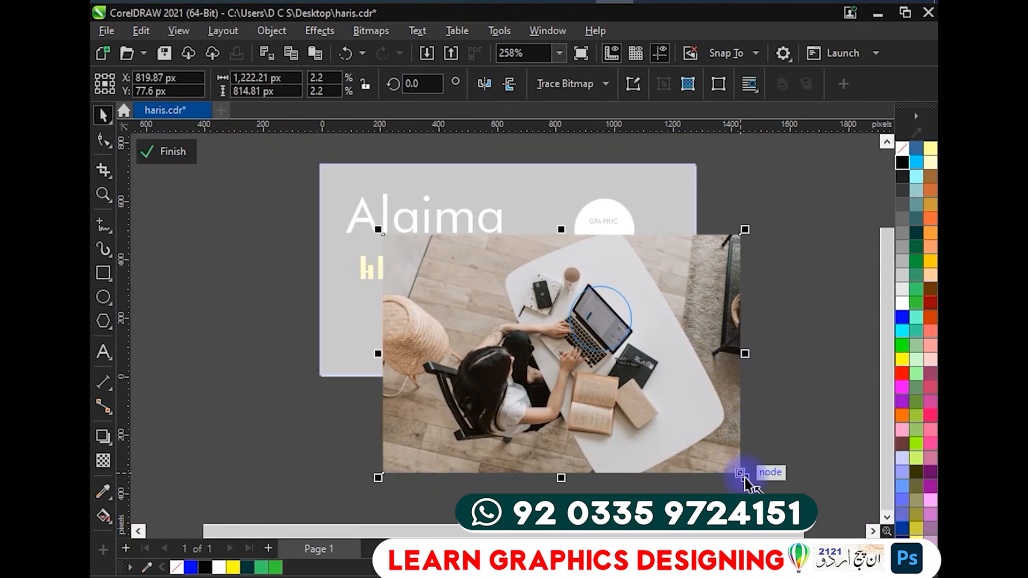
{"action": "left_click_drag", "start_coordinate": [743, 476], "coordinate": [709, 409]}
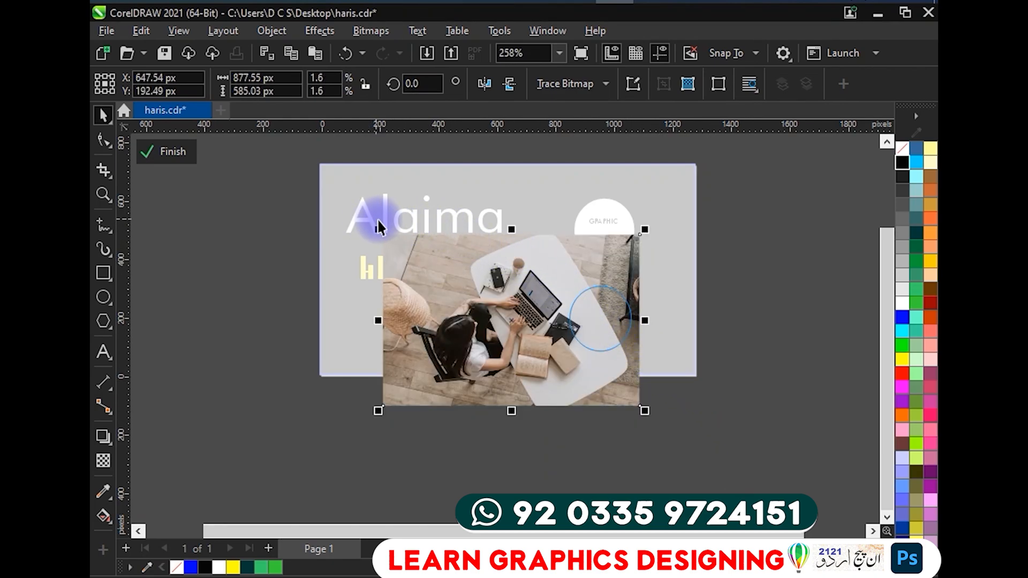
{"action": "left_click_drag", "start_coordinate": [382, 227], "coordinate": [465, 249]}
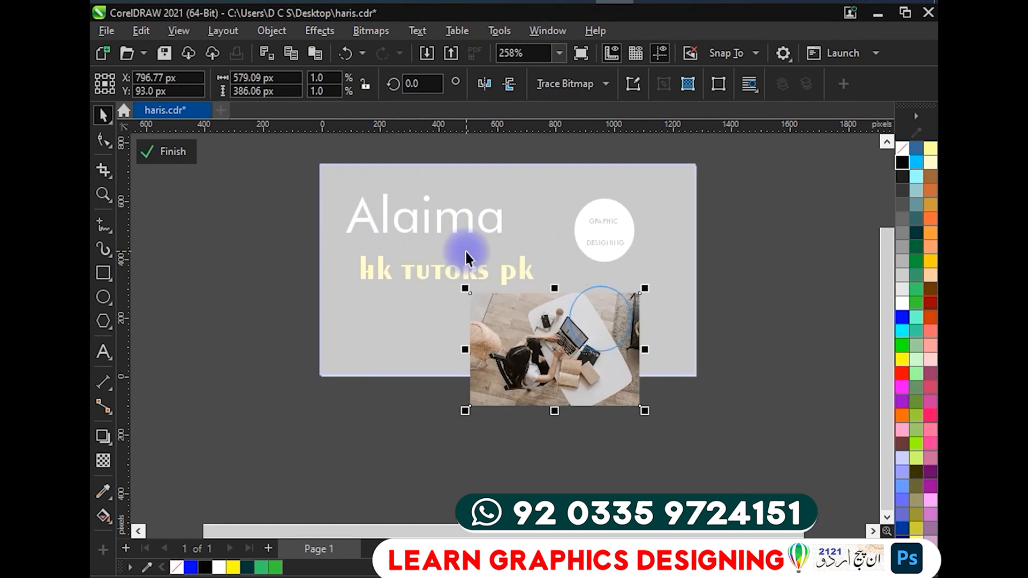
Move the photo so the laptop and the typing hands fall inside the circle outline, and finish editing the PowerClip.
{"action": "scroll", "coordinate": [531, 320], "scroll_direction": "up", "scroll_amount": 3}
{"action": "left_click_drag", "start_coordinate": [546, 341], "coordinate": [648, 296]}
{"action": "left_click_drag", "start_coordinate": [649, 361], "coordinate": [614, 380]}
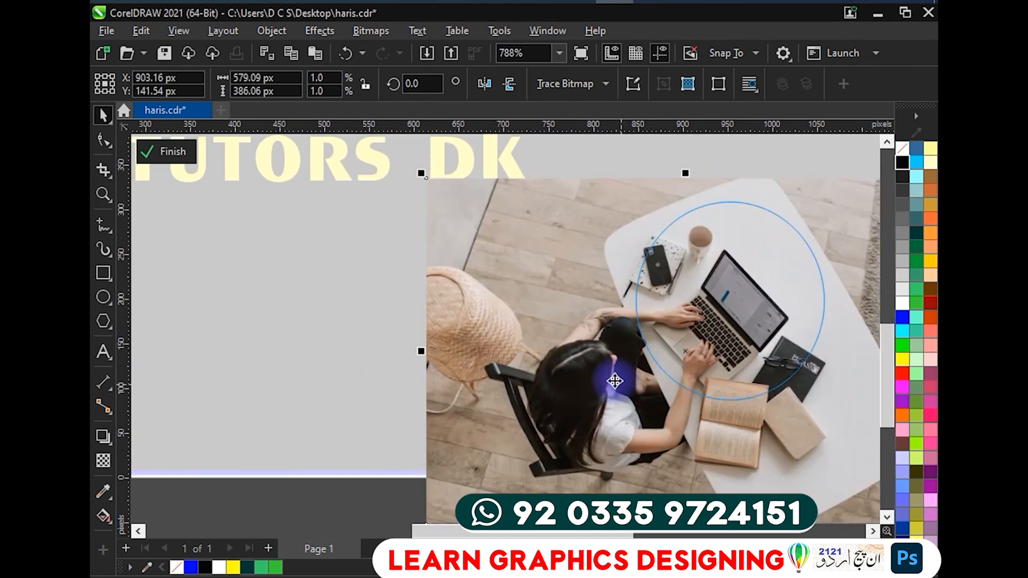
{"action": "left_click", "coordinate": [158, 147]}
{"action": "scroll", "coordinate": [709, 352], "scroll_direction": "up", "scroll_amount": 1}
{"action": "left_click_drag", "start_coordinate": [703, 316], "coordinate": [661, 380]}
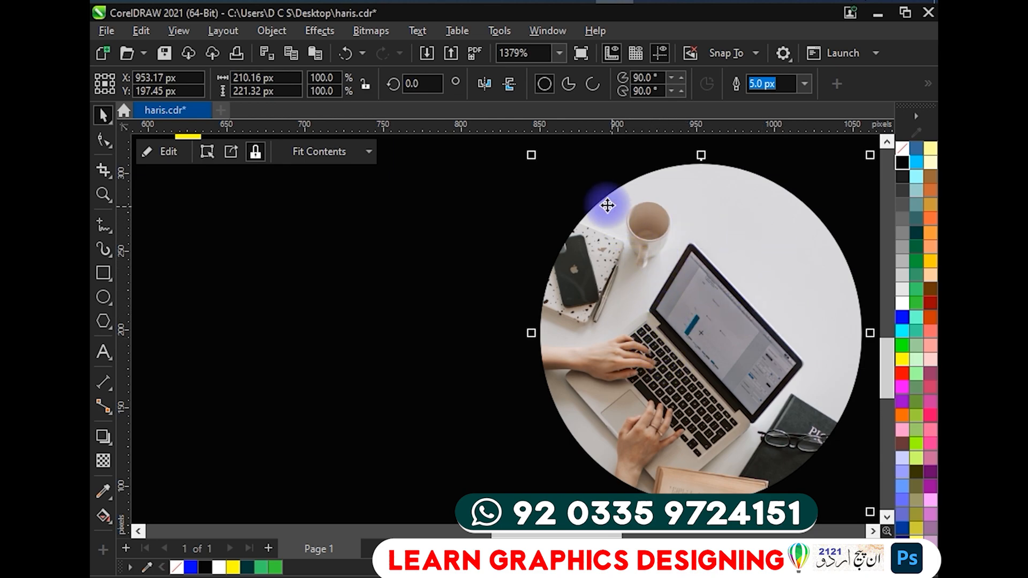
Edit the PowerClip again, scale the photo down to about 363 by 242 px so the seated woman fits, and finish editing.
{"action": "left_click", "coordinate": [159, 157]}
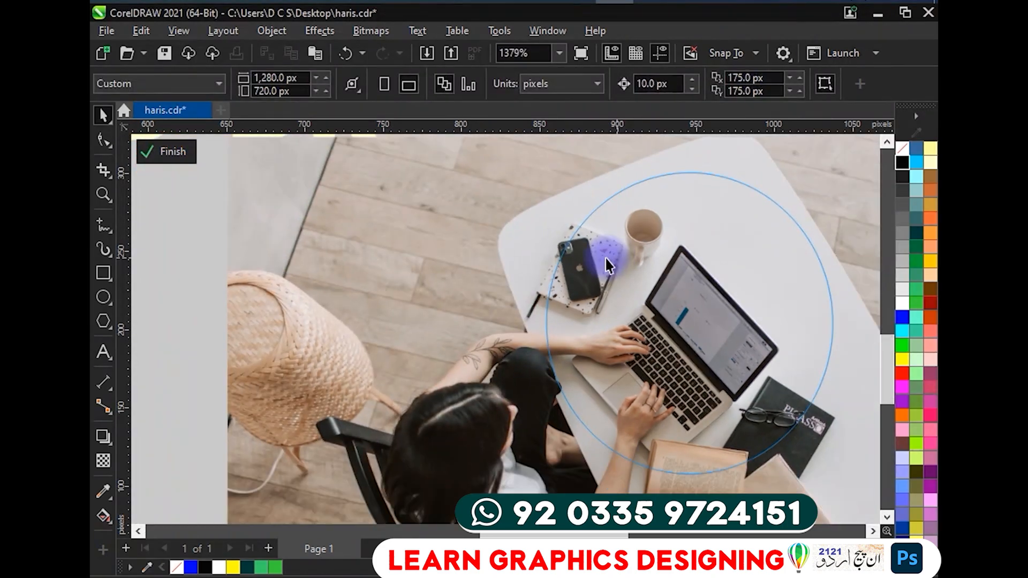
{"action": "scroll", "coordinate": [608, 259], "scroll_direction": "down", "scroll_amount": 4}
{"action": "left_click", "coordinate": [497, 236]}
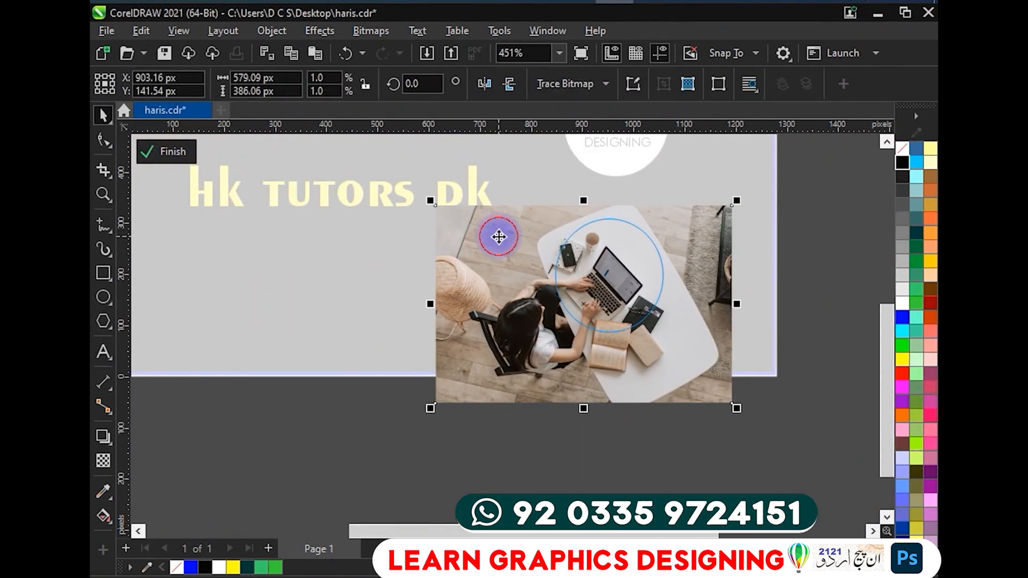
{"action": "left_click_drag", "start_coordinate": [435, 408], "coordinate": [526, 350]}
{"action": "left_click", "coordinate": [437, 395]}
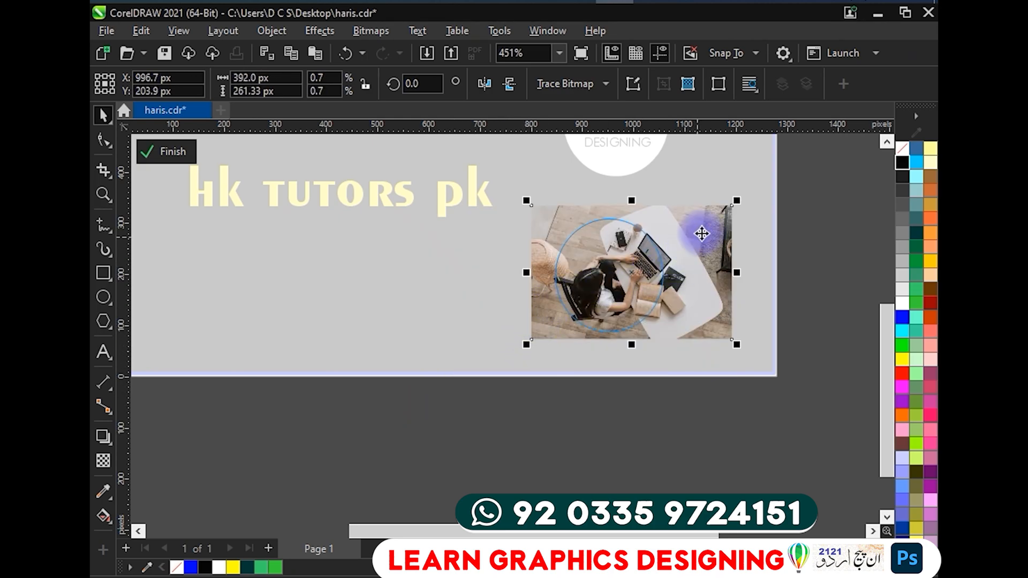
{"action": "scroll", "coordinate": [720, 210], "scroll_direction": "up", "scroll_amount": 2}
{"action": "left_click_drag", "start_coordinate": [739, 202], "coordinate": [730, 207]}
{"action": "scroll", "coordinate": [551, 395], "scroll_direction": "up", "scroll_amount": 3}
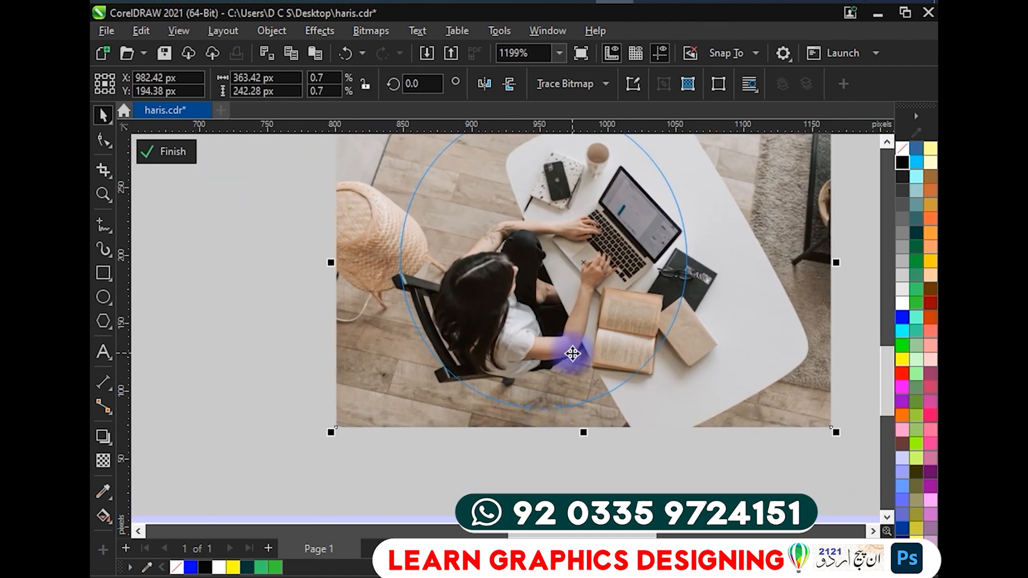
{"action": "left_click_drag", "start_coordinate": [567, 293], "coordinate": [556, 339]}
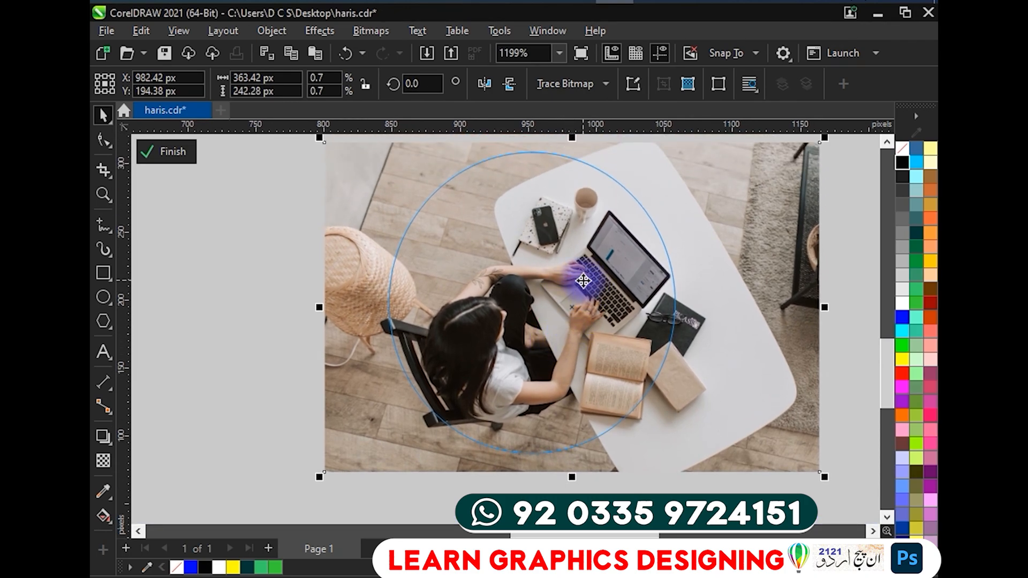
{"action": "left_click", "coordinate": [162, 147]}
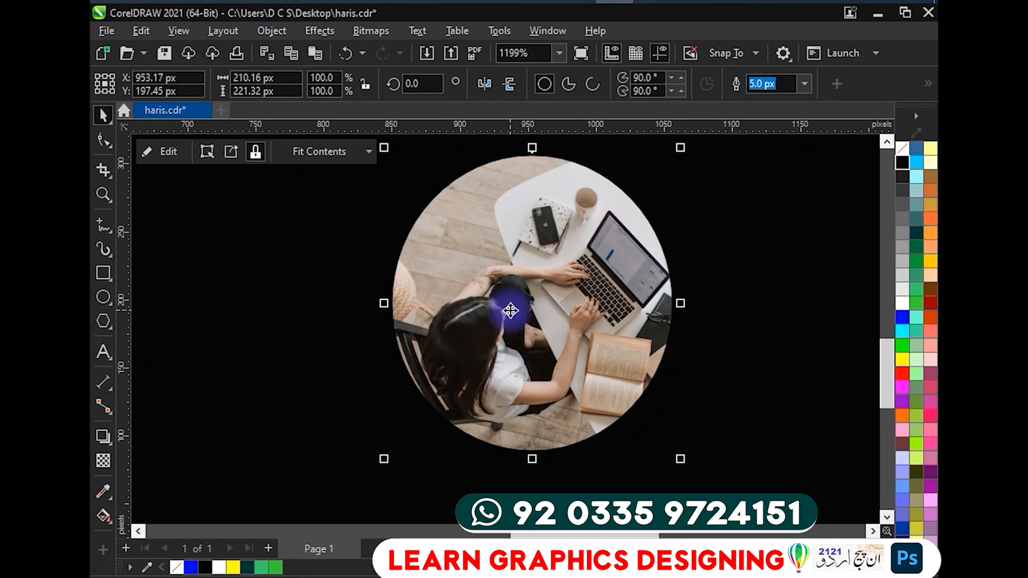
Examine the laptop and hands in the clipped photo at close range, and deselect the circle.
{"action": "scroll", "coordinate": [592, 397], "scroll_direction": "up", "scroll_amount": 1}
{"action": "left_click_drag", "start_coordinate": [583, 248], "coordinate": [579, 271]}
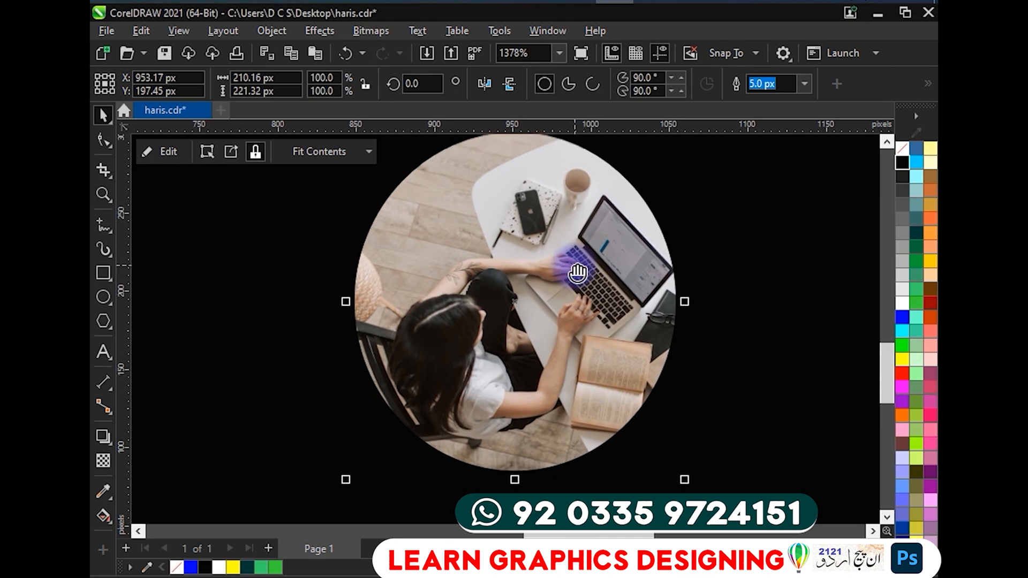
{"action": "scroll", "coordinate": [614, 289], "scroll_direction": "up", "scroll_amount": 3}
{"action": "scroll", "coordinate": [532, 275], "scroll_direction": "up", "scroll_amount": 1}
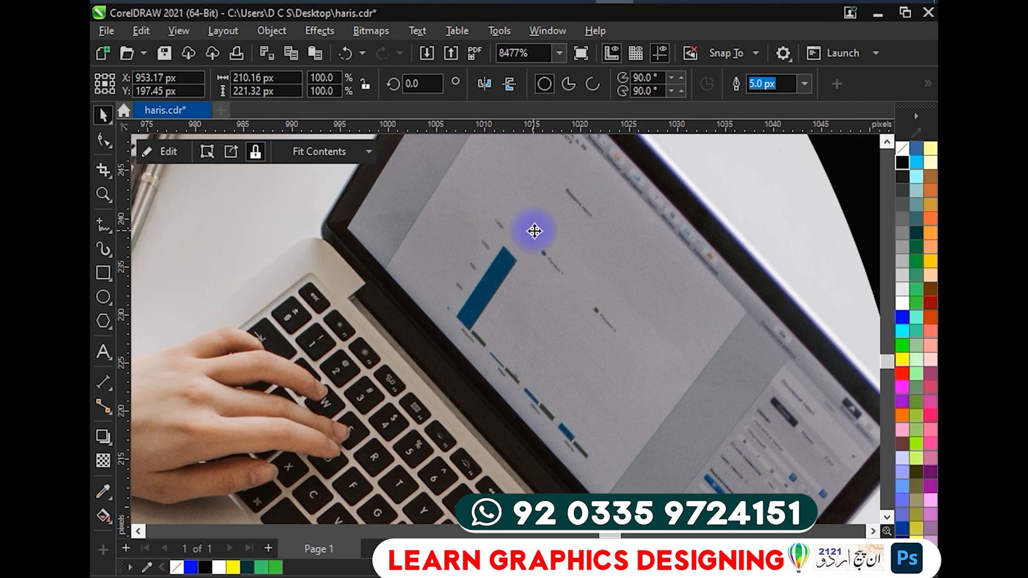
{"action": "scroll", "coordinate": [544, 287], "scroll_direction": "down", "scroll_amount": 5}
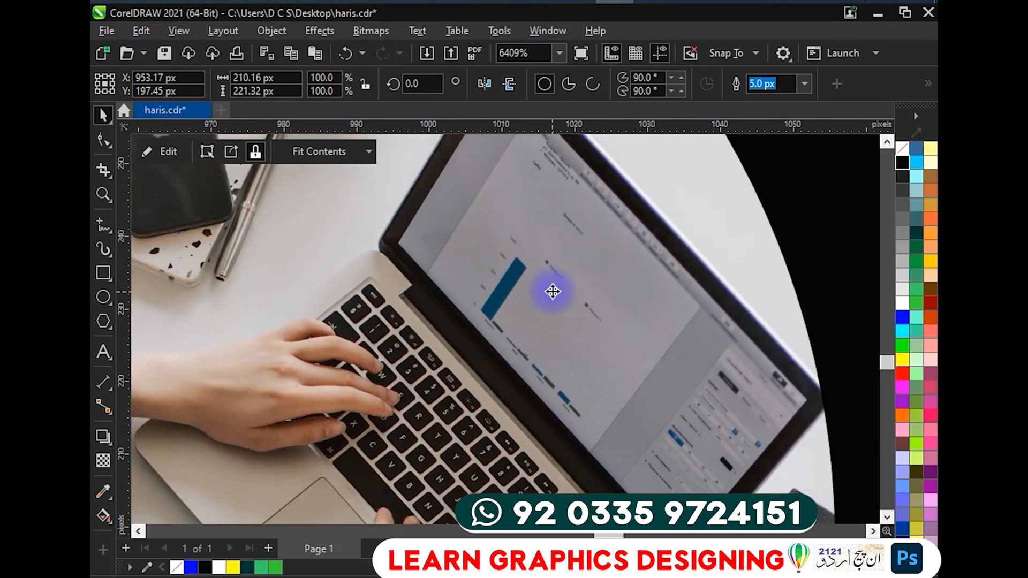
{"action": "scroll", "coordinate": [532, 261], "scroll_direction": "down", "scroll_amount": 1}
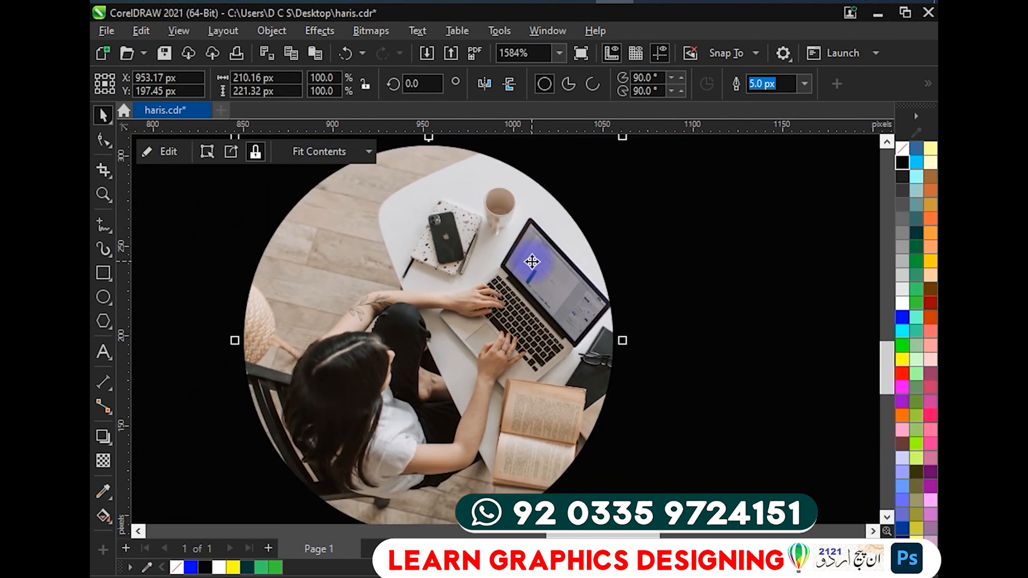
{"action": "scroll", "coordinate": [486, 274], "scroll_direction": "down", "scroll_amount": 1}
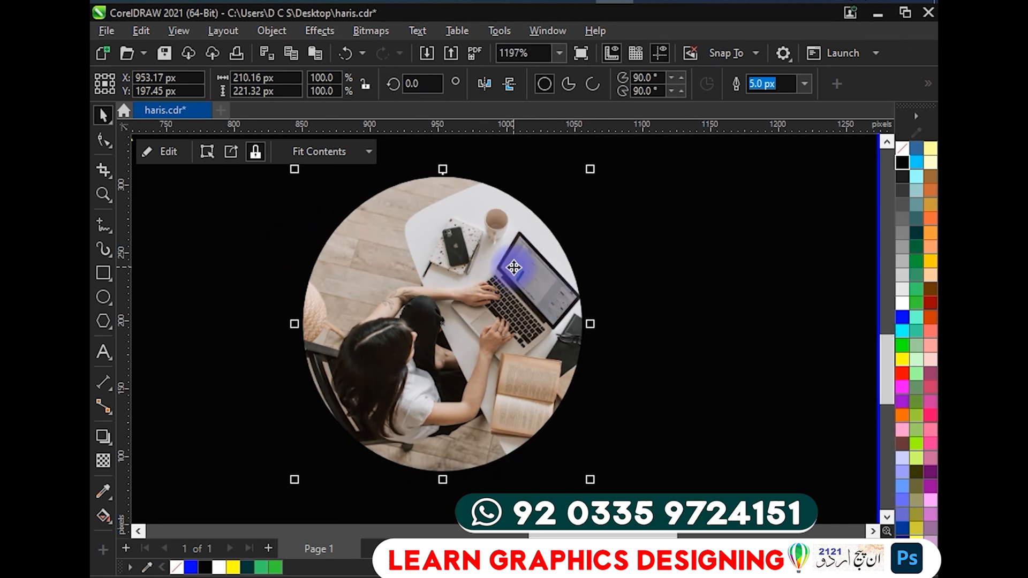
{"action": "left_click", "coordinate": [579, 236]}
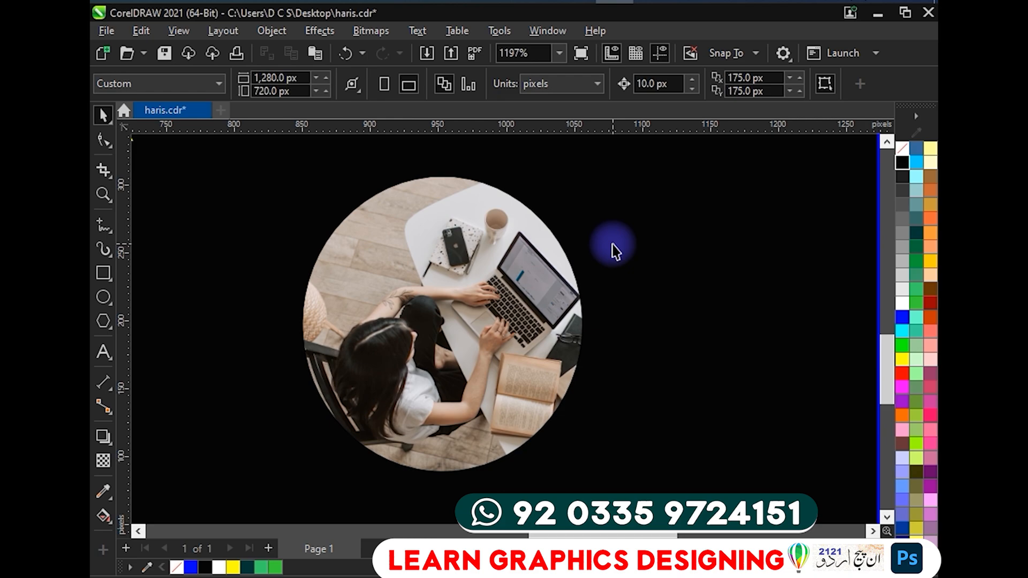
Examine the chart bars and labels on the laptop screen in the clipped photo to judge the image's sharpness.
{"action": "scroll", "coordinate": [585, 167], "scroll_direction": "down", "scroll_amount": 1}
{"action": "left_click_drag", "start_coordinate": [583, 166], "coordinate": [696, 180]}
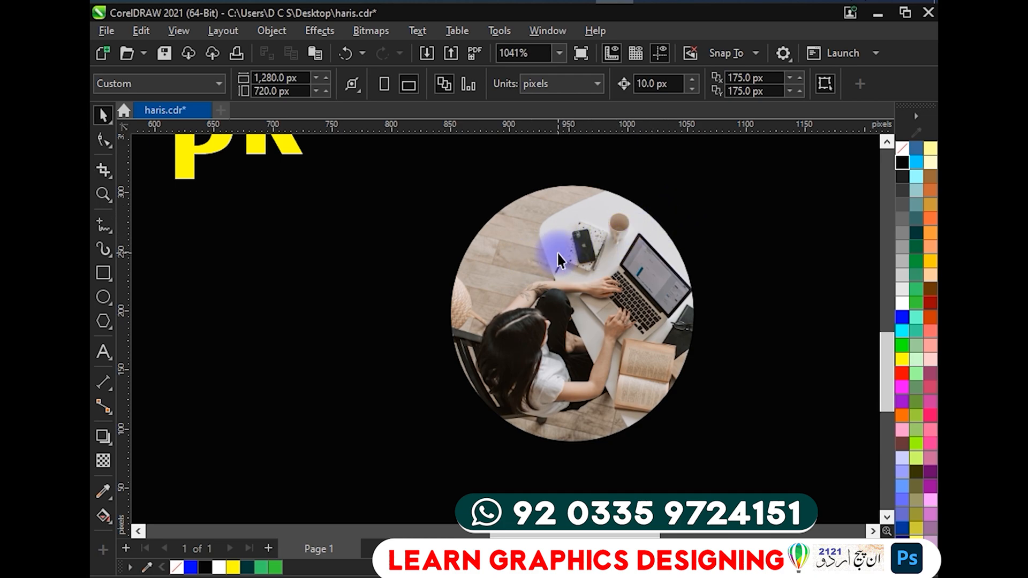
{"action": "scroll", "coordinate": [557, 252], "scroll_direction": "up", "scroll_amount": 4}
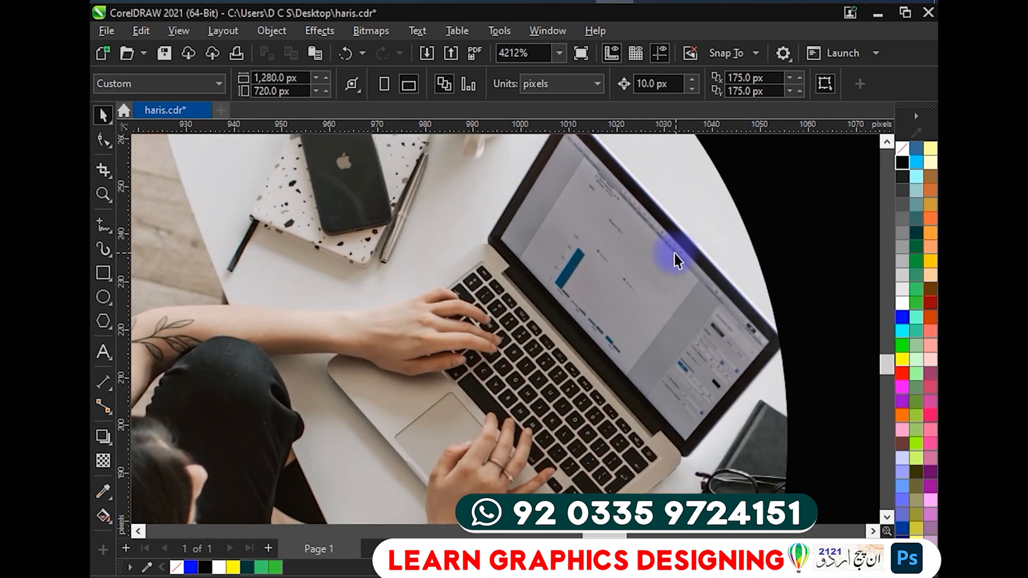
{"action": "scroll", "coordinate": [591, 249], "scroll_direction": "up", "scroll_amount": 5}
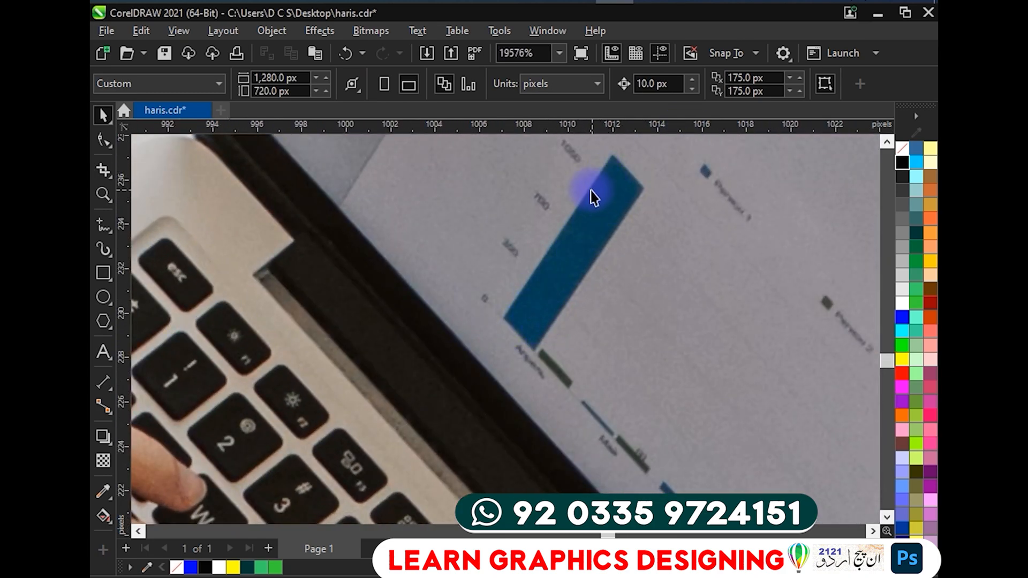
{"action": "left_click_drag", "start_coordinate": [571, 223], "coordinate": [550, 251]}
{"action": "scroll", "coordinate": [627, 380], "scroll_direction": "down", "scroll_amount": 1}
{"action": "left_click_drag", "start_coordinate": [645, 450], "coordinate": [528, 340]}
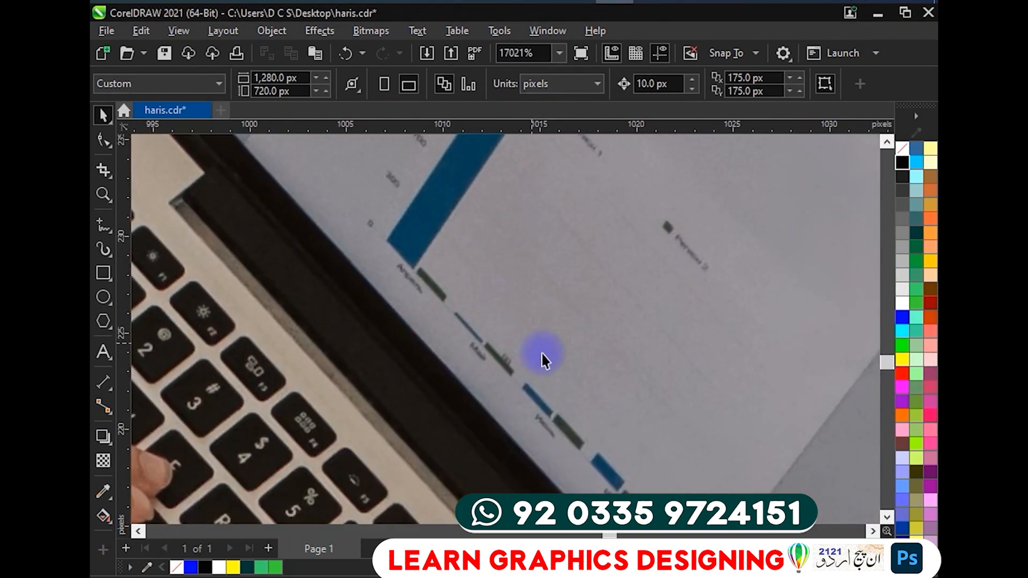
{"action": "left_click_drag", "start_coordinate": [595, 432], "coordinate": [493, 317]}
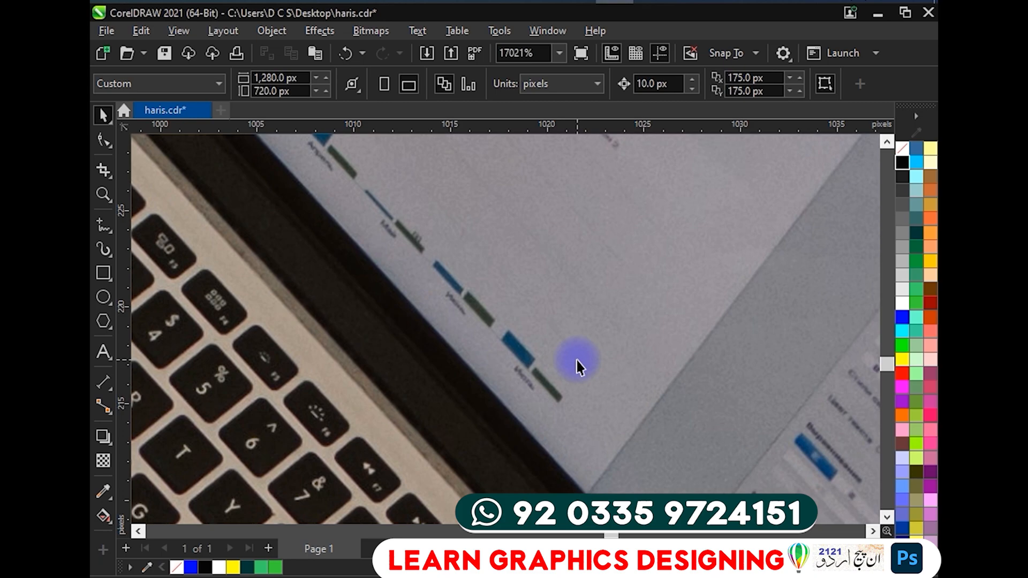
{"action": "scroll", "coordinate": [459, 273], "scroll_direction": "down", "scroll_amount": 4}
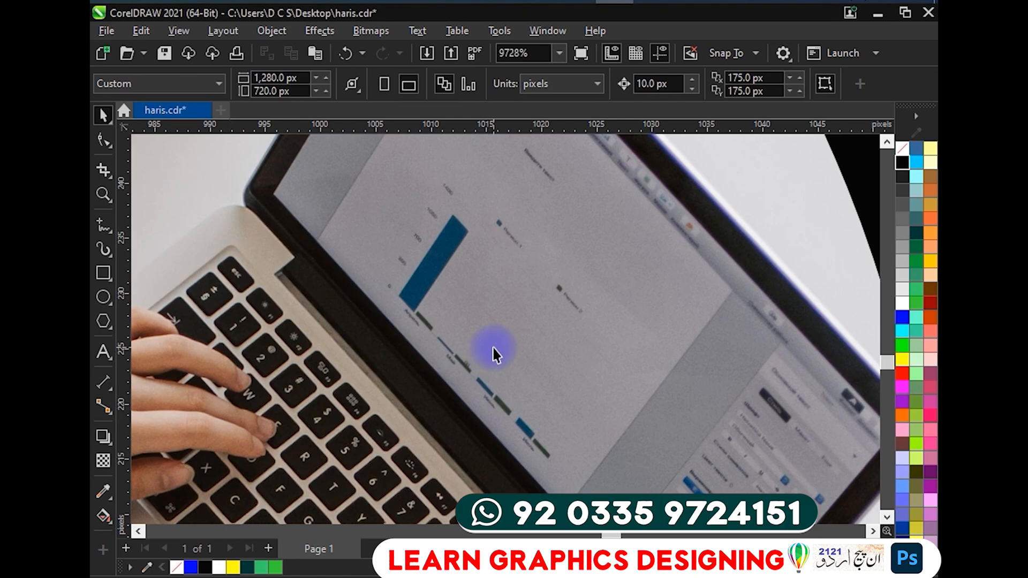
{"action": "scroll", "coordinate": [452, 318], "scroll_direction": "down", "scroll_amount": 7}
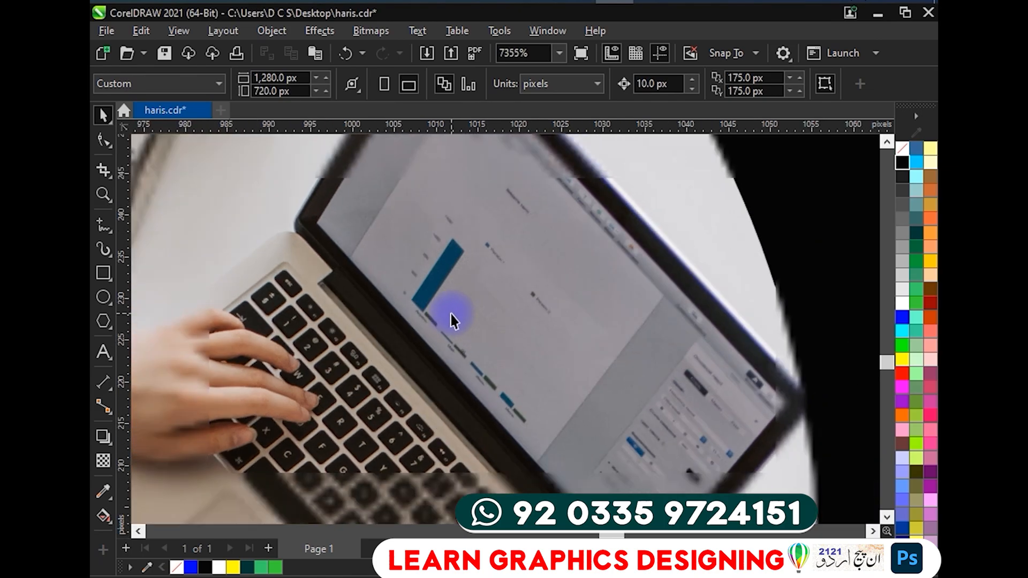
{"action": "scroll", "coordinate": [419, 277], "scroll_direction": "down", "scroll_amount": 9}
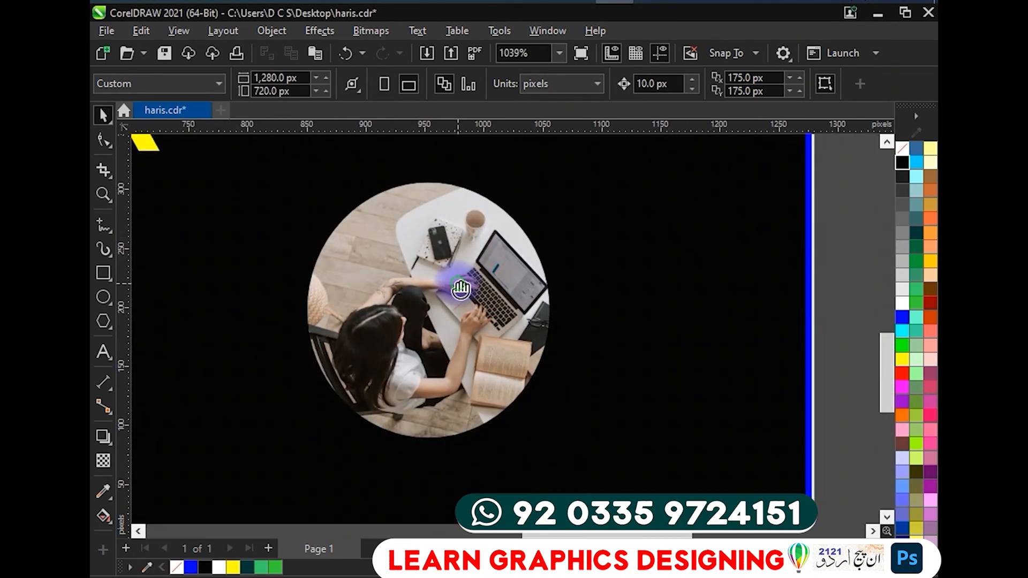
Draw a rectangle about 138 by 88 px on the black background between the two circles and the page's right edge.
{"action": "left_click_drag", "start_coordinate": [458, 284], "coordinate": [586, 278]}
{"action": "scroll", "coordinate": [555, 272], "scroll_direction": "down", "scroll_amount": 2}
{"action": "left_click_drag", "start_coordinate": [495, 274], "coordinate": [323, 323]}
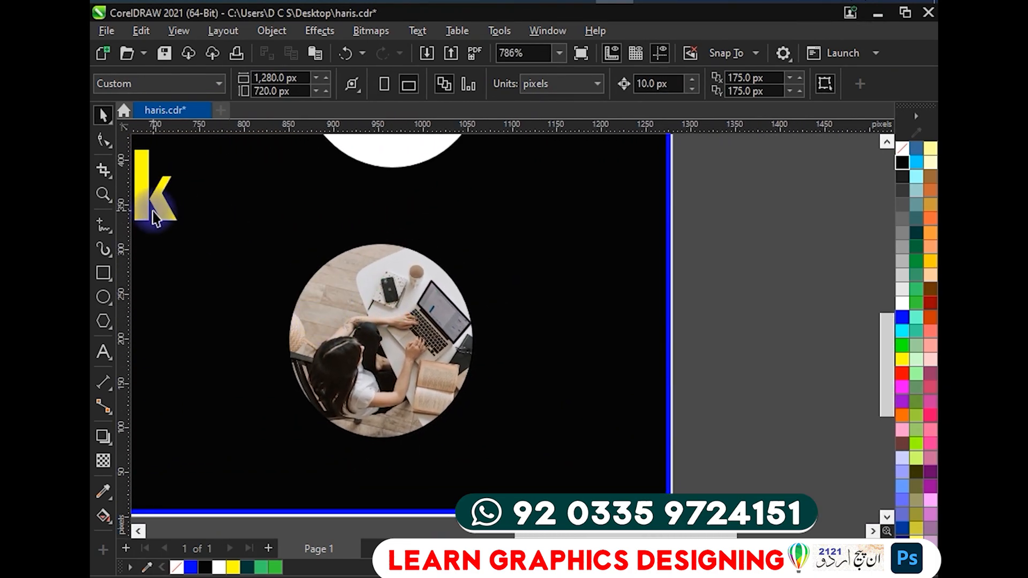
{"action": "left_click", "coordinate": [106, 274]}
{"action": "left_click_drag", "start_coordinate": [321, 247], "coordinate": [101, 308]}
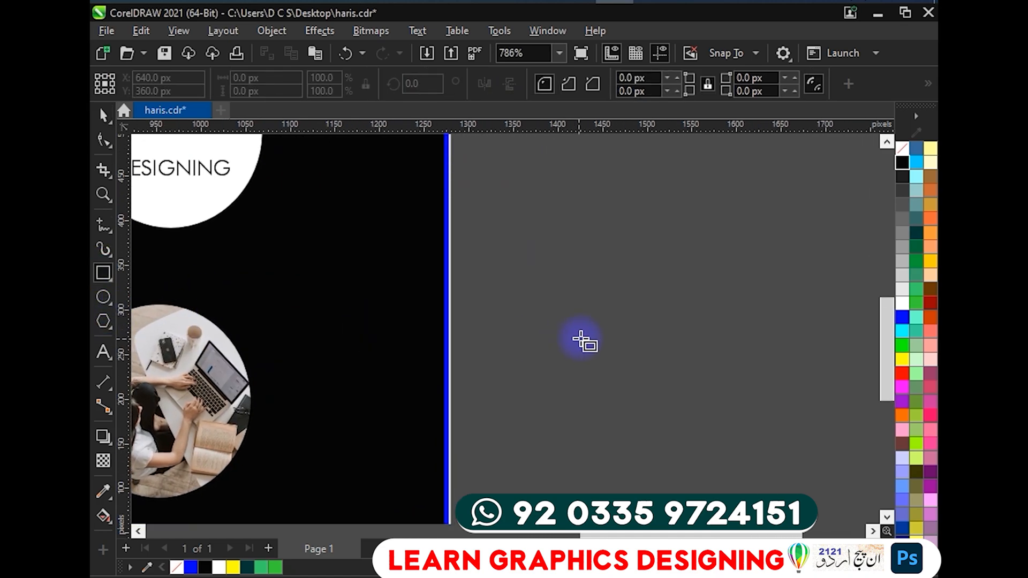
{"action": "left_click_drag", "start_coordinate": [280, 204], "coordinate": [403, 282]}
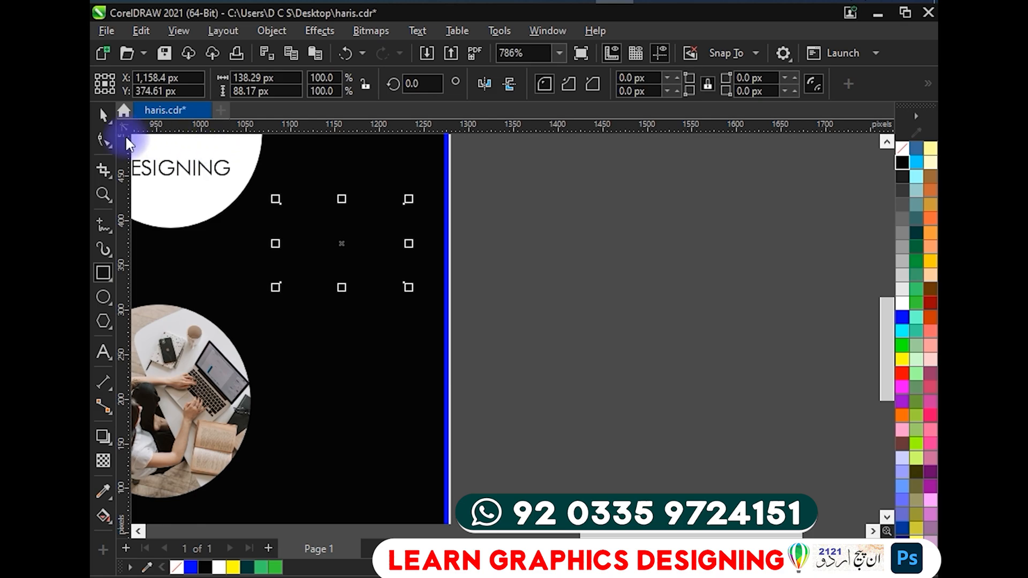
{"action": "left_click", "coordinate": [107, 114]}
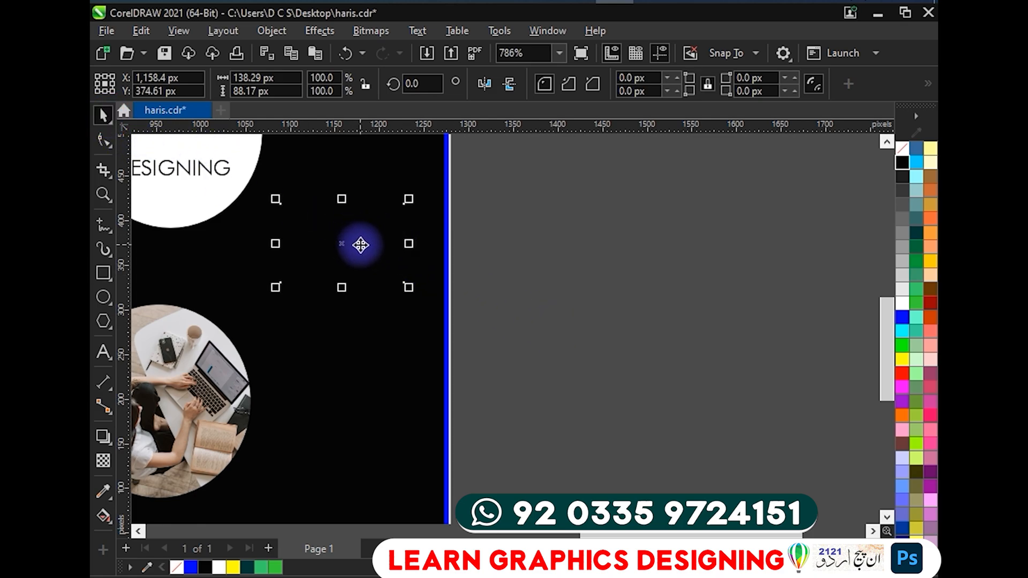
Give the rectangle between the circles and the page's right edge a white outline, and deselect it.
{"action": "right_click", "coordinate": [902, 305]}
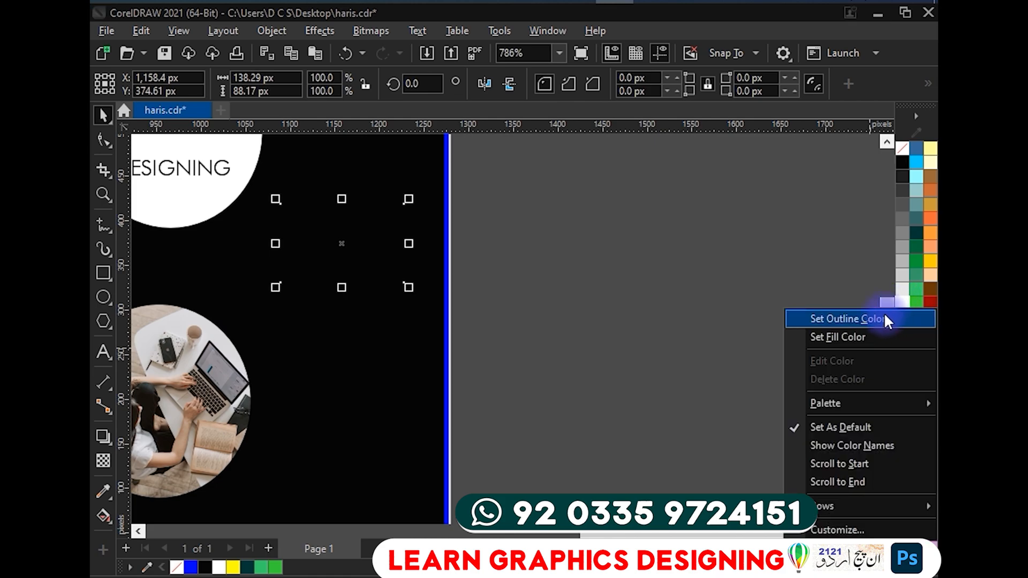
{"action": "left_click", "coordinate": [882, 319]}
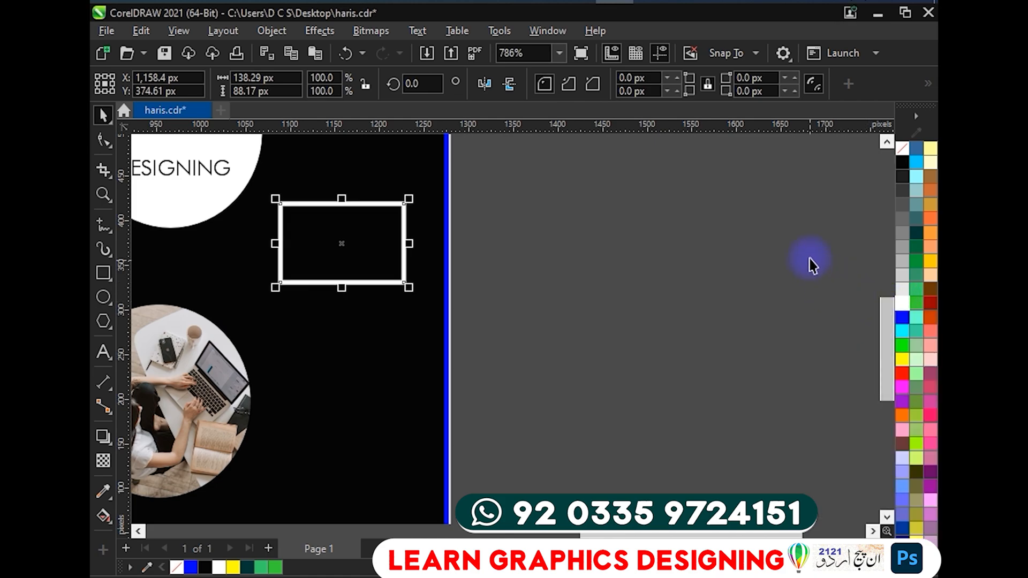
{"action": "scroll", "coordinate": [284, 223], "scroll_direction": "up", "scroll_amount": 2}
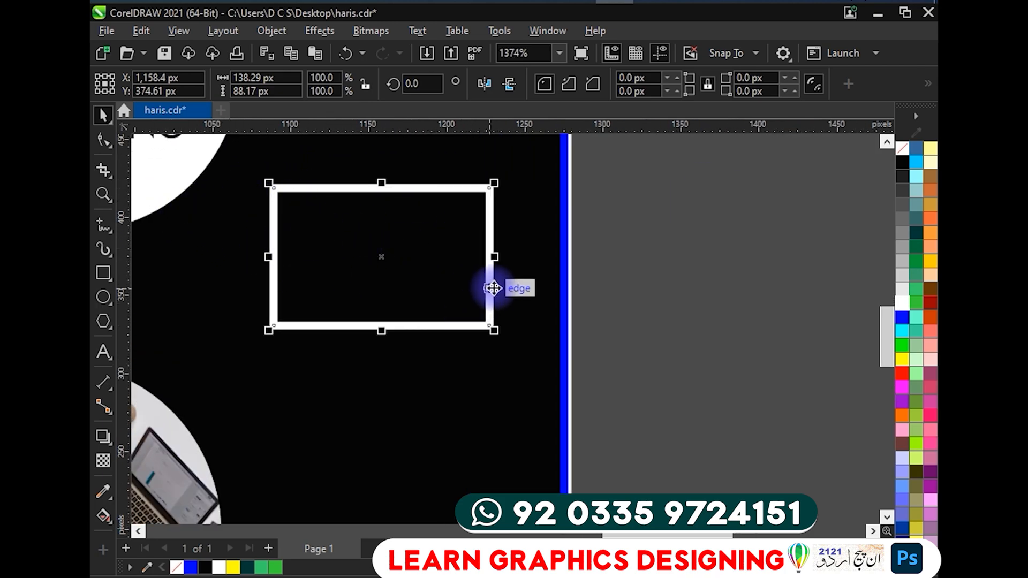
{"action": "left_click", "coordinate": [653, 270]}
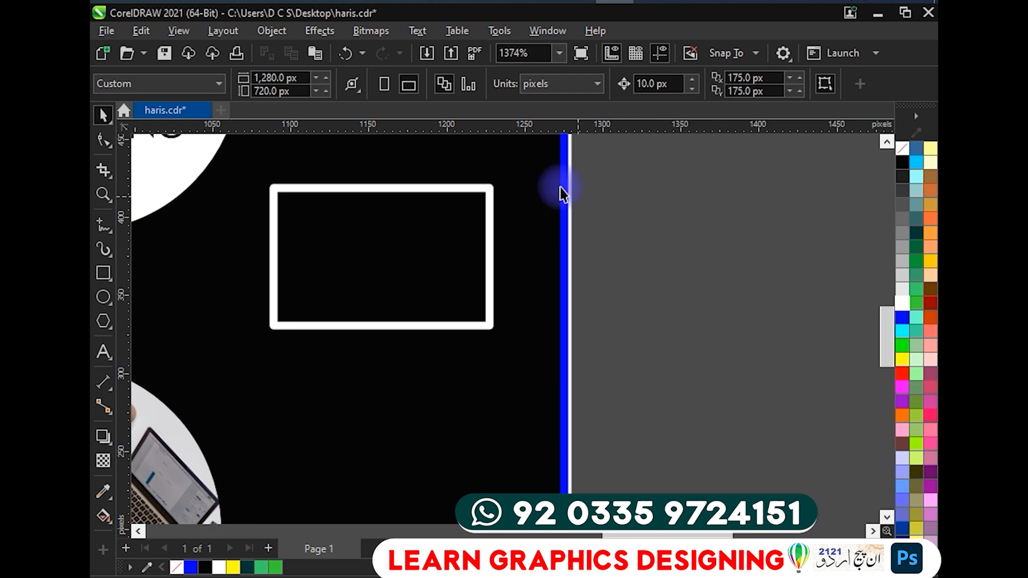
Import the photo pexels-cottonbro-4620862.jpg from the Downloads folder and place it at full size with its corner inside the rectangle.
{"action": "left_click", "coordinate": [432, 52]}
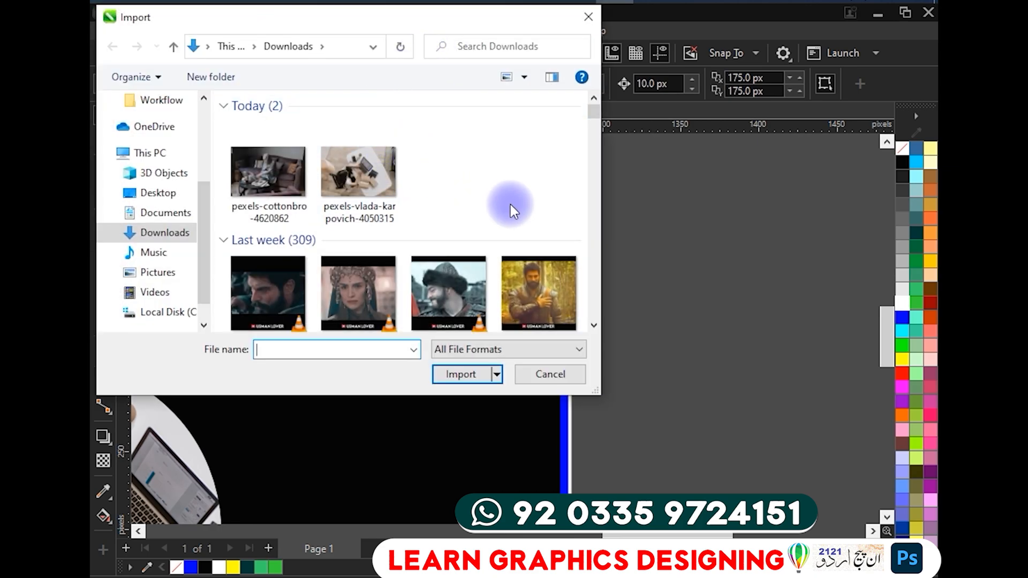
{"action": "double_click", "coordinate": [277, 171]}
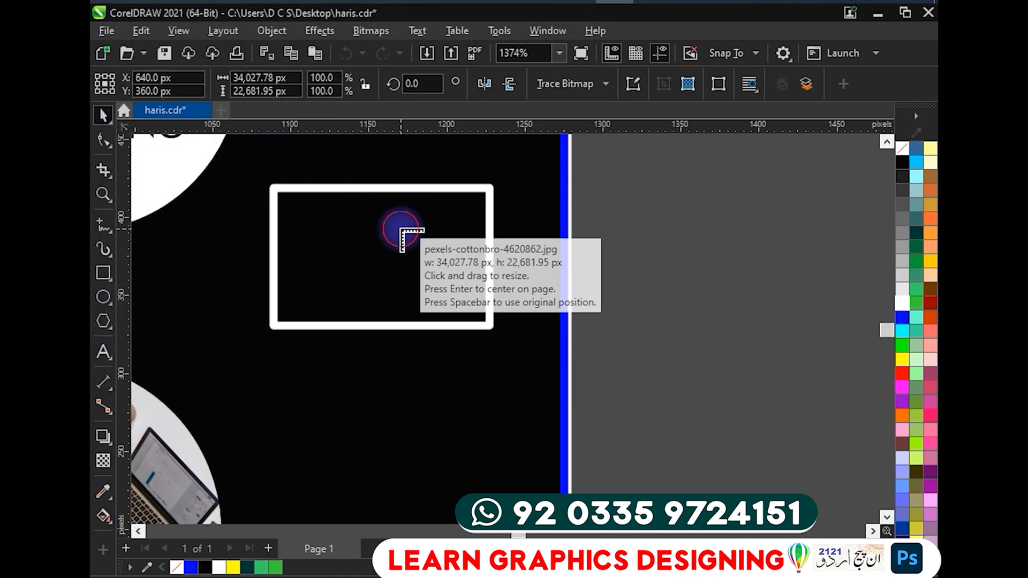
{"action": "left_click", "coordinate": [401, 228]}
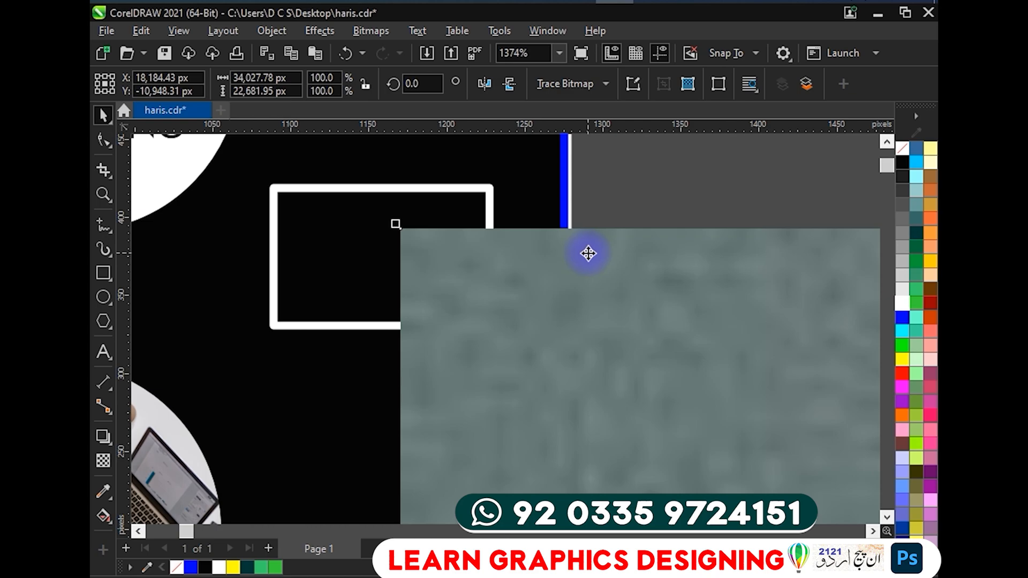
Scale the imported sofa photo down proportionally to about 1,098 by 732 px.
{"action": "key", "text": "F4"}
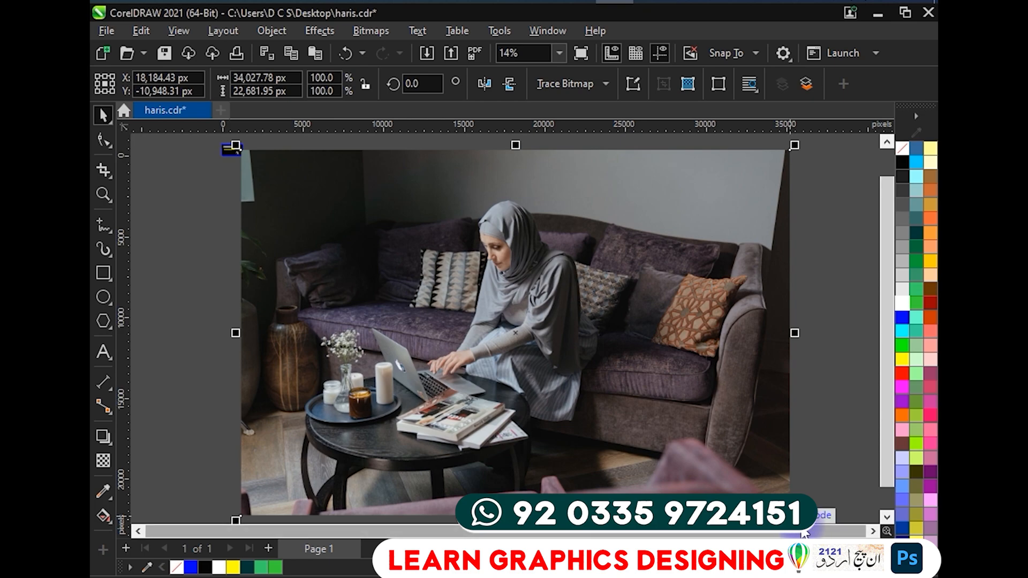
{"action": "left_click_drag", "start_coordinate": [794, 522], "coordinate": [316, 168]}
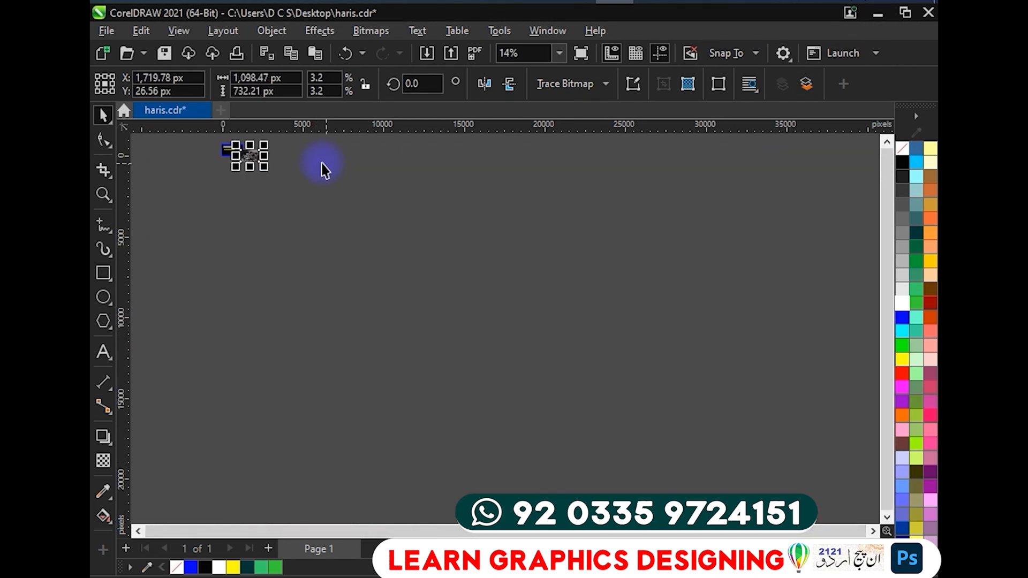
{"action": "scroll", "coordinate": [306, 162], "scroll_direction": "up", "scroll_amount": 6}
{"action": "left_click_drag", "start_coordinate": [233, 160], "coordinate": [618, 273]}
{"action": "scroll", "coordinate": [591, 251], "scroll_direction": "up", "scroll_amount": 1}
{"action": "scroll", "coordinate": [591, 256], "scroll_direction": "up", "scroll_amount": 10}
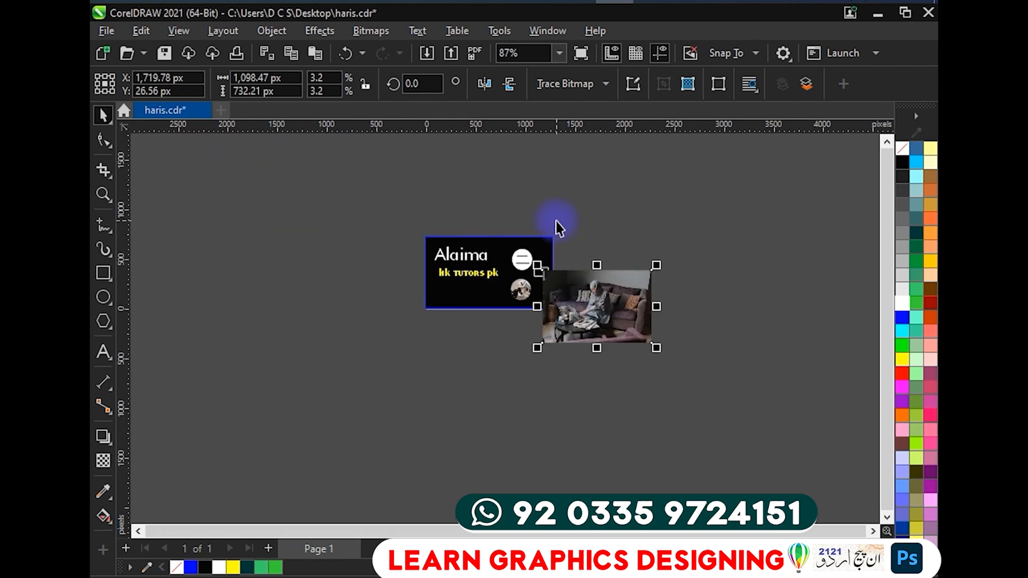
Scale the sofa photo down further to about 515 by 343 px and position it just beside the white-outlined rectangle, overlapping the page edge.
{"action": "scroll", "coordinate": [576, 234], "scroll_direction": "up", "scroll_amount": 2}
{"action": "left_click_drag", "start_coordinate": [669, 332], "coordinate": [646, 274]}
{"action": "scroll", "coordinate": [710, 260], "scroll_direction": "up", "scroll_amount": 2}
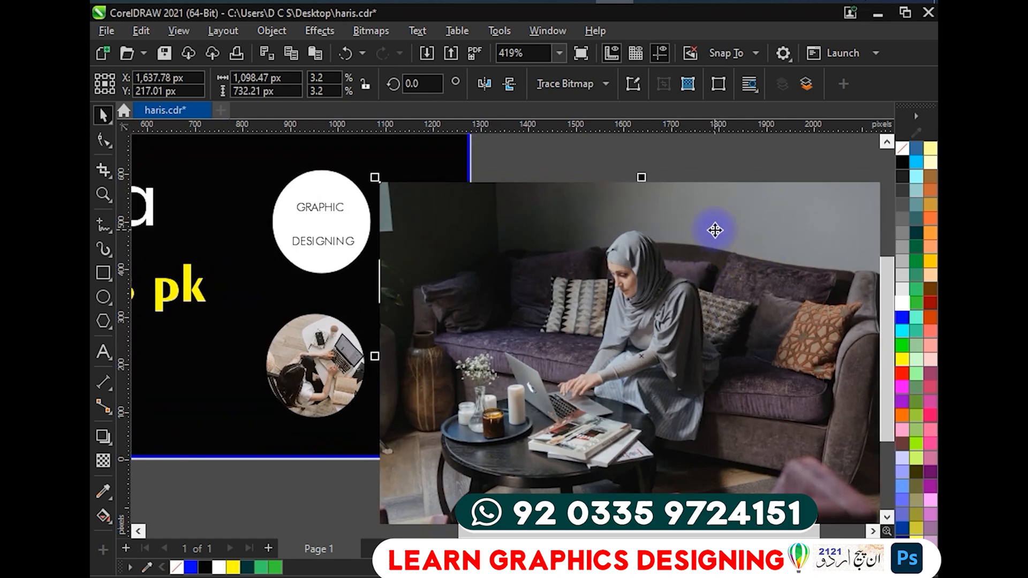
{"action": "left_click_drag", "start_coordinate": [714, 230], "coordinate": [594, 262]}
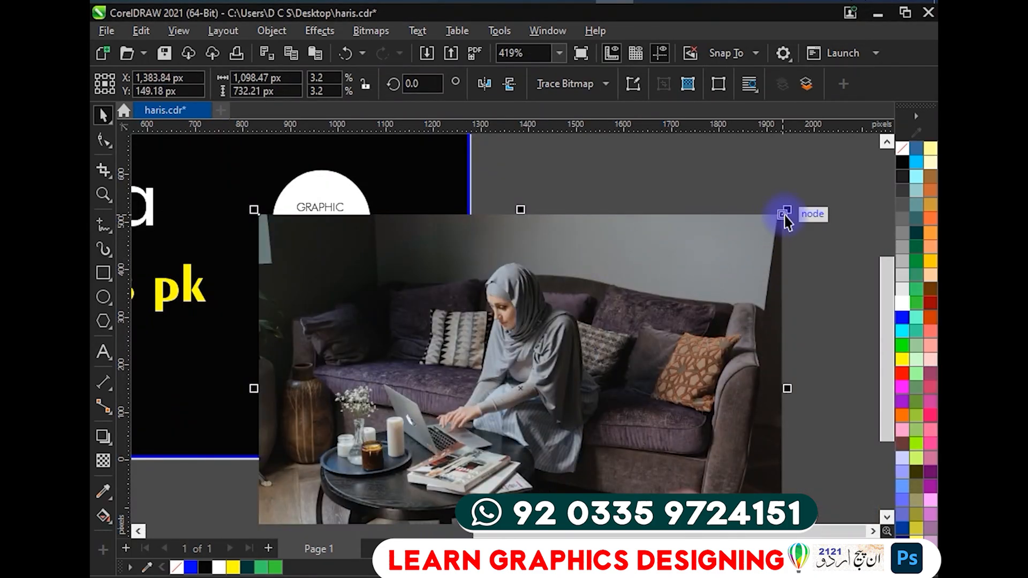
{"action": "left_click_drag", "start_coordinate": [790, 215], "coordinate": [509, 375]}
{"action": "left_click_drag", "start_coordinate": [452, 429], "coordinate": [642, 266]}
{"action": "scroll", "coordinate": [559, 281], "scroll_direction": "up", "scroll_amount": 1}
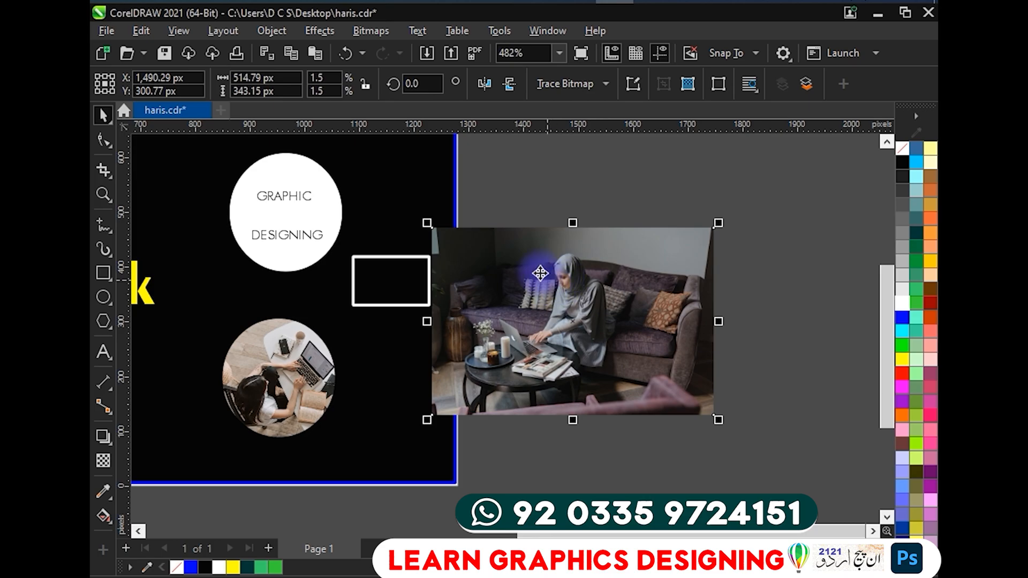
PowerClip the sofa photo inside the white-outlined rectangle.
{"action": "scroll", "coordinate": [417, 376], "scroll_direction": "up", "scroll_amount": 6}
{"action": "scroll", "coordinate": [576, 311], "scroll_direction": "up", "scroll_amount": 3}
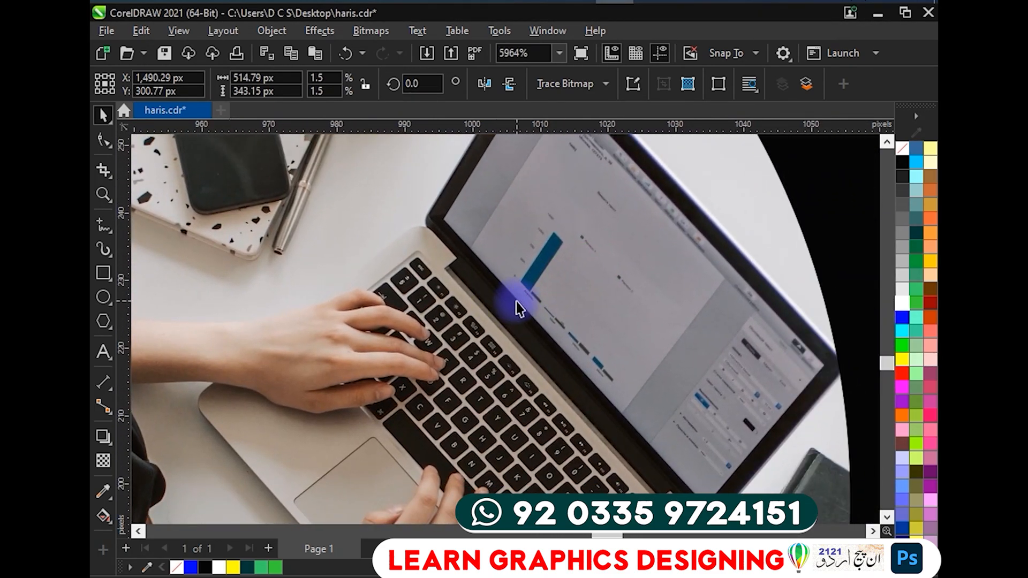
{"action": "scroll", "coordinate": [526, 309], "scroll_direction": "down", "scroll_amount": 3}
{"action": "scroll", "coordinate": [526, 309], "scroll_direction": "down", "scroll_amount": 1}
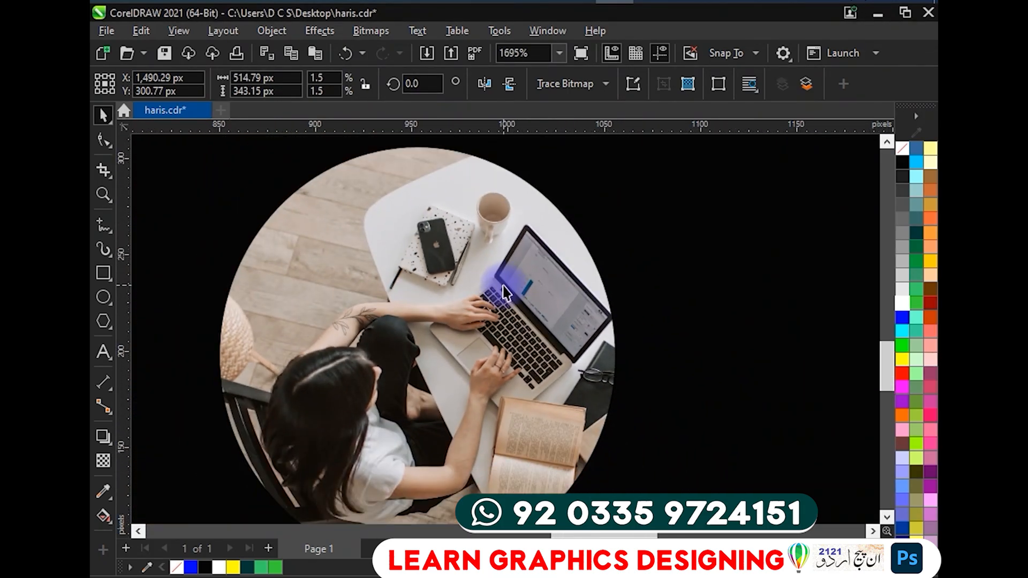
{"action": "scroll", "coordinate": [506, 289], "scroll_direction": "down", "scroll_amount": 4}
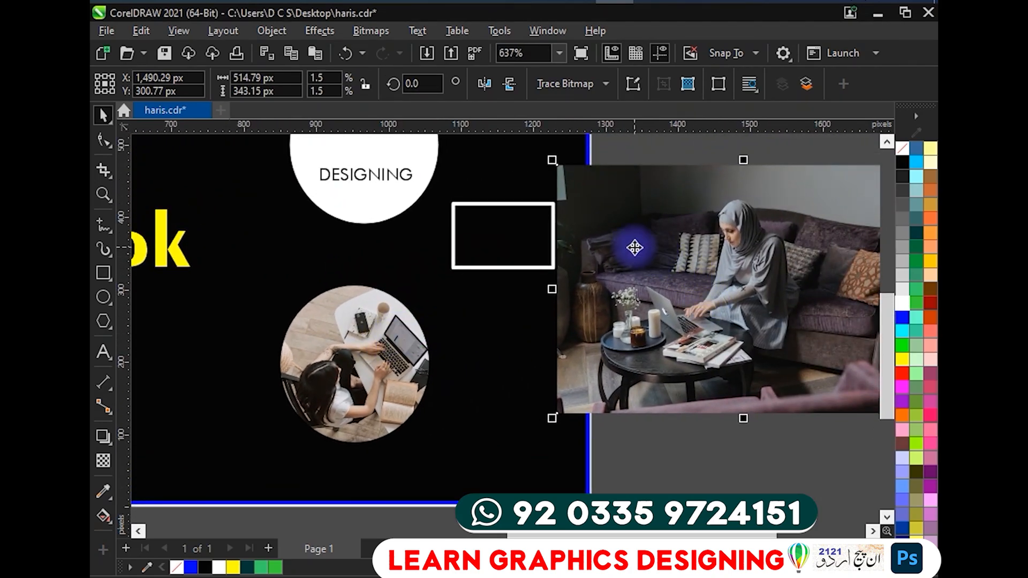
{"action": "right_click", "coordinate": [634, 245]}
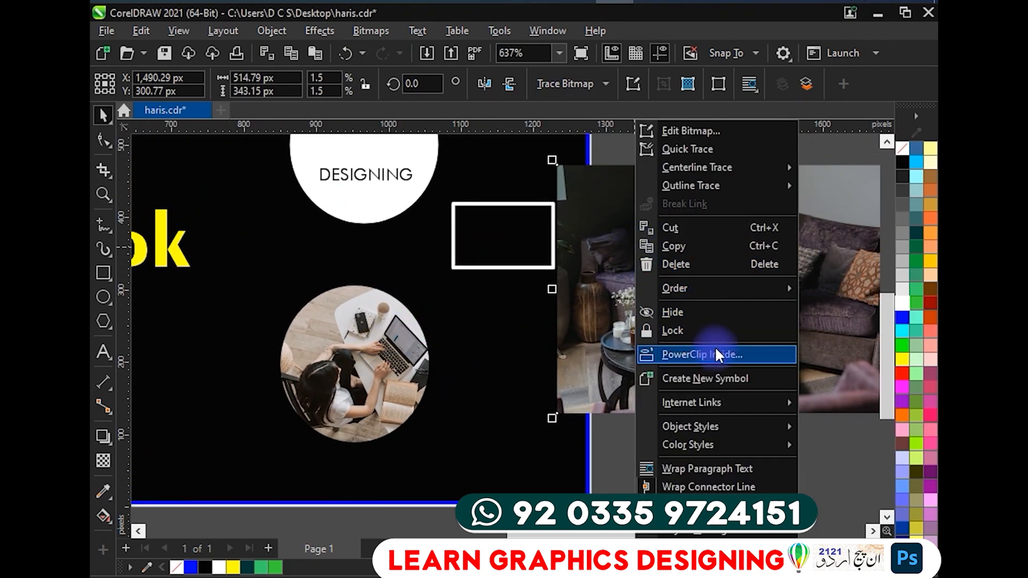
{"action": "left_click", "coordinate": [701, 354]}
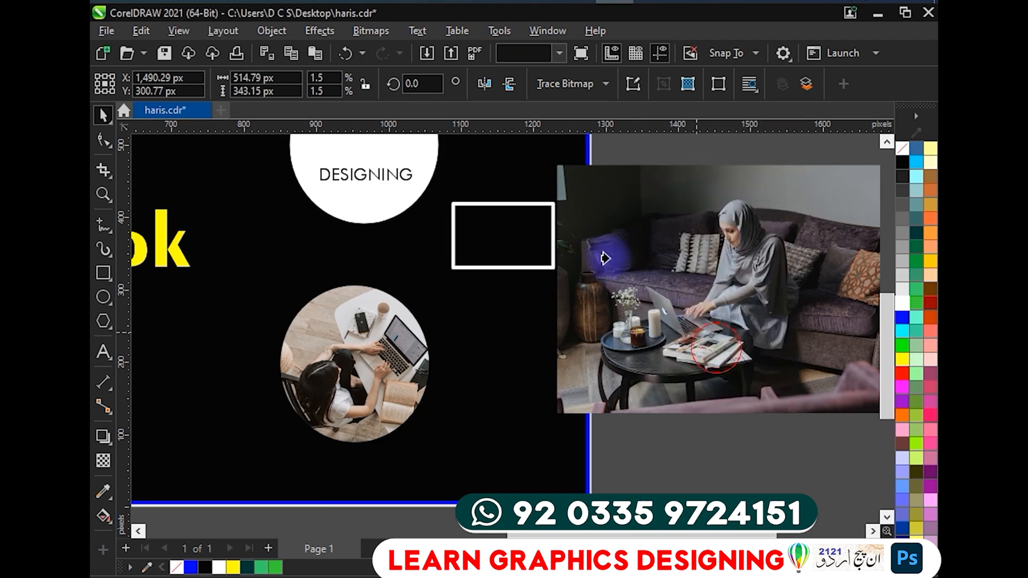
{"action": "left_click", "coordinate": [514, 237]}
{"action": "scroll", "coordinate": [489, 237], "scroll_direction": "up", "scroll_amount": 3}
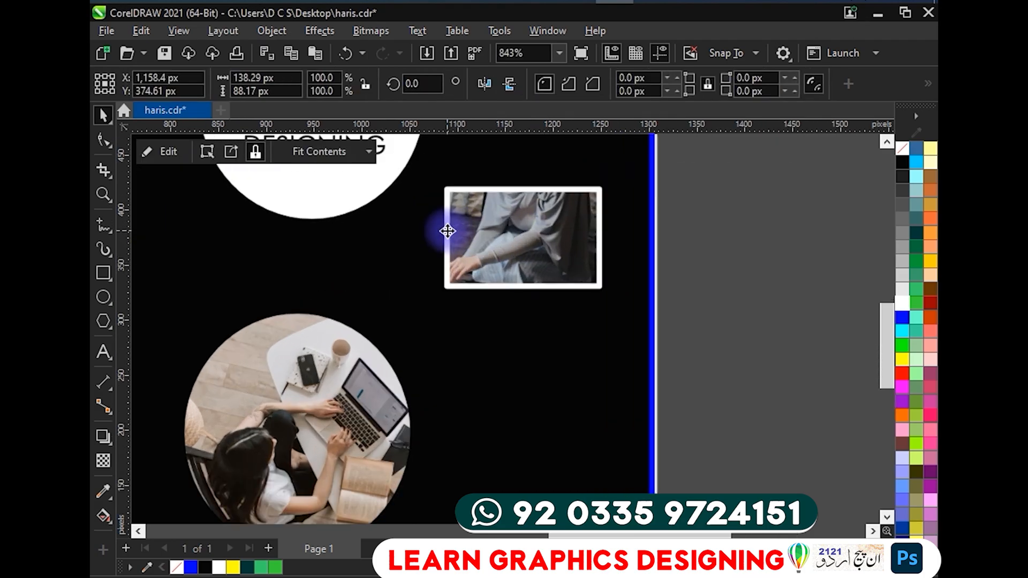
Edit the rectangle's PowerClip contents, scale the sofa photo to about 357 by 238 px, and move it so the woman's head lies within the frame.
{"action": "scroll", "coordinate": [489, 237], "scroll_direction": "up", "scroll_amount": 2}
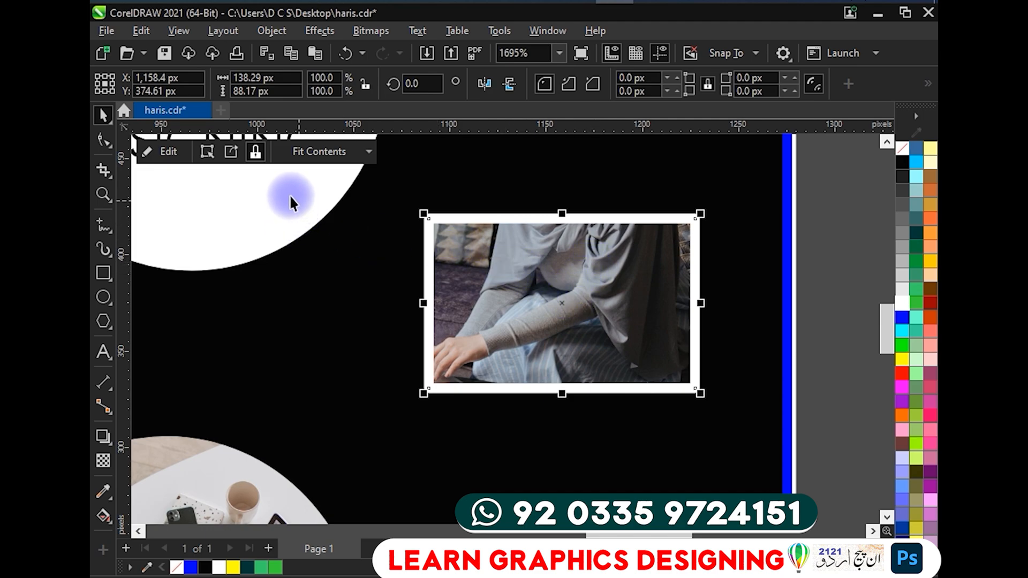
{"action": "left_click", "coordinate": [170, 155]}
{"action": "scroll", "coordinate": [486, 225], "scroll_direction": "down", "scroll_amount": 3}
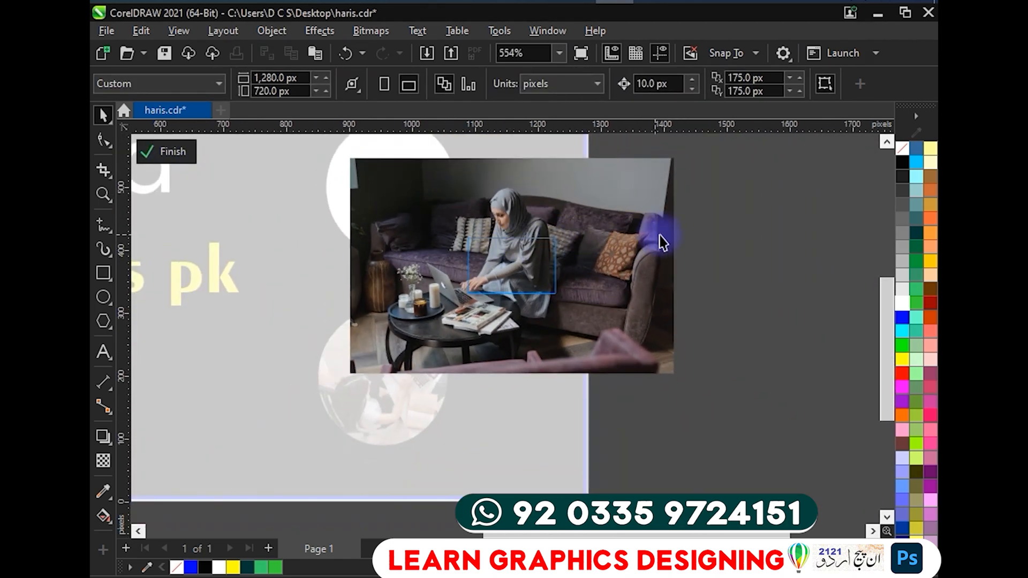
{"action": "left_click", "coordinate": [628, 208]}
{"action": "left_click_drag", "start_coordinate": [675, 157], "coordinate": [579, 223]}
{"action": "scroll", "coordinate": [446, 272], "scroll_direction": "up", "scroll_amount": 3}
{"action": "left_click_drag", "start_coordinate": [518, 306], "coordinate": [629, 303]}
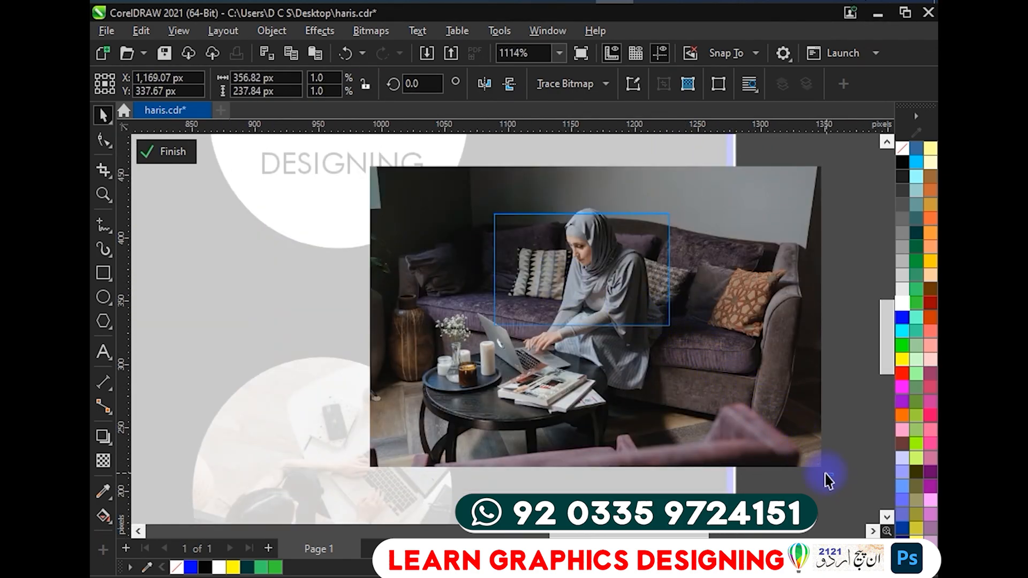
Scale the clipped sofa photo down to about 253 by 169 px, centre the woman and laptop in the frame, and finish editing.
{"action": "left_click_drag", "start_coordinate": [826, 472], "coordinate": [695, 384]}
{"action": "left_click_drag", "start_coordinate": [413, 236], "coordinate": [474, 246]}
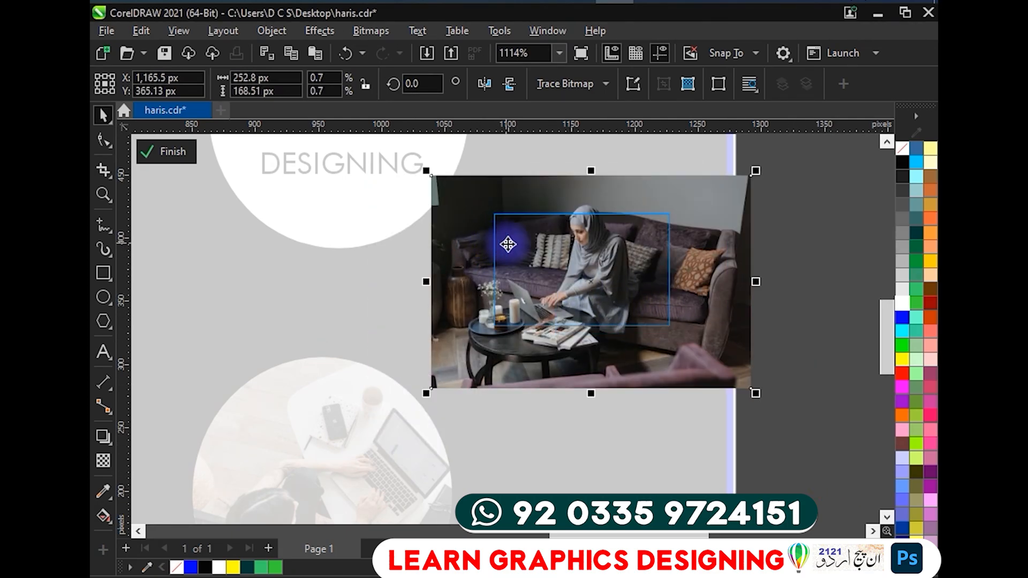
{"action": "scroll", "coordinate": [589, 278], "scroll_direction": "up", "scroll_amount": 9}
{"action": "left_click_drag", "start_coordinate": [585, 284], "coordinate": [616, 298]}
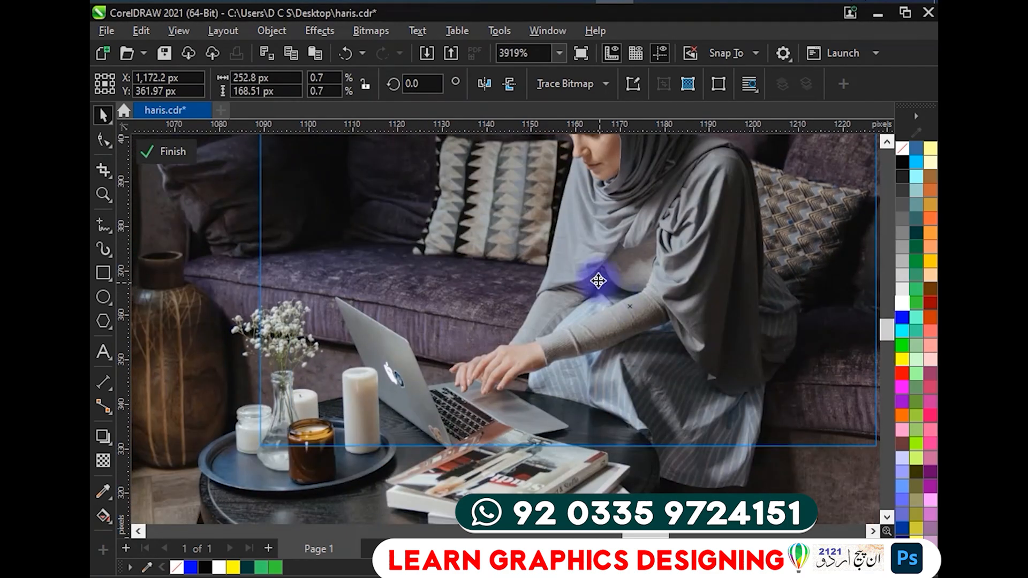
{"action": "scroll", "coordinate": [594, 273], "scroll_direction": "down", "scroll_amount": 2}
{"action": "left_click", "coordinate": [163, 148]}
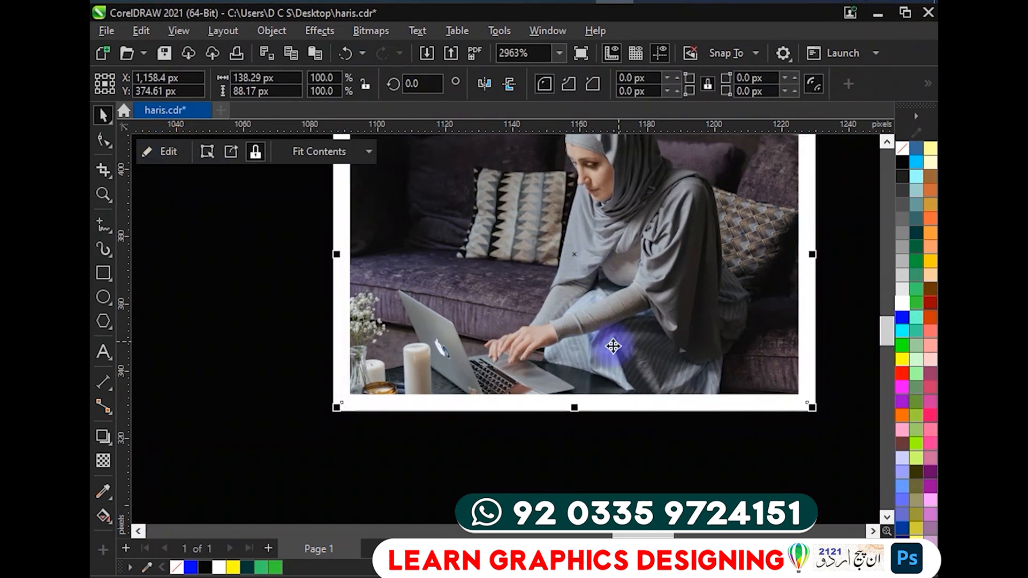
{"action": "scroll", "coordinate": [608, 312], "scroll_direction": "down", "scroll_amount": 3}
{"action": "scroll", "coordinate": [608, 312], "scroll_direction": "up", "scroll_amount": 3}
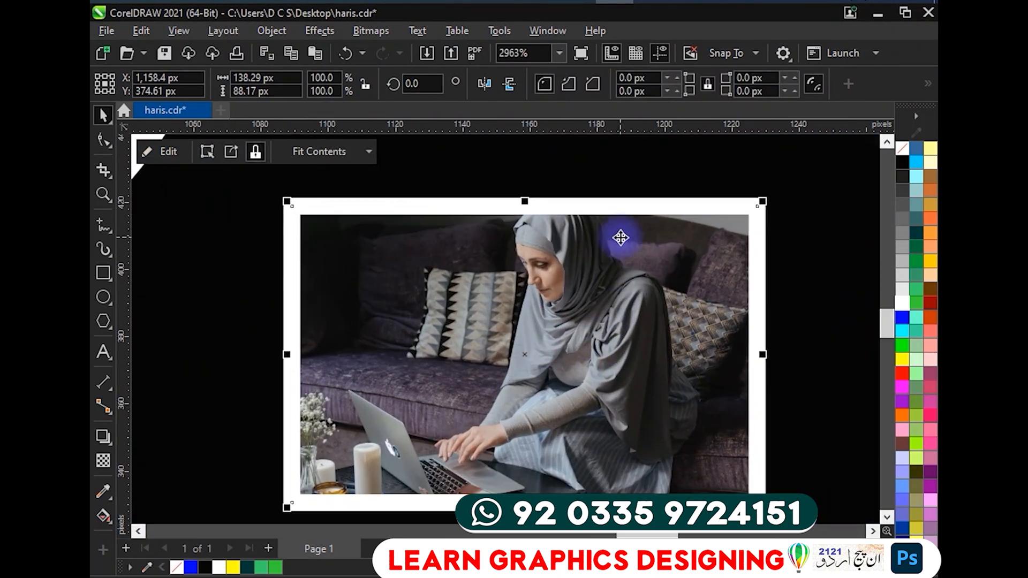
{"action": "scroll", "coordinate": [554, 244], "scroll_direction": "down", "scroll_amount": 2}
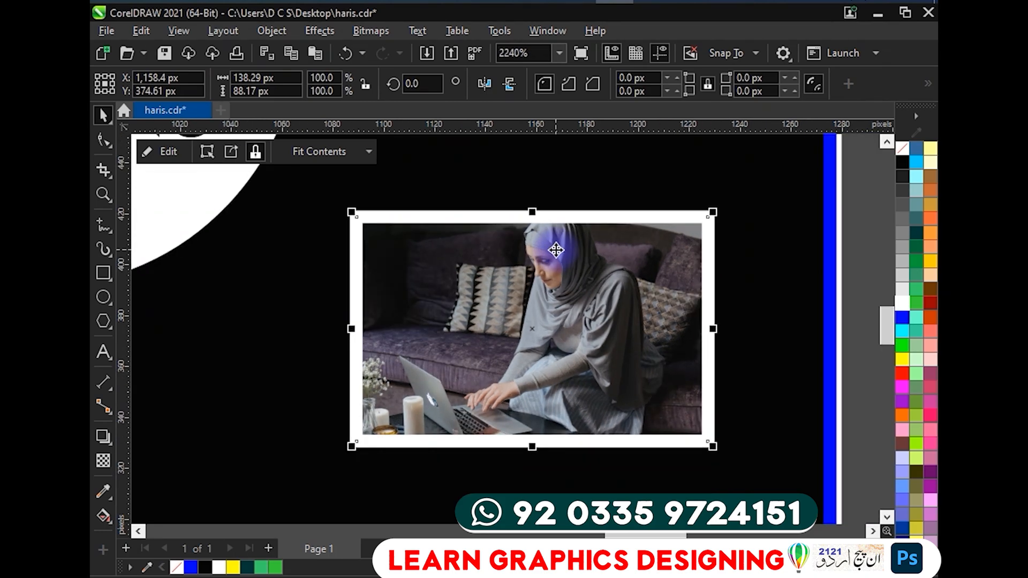
Remove the outline from the rectangular photo of the woman on the sofa.
{"action": "key", "text": "Escape"}
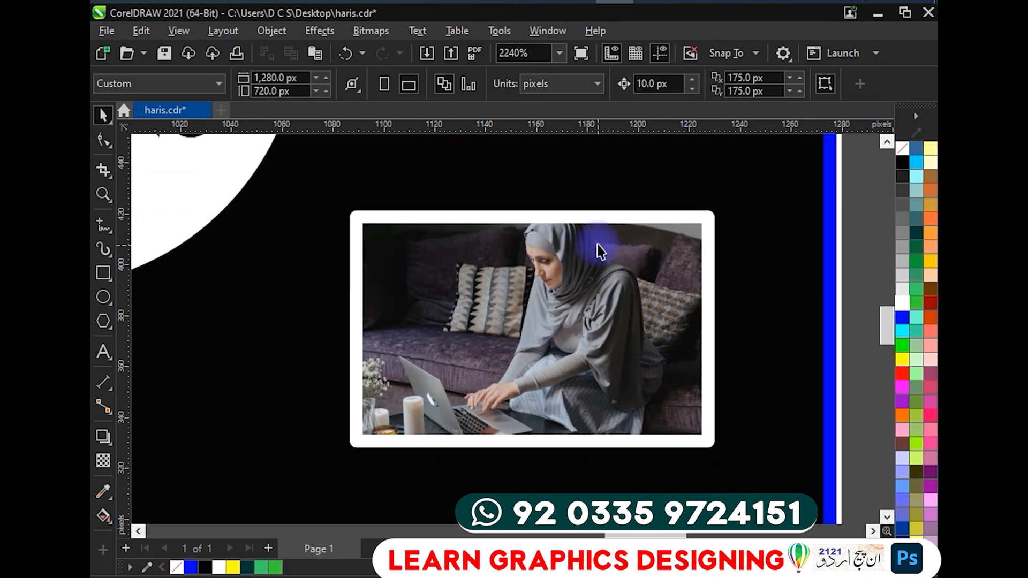
{"action": "left_click", "coordinate": [711, 270]}
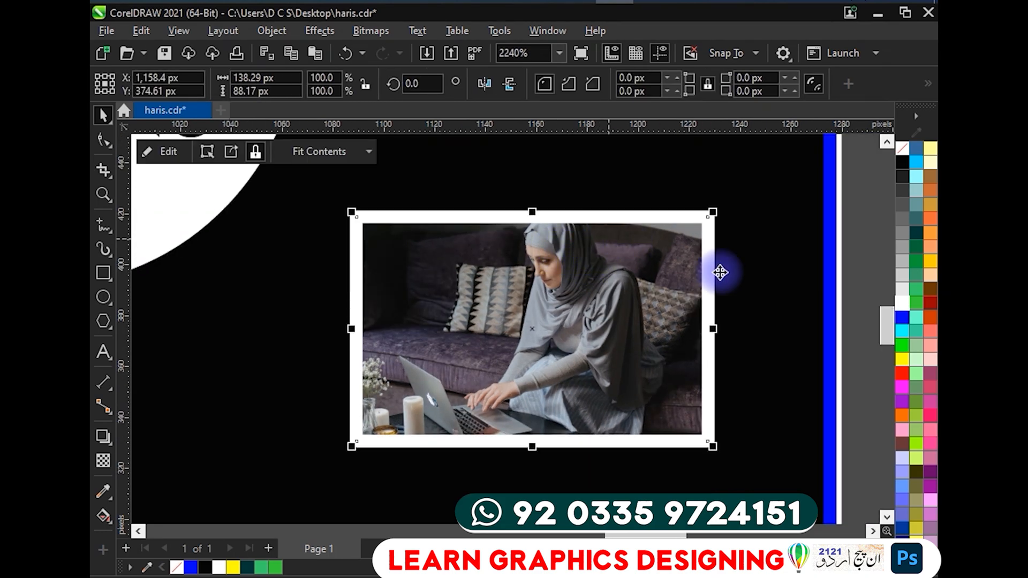
{"action": "right_click", "coordinate": [900, 147]}
{"action": "left_click", "coordinate": [884, 160]}
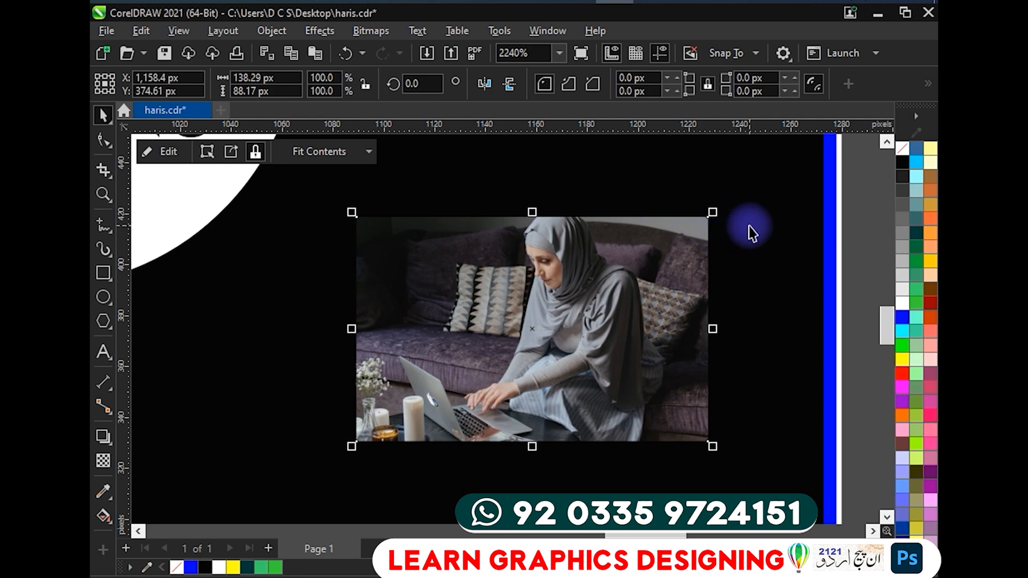
Try white and no fill on the black background rectangle, and fill it with dark green.
{"action": "scroll", "coordinate": [749, 230], "scroll_direction": "down", "scroll_amount": 1}
{"action": "scroll", "coordinate": [717, 187], "scroll_direction": "down", "scroll_amount": 1}
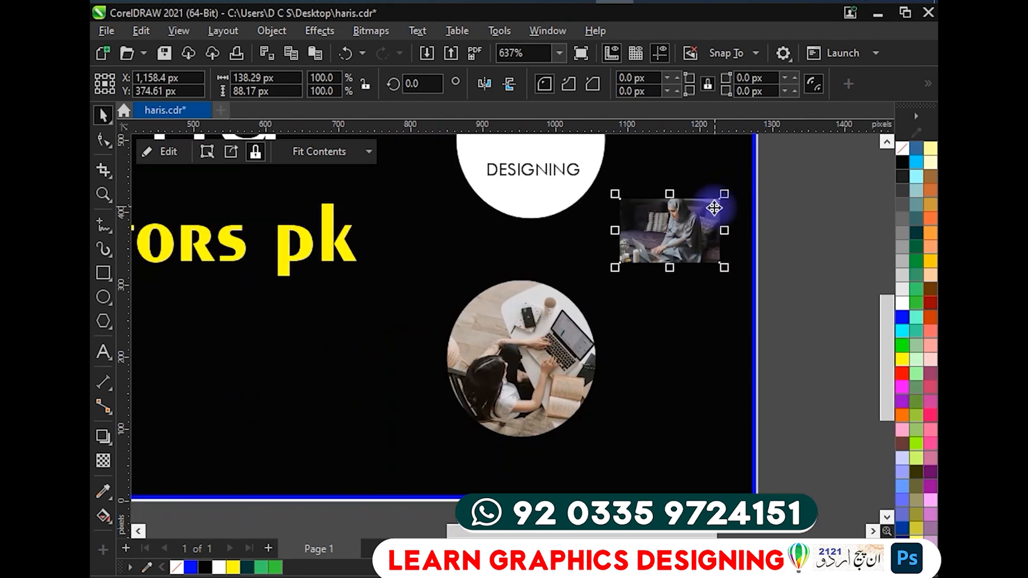
{"action": "left_click", "coordinate": [691, 309]}
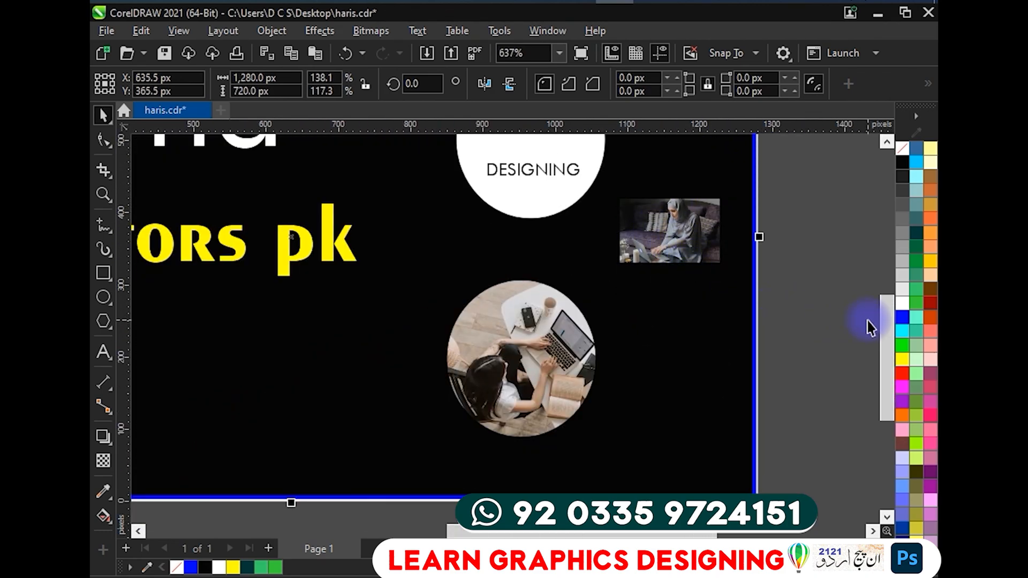
{"action": "left_click", "coordinate": [901, 303]}
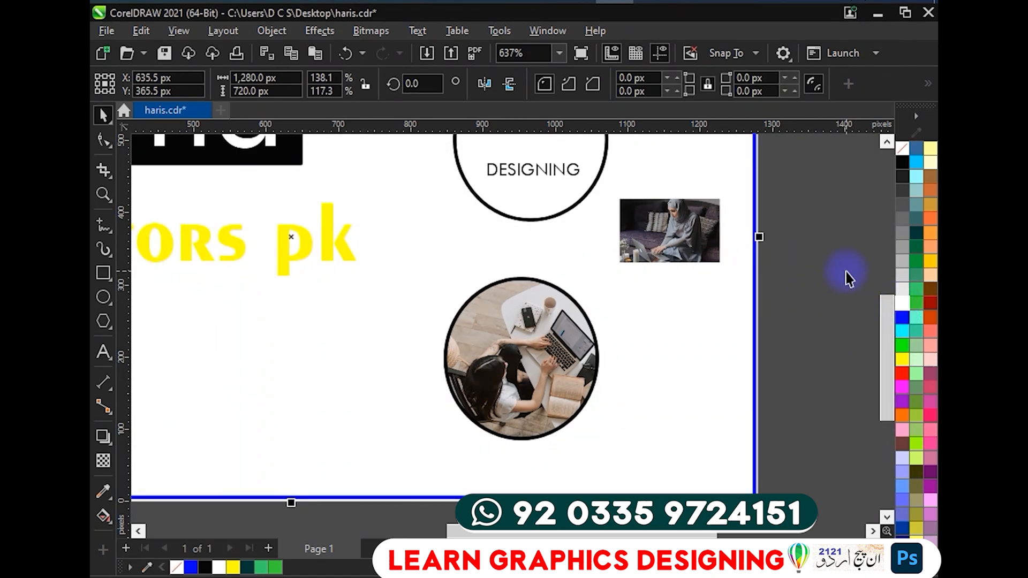
{"action": "key", "text": "ctrl+z"}
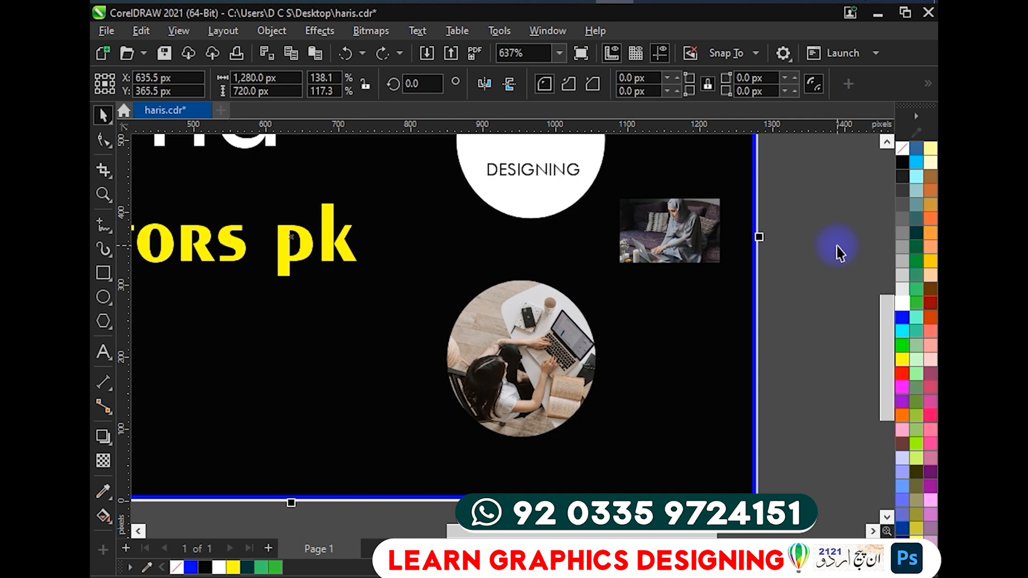
{"action": "left_click", "coordinate": [902, 144]}
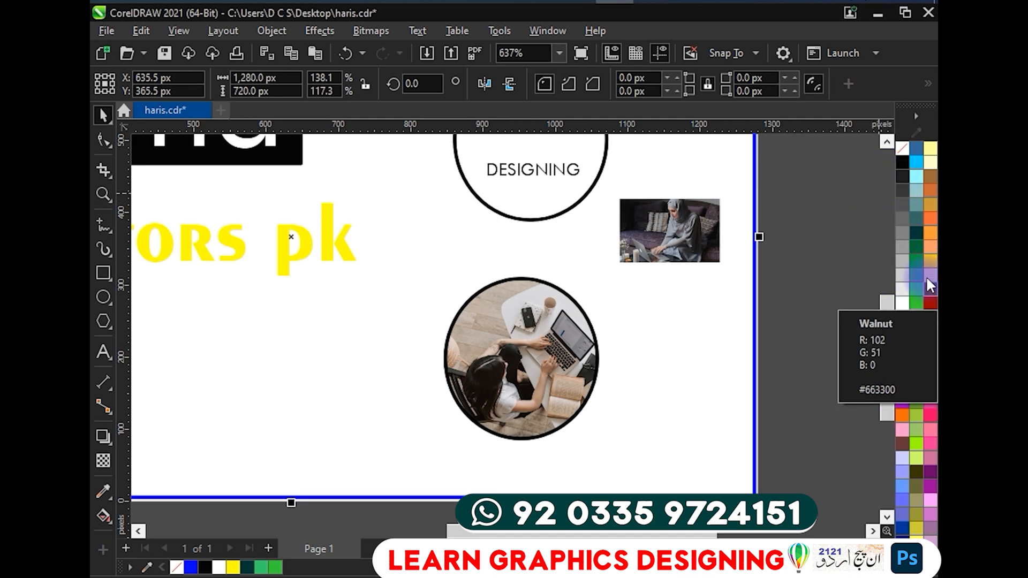
{"action": "left_click", "coordinate": [915, 243]}
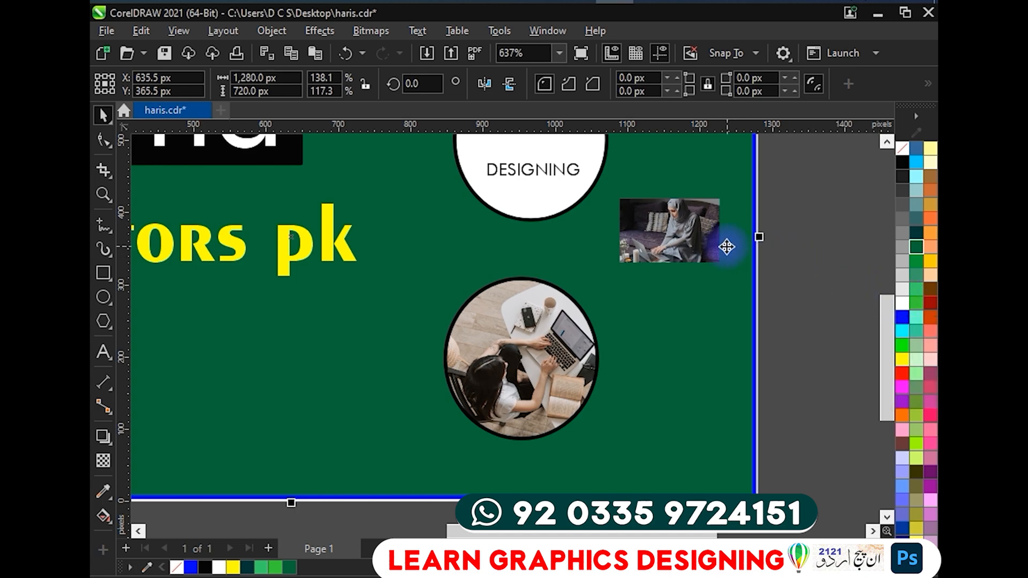
Set the outline colour of the circular photo to red.
{"action": "left_click", "coordinate": [567, 291]}
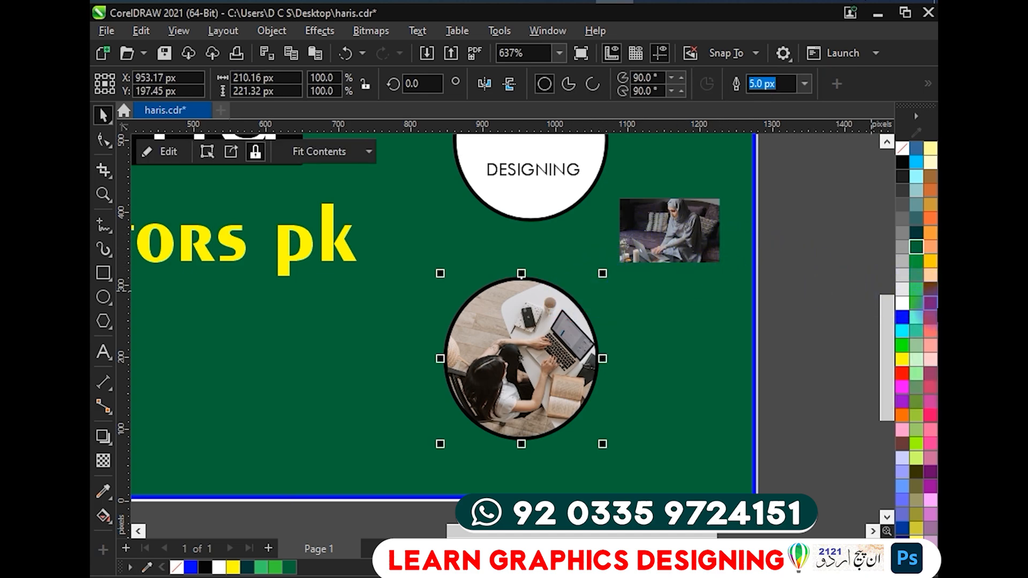
{"action": "right_click", "coordinate": [904, 371]}
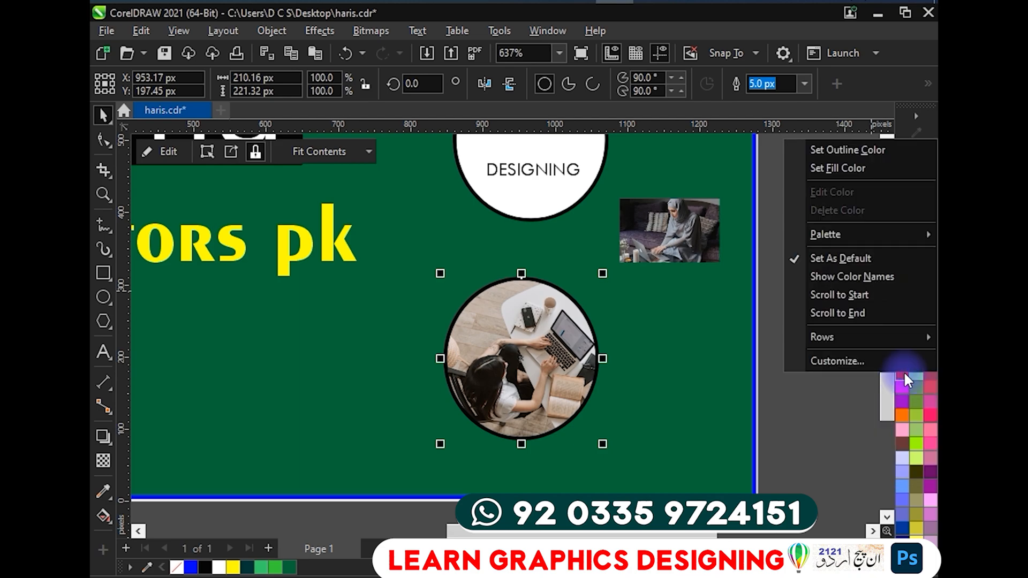
{"action": "left_click", "coordinate": [841, 153]}
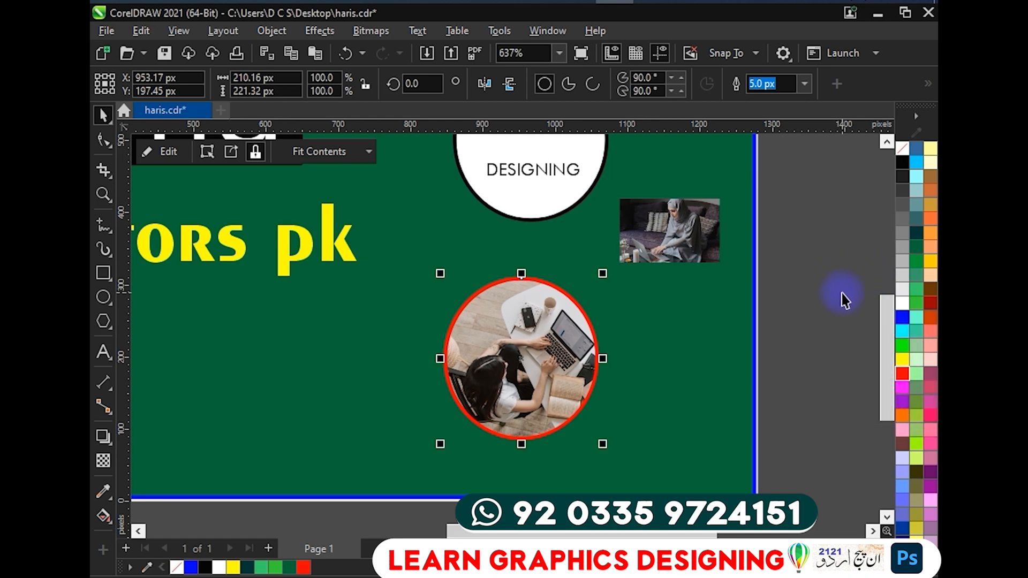
{"action": "right_click", "coordinate": [900, 320]}
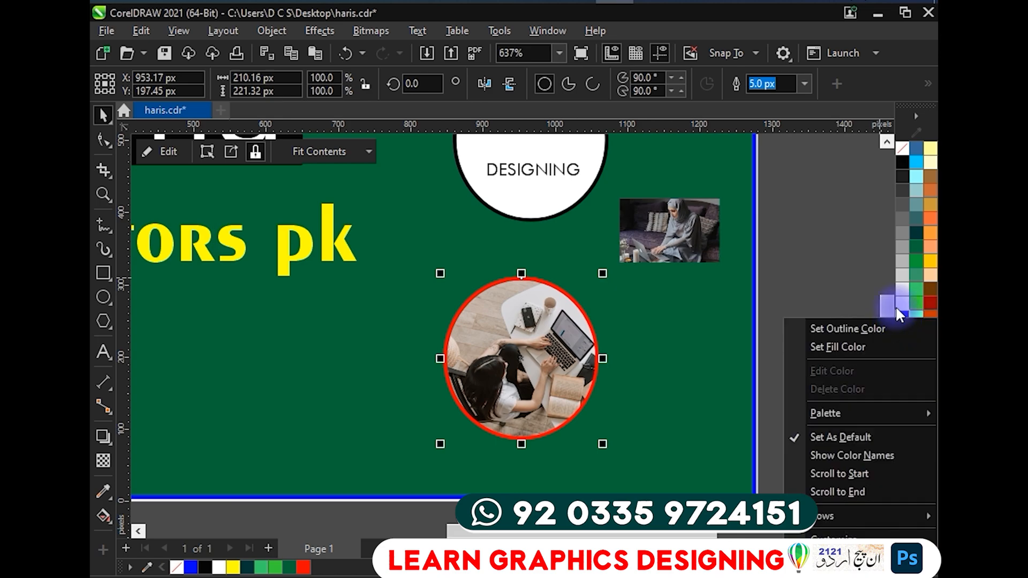
{"action": "left_click", "coordinate": [860, 327]}
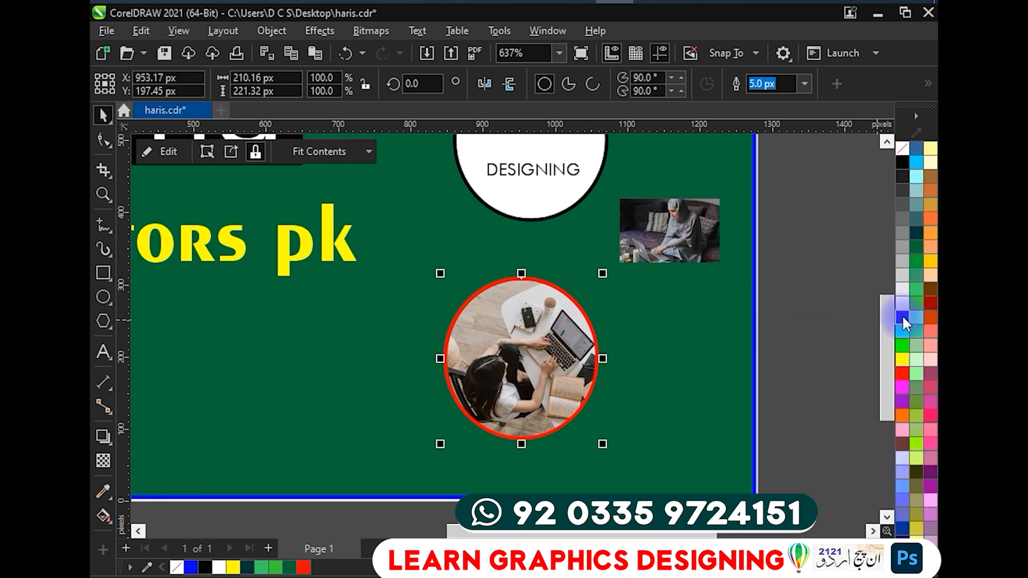
{"action": "left_click", "coordinate": [840, 322]}
Try a red fill on the background rectangle and undo it.
{"action": "left_click", "coordinate": [740, 358]}
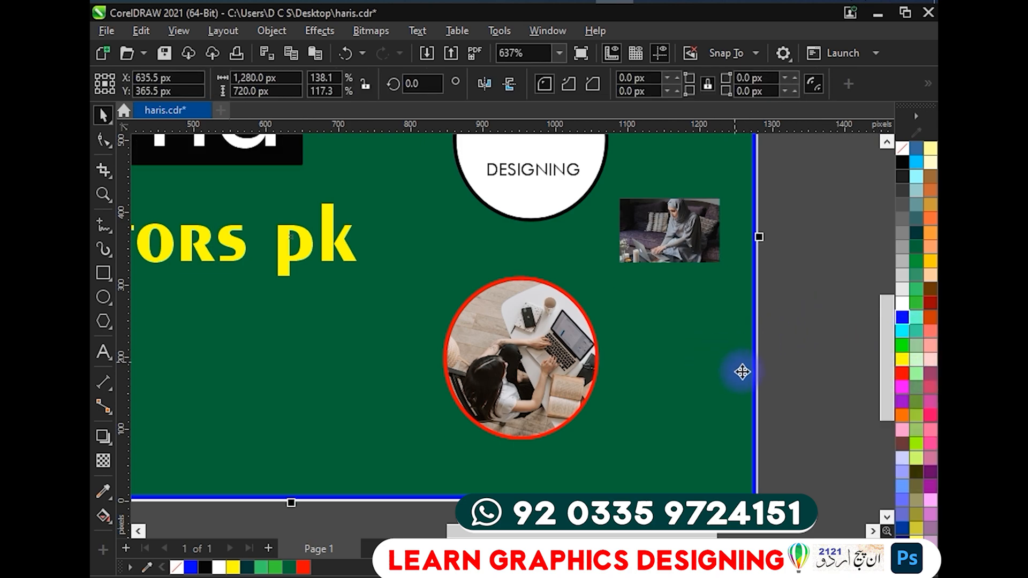
{"action": "left_click", "coordinate": [903, 375]}
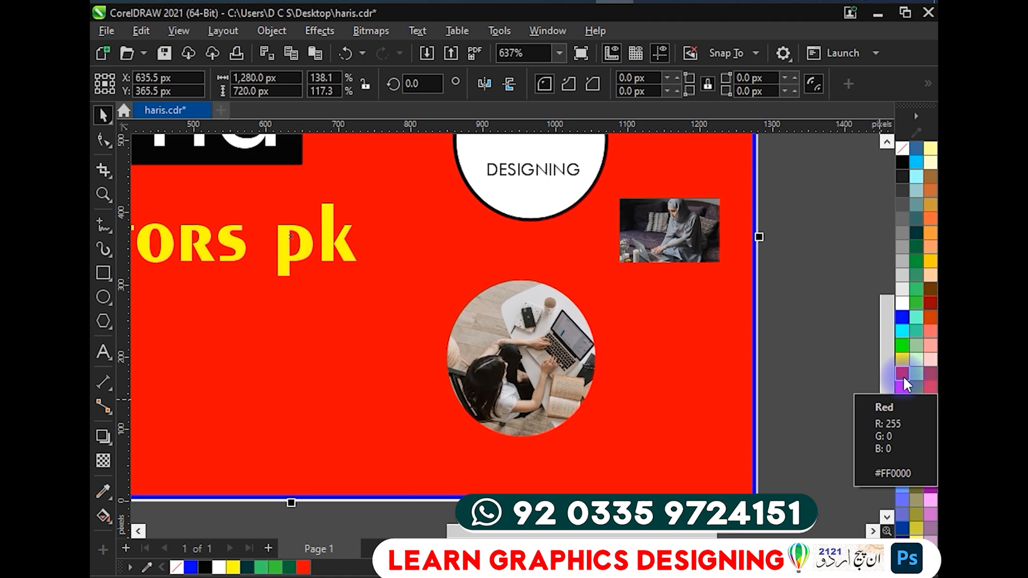
{"action": "key", "text": "ctrl+z"}
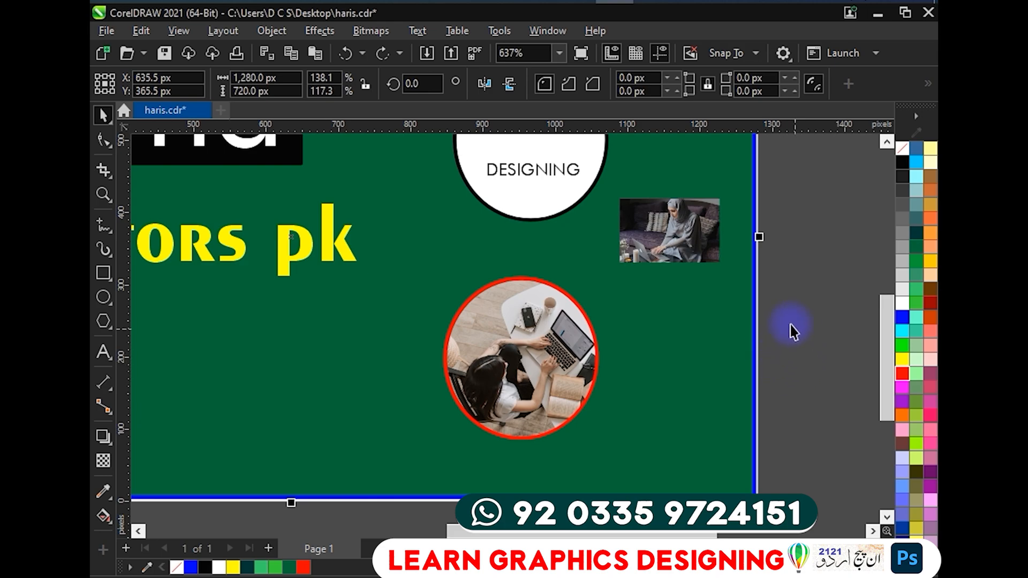
Examine the whole banner layout and the outline around the circular photo.
{"action": "scroll", "coordinate": [791, 328], "scroll_direction": "down", "scroll_amount": 2}
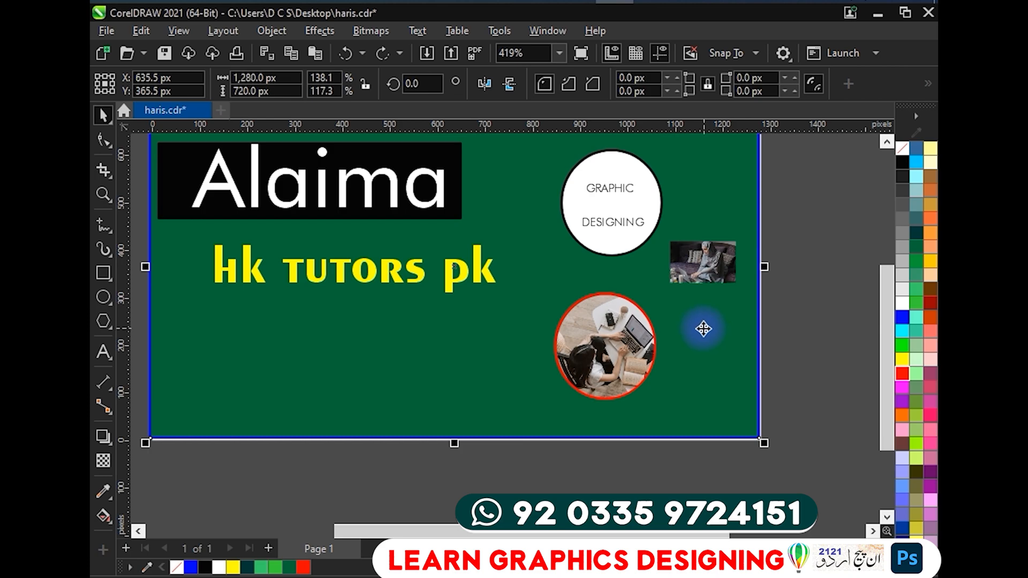
{"action": "left_click_drag", "start_coordinate": [649, 285], "coordinate": [700, 298]}
{"action": "left_click_drag", "start_coordinate": [738, 265], "coordinate": [723, 277]}
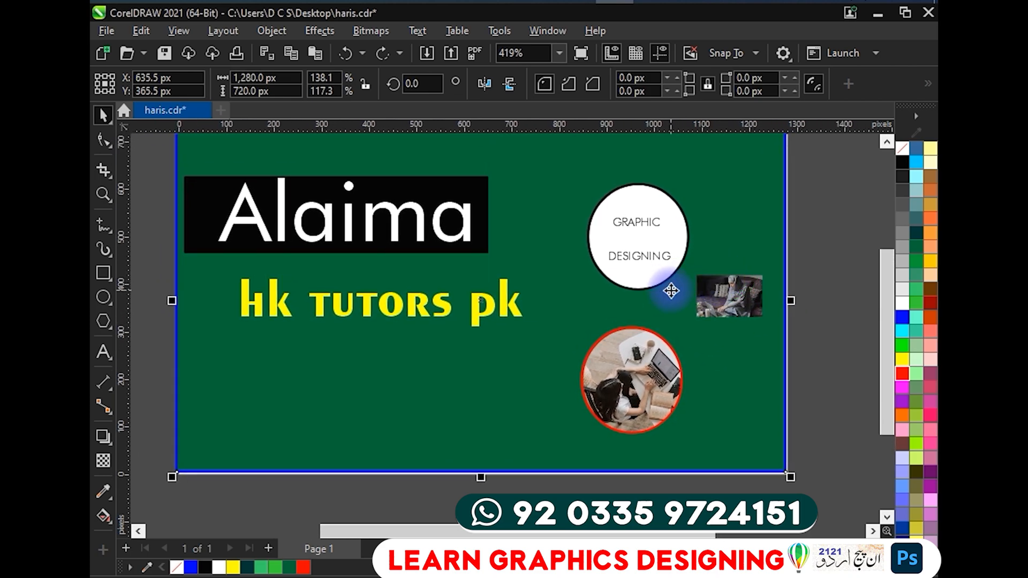
{"action": "key", "text": "Escape"}
{"action": "left_click_drag", "start_coordinate": [413, 248], "coordinate": [517, 260]}
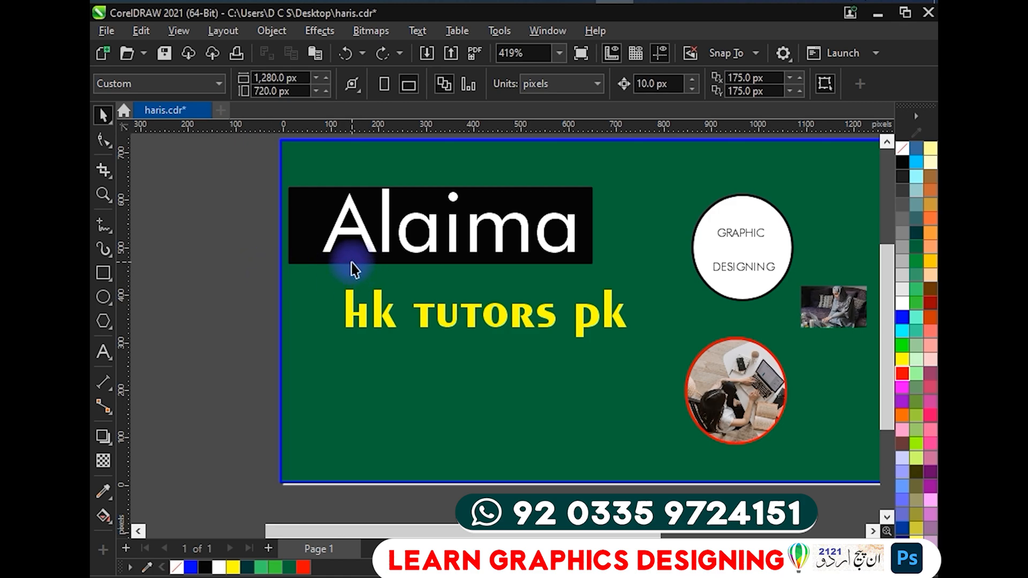
{"action": "left_click_drag", "start_coordinate": [385, 281], "coordinate": [318, 296]}
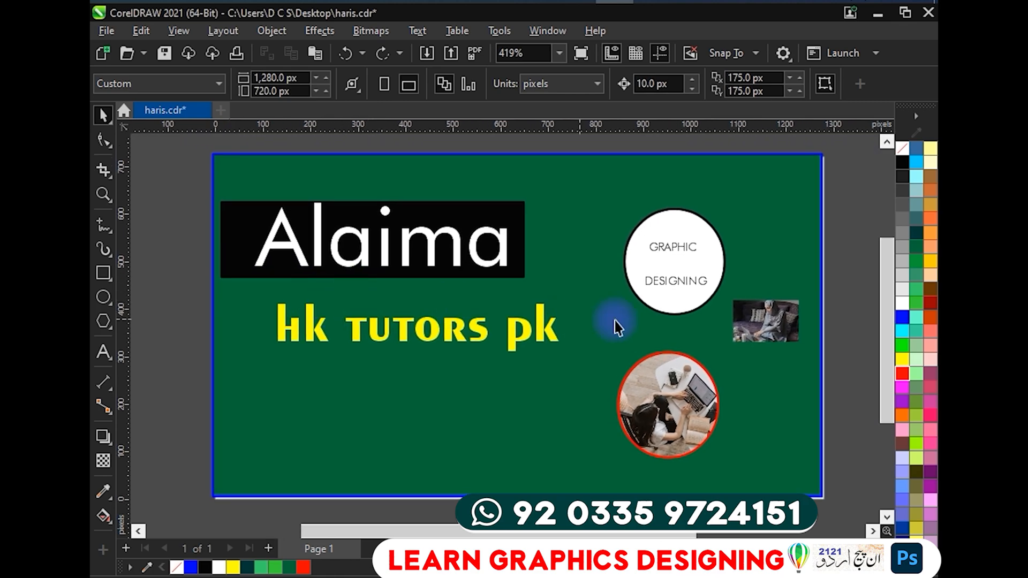
{"action": "scroll", "coordinate": [656, 251], "scroll_direction": "up", "scroll_amount": 5}
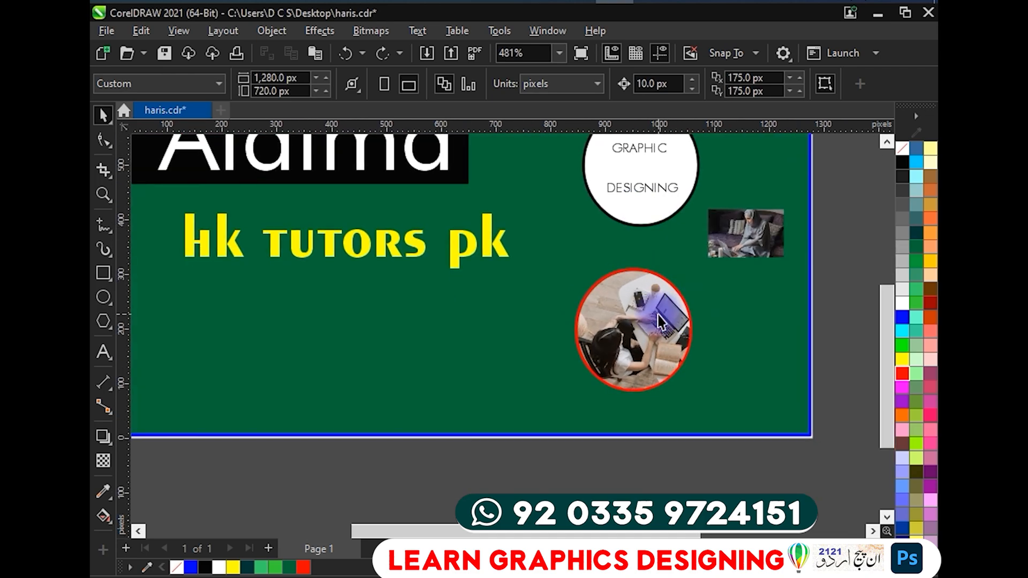
{"action": "scroll", "coordinate": [652, 290], "scroll_direction": "up", "scroll_amount": 3}
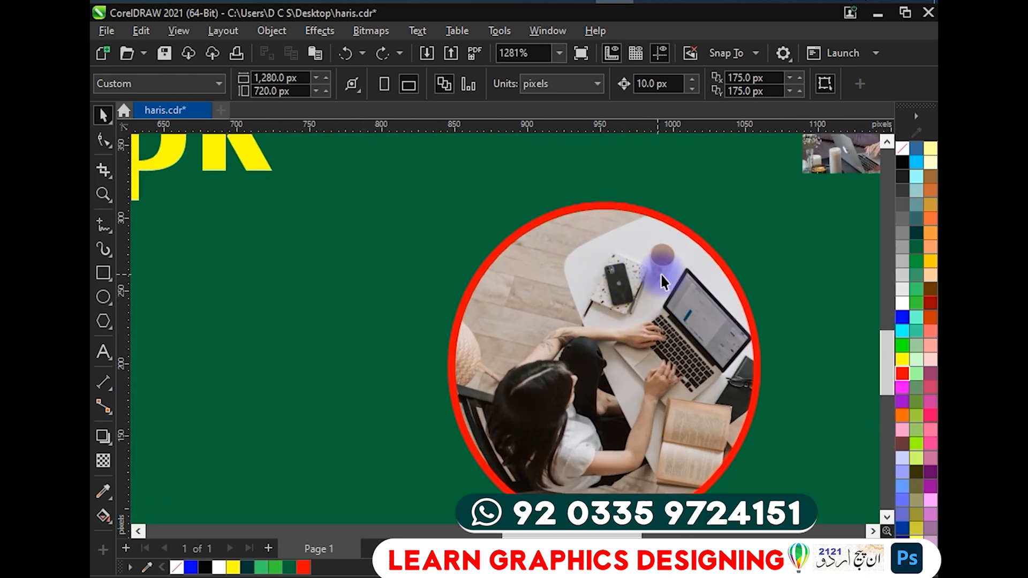
Fill the background rectangle with black.
{"action": "scroll", "coordinate": [658, 274], "scroll_direction": "down", "scroll_amount": 1}
{"action": "scroll", "coordinate": [658, 268], "scroll_direction": "down", "scroll_amount": 4}
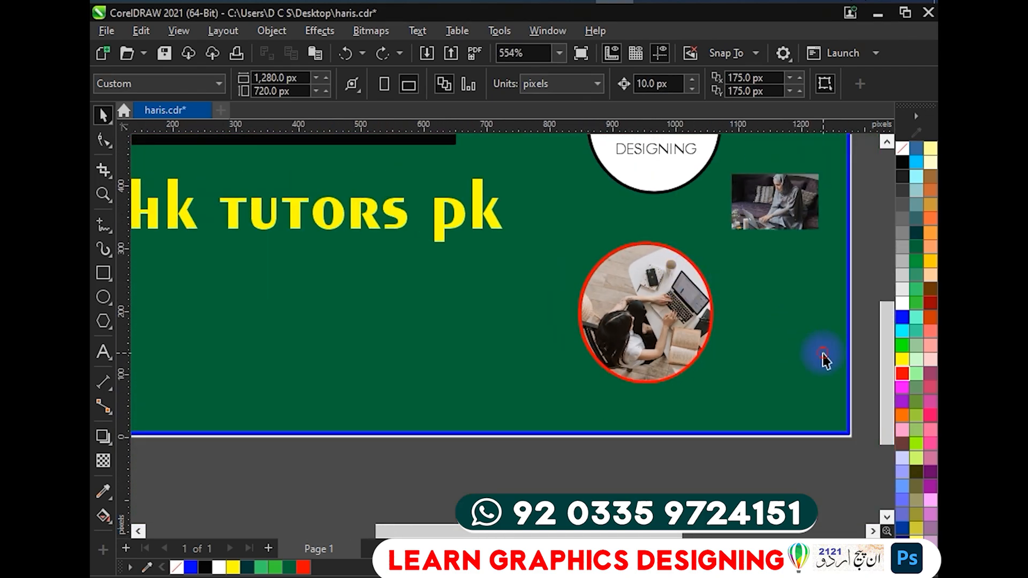
{"action": "left_click", "coordinate": [821, 358]}
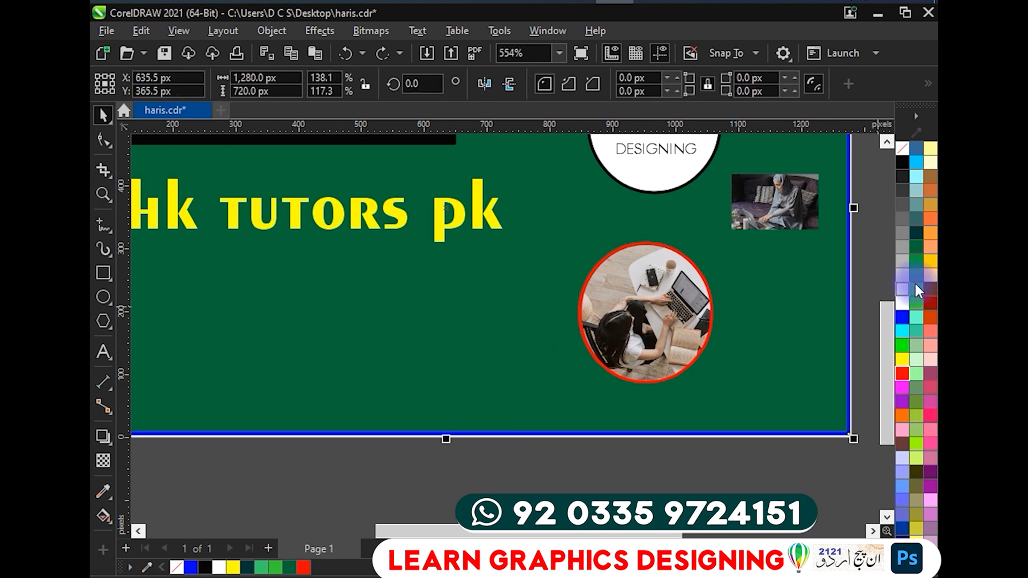
{"action": "left_click", "coordinate": [901, 160]}
Set the outline colour of the circular photo to white.
{"action": "left_click", "coordinate": [664, 278]}
{"action": "scroll", "coordinate": [665, 281], "scroll_direction": "up", "scroll_amount": 2}
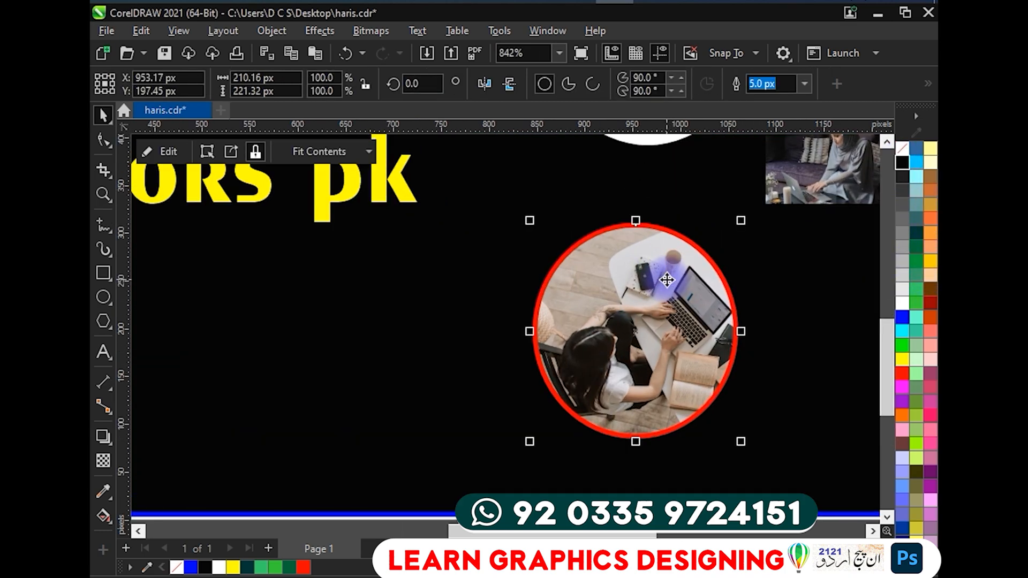
{"action": "scroll", "coordinate": [667, 279], "scroll_direction": "up", "scroll_amount": 3}
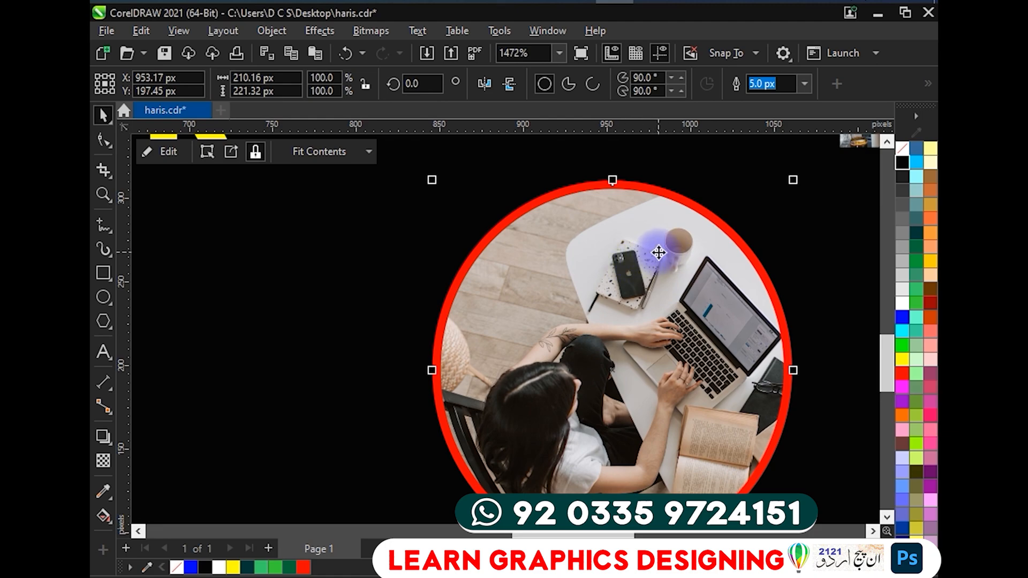
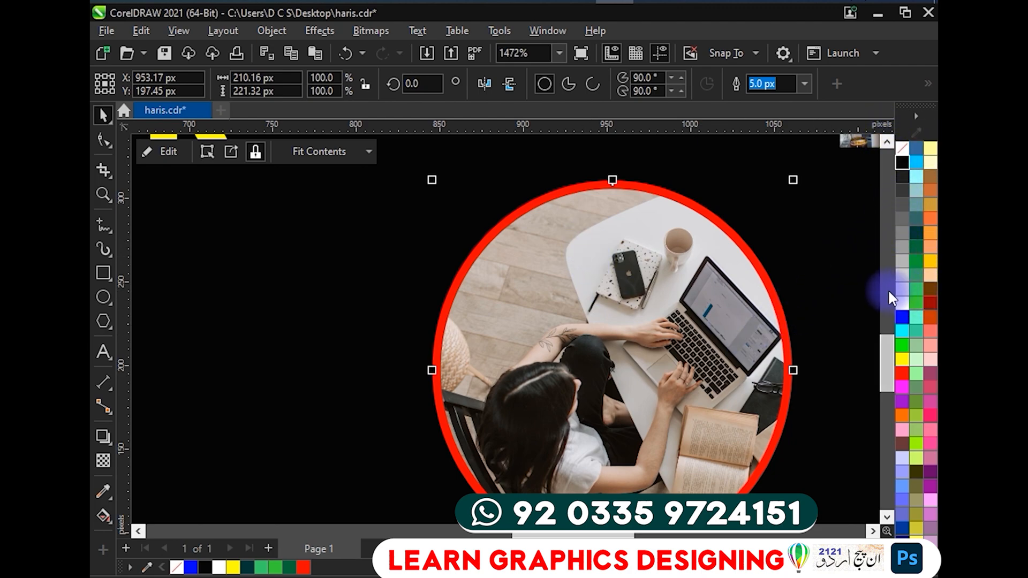
{"action": "right_click", "coordinate": [902, 303]}
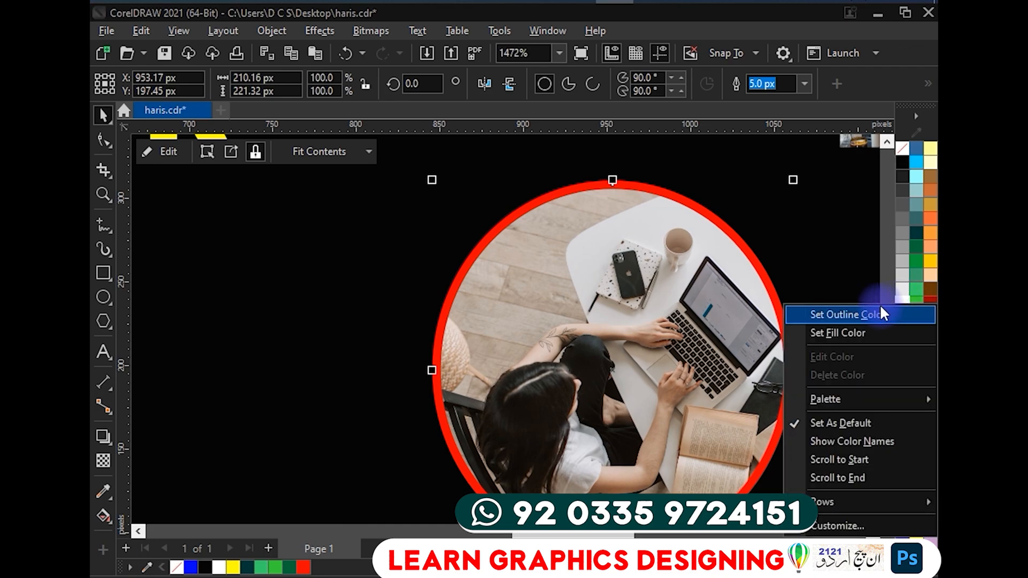
{"action": "left_click", "coordinate": [881, 313]}
{"action": "scroll", "coordinate": [776, 218], "scroll_direction": "down", "scroll_amount": 3}
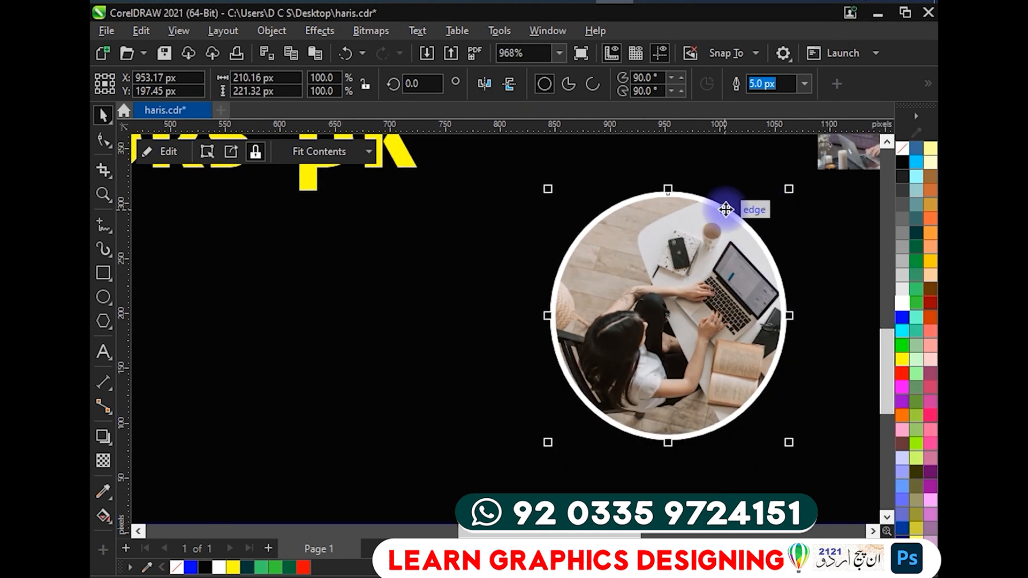
Set the outline width of the circular photo to Hairline and inspect its upper edge.
{"action": "scroll", "coordinate": [690, 199], "scroll_direction": "up", "scroll_amount": 5}
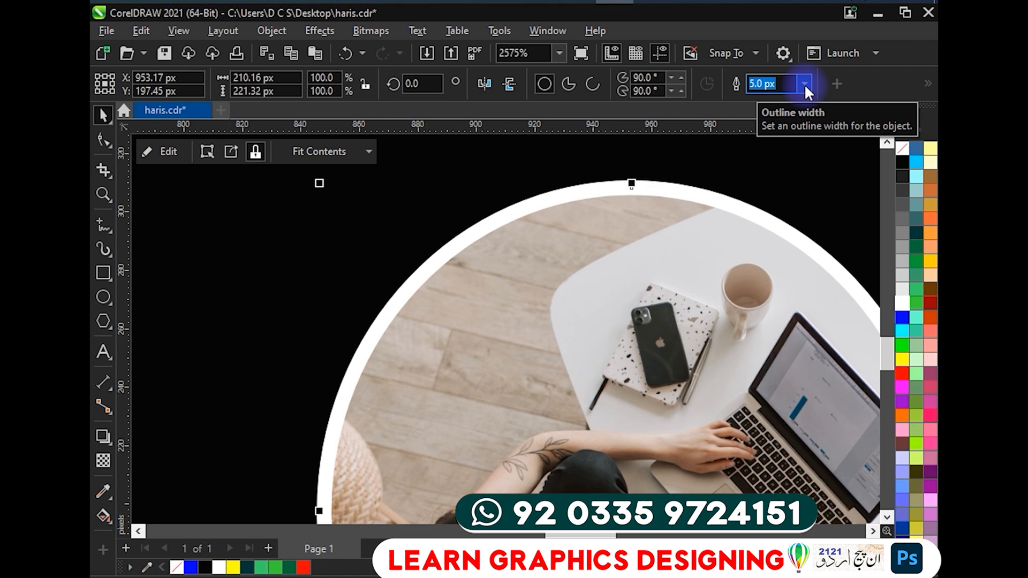
{"action": "left_click", "coordinate": [804, 83]}
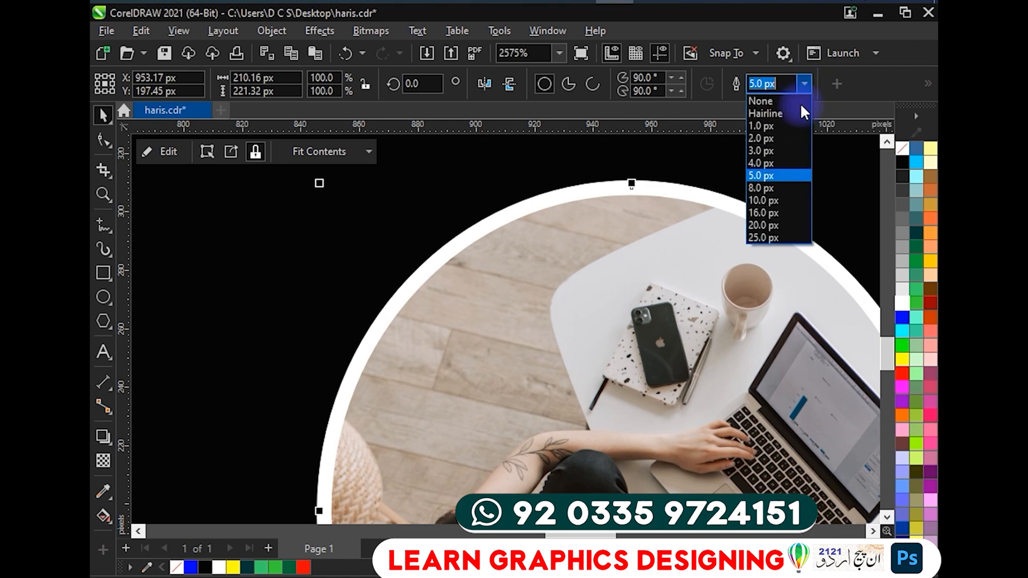
{"action": "left_click", "coordinate": [759, 112]}
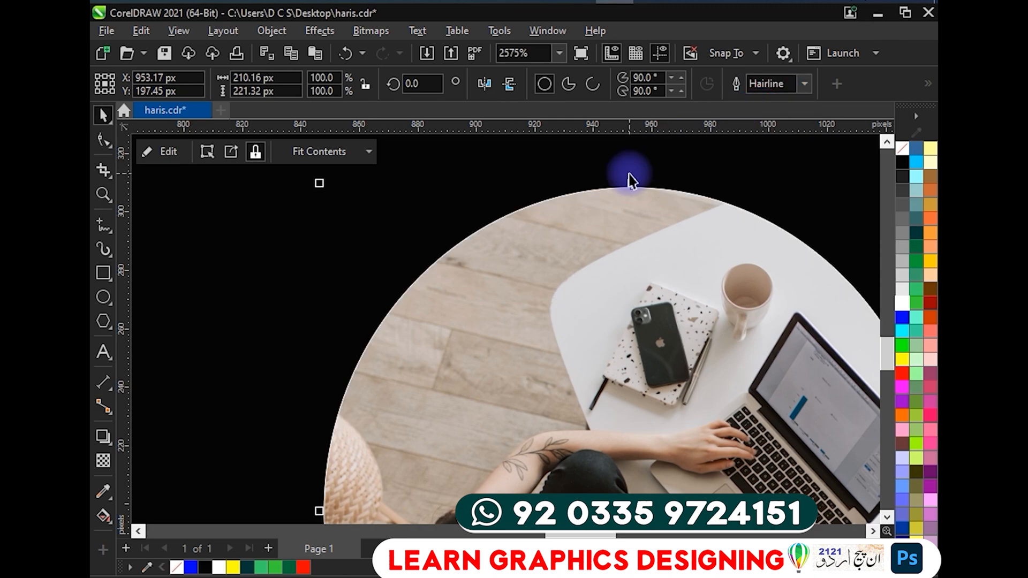
{"action": "scroll", "coordinate": [631, 181], "scroll_direction": "up", "scroll_amount": 2}
{"action": "scroll", "coordinate": [601, 188], "scroll_direction": "up", "scroll_amount": 2}
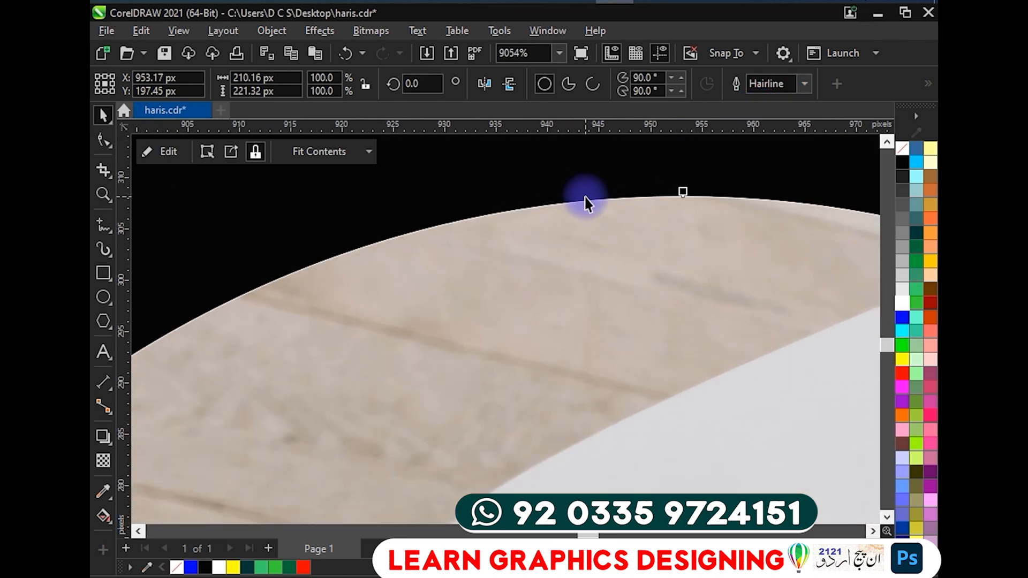
{"action": "scroll", "coordinate": [567, 201], "scroll_direction": "up", "scroll_amount": 4}
{"action": "scroll", "coordinate": [601, 198], "scroll_direction": "down", "scroll_amount": 3}
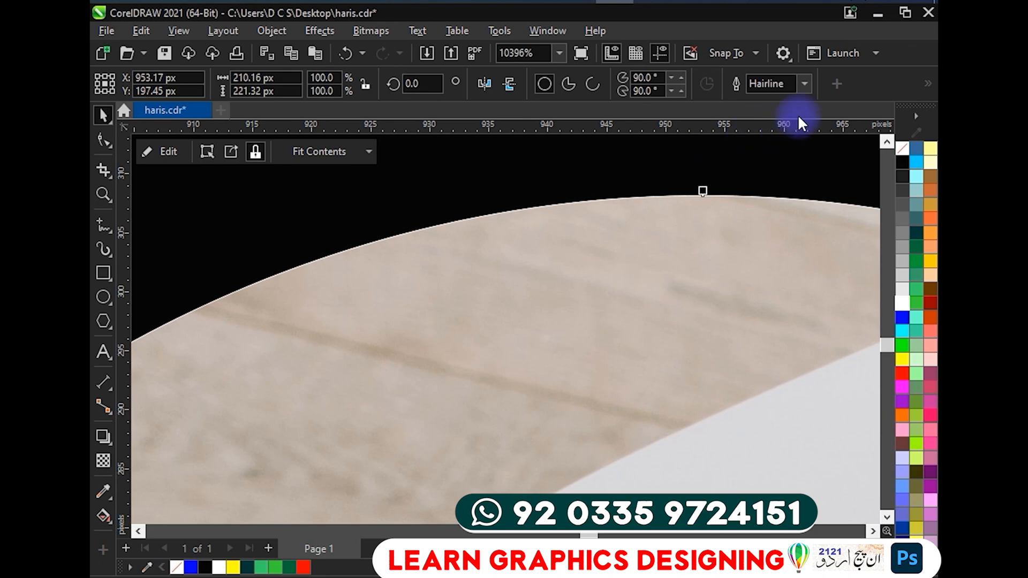
Set the outline width of the circular photo to 20 px.
{"action": "left_click", "coordinate": [796, 77]}
{"action": "left_click", "coordinate": [801, 84]}
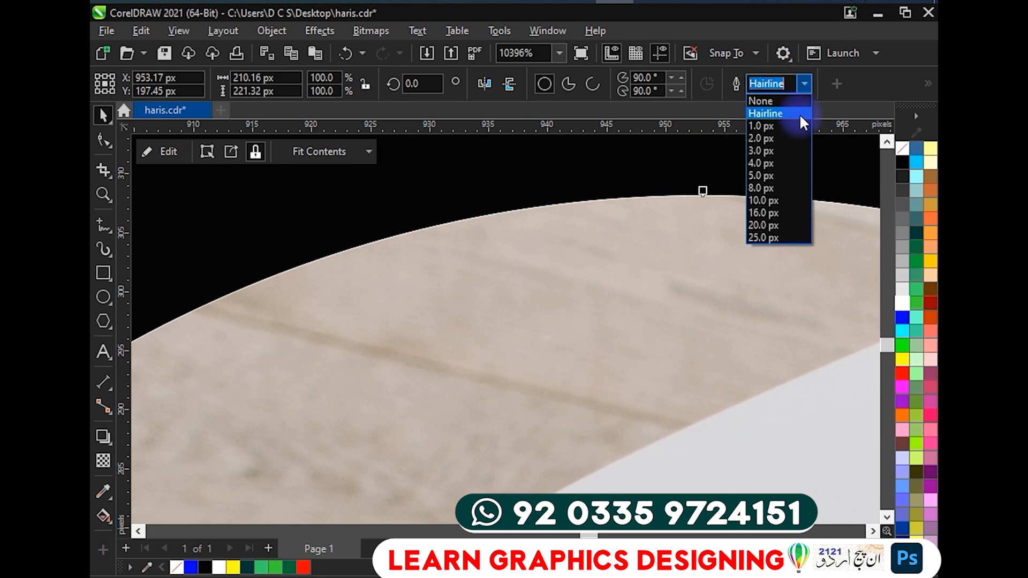
{"action": "left_click", "coordinate": [801, 229]}
{"action": "scroll", "coordinate": [725, 211], "scroll_direction": "down", "scroll_amount": 7}
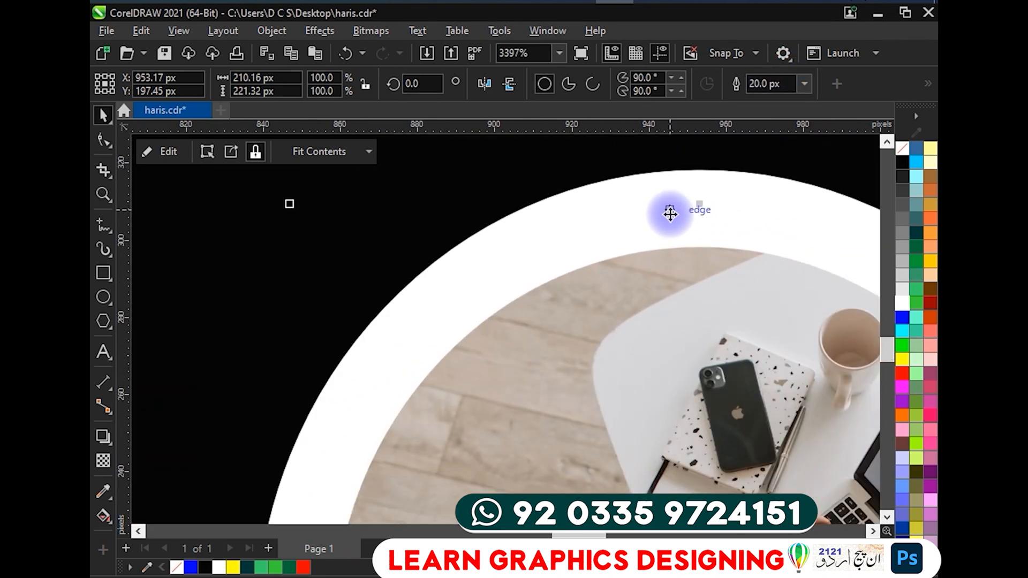
{"action": "left_click_drag", "start_coordinate": [727, 267], "coordinate": [695, 233]}
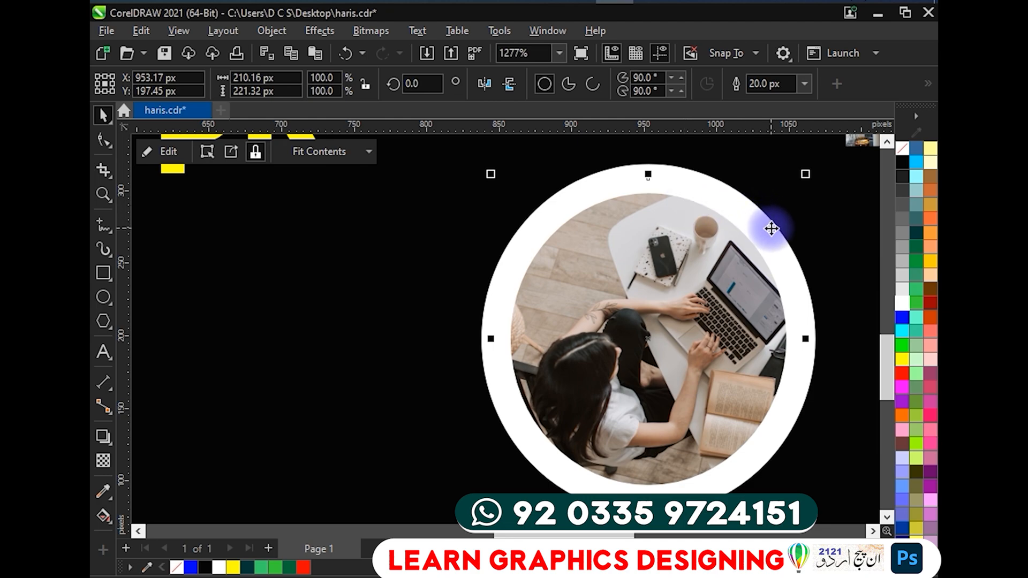
Set the outline width of the circular photo to 2 px and inspect the outline along its upper edge.
{"action": "left_click", "coordinate": [804, 84]}
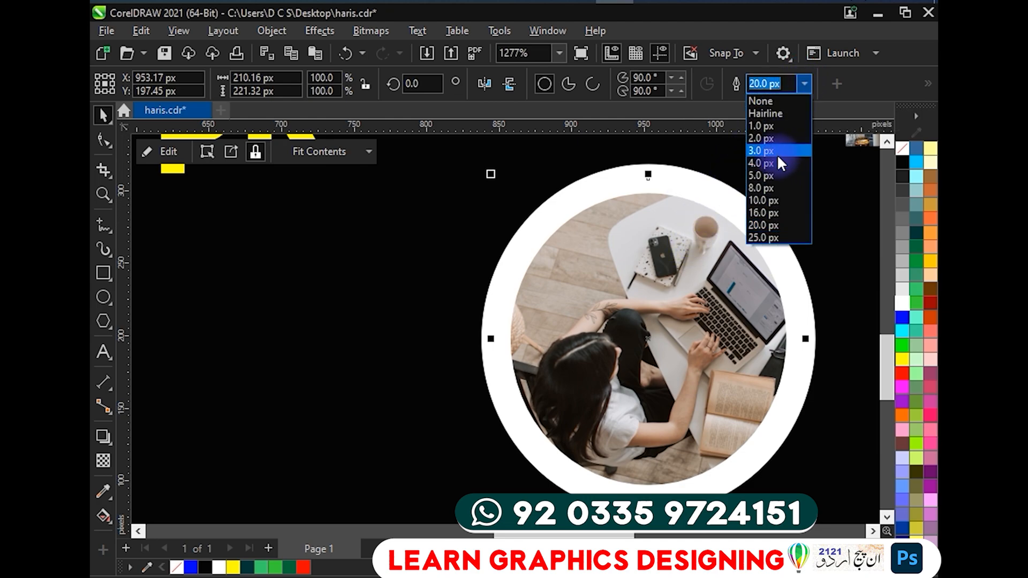
{"action": "left_click", "coordinate": [770, 138]}
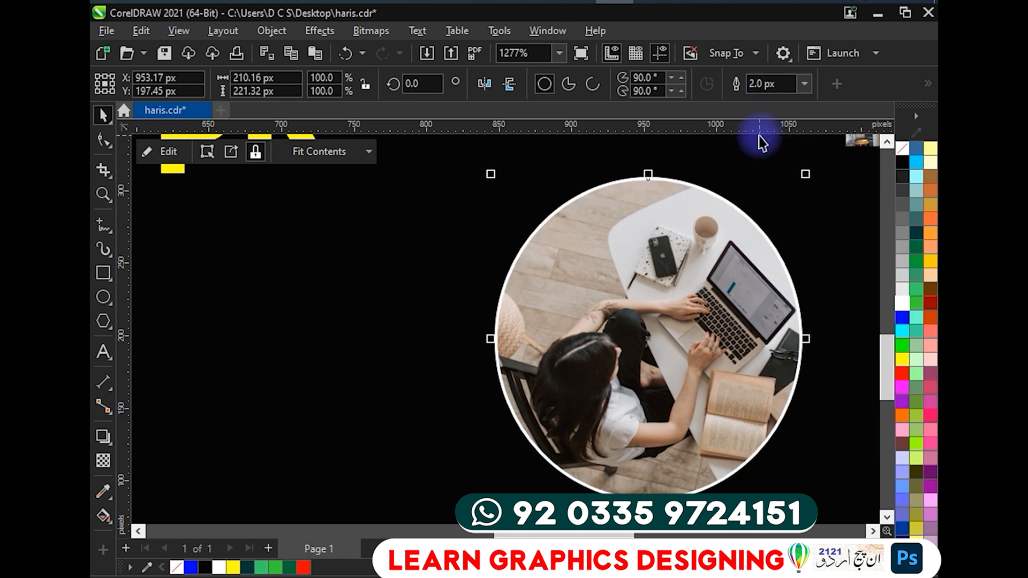
{"action": "scroll", "coordinate": [562, 195], "scroll_direction": "up", "scroll_amount": 4}
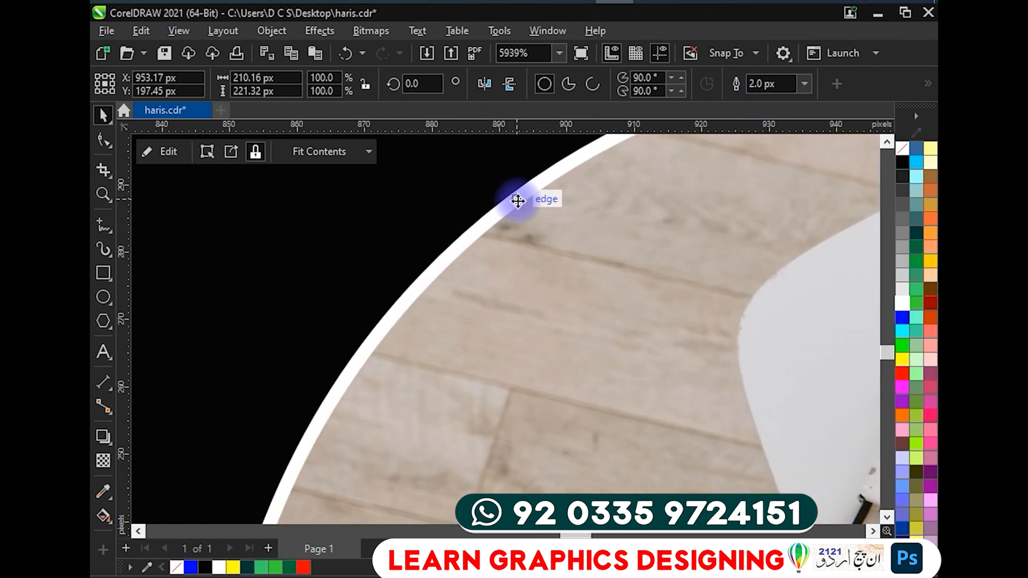
{"action": "scroll", "coordinate": [471, 223], "scroll_direction": "down", "scroll_amount": 1}
{"action": "scroll", "coordinate": [479, 227], "scroll_direction": "down", "scroll_amount": 1}
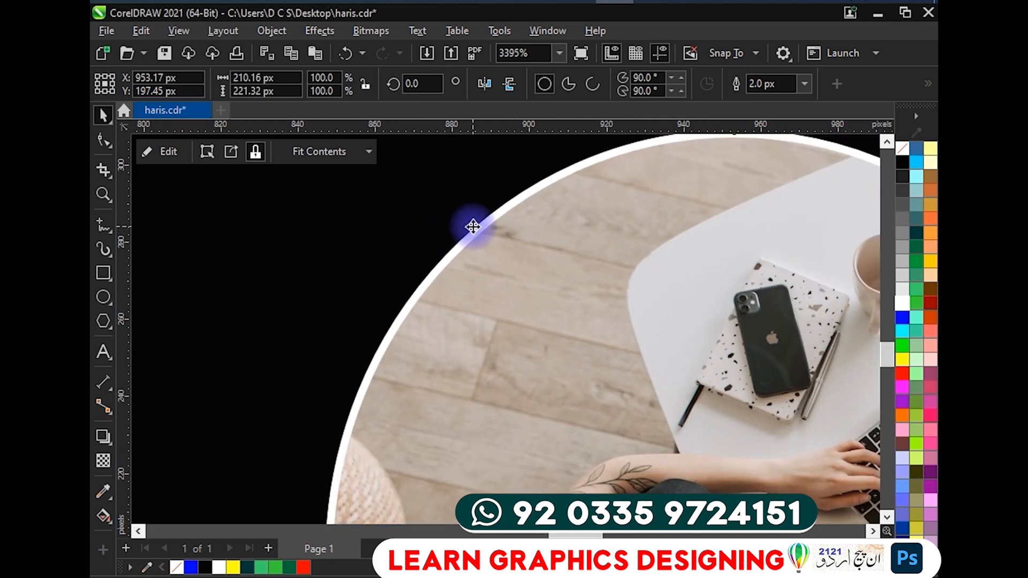
{"action": "scroll", "coordinate": [472, 227], "scroll_direction": "down", "scroll_amount": 1}
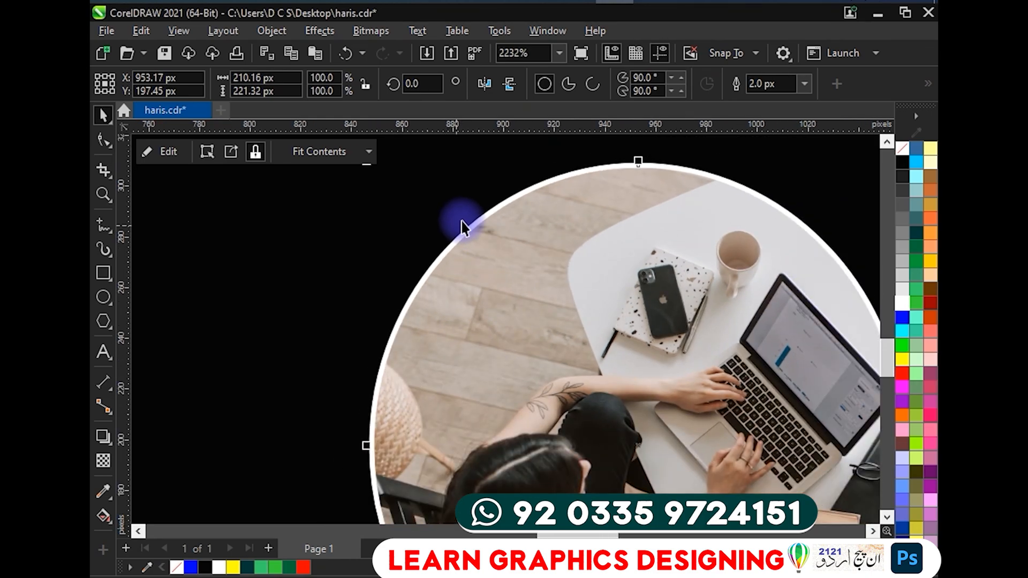
Set the outline width of the circular photo to 25 px.
{"action": "left_click", "coordinate": [804, 84]}
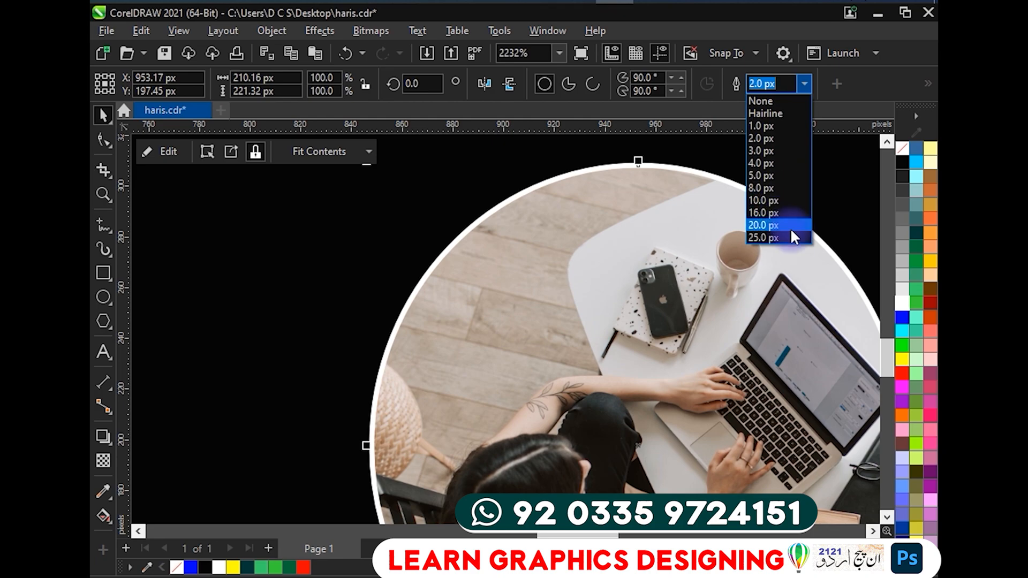
{"action": "left_click", "coordinate": [763, 238]}
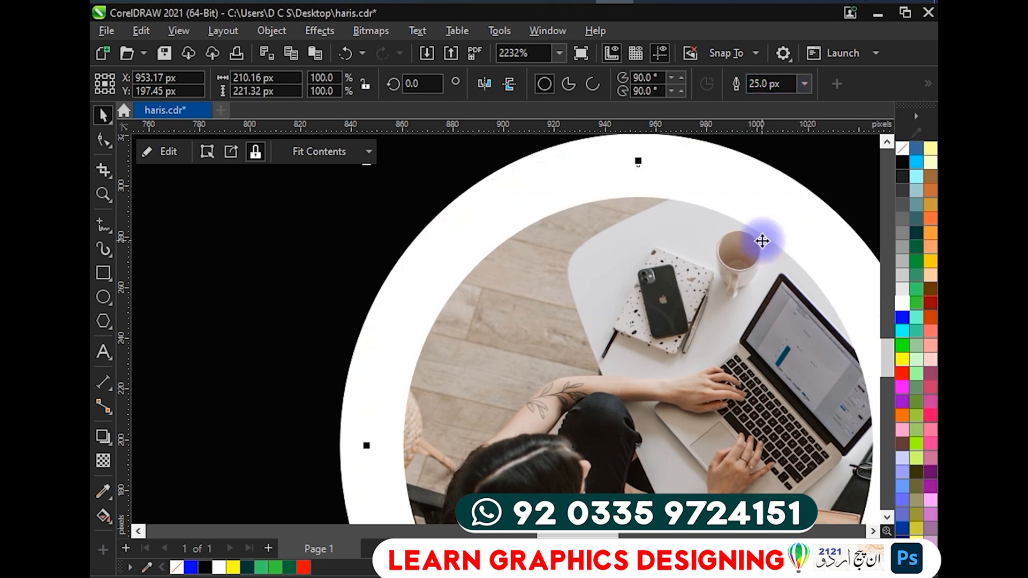
{"action": "scroll", "coordinate": [750, 188], "scroll_direction": "down", "scroll_amount": 4}
{"action": "scroll", "coordinate": [744, 203], "scroll_direction": "up", "scroll_amount": 2}
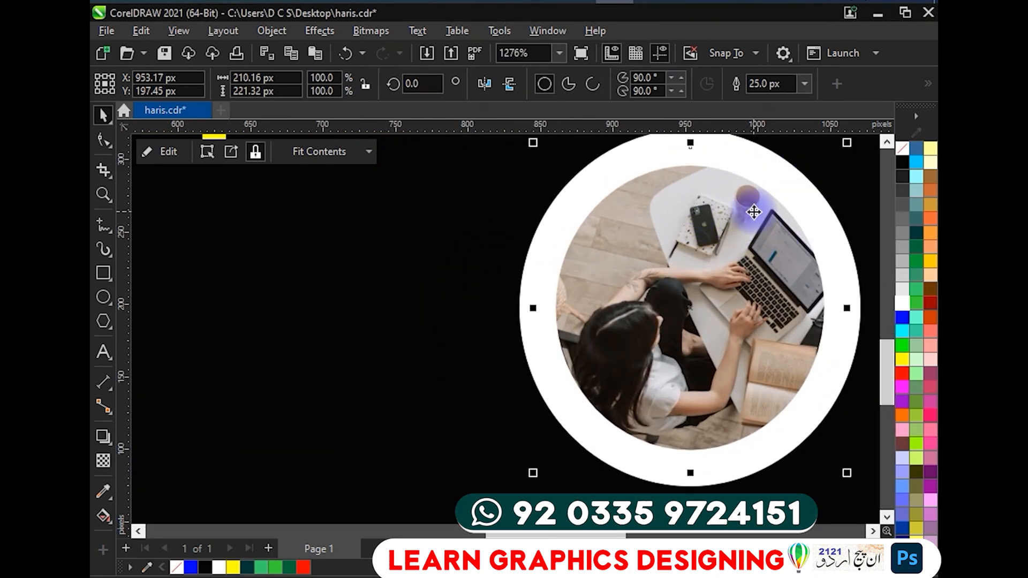
Reduce the outline width of the circular photo to 2 px and deselect the photo.
{"action": "left_click", "coordinate": [805, 84]}
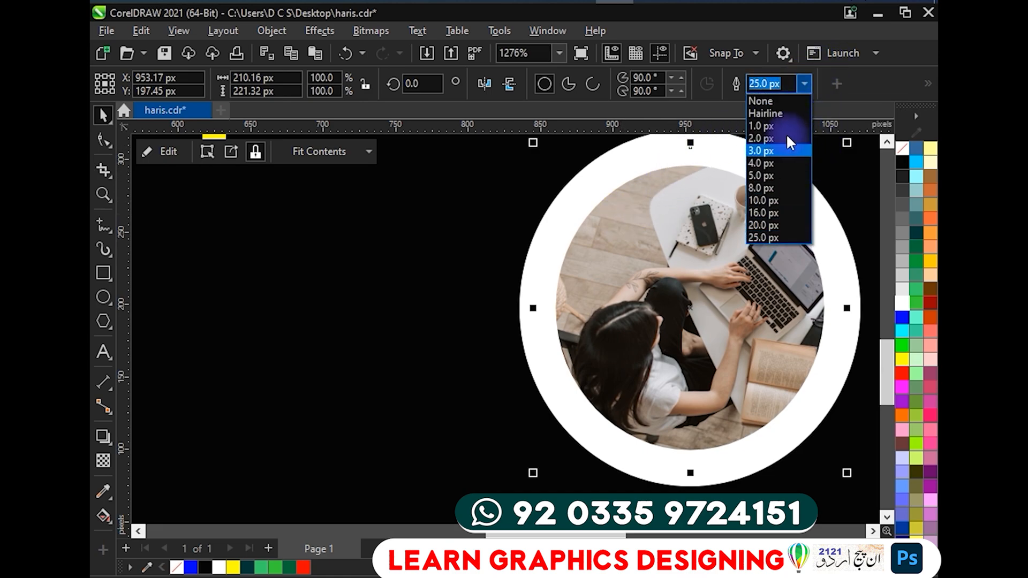
{"action": "left_click", "coordinate": [765, 137]}
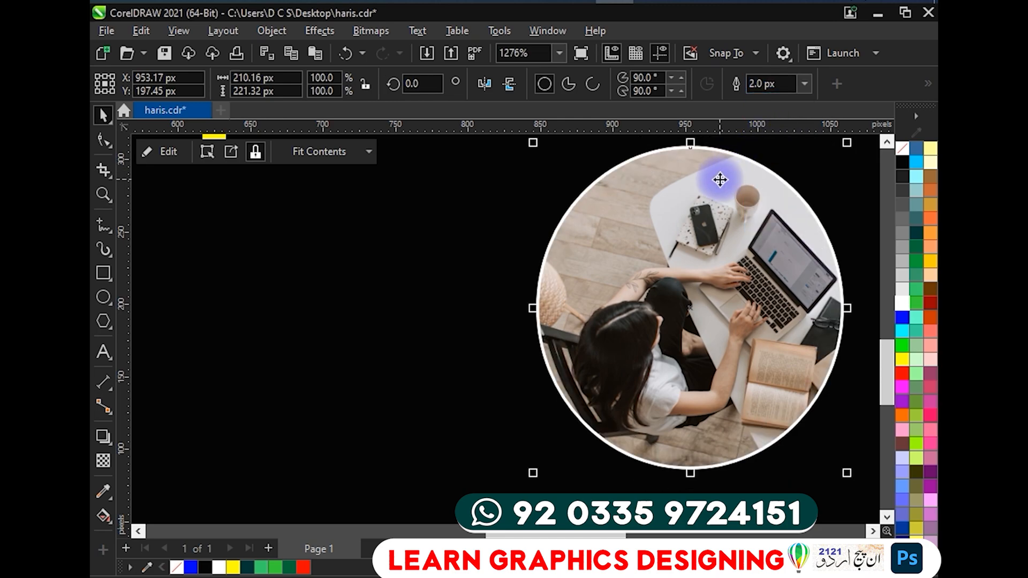
{"action": "scroll", "coordinate": [605, 160], "scroll_direction": "up", "scroll_amount": 1}
{"action": "scroll", "coordinate": [605, 162], "scroll_direction": "up", "scroll_amount": 2}
{"action": "key", "text": "Escape"}
{"action": "key", "text": "F4"}
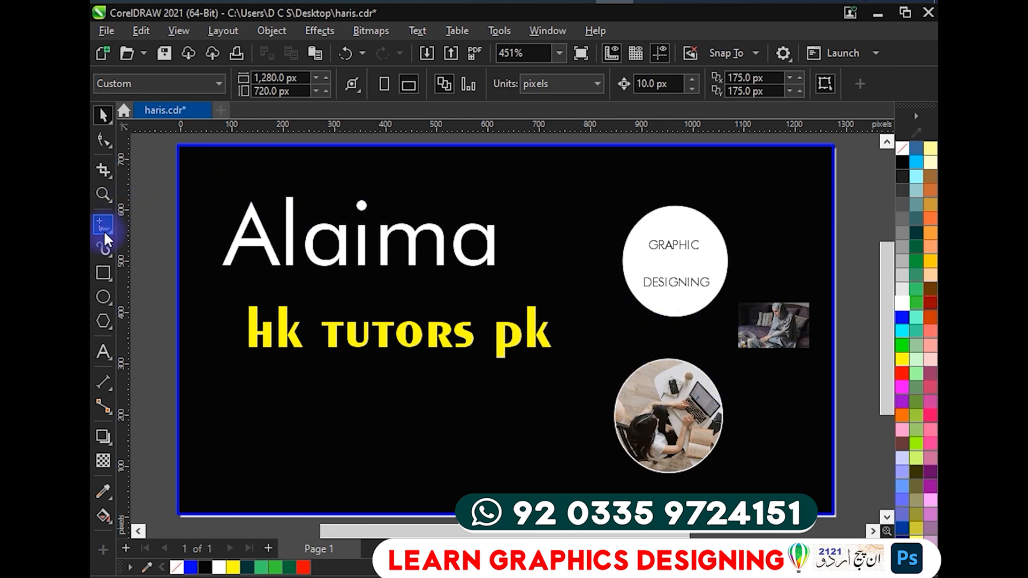
Draw a rectangle about 376 by 201 px in the empty area to the right of the banner page.
{"action": "left_click", "coordinate": [106, 272]}
{"action": "scroll", "coordinate": [332, 236], "scroll_direction": "down", "scroll_amount": 2}
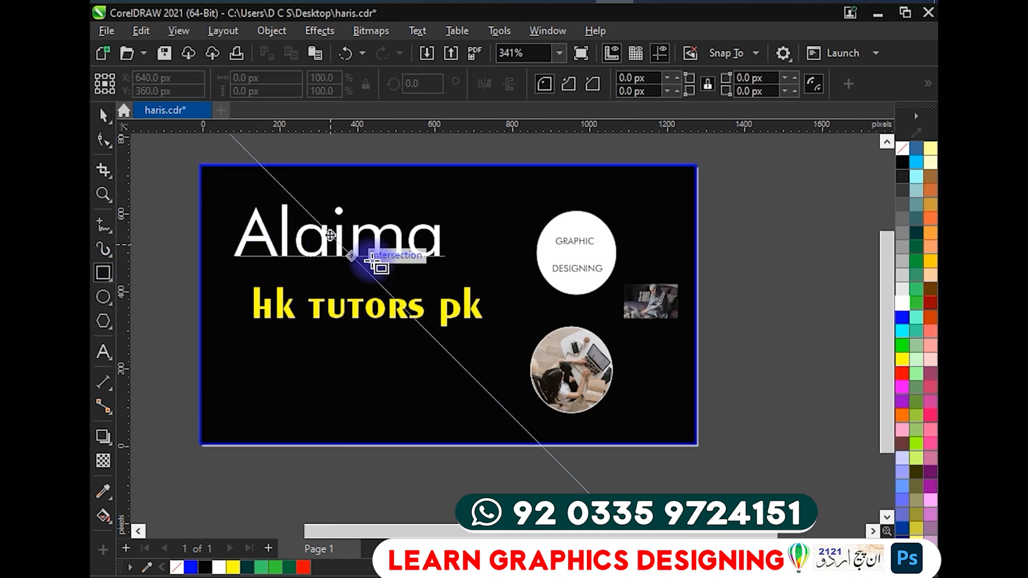
{"action": "scroll", "coordinate": [343, 268], "scroll_direction": "right", "scroll_amount": 5}
{"action": "left_click_drag", "start_coordinate": [498, 227], "coordinate": [645, 305]}
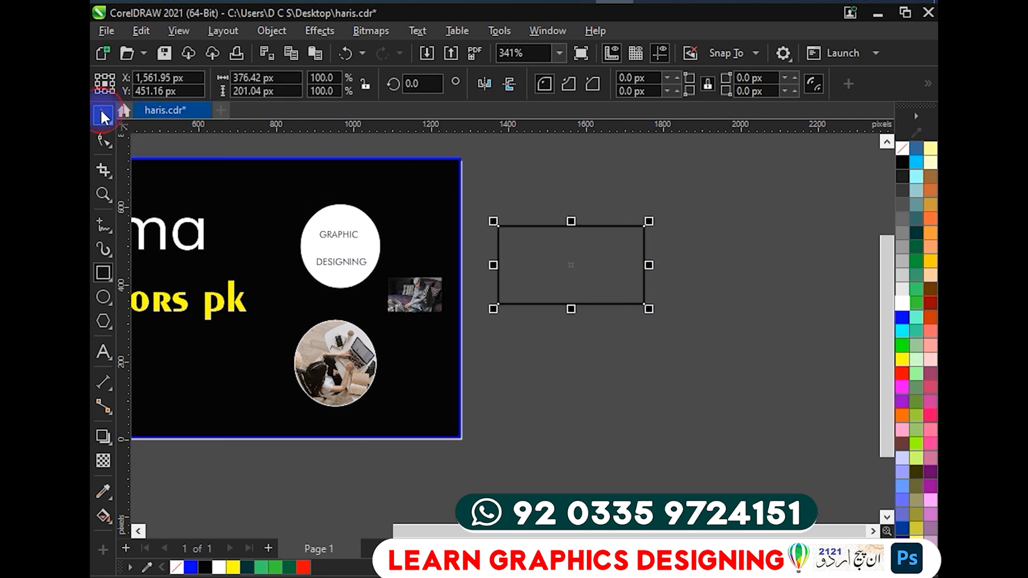
{"action": "left_click", "coordinate": [102, 112]}
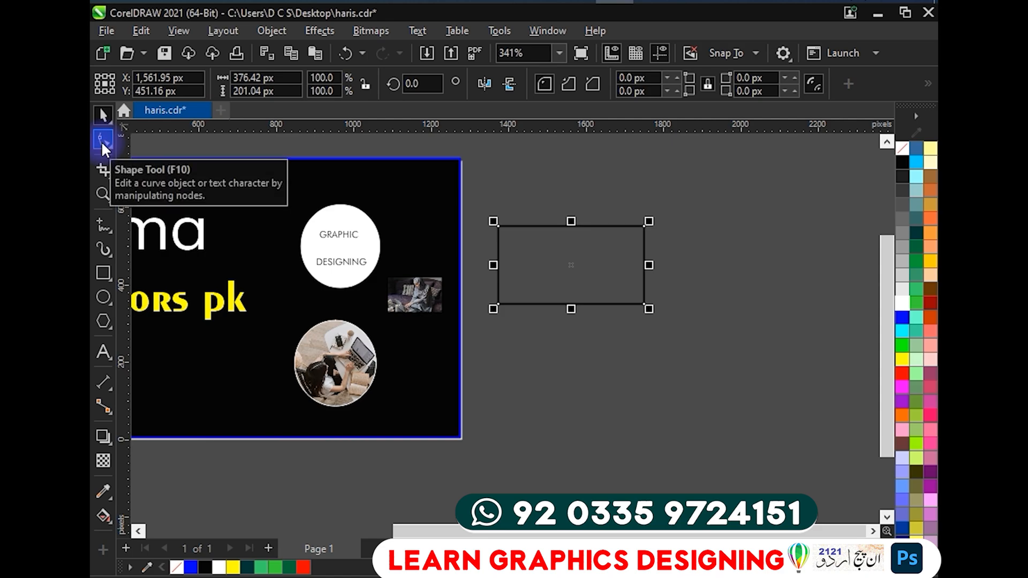
Round all four corners of the new rectangle with the Shape tool to a radius of about 49 px.
{"action": "left_click", "coordinate": [103, 142]}
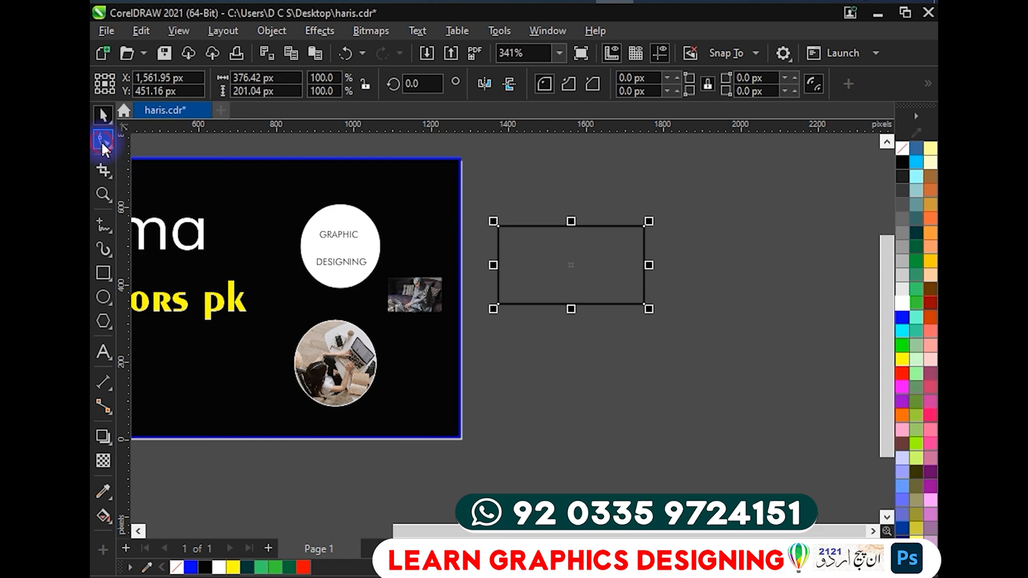
{"action": "scroll", "coordinate": [475, 243], "scroll_direction": "up", "scroll_amount": 4}
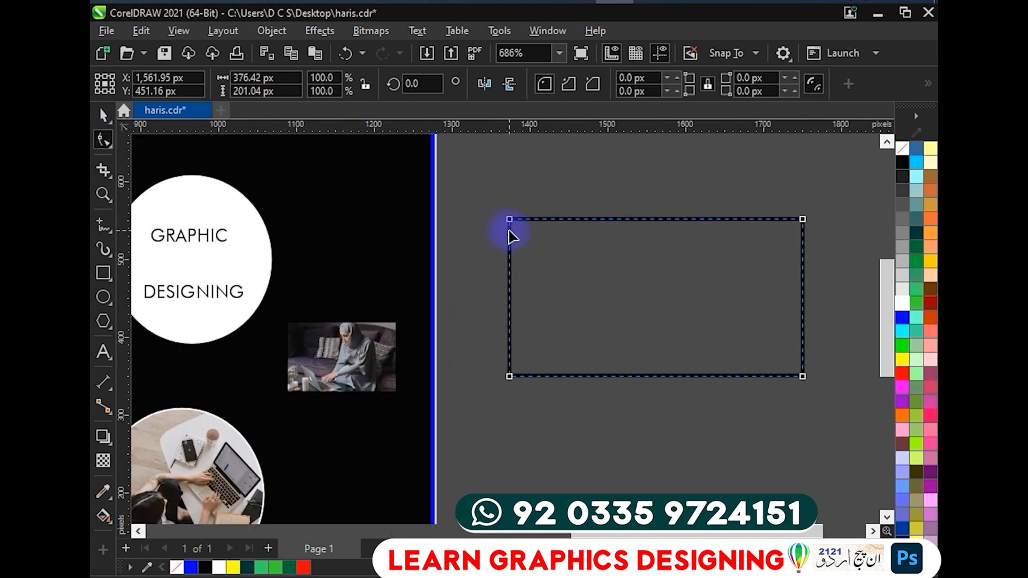
{"action": "scroll", "coordinate": [308, 235], "scroll_direction": "up", "scroll_amount": 1}
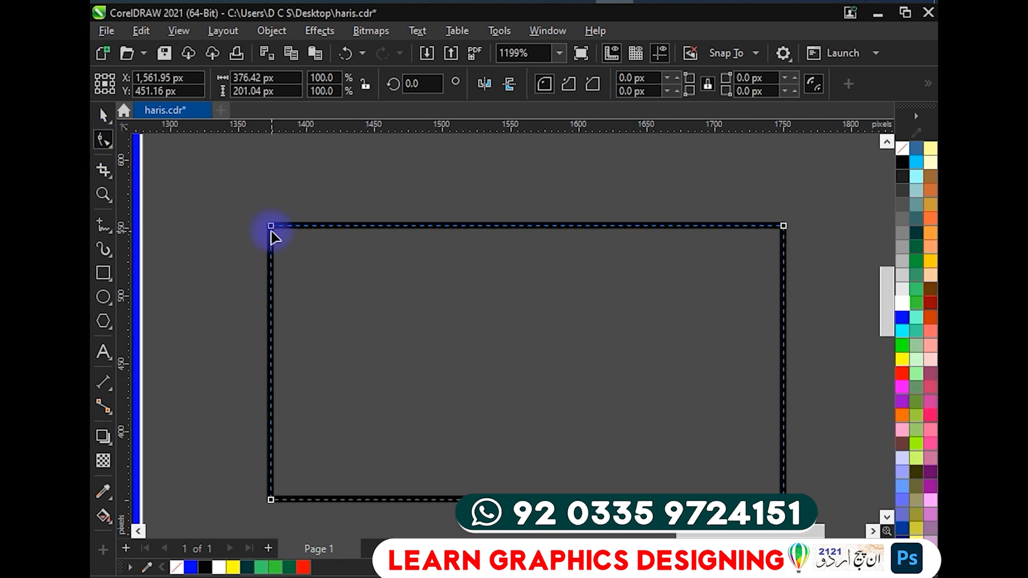
{"action": "left_click_drag", "start_coordinate": [272, 227], "coordinate": [292, 227]}
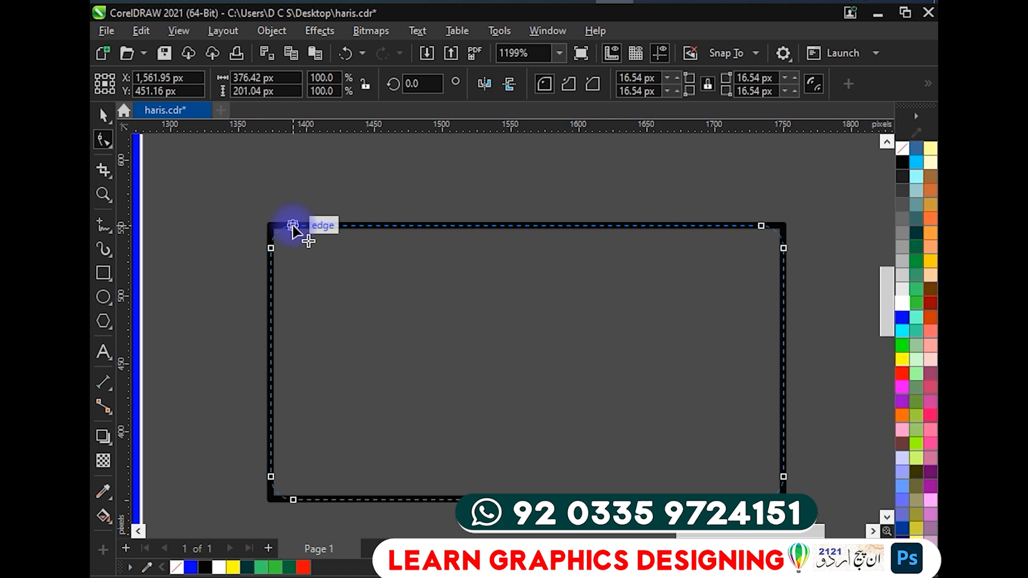
{"action": "left_click_drag", "start_coordinate": [293, 228], "coordinate": [338, 225]}
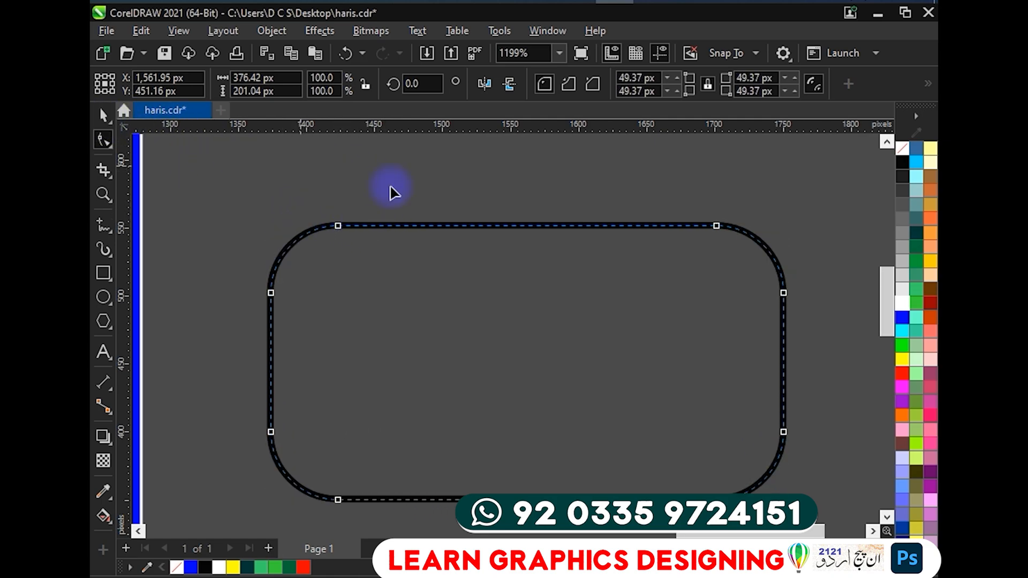
Try a blue fill on the rounded rectangle, replace it with white, and deselect the shape.
{"action": "left_click", "coordinate": [909, 318]}
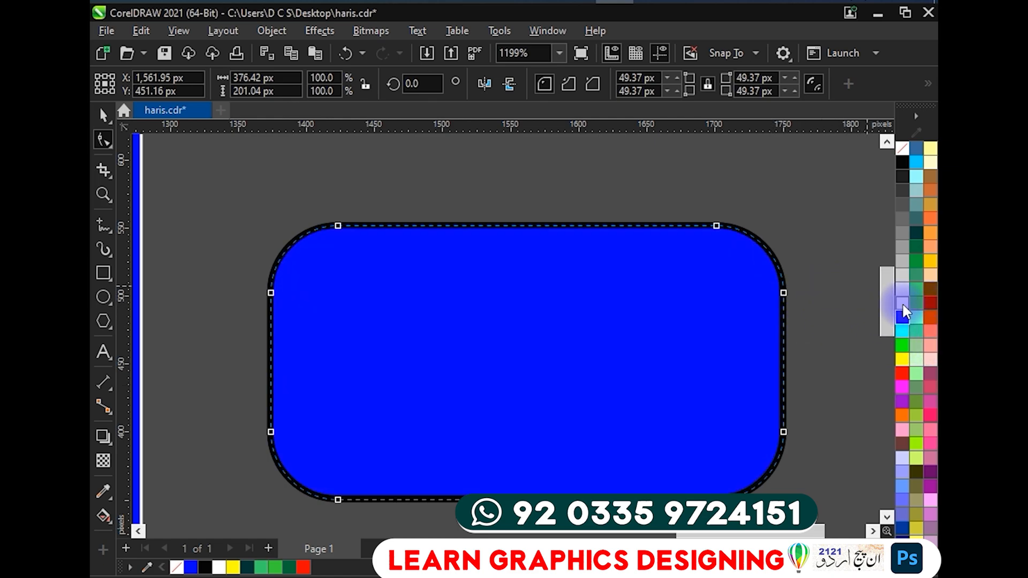
{"action": "left_click", "coordinate": [902, 303]}
{"action": "left_click", "coordinate": [755, 206]}
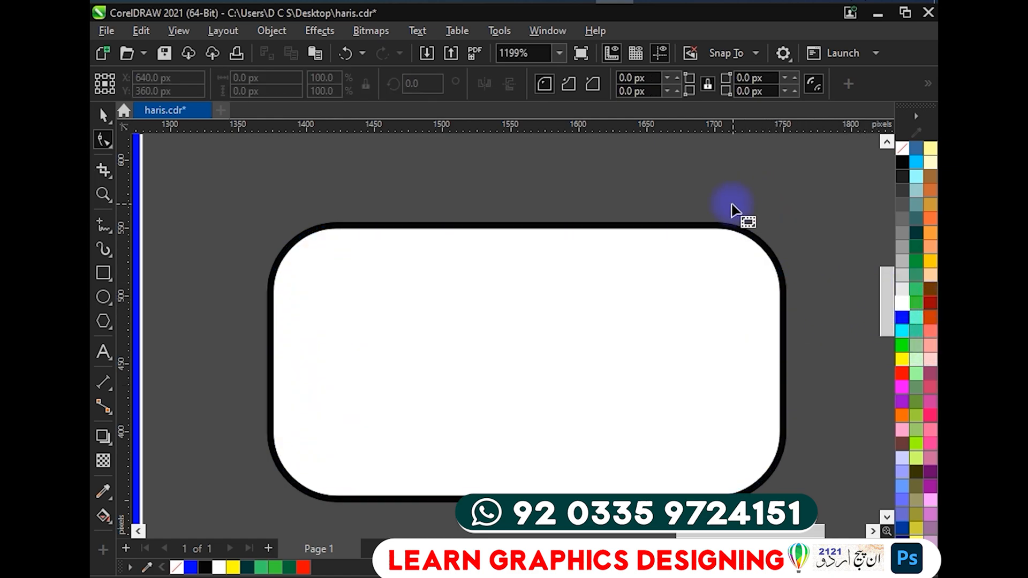
Reduce the corner radius of the white rectangle to about 18 px and deselect it.
{"action": "left_click", "coordinate": [357, 222]}
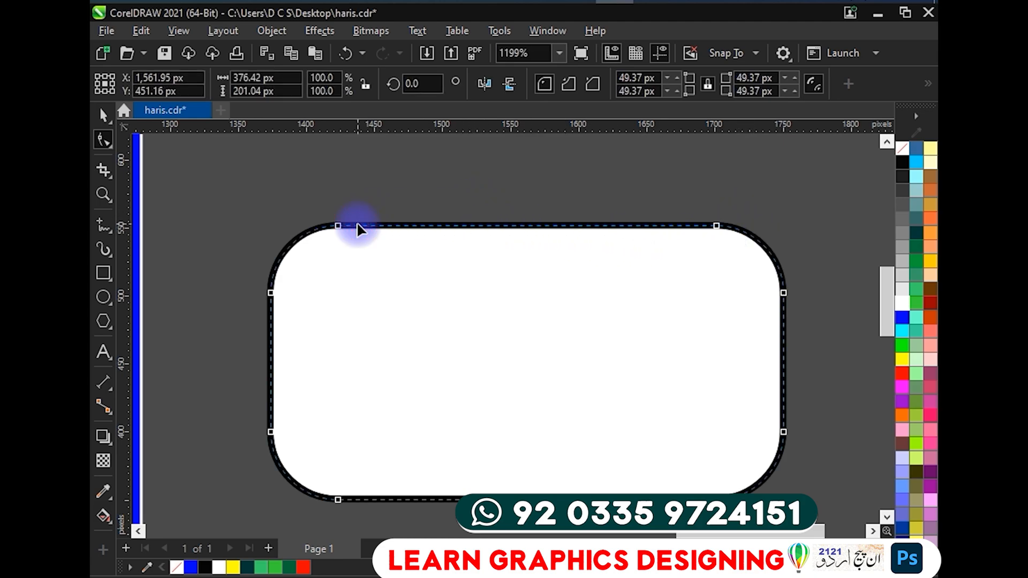
{"action": "left_click_drag", "start_coordinate": [335, 224], "coordinate": [295, 231]}
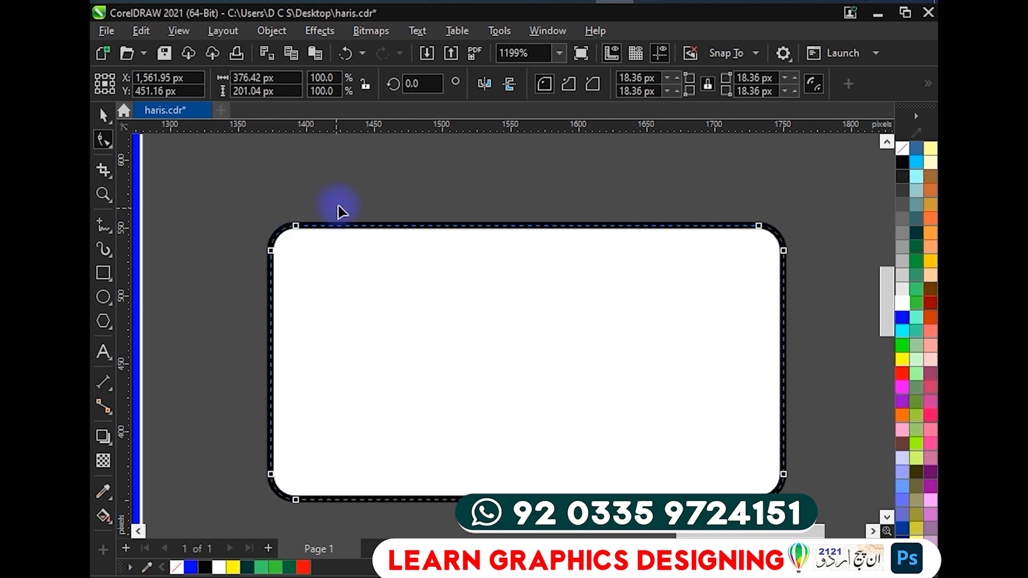
{"action": "left_click", "coordinate": [356, 199]}
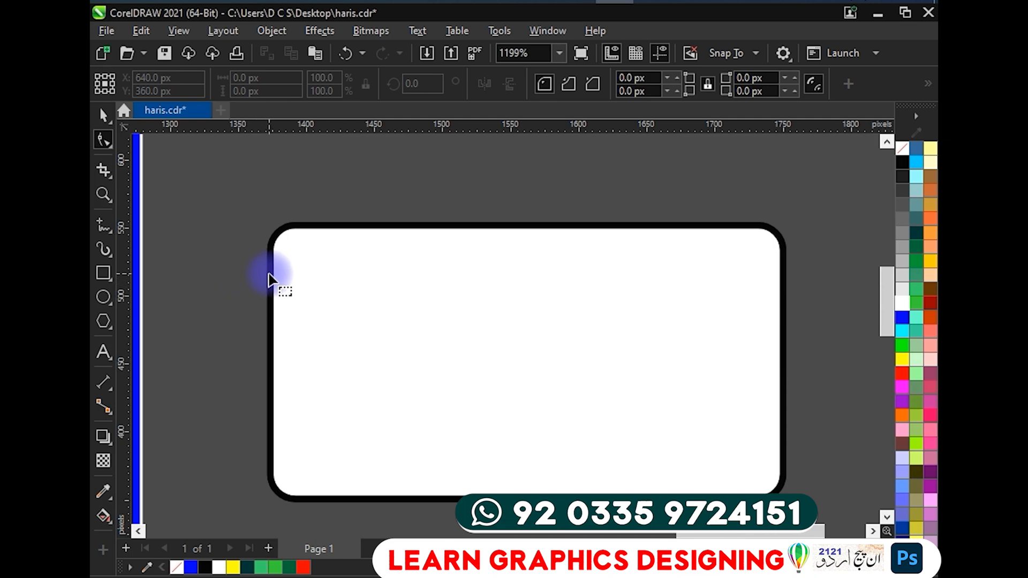
Round the white rectangle's corners fully into a pill shape and reduce its height to about 80 px from the bottom edge.
{"action": "left_click", "coordinate": [281, 237]}
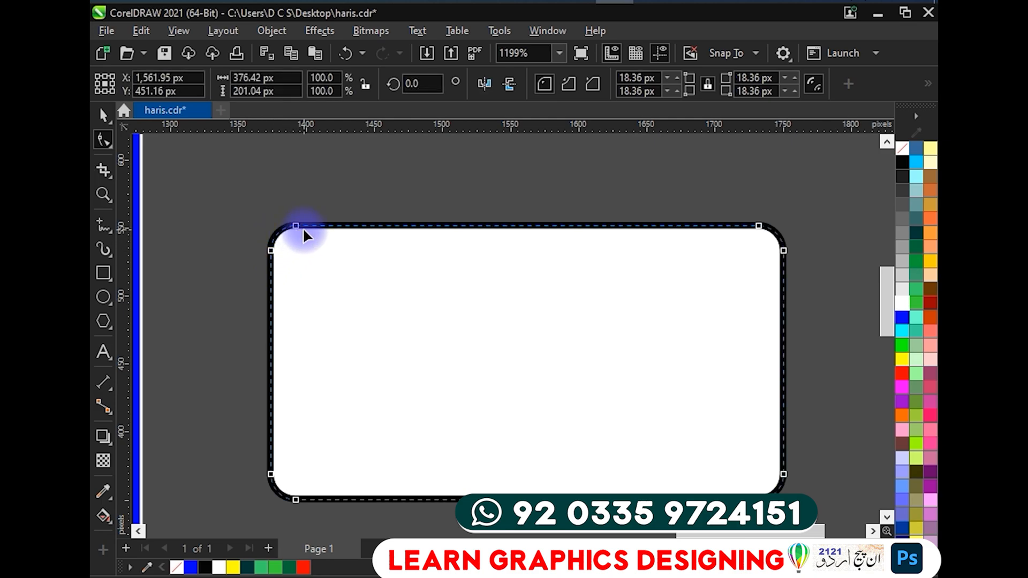
{"action": "left_click_drag", "start_coordinate": [300, 225], "coordinate": [621, 268]}
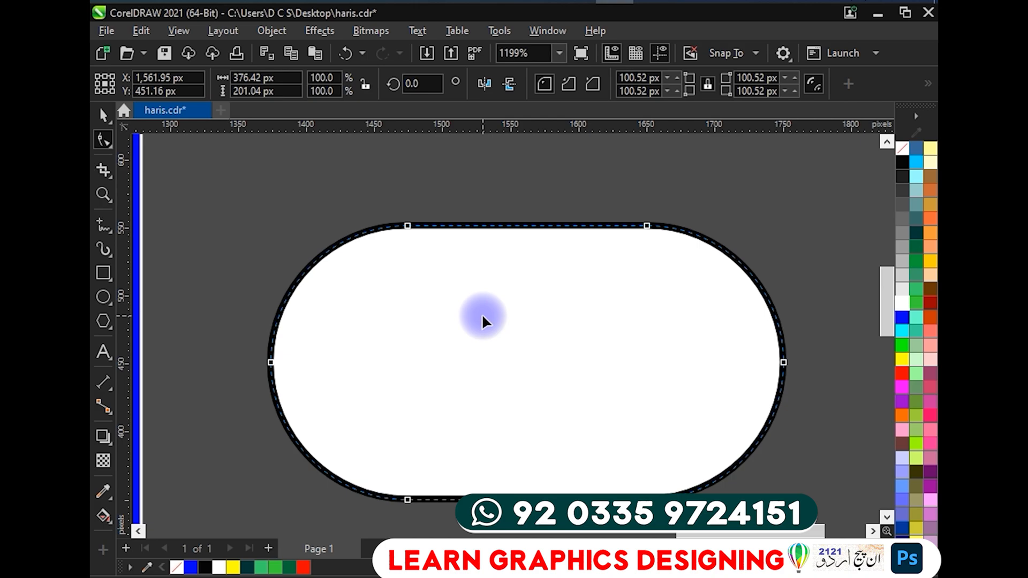
{"action": "left_click", "coordinate": [103, 114]}
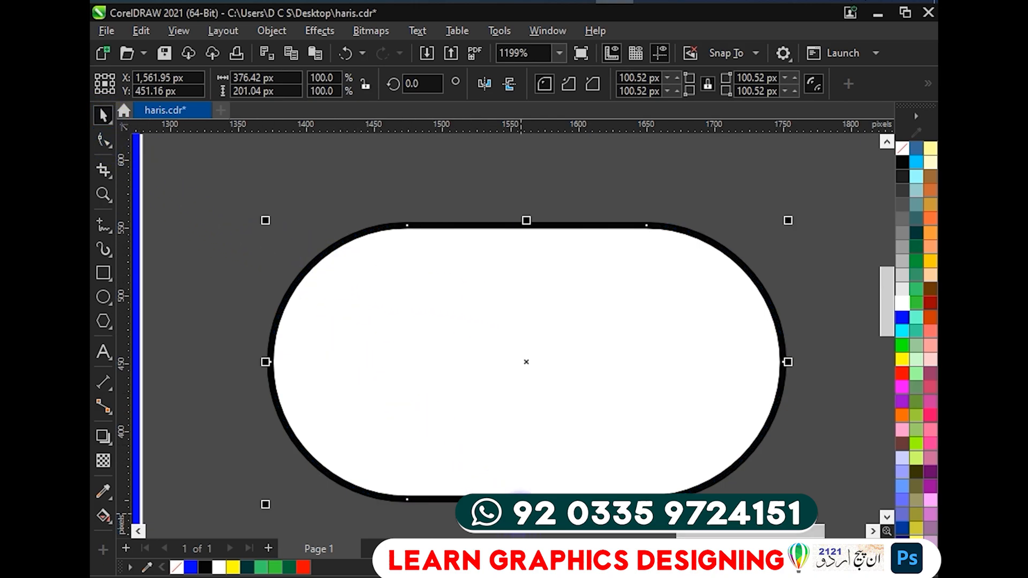
{"action": "left_click_drag", "start_coordinate": [526, 504], "coordinate": [503, 341]}
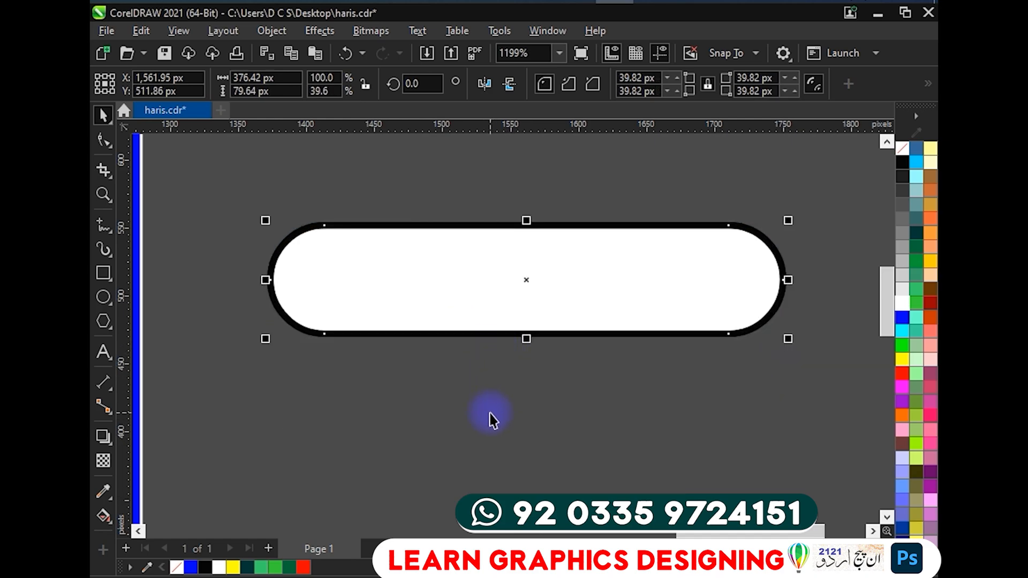
{"action": "left_click", "coordinate": [493, 422]}
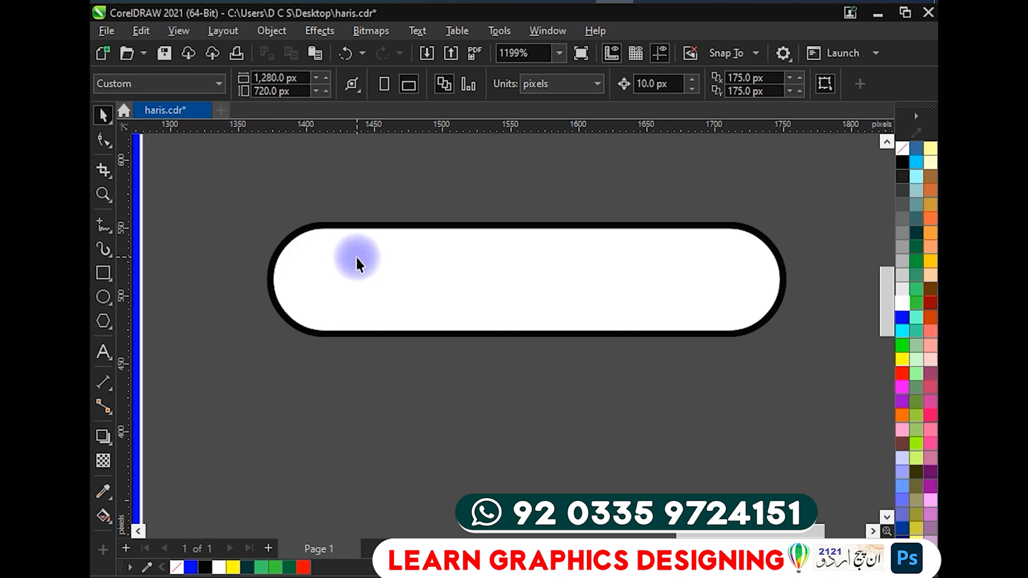
{"action": "left_click", "coordinate": [342, 253]}
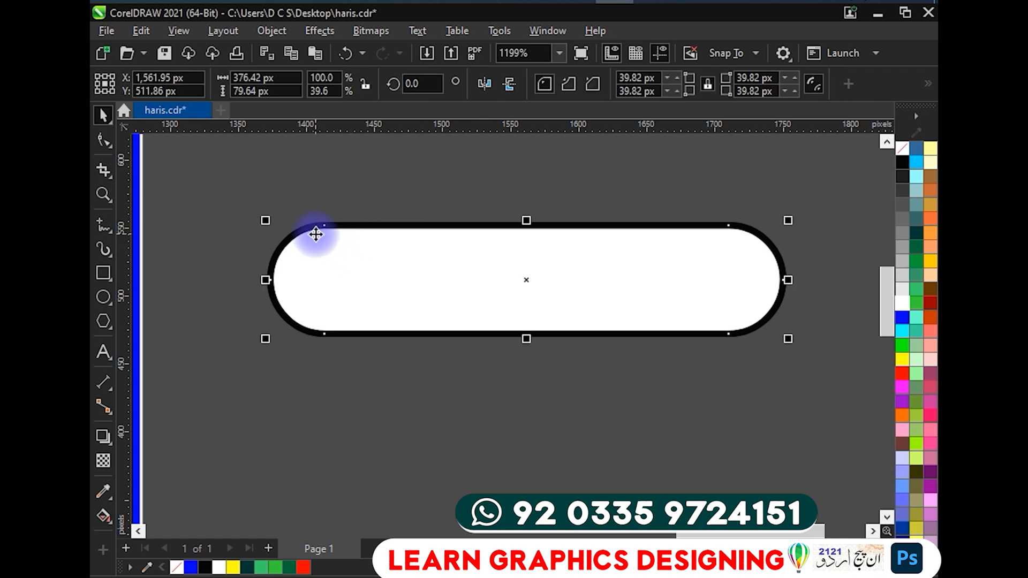
Draw a rectangle about 187 x 45 px below the white pill and round its corners with the Shape tool to about 12 px.
{"action": "left_click", "coordinate": [104, 273]}
{"action": "left_click_drag", "start_coordinate": [269, 386], "coordinate": [524, 447]}
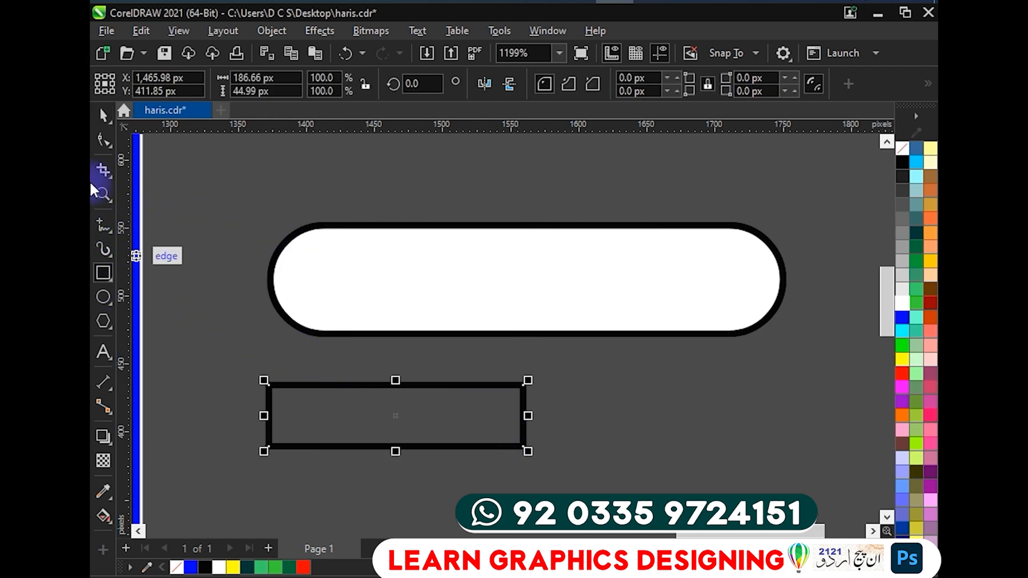
{"action": "left_click", "coordinate": [104, 141]}
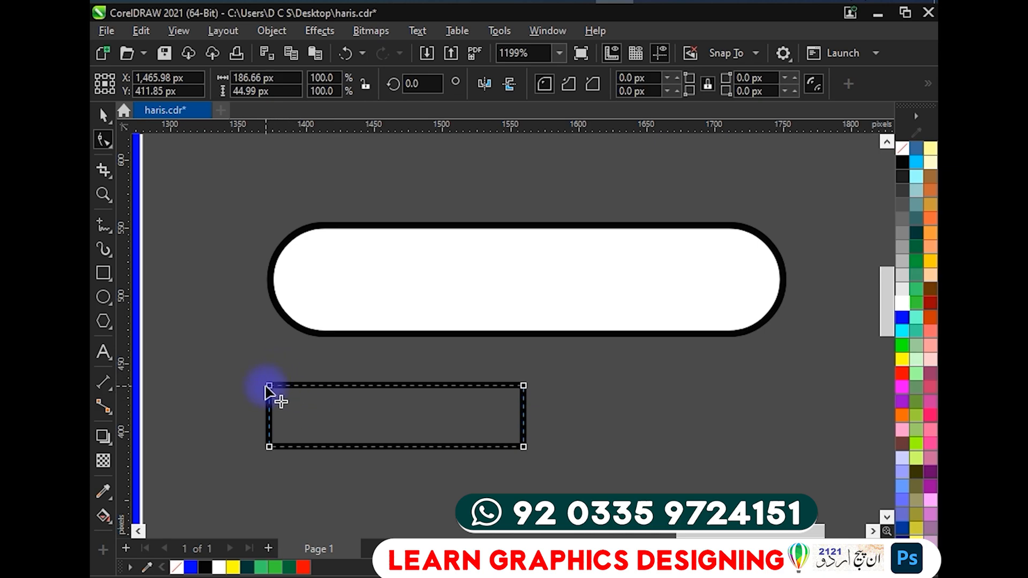
{"action": "left_click_drag", "start_coordinate": [275, 388], "coordinate": [427, 227]}
{"action": "scroll", "coordinate": [276, 382], "scroll_direction": "up", "scroll_amount": 9}
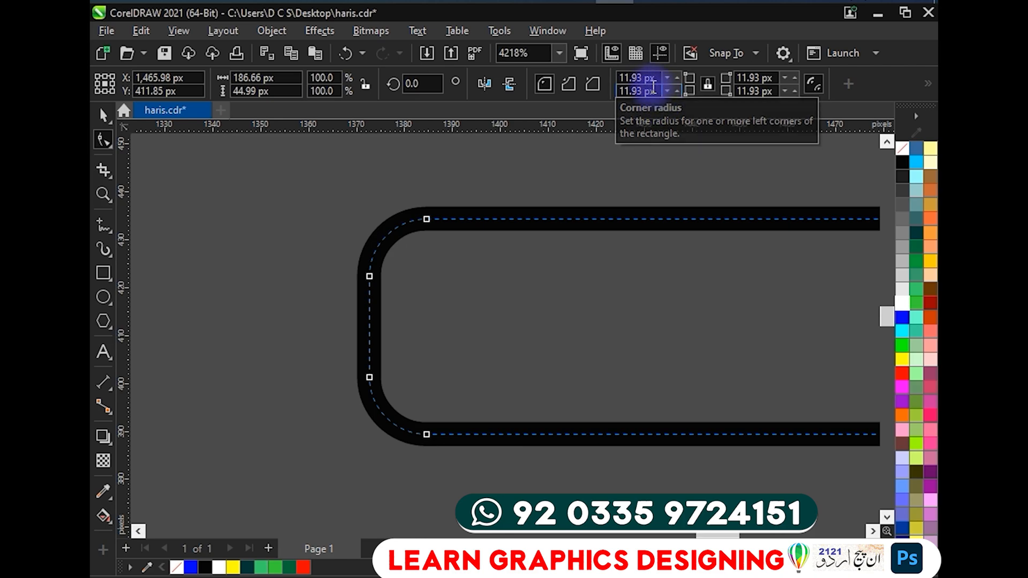
Set the new rectangle's corner radius to 4 px.
{"action": "left_click", "coordinate": [649, 78]}
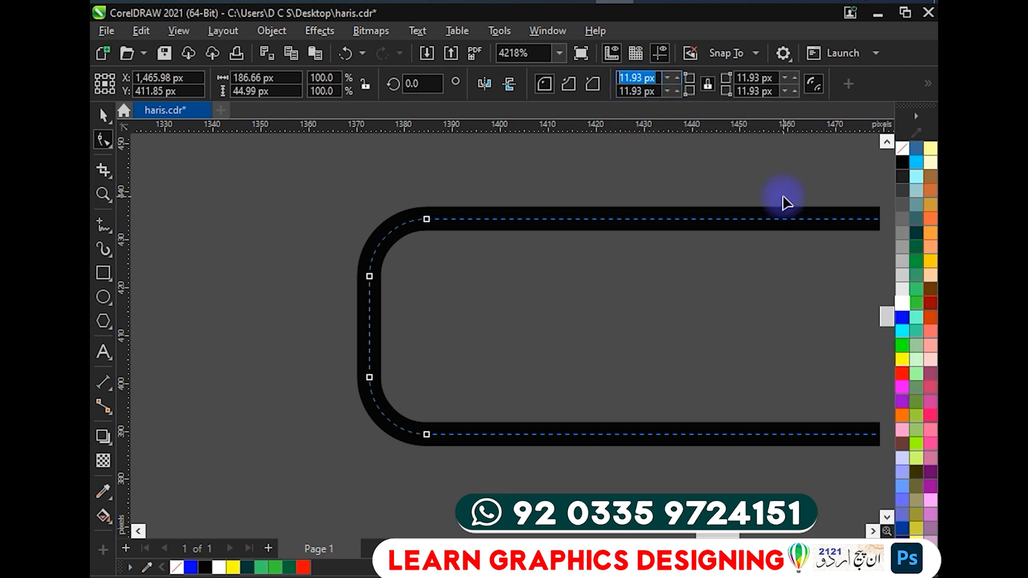
{"action": "type", "text": "4"}
{"action": "key", "text": "Return"}
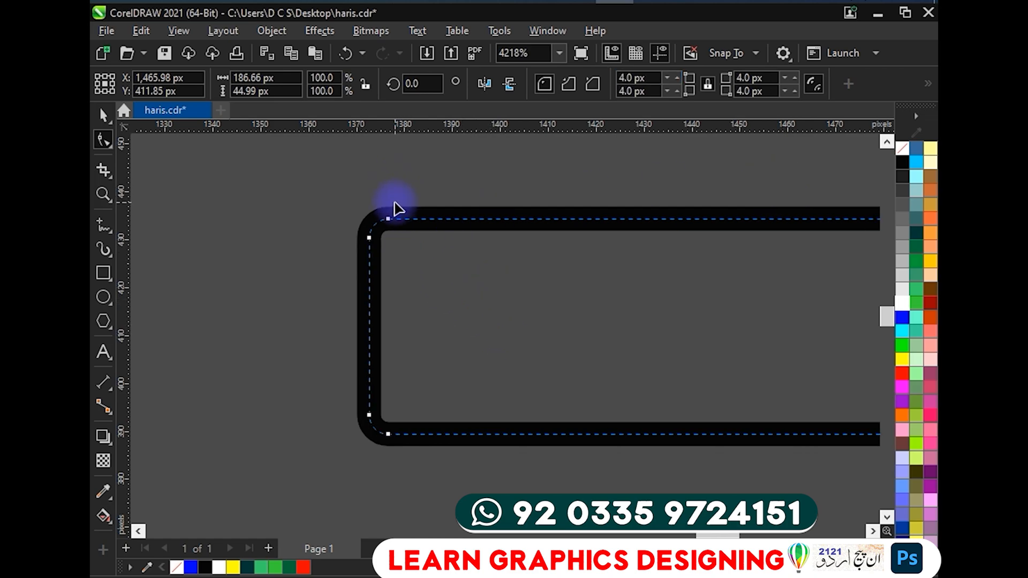
Enlarge the rectangle's corner radius with the Shape tool to about 8 px and reduce it again to about 4 px.
{"action": "scroll", "coordinate": [394, 210], "scroll_direction": "up", "scroll_amount": 2}
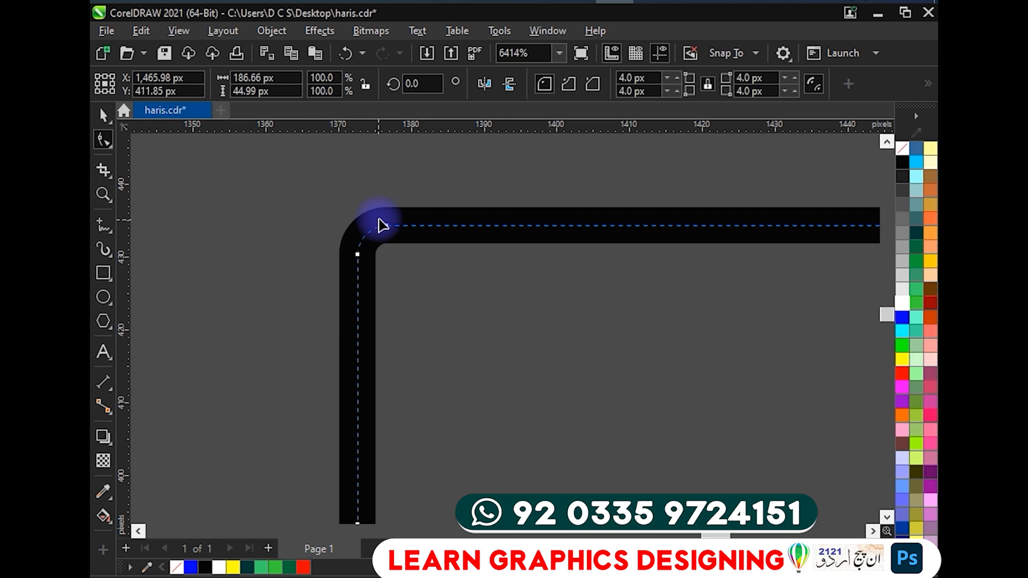
{"action": "left_click_drag", "start_coordinate": [387, 227], "coordinate": [414, 250]}
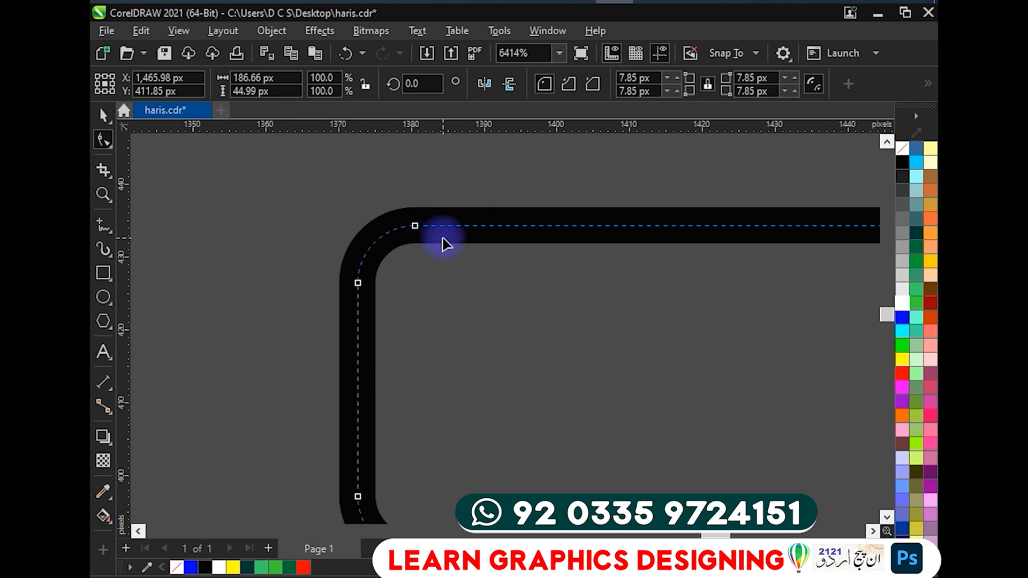
{"action": "left_click_drag", "start_coordinate": [415, 226], "coordinate": [385, 230]}
{"action": "scroll", "coordinate": [396, 233], "scroll_direction": "down", "scroll_amount": 4}
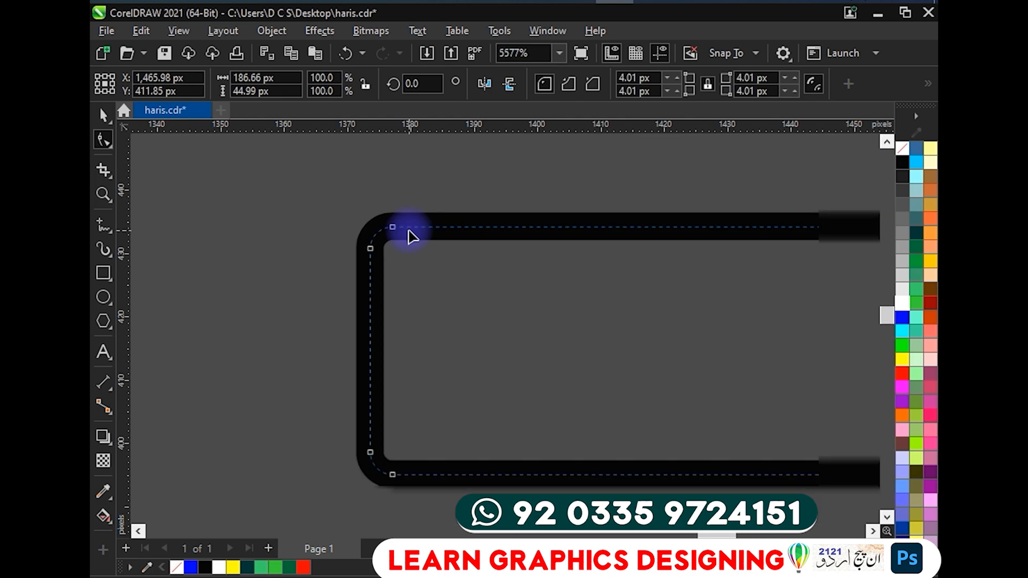
{"action": "left_click_drag", "start_coordinate": [471, 261], "coordinate": [364, 325]}
{"action": "scroll", "coordinate": [423, 283], "scroll_direction": "down", "scroll_amount": 1}
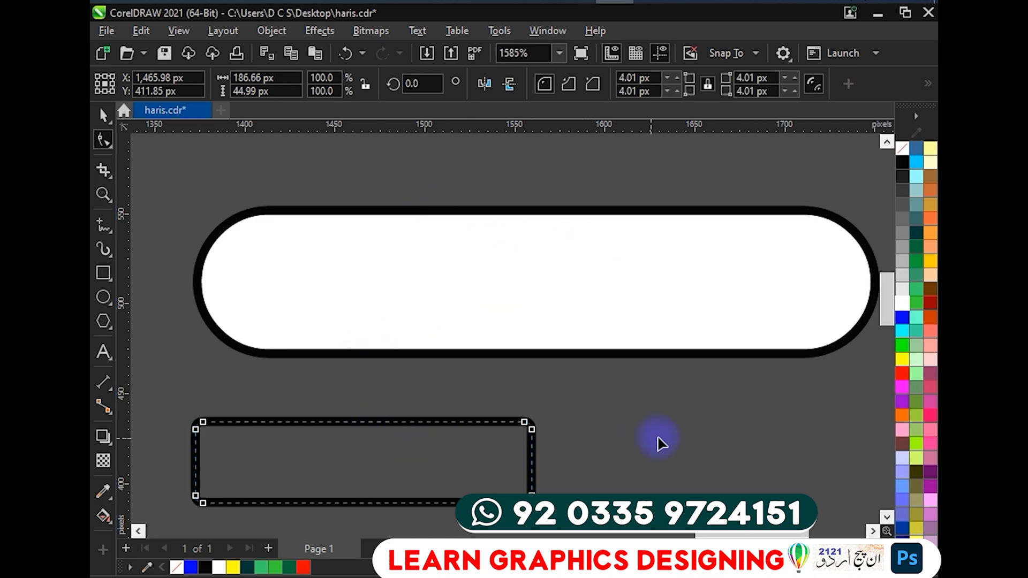
Fill the small rounded rectangle with black and deselect it.
{"action": "left_click", "coordinate": [902, 160]}
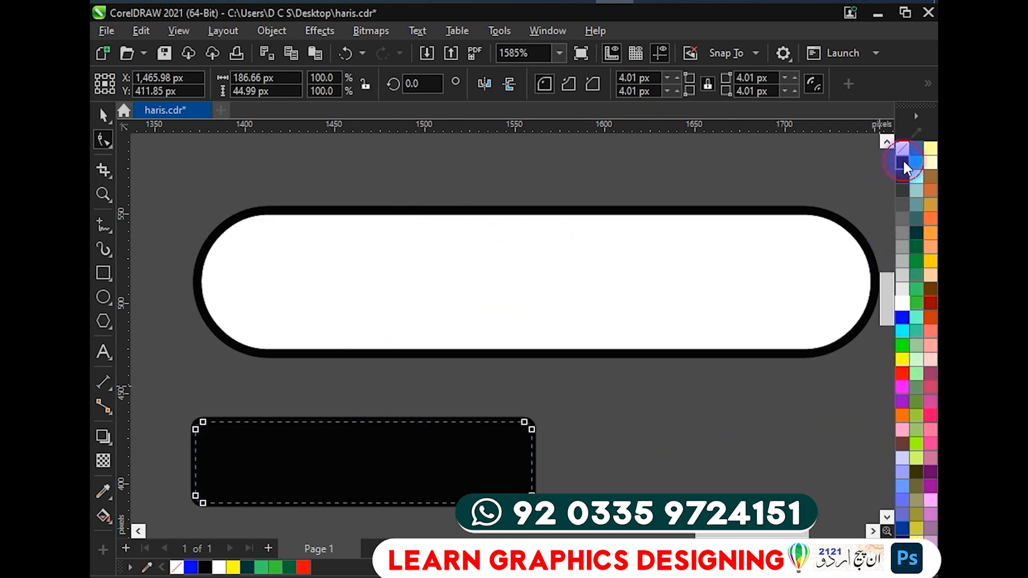
{"action": "left_click", "coordinate": [726, 408]}
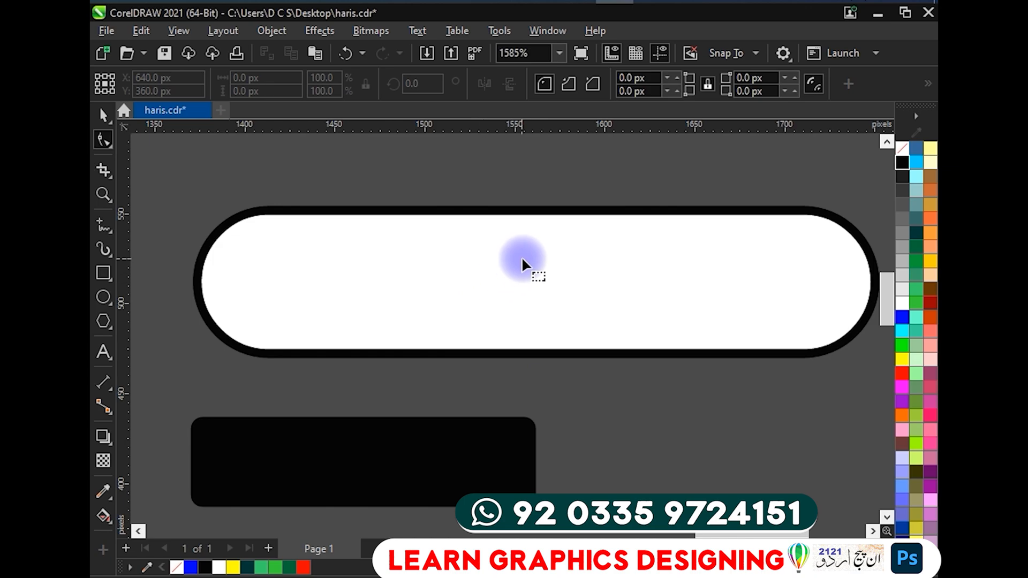
{"action": "scroll", "coordinate": [214, 356], "scroll_direction": "down", "scroll_amount": 3}
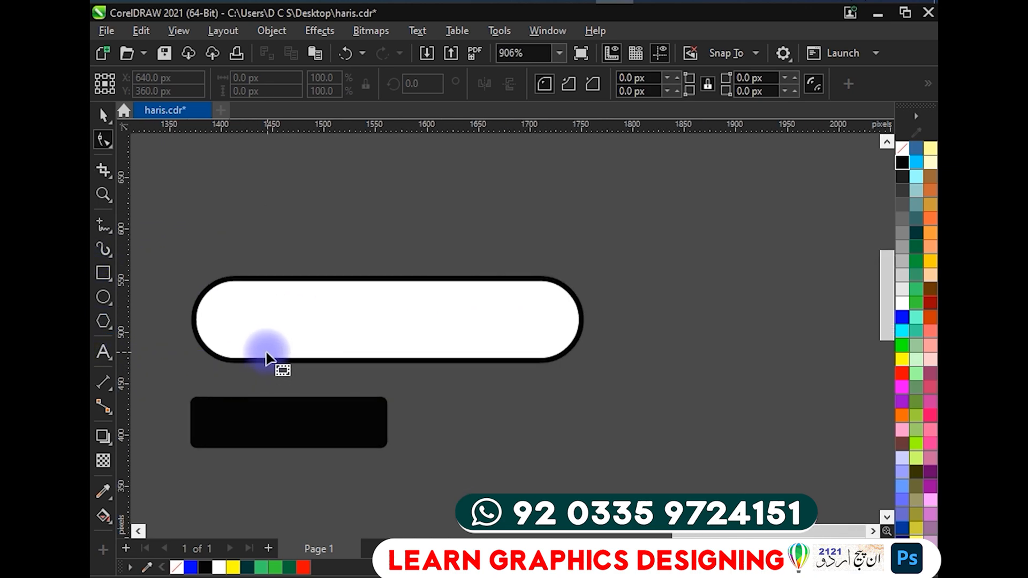
{"action": "left_click", "coordinate": [103, 114]}
{"action": "scroll", "coordinate": [321, 264], "scroll_direction": "down", "scroll_amount": 3}
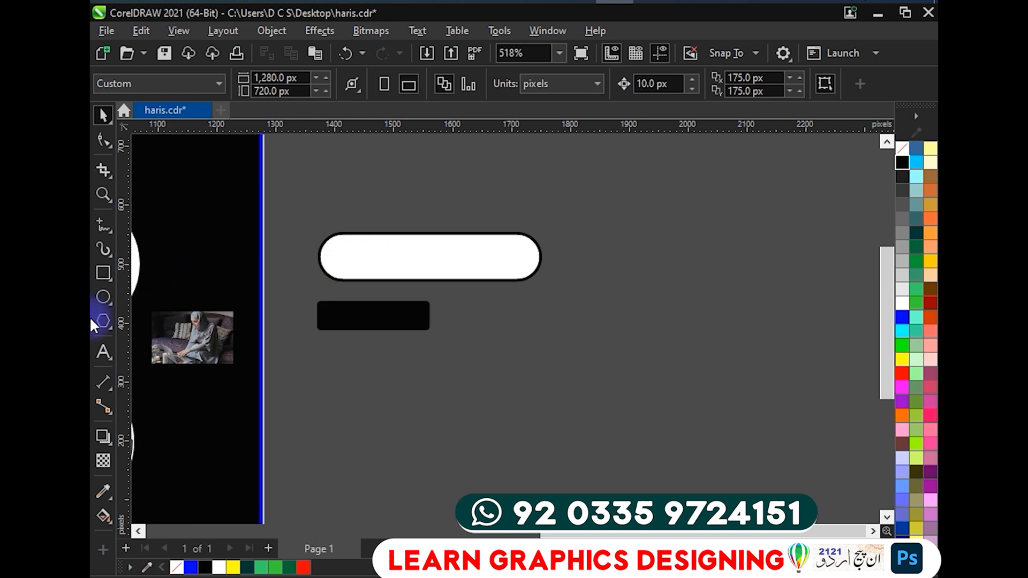
{"action": "left_click", "coordinate": [105, 351]}
{"action": "scroll", "coordinate": [322, 287], "scroll_direction": "up", "scroll_amount": 3}
{"action": "left_click", "coordinate": [362, 252]}
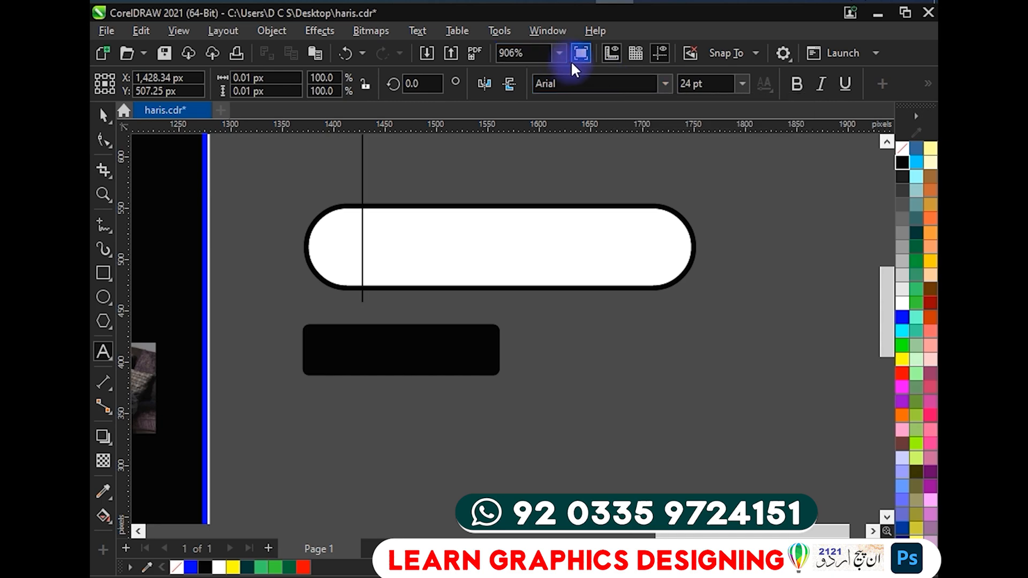
{"action": "left_click", "coordinate": [104, 114]}
Try to move the banner's large white name text beside the page above the pill, and undo the move.
{"action": "scroll", "coordinate": [306, 210], "scroll_direction": "down", "scroll_amount": 2}
{"action": "left_click_drag", "start_coordinate": [306, 209], "coordinate": [455, 218]}
{"action": "left_click_drag", "start_coordinate": [293, 234], "coordinate": [548, 186]}
{"action": "left_click_drag", "start_coordinate": [230, 332], "coordinate": [220, 373]}
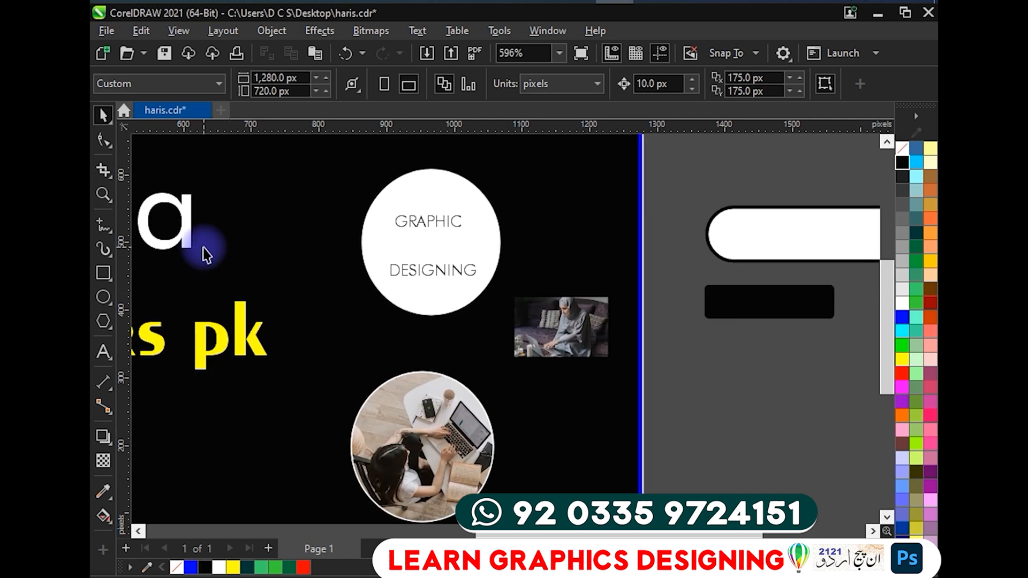
{"action": "left_click", "coordinate": [185, 230]}
{"action": "left_click_drag", "start_coordinate": [185, 230], "coordinate": [847, 175]}
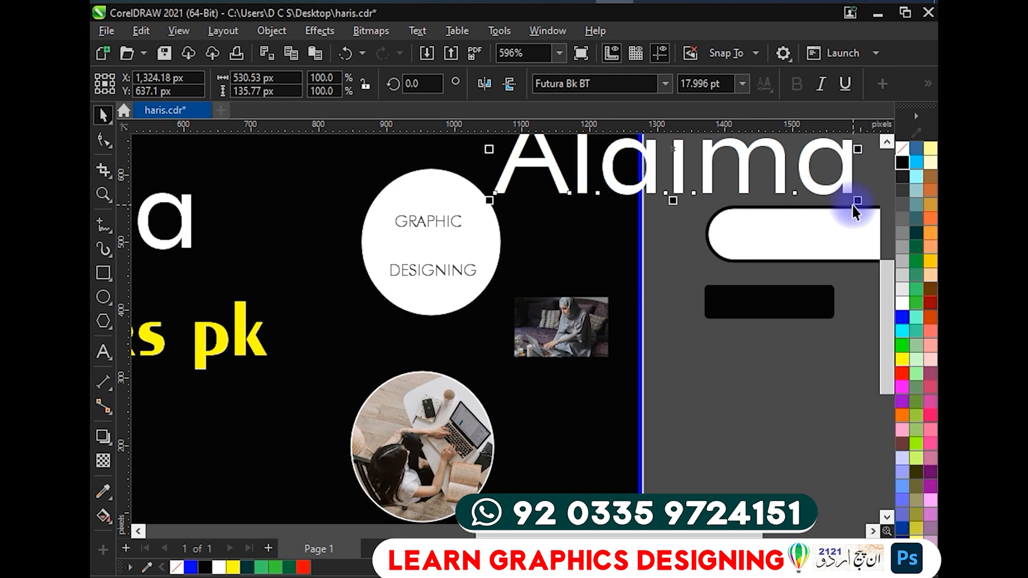
{"action": "key", "text": "ctrl+z"}
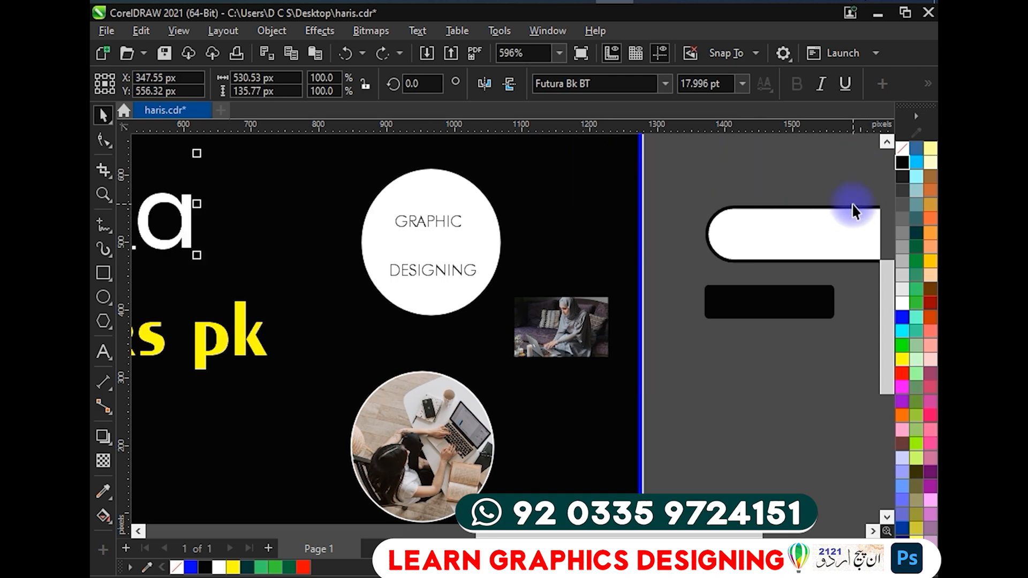
Duplicate the banner's large white name text and place the copy beside the page, just above the white pill.
{"action": "key", "text": "ctrl+d"}
{"action": "scroll", "coordinate": [498, 206], "scroll_direction": "down", "scroll_amount": 2}
{"action": "scroll", "coordinate": [468, 213], "scroll_direction": "up", "scroll_amount": 1}
{"action": "left_click_drag", "start_coordinate": [424, 220], "coordinate": [590, 385]}
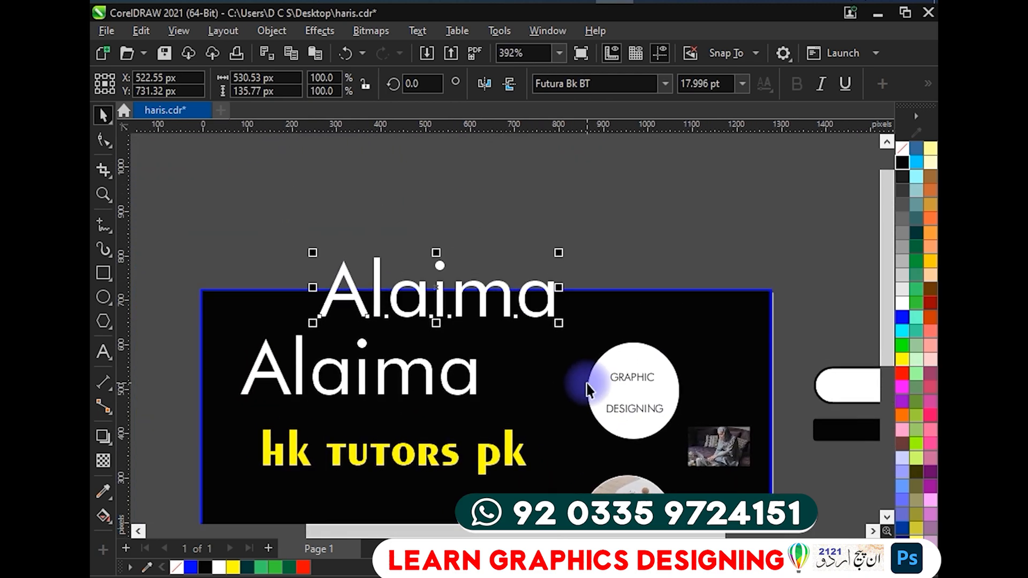
{"action": "left_click_drag", "start_coordinate": [410, 305], "coordinate": [697, 277]}
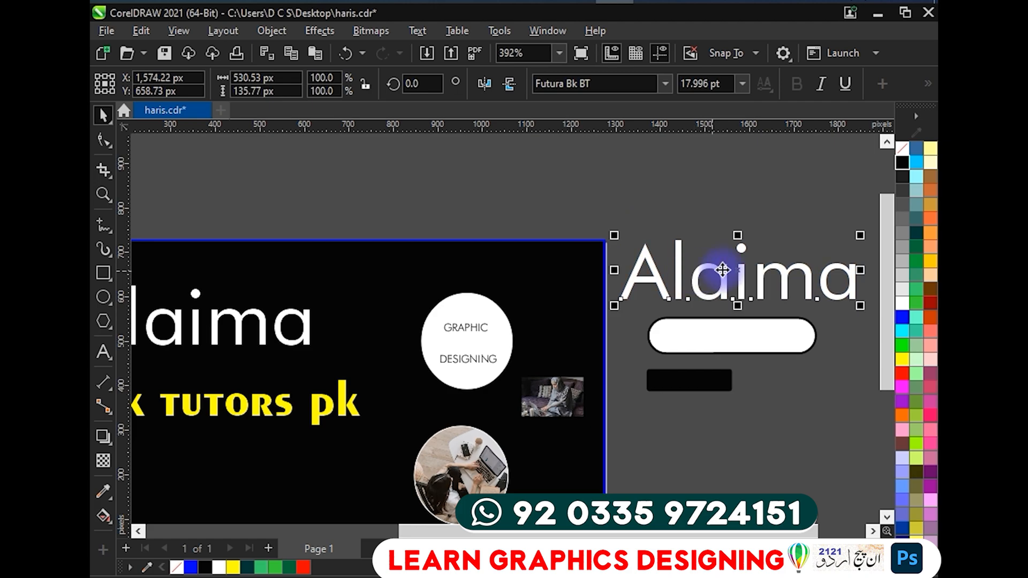
{"action": "scroll", "coordinate": [699, 281], "scroll_direction": "up", "scroll_amount": 1}
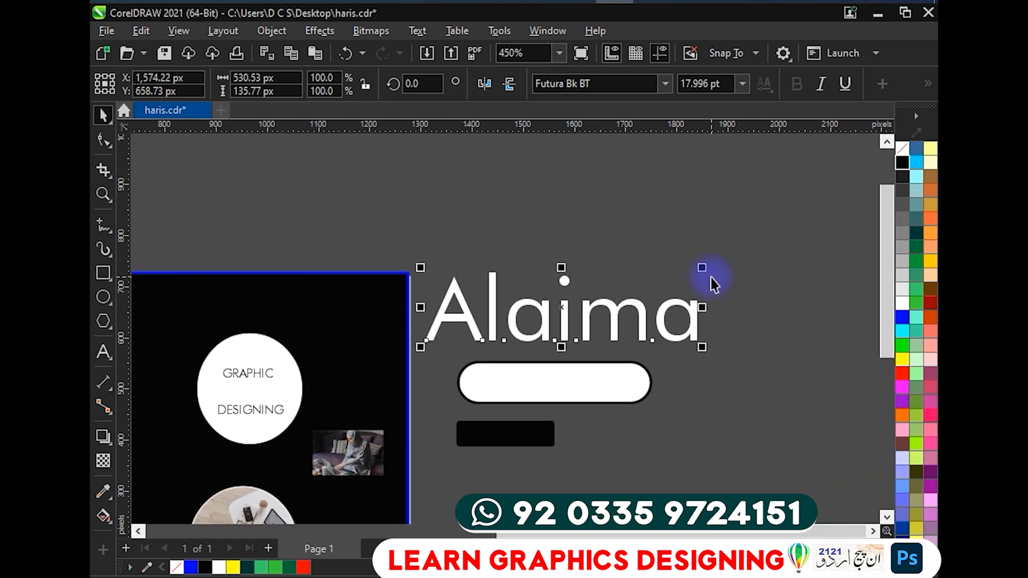
Scale the copied name text down to about 204 x 52 px and place it over the pill's upper edge.
{"action": "left_click_drag", "start_coordinate": [703, 269], "coordinate": [599, 368]}
{"action": "scroll", "coordinate": [631, 364], "scroll_direction": "up", "scroll_amount": 3}
{"action": "scroll", "coordinate": [631, 364], "scroll_direction": "up", "scroll_amount": 2}
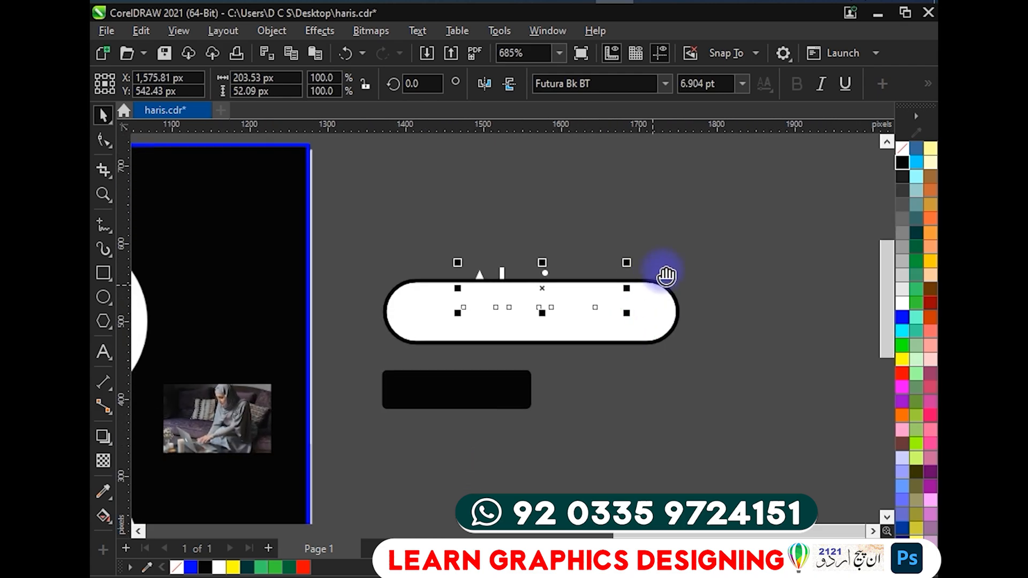
Fill the copied name text with blue and bring it in front of the pill.
{"action": "scroll", "coordinate": [578, 259], "scroll_direction": "up", "scroll_amount": 1}
{"action": "scroll", "coordinate": [605, 260], "scroll_direction": "up", "scroll_amount": 1}
{"action": "left_click", "coordinate": [903, 319]}
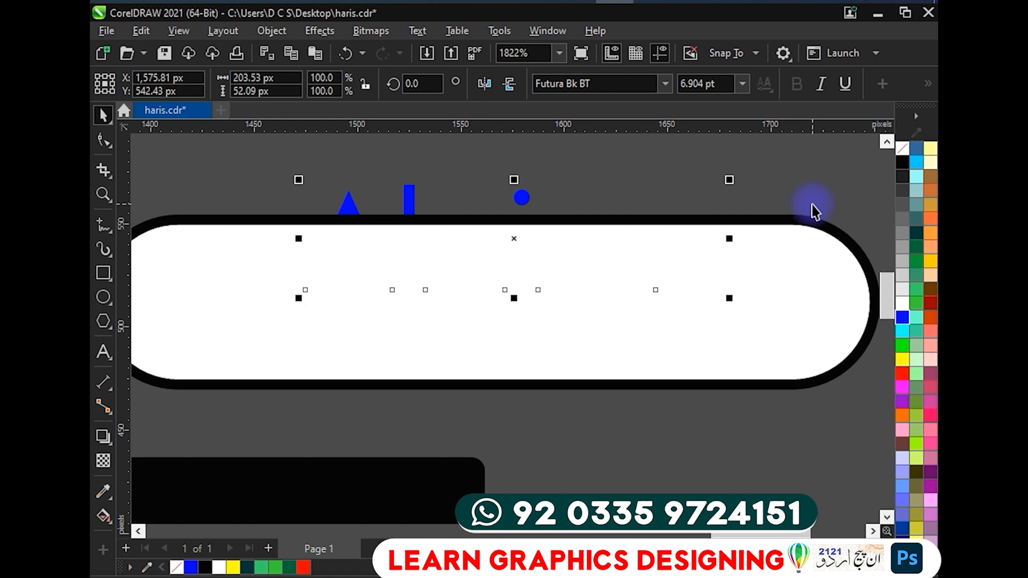
{"action": "key", "text": "shift+Page_Up"}
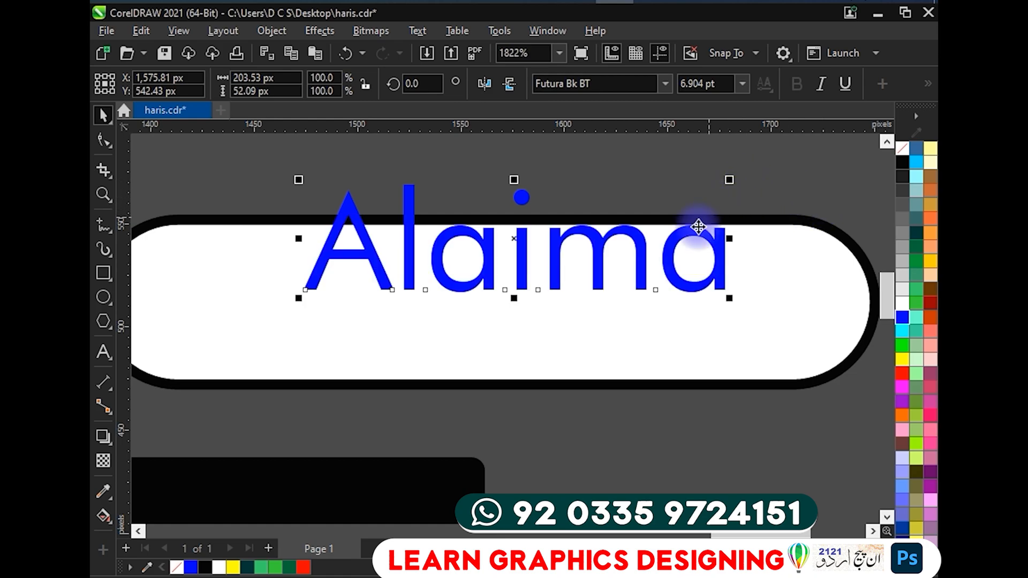
Move the name text inside the pill, recolor it dark red, and deselect it.
{"action": "left_click_drag", "start_coordinate": [670, 246], "coordinate": [562, 308]}
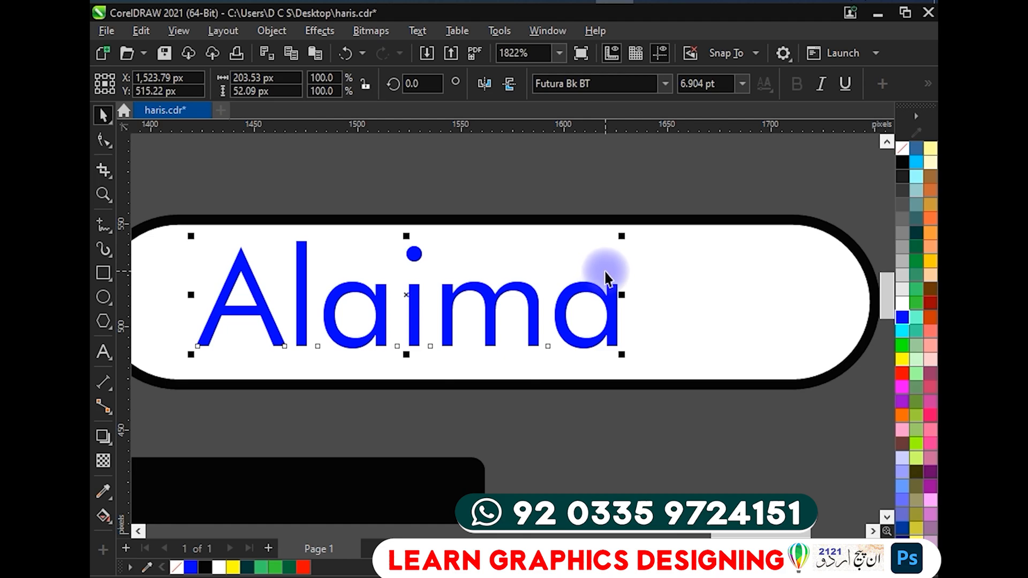
{"action": "left_click_drag", "start_coordinate": [644, 283], "coordinate": [672, 235]}
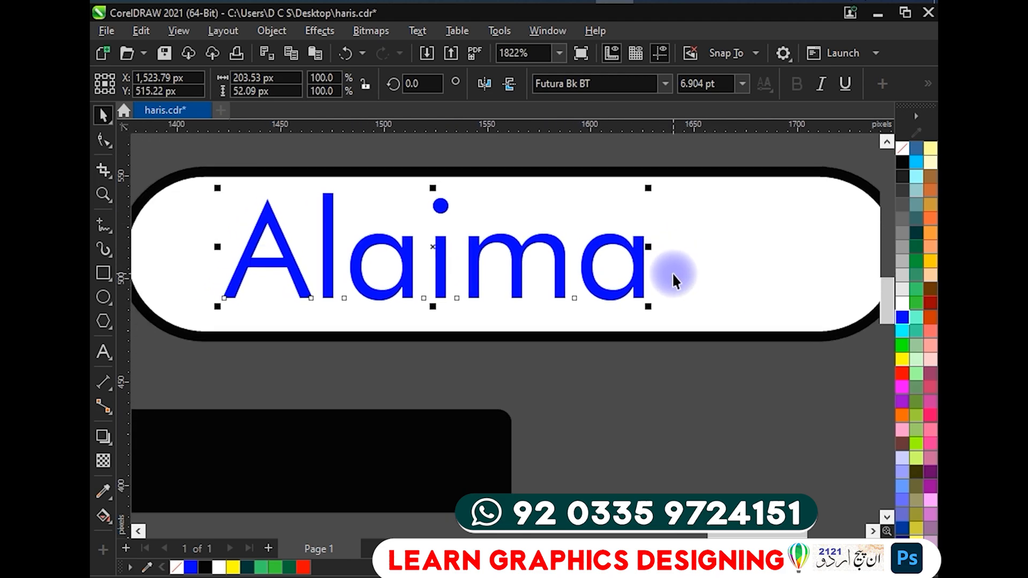
{"action": "left_click", "coordinate": [930, 303]}
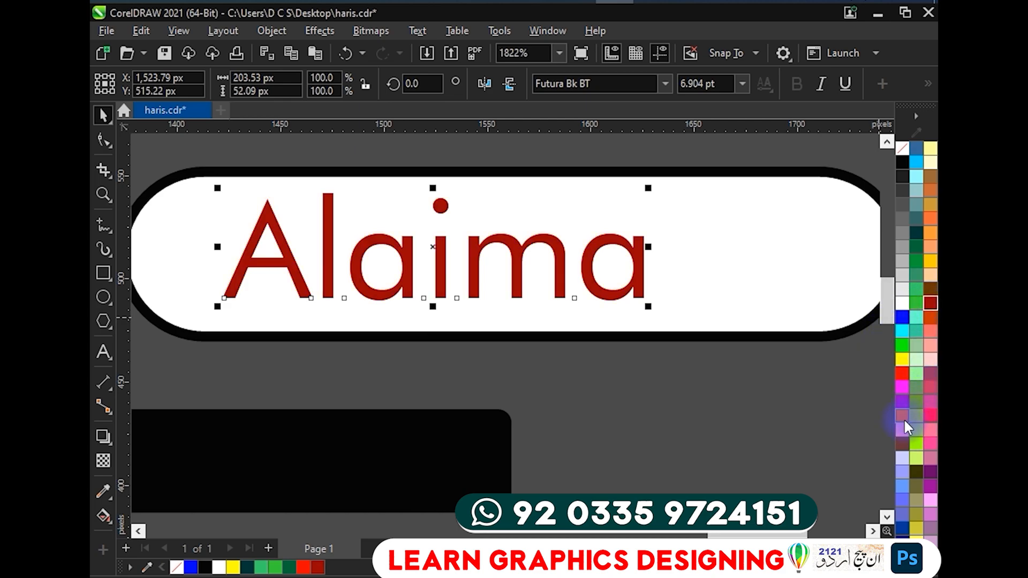
{"action": "left_click", "coordinate": [505, 244]}
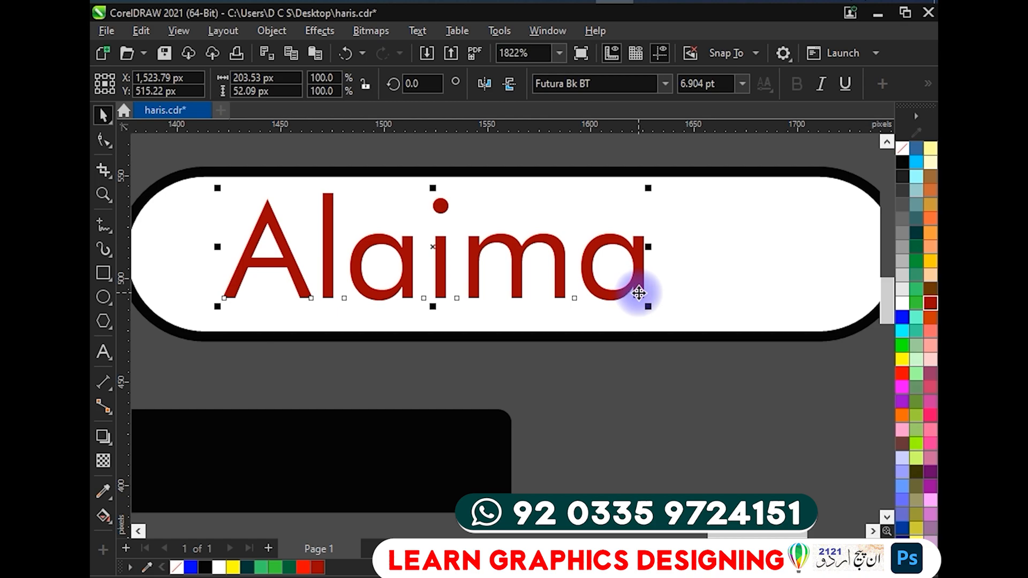
{"action": "left_click", "coordinate": [723, 391]}
Set the white pill's outline color to blue and deselect the shape.
{"action": "left_click", "coordinate": [770, 278]}
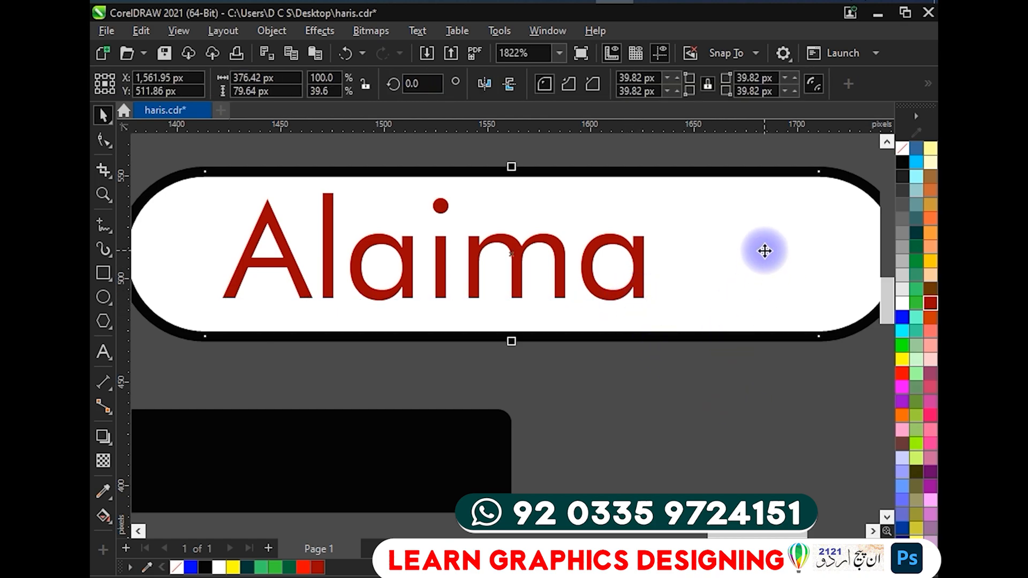
{"action": "right_click", "coordinate": [902, 320]}
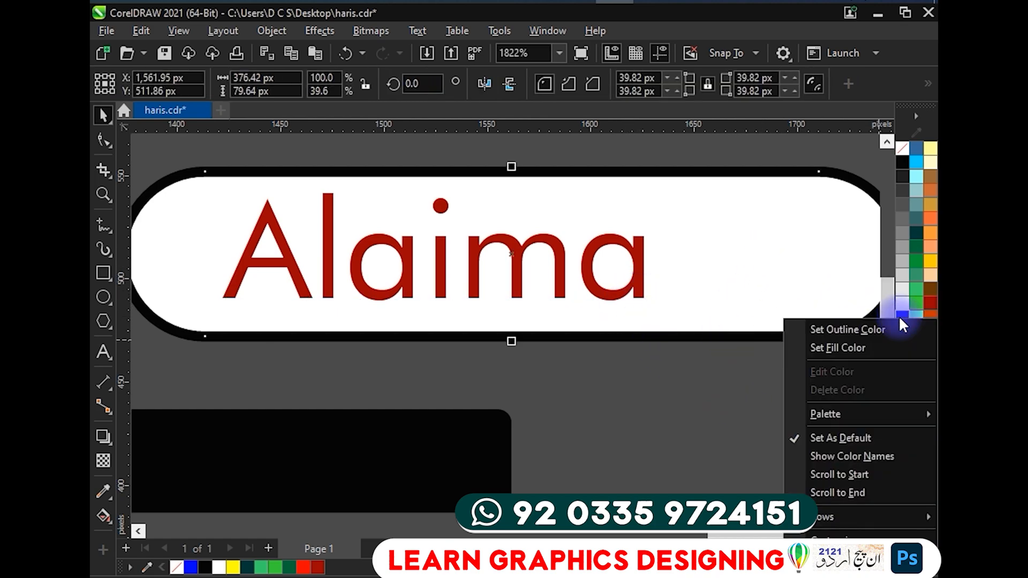
{"action": "left_click", "coordinate": [873, 327]}
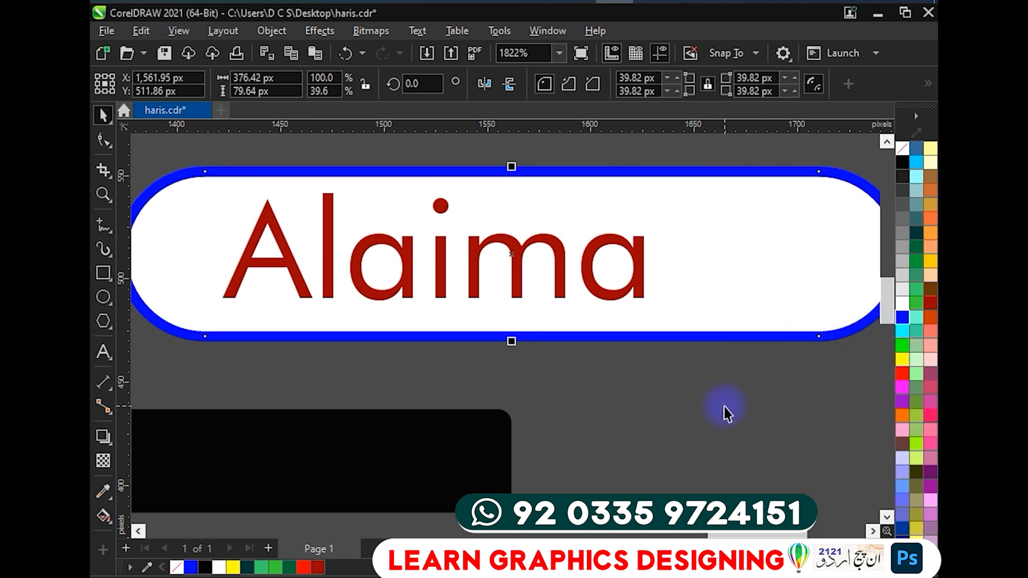
{"action": "scroll", "coordinate": [705, 396], "scroll_direction": "down", "scroll_amount": 1}
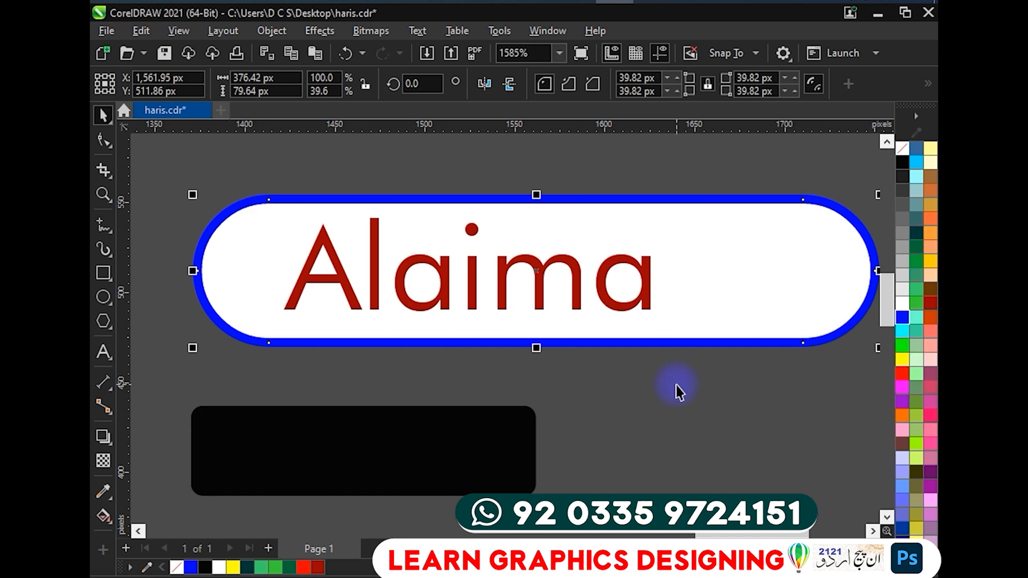
{"action": "left_click", "coordinate": [705, 381]}
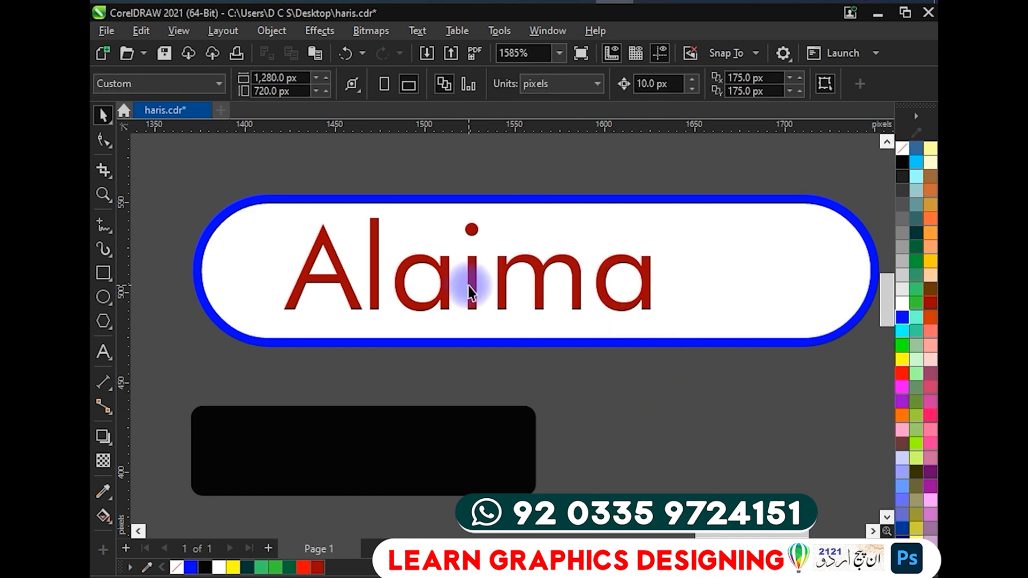
Try a blue and a green fill on the white pill shape and undo them.
{"action": "scroll", "coordinate": [471, 284], "scroll_direction": "down", "scroll_amount": 1}
{"action": "scroll", "coordinate": [477, 255], "scroll_direction": "down", "scroll_amount": 1}
{"action": "scroll", "coordinate": [351, 309], "scroll_direction": "down", "scroll_amount": 1}
{"action": "scroll", "coordinate": [351, 309], "scroll_direction": "up", "scroll_amount": 1}
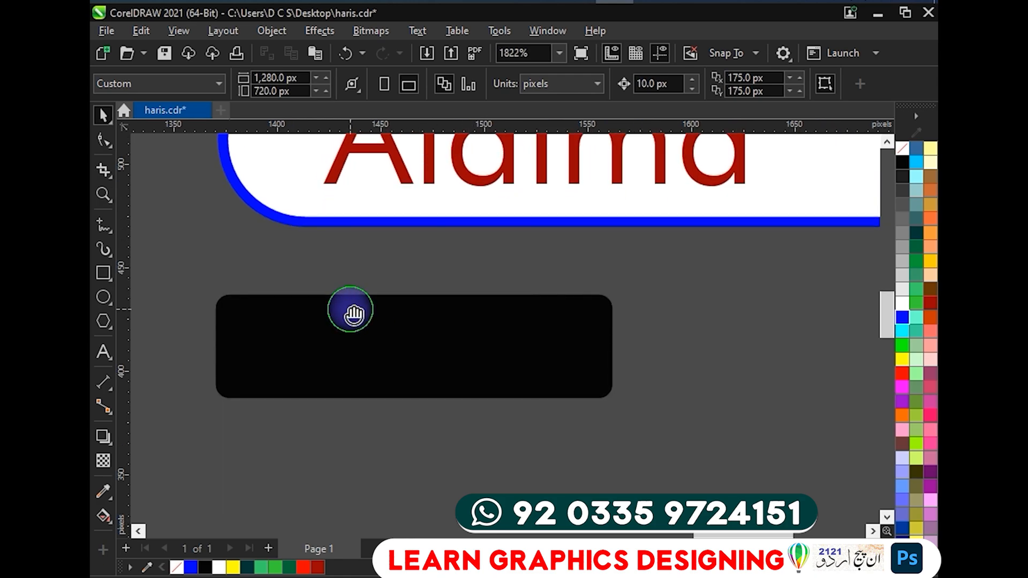
{"action": "left_click", "coordinate": [393, 359]}
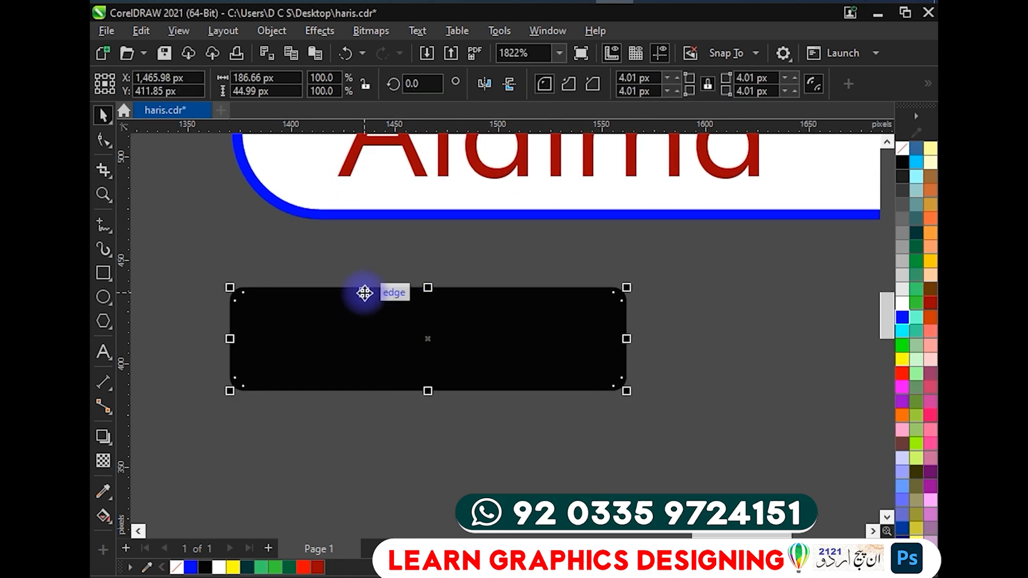
{"action": "left_click_drag", "start_coordinate": [629, 242], "coordinate": [346, 403]}
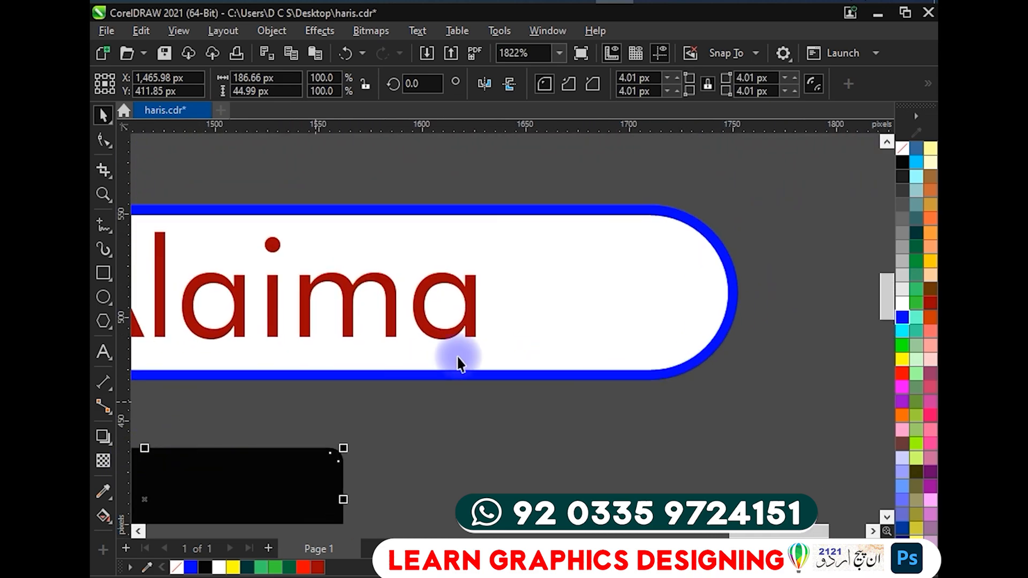
{"action": "left_click", "coordinate": [614, 303]}
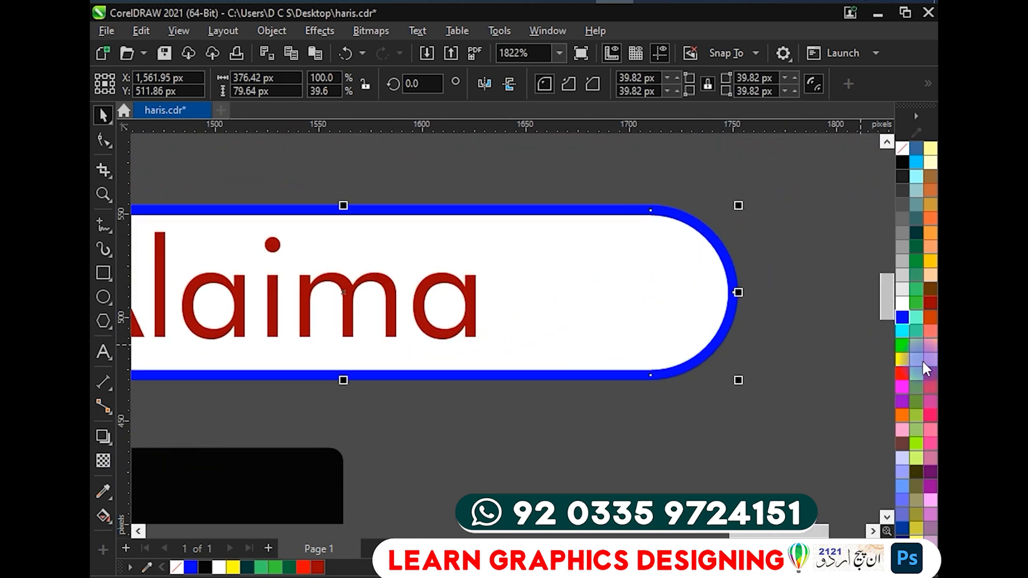
{"action": "left_click", "coordinate": [902, 318]}
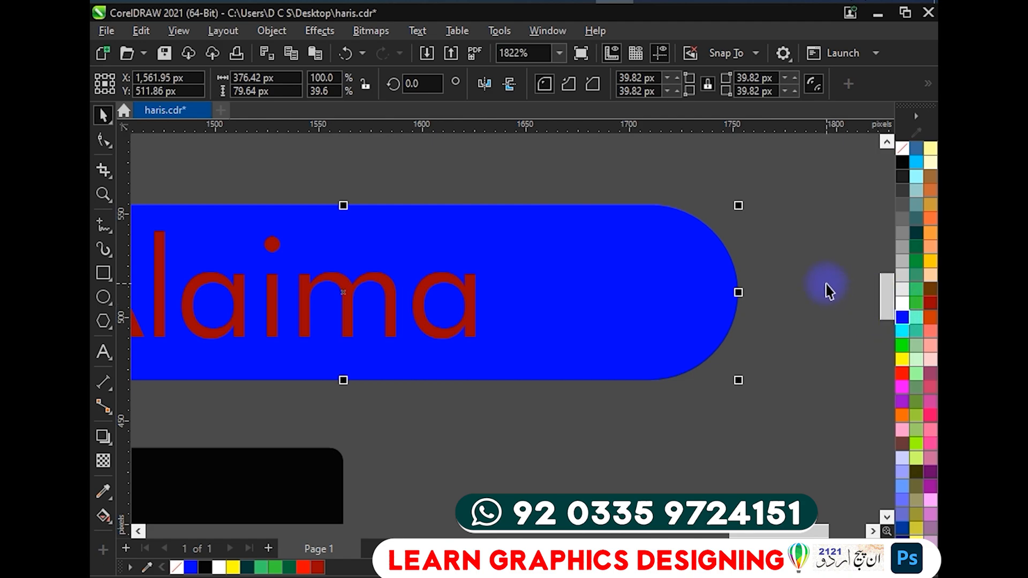
{"action": "left_click", "coordinate": [917, 300]}
{"action": "scroll", "coordinate": [619, 215], "scroll_direction": "up", "scroll_amount": 2}
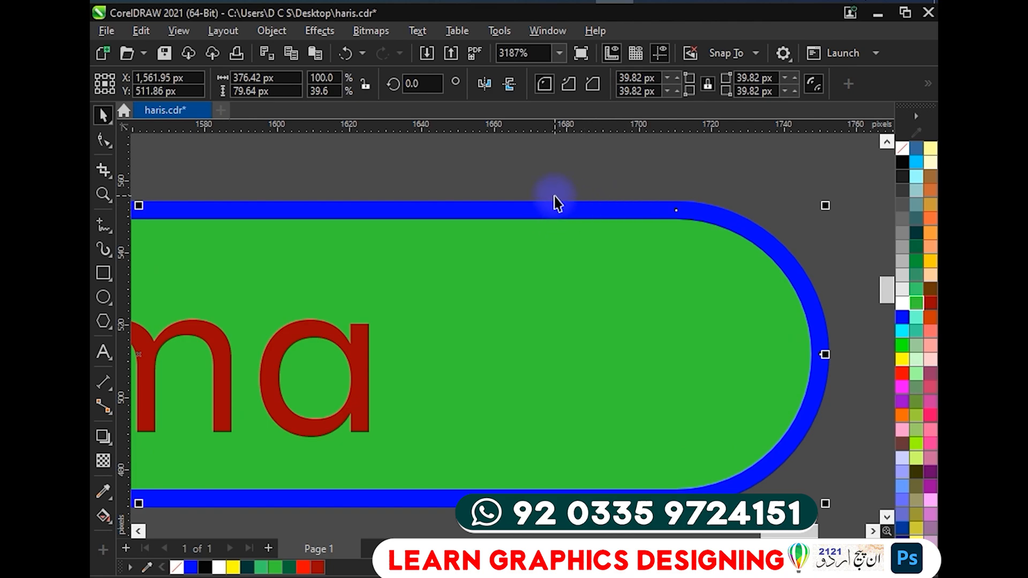
{"action": "key", "text": "ctrl+z"}
Duplicate the yellow "hk TUTORS pk" text and place the copy below the original in the black banner.
{"action": "scroll", "coordinate": [523, 225], "scroll_direction": "down", "scroll_amount": 4}
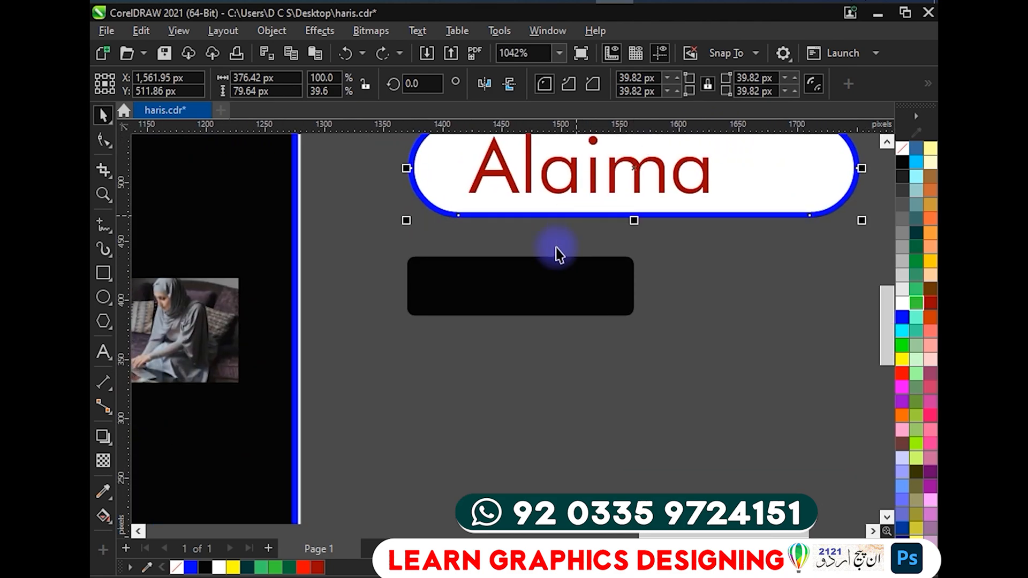
{"action": "scroll", "coordinate": [424, 296], "scroll_direction": "down", "scroll_amount": 2}
{"action": "left_click_drag", "start_coordinate": [341, 299], "coordinate": [452, 316]}
{"action": "left_click_drag", "start_coordinate": [335, 346], "coordinate": [706, 208]}
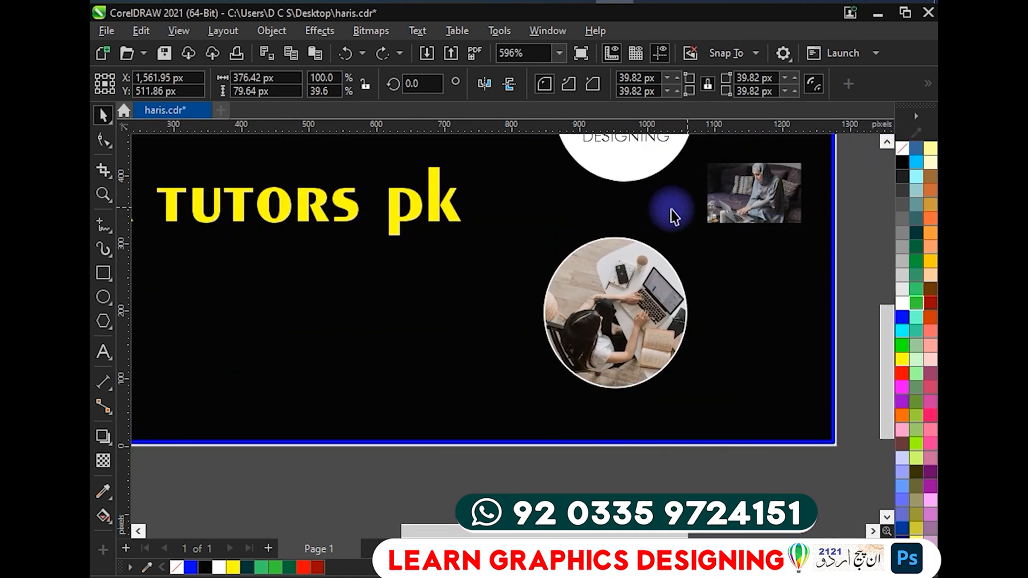
{"action": "left_click_drag", "start_coordinate": [632, 228], "coordinate": [796, 422]}
{"action": "scroll", "coordinate": [643, 341], "scroll_direction": "down", "scroll_amount": 3}
{"action": "left_click_drag", "start_coordinate": [644, 340], "coordinate": [402, 242]}
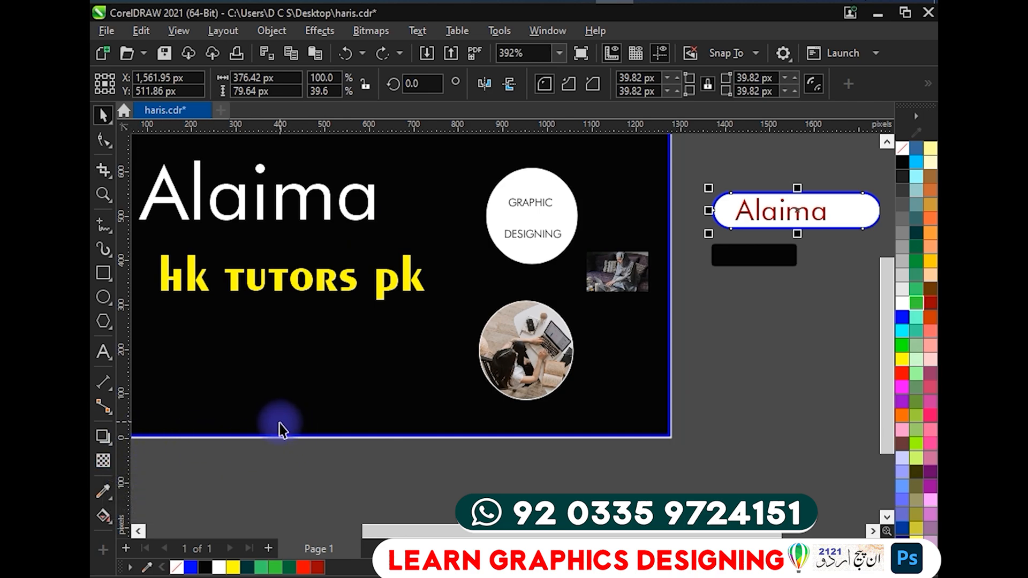
{"action": "left_click_drag", "start_coordinate": [408, 434], "coordinate": [437, 410]}
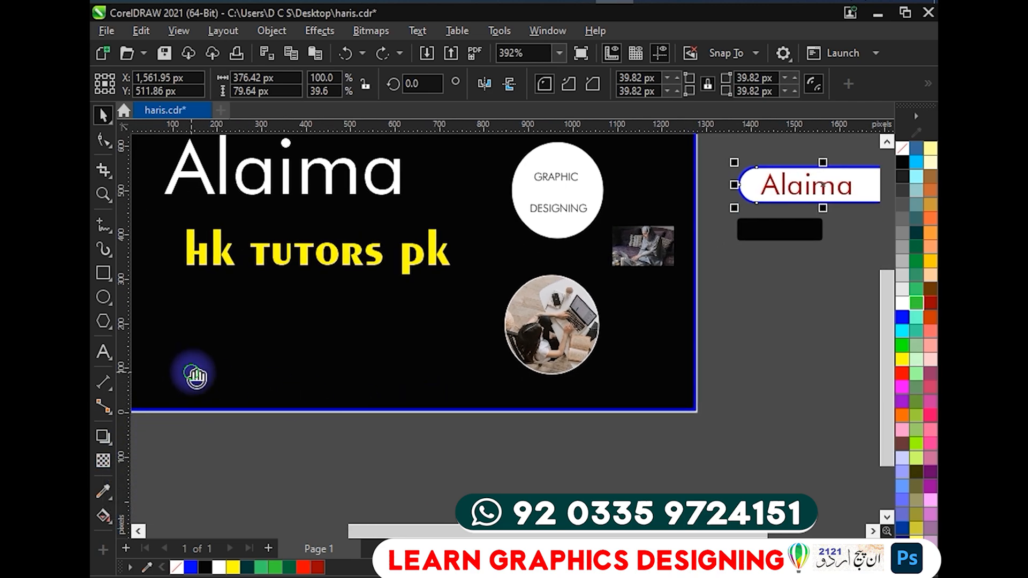
{"action": "left_click_drag", "start_coordinate": [195, 373], "coordinate": [316, 387]}
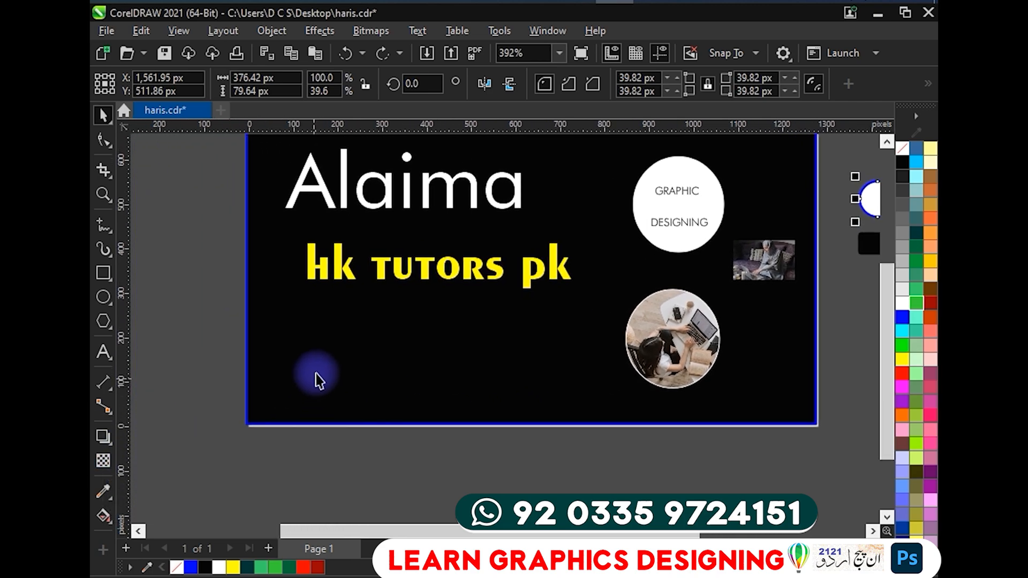
{"action": "left_click", "coordinate": [402, 280]}
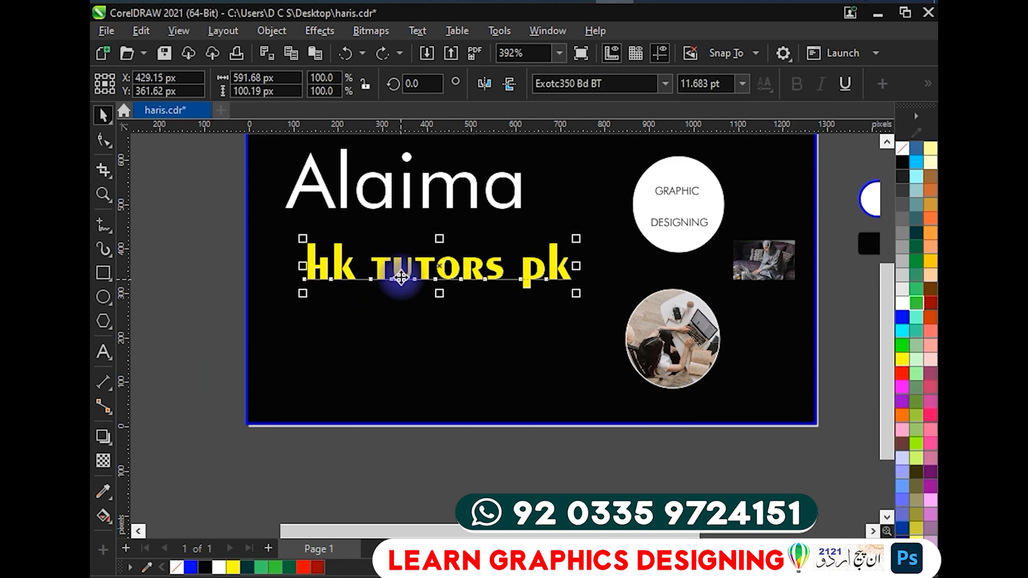
{"action": "key", "text": "ctrl+d"}
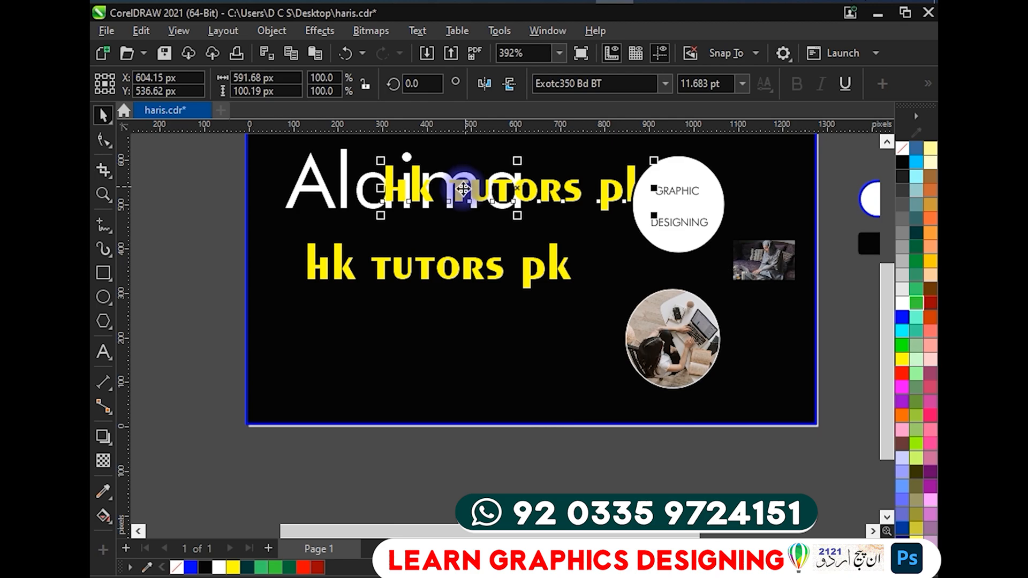
{"action": "mouse_move", "coordinate": [455, 191]}
{"action": "left_mouse_down"}
{"action": "mouse_move", "coordinate": [432, 304]}
{"action": "mouse_move", "coordinate": [370, 350]}
{"action": "mouse_move", "coordinate": [375, 358]}
{"action": "left_mouse_up"}
Replace the wording of the copied yellow text with "DDFD".
{"action": "double_click", "coordinate": [374, 357]}
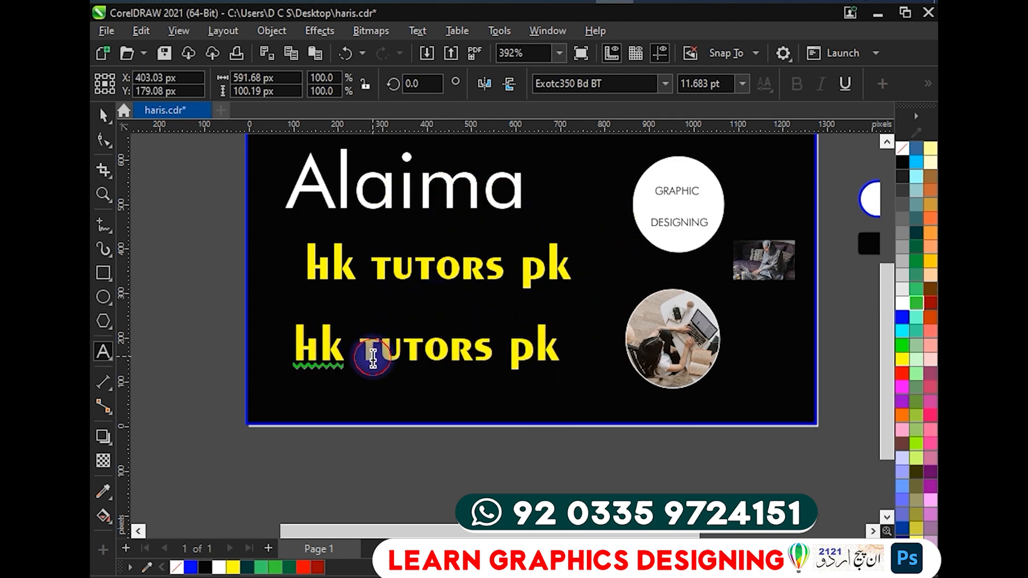
{"action": "left_click", "coordinate": [373, 358]}
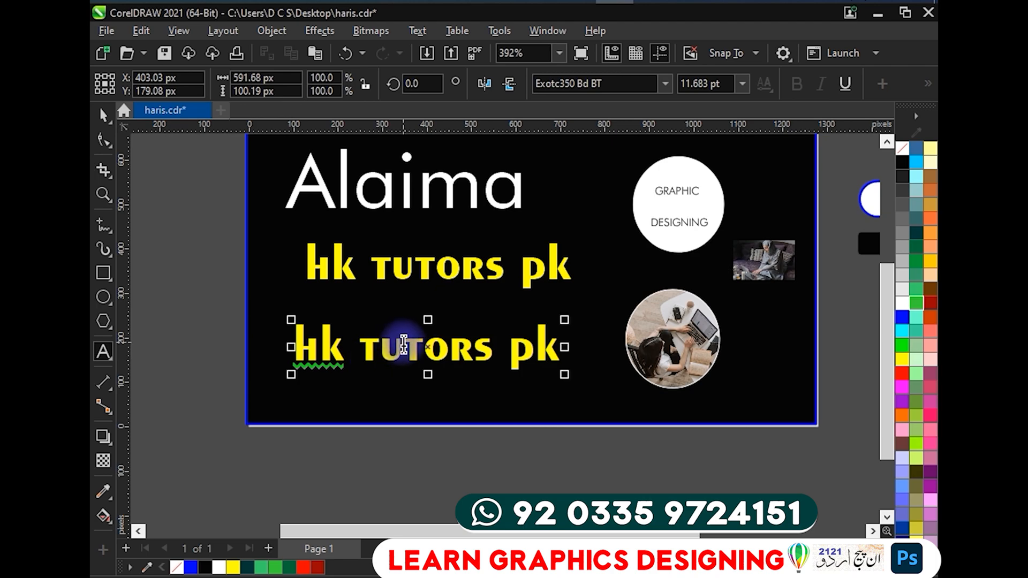
{"action": "key", "text": "ctrl+a"}
{"action": "type", "text": "DDFD"}
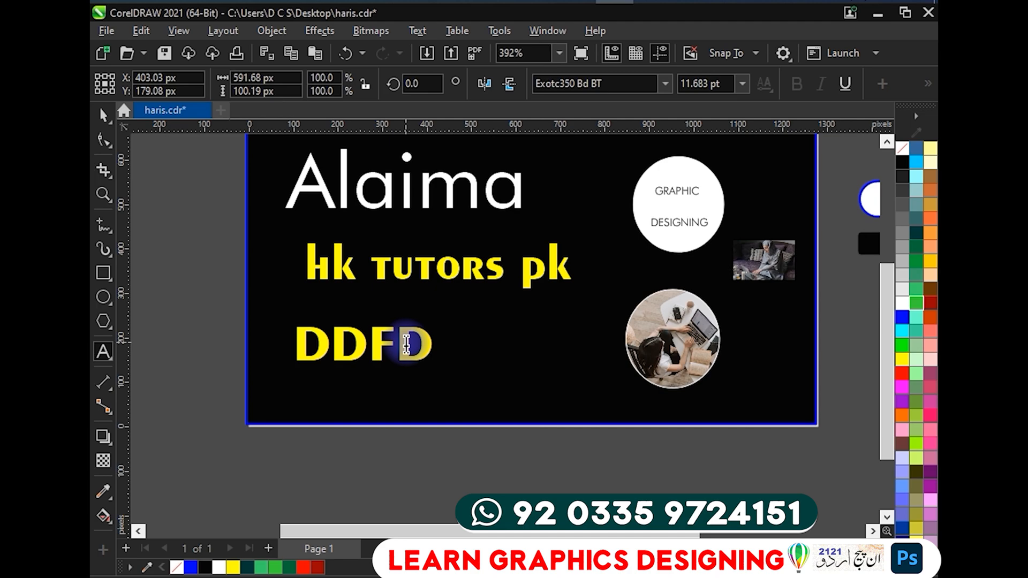
Replace the lower yellow text with "MATHS" and finish text editing with the text selected.
{"action": "key", "text": "ctrl+a"}
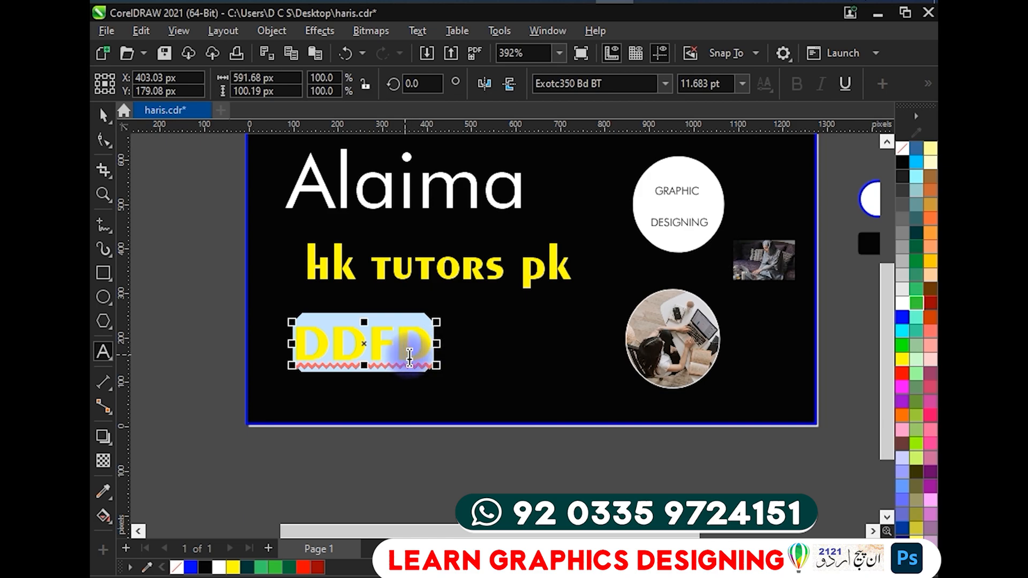
{"action": "left_click", "coordinate": [386, 339]}
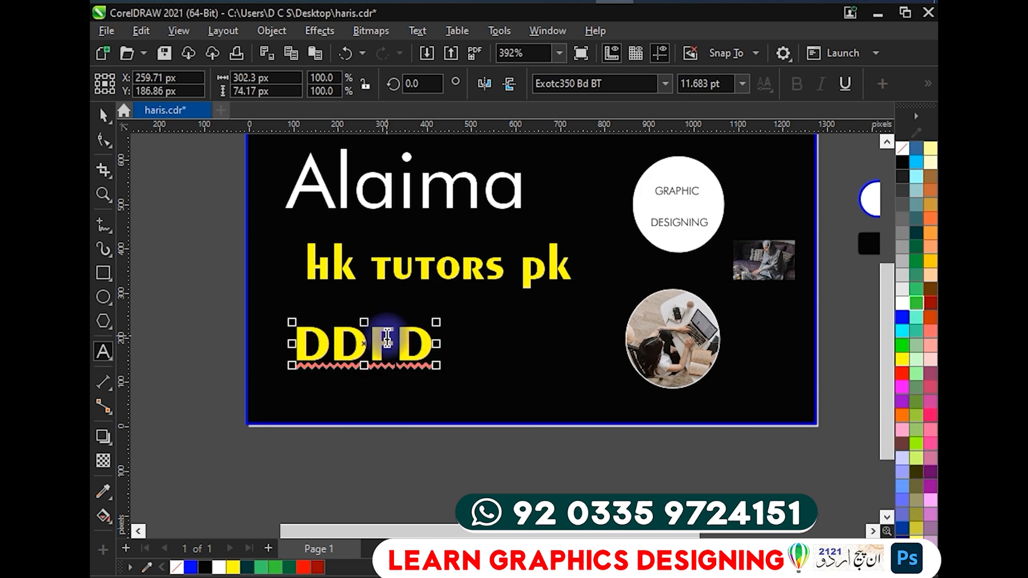
{"action": "left_click", "coordinate": [387, 338]}
{"action": "double_click", "coordinate": [386, 339]}
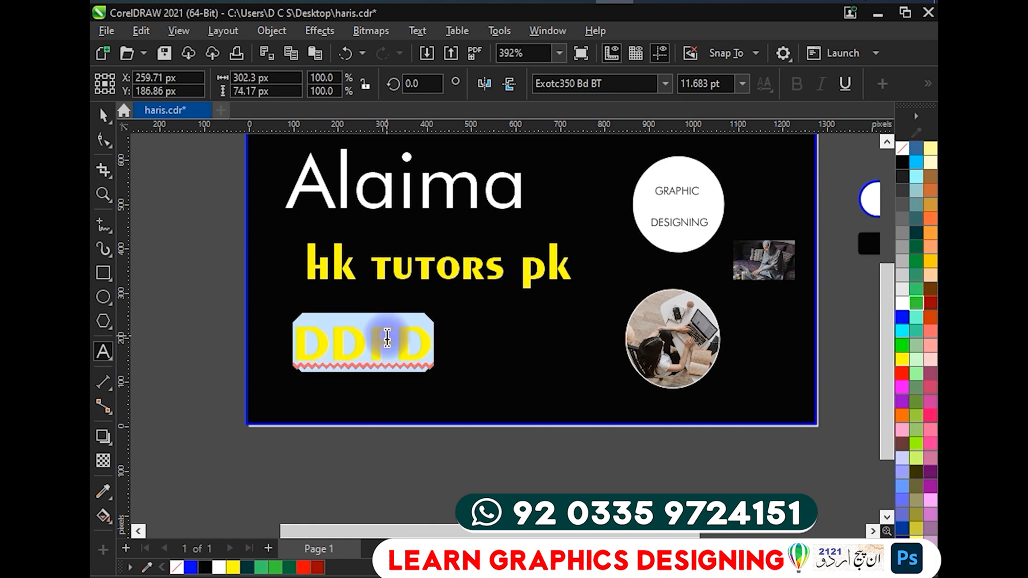
{"action": "type", "text": "MATHS"}
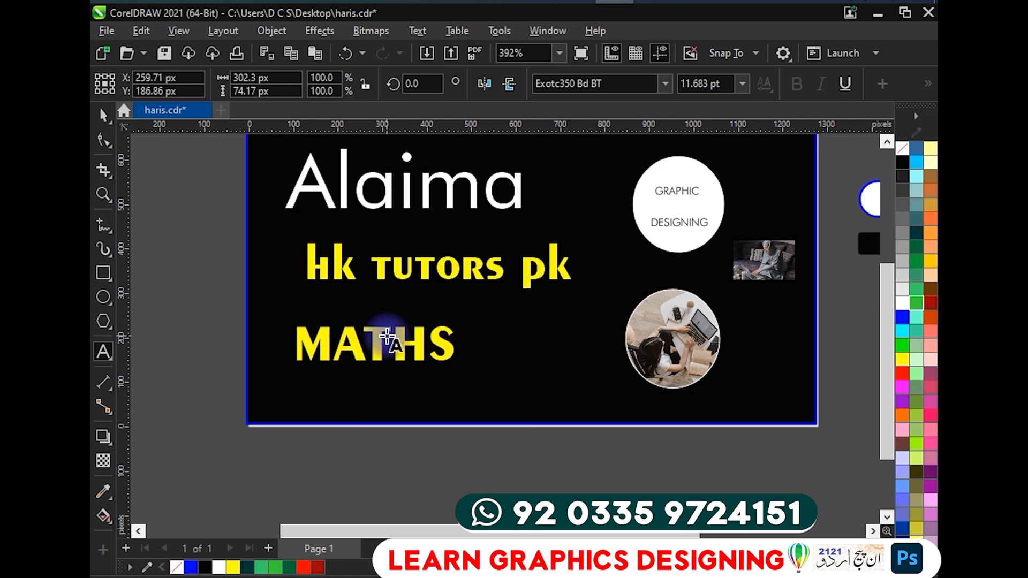
{"action": "key", "text": "Escape"}
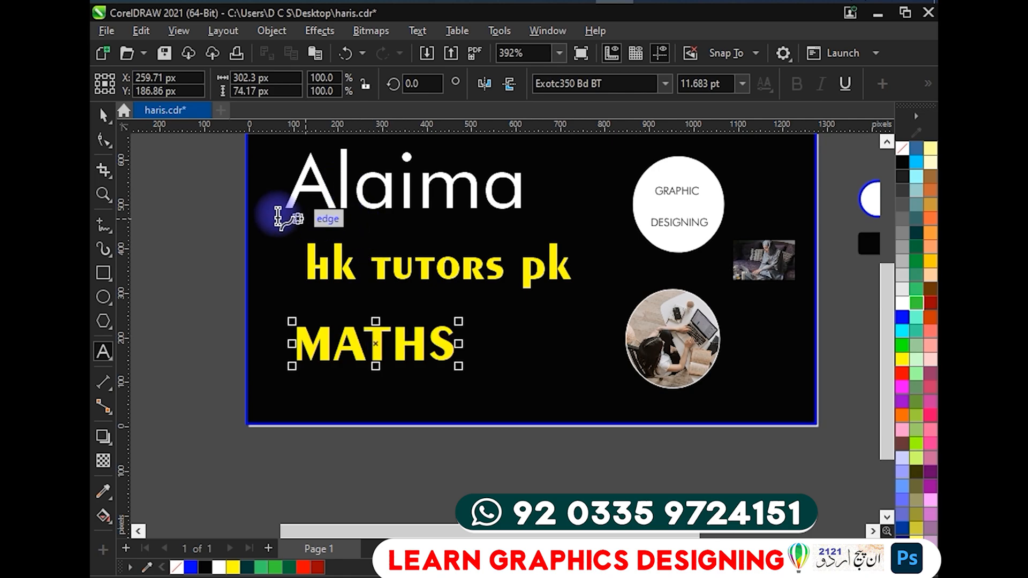
{"action": "left_click", "coordinate": [102, 116]}
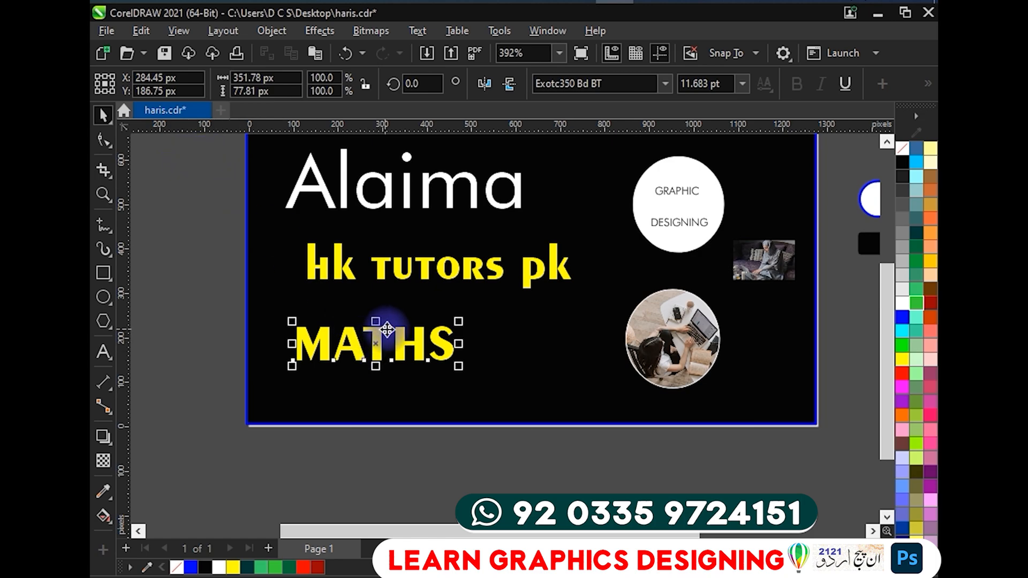
Change the font of the "MATHS" text to GeoSlab703 Md BT.
{"action": "left_click", "coordinate": [664, 83]}
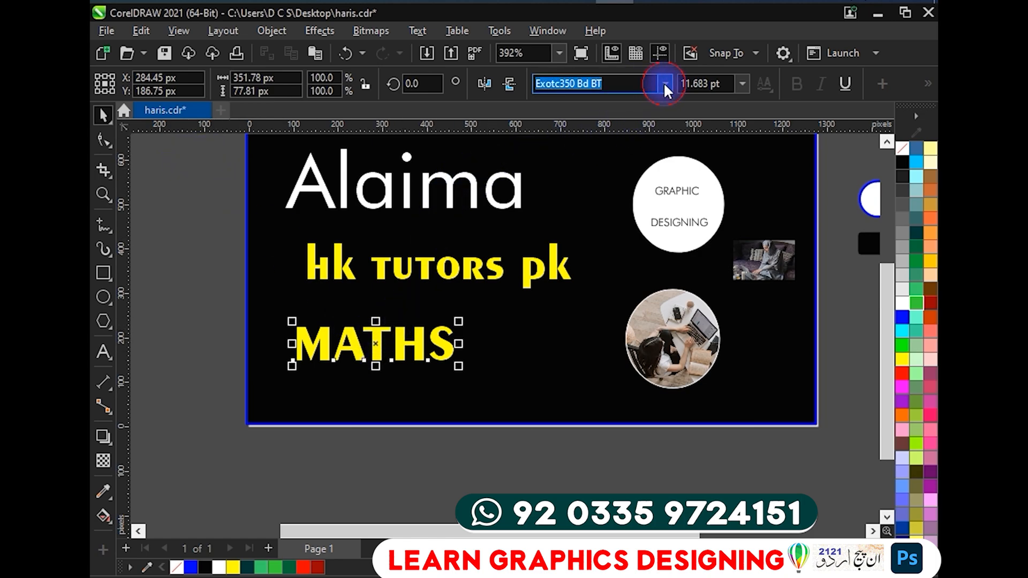
{"action": "scroll", "coordinate": [672, 275], "scroll_direction": "down", "scroll_amount": 2}
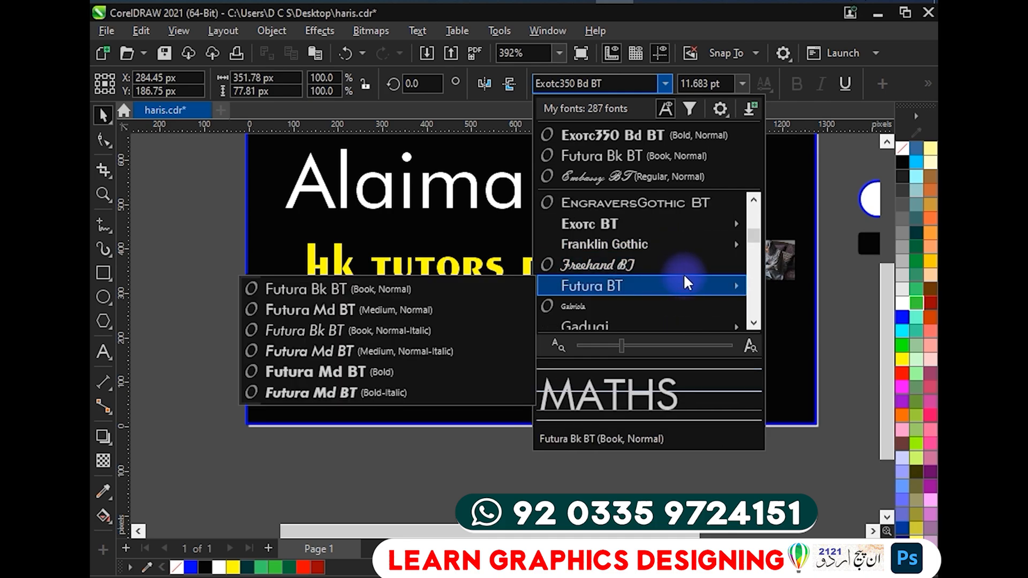
{"action": "scroll", "coordinate": [632, 274], "scroll_direction": "down", "scroll_amount": 2}
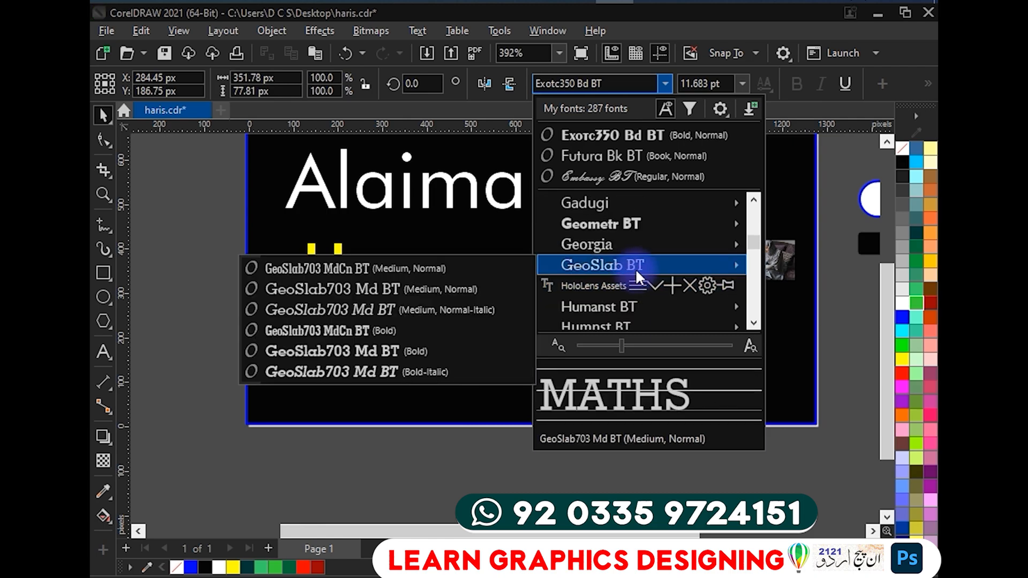
{"action": "left_click", "coordinate": [635, 269]}
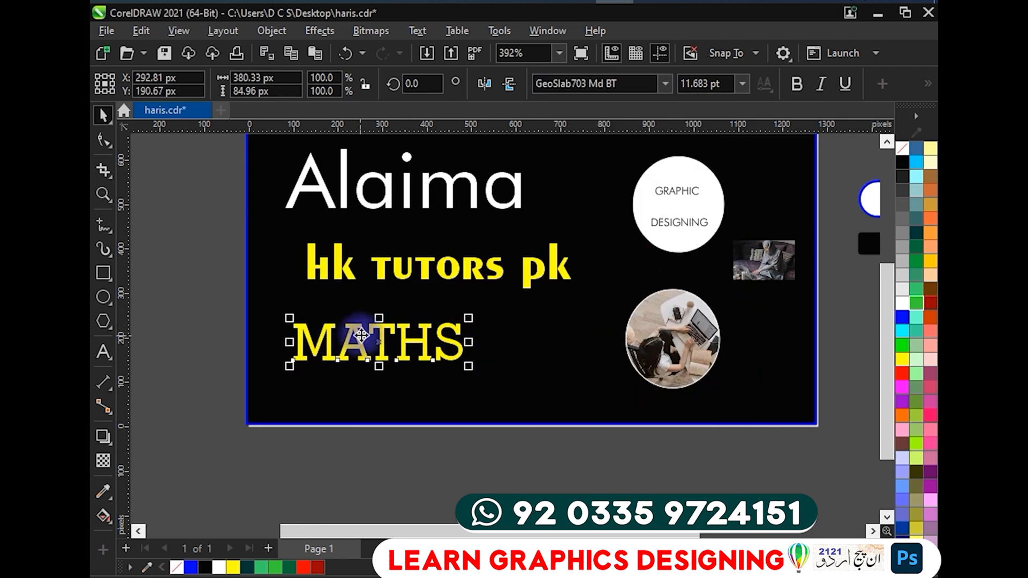
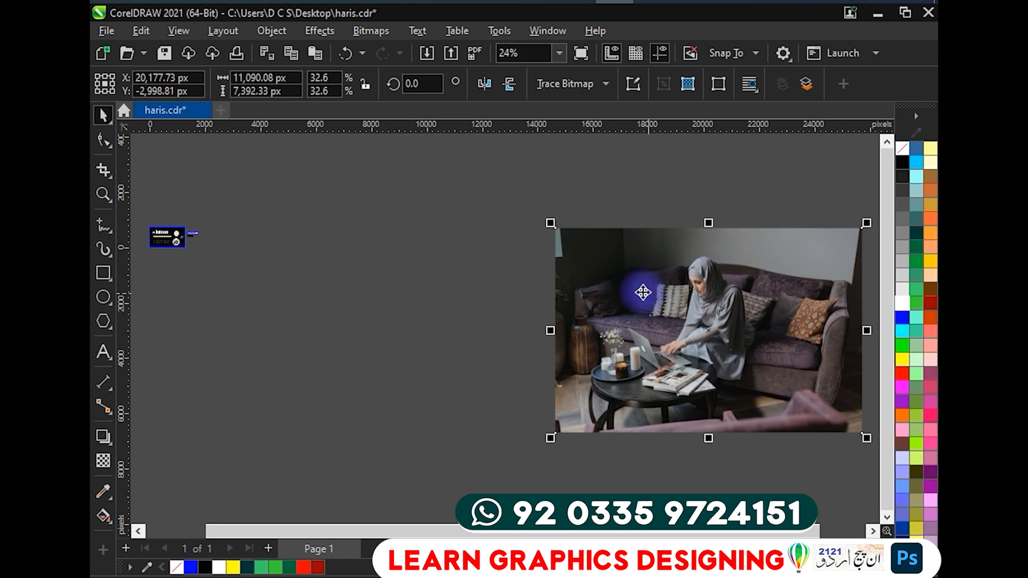
Enlarge the photo of the woman on the sofa to about 19,449 x 12,964 px and examine its details up close.
{"action": "left_click_drag", "start_coordinate": [551, 222], "coordinate": [320, 128]}
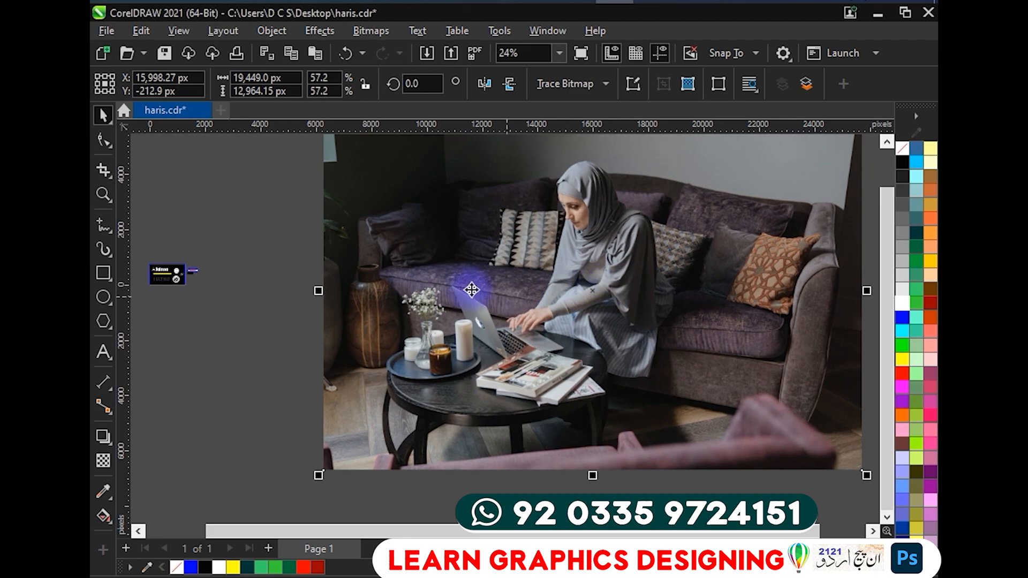
{"action": "scroll", "coordinate": [654, 191], "scroll_direction": "up", "scroll_amount": 2}
{"action": "scroll", "coordinate": [517, 227], "scroll_direction": "up", "scroll_amount": 2}
{"action": "scroll", "coordinate": [476, 253], "scroll_direction": "down", "scroll_amount": 1}
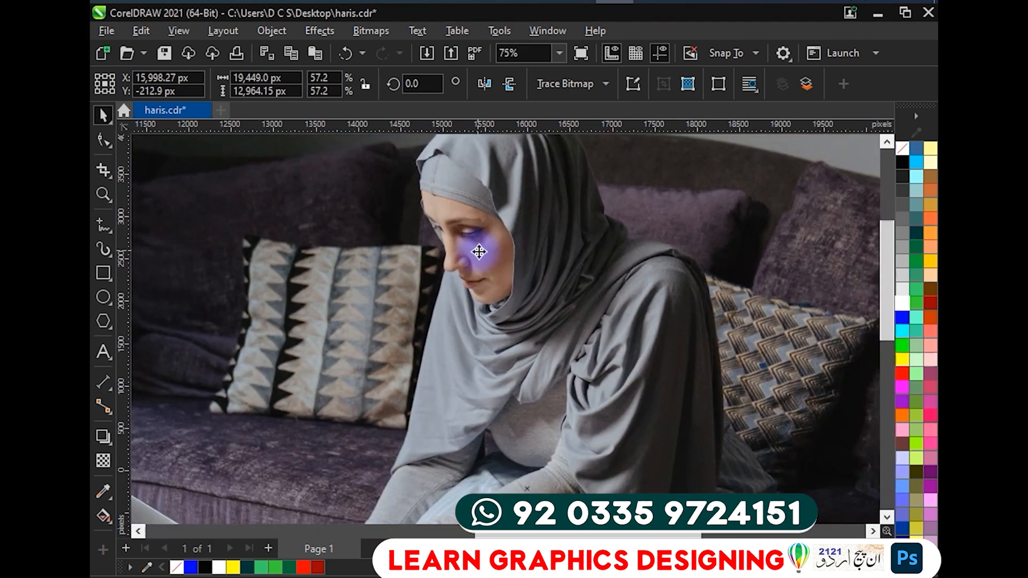
{"action": "left_click_drag", "start_coordinate": [440, 301], "coordinate": [707, 179]}
{"action": "left_click_drag", "start_coordinate": [393, 319], "coordinate": [498, 172]}
{"action": "scroll", "coordinate": [587, 362], "scroll_direction": "up", "scroll_amount": 2}
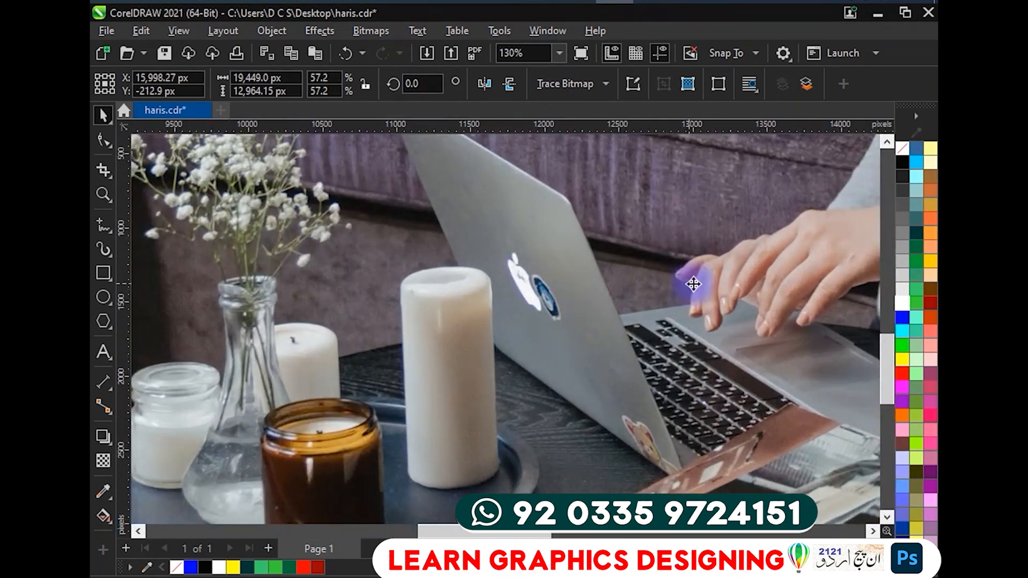
{"action": "scroll", "coordinate": [549, 282], "scroll_direction": "down", "scroll_amount": 2}
{"action": "scroll", "coordinate": [548, 282], "scroll_direction": "down", "scroll_amount": 3}
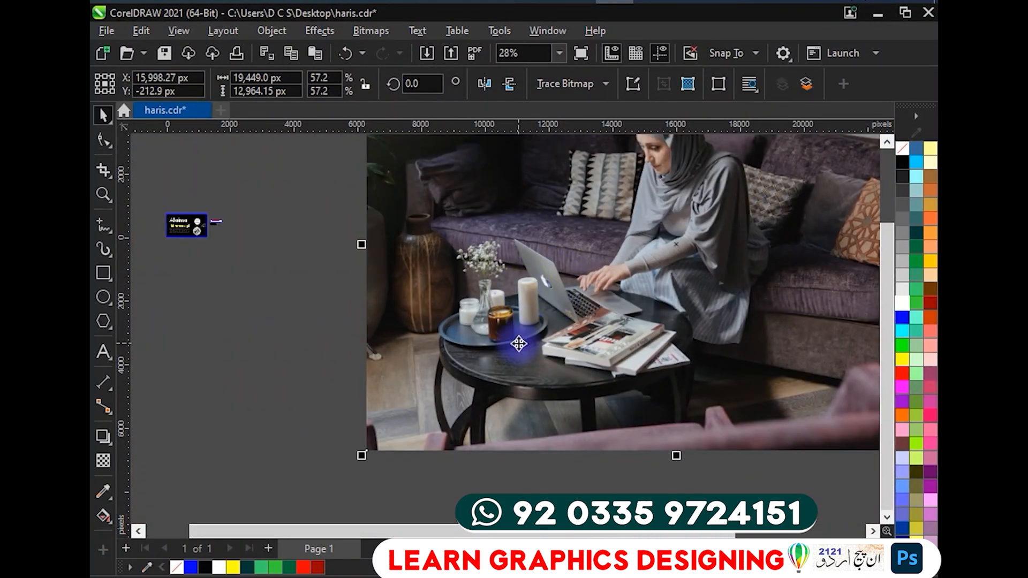
{"action": "scroll", "coordinate": [526, 386], "scroll_direction": "down", "scroll_amount": 1}
{"action": "left_click_drag", "start_coordinate": [527, 387], "coordinate": [415, 502]}
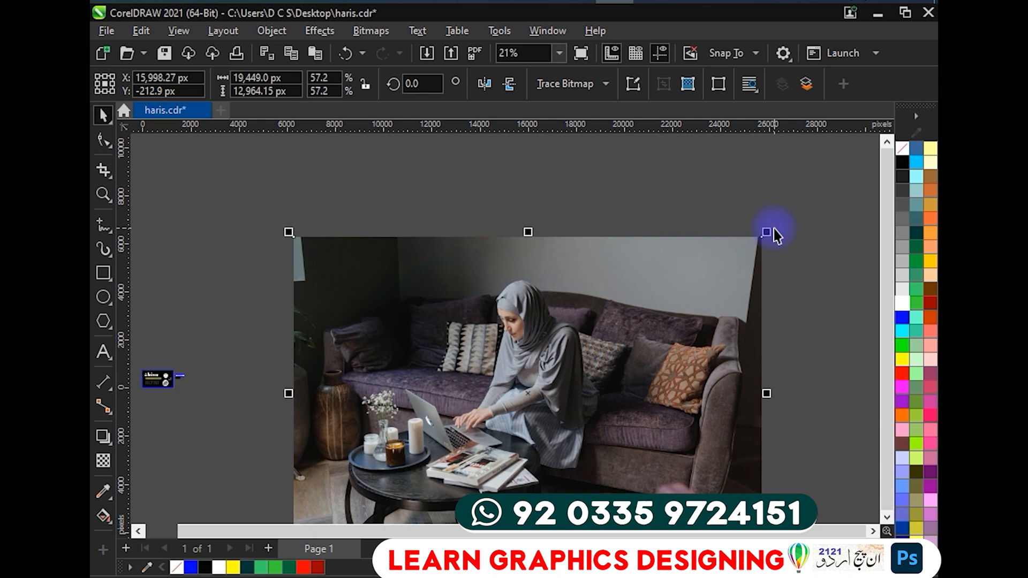
Scale the photo down to about 847 x 564 px, place it beside the pill label, and fit all objects in view.
{"action": "left_click_drag", "start_coordinate": [773, 237], "coordinate": [551, 355]}
{"action": "left_click_drag", "start_coordinate": [527, 392], "coordinate": [195, 380]}
{"action": "key", "text": "F4"}
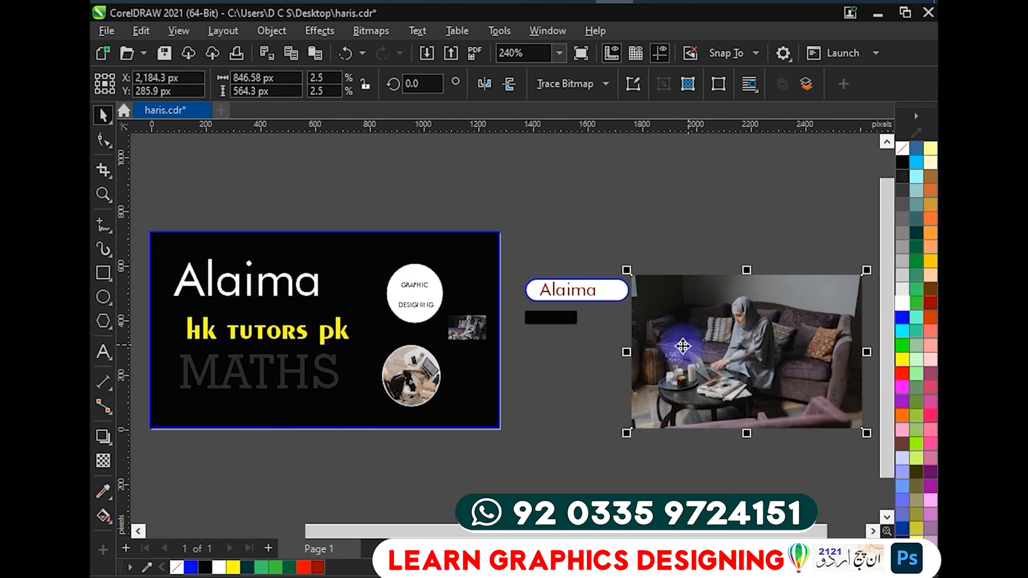
{"action": "scroll", "coordinate": [656, 338], "scroll_direction": "up", "scroll_amount": 2}
{"action": "scroll", "coordinate": [636, 333], "scroll_direction": "down", "scroll_amount": 1}
{"action": "scroll", "coordinate": [581, 285], "scroll_direction": "up", "scroll_amount": 2}
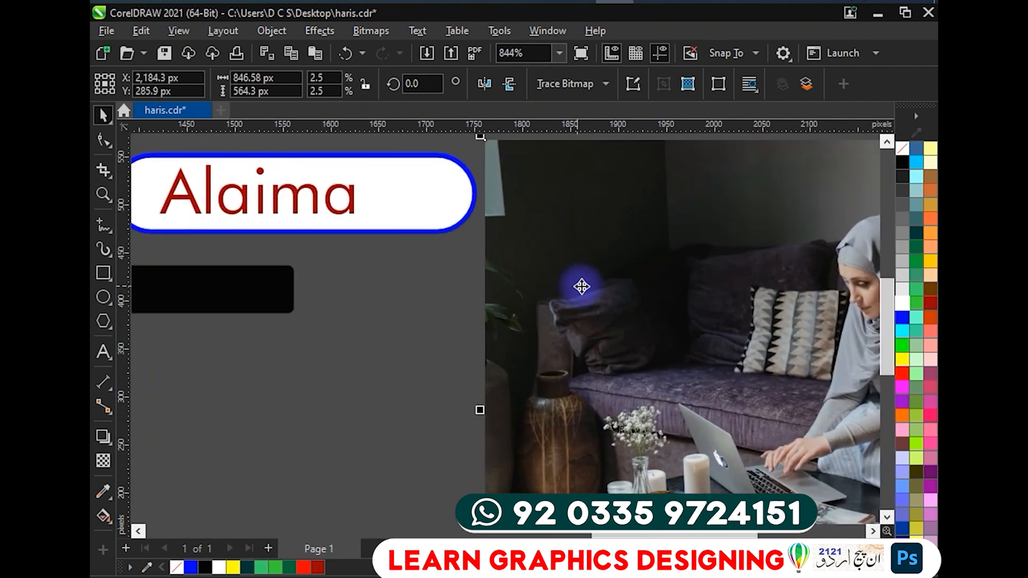
{"action": "scroll", "coordinate": [576, 284], "scroll_direction": "down", "scroll_amount": 1}
{"action": "scroll", "coordinate": [463, 188], "scroll_direction": "up", "scroll_amount": 3}
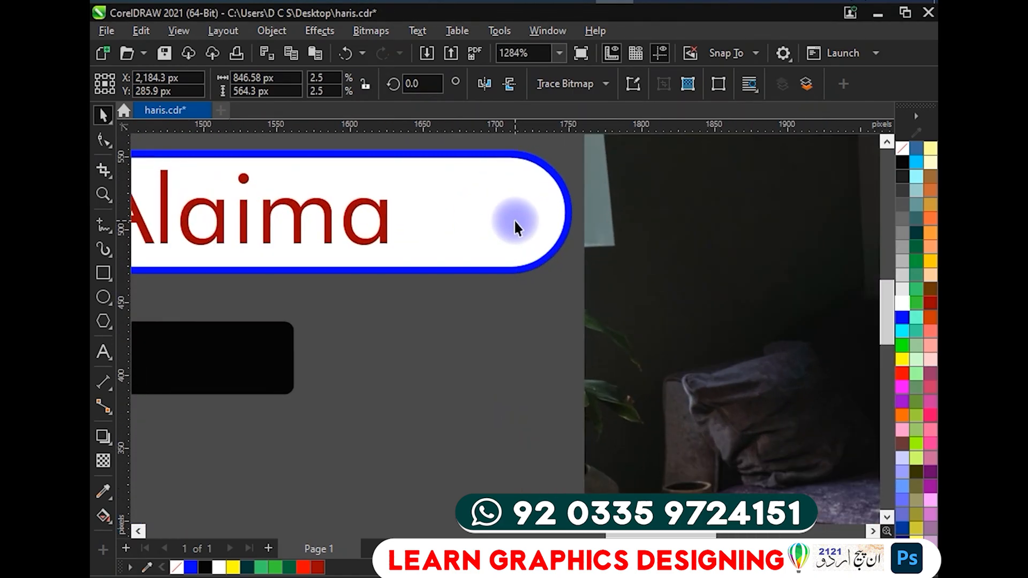
Change the outline colour of the white pill label to black.
{"action": "left_click", "coordinate": [624, 227]}
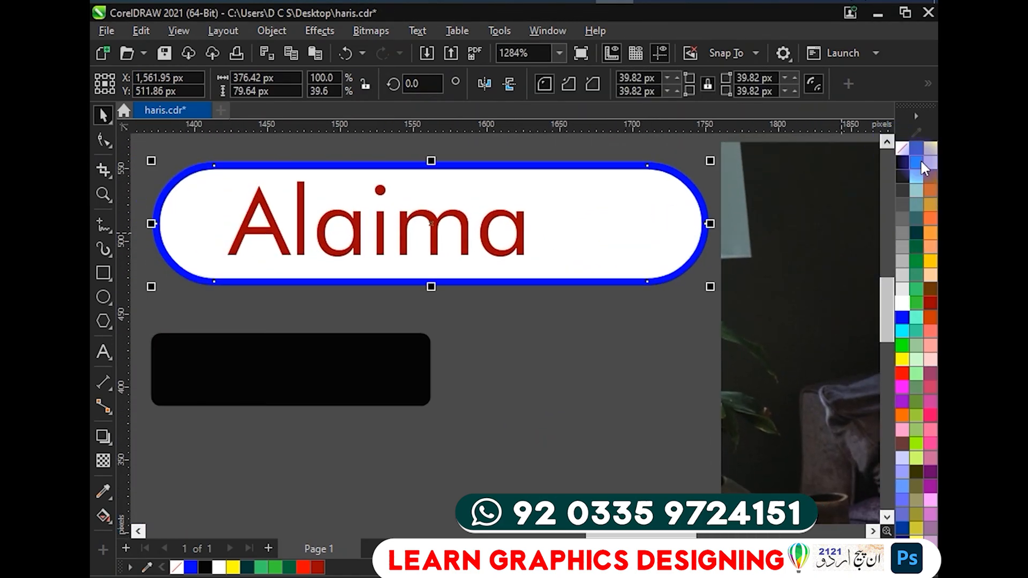
{"action": "right_click", "coordinate": [906, 164]}
{"action": "left_click", "coordinate": [876, 175]}
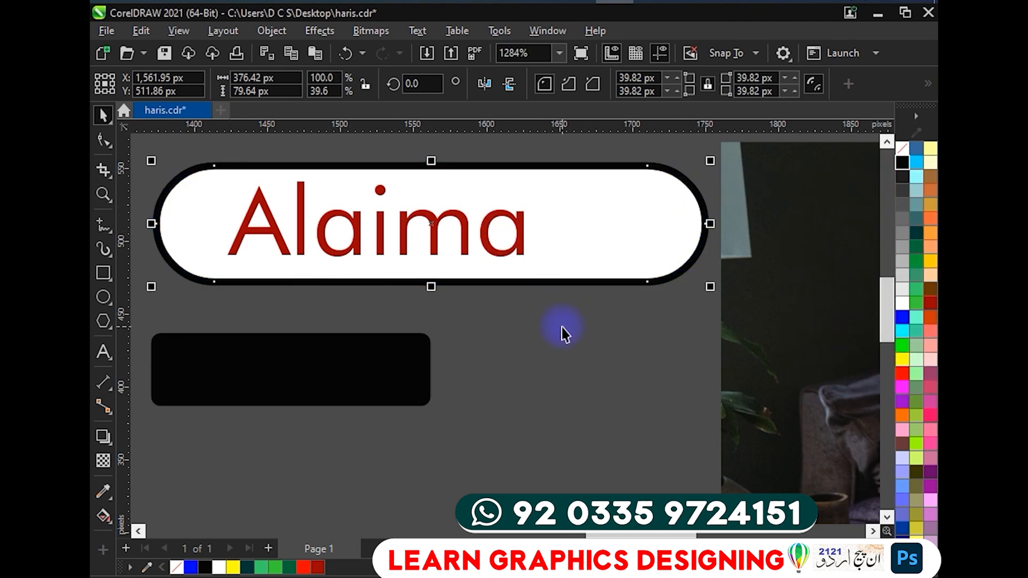
{"action": "scroll", "coordinate": [566, 334], "scroll_direction": "down", "scroll_amount": 4}
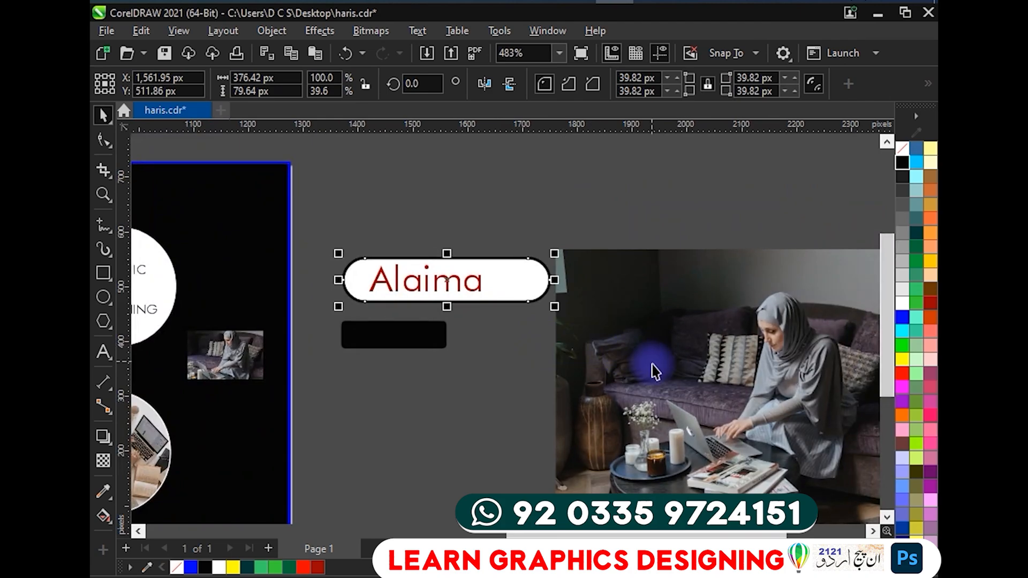
PowerClip the large photo of the woman on the sofa inside the pill label.
{"action": "left_click", "coordinate": [652, 365]}
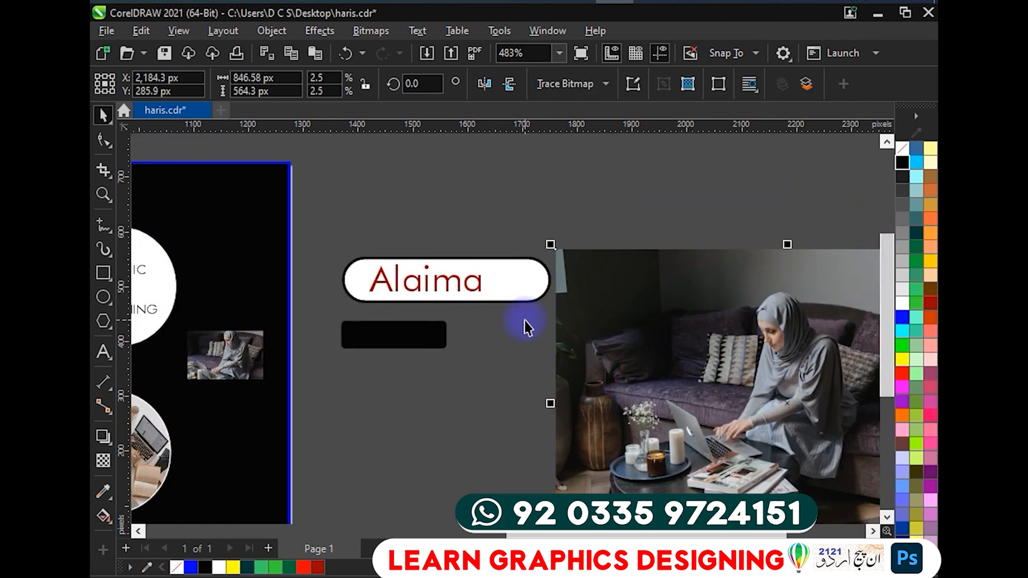
{"action": "left_click_drag", "start_coordinate": [189, 368], "coordinate": [441, 256]}
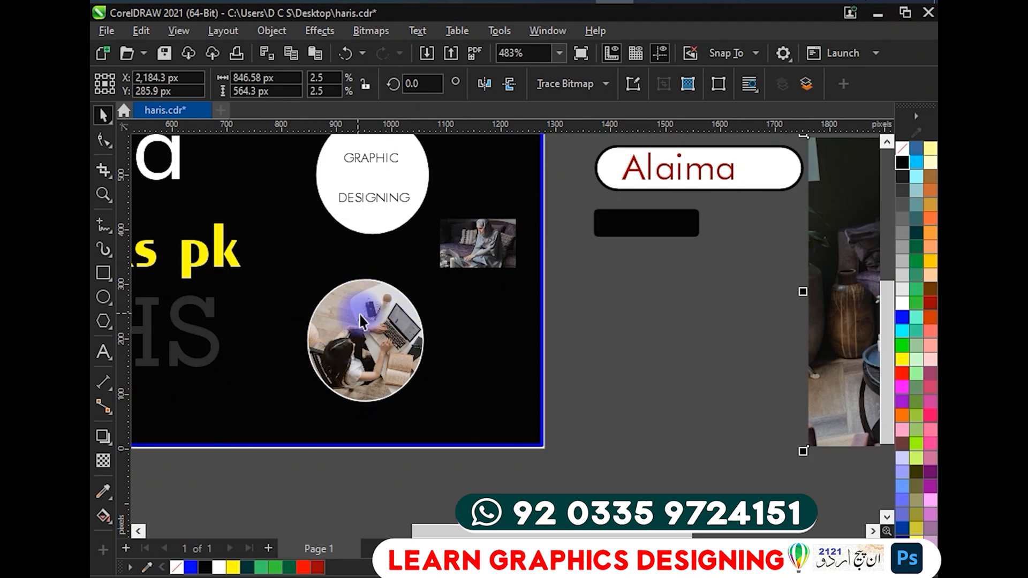
{"action": "scroll", "coordinate": [480, 239], "scroll_direction": "up", "scroll_amount": 3}
{"action": "left_click_drag", "start_coordinate": [496, 241], "coordinate": [325, 403]}
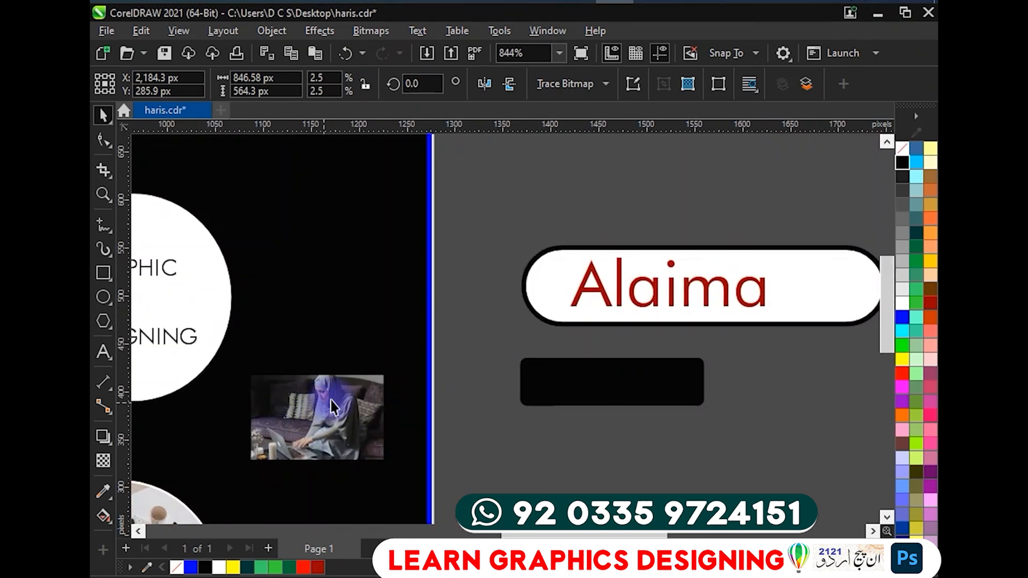
{"action": "scroll", "coordinate": [637, 250], "scroll_direction": "up", "scroll_amount": 1}
{"action": "left_click_drag", "start_coordinate": [557, 264], "coordinate": [375, 317]}
{"action": "scroll", "coordinate": [367, 311], "scroll_direction": "up", "scroll_amount": 1}
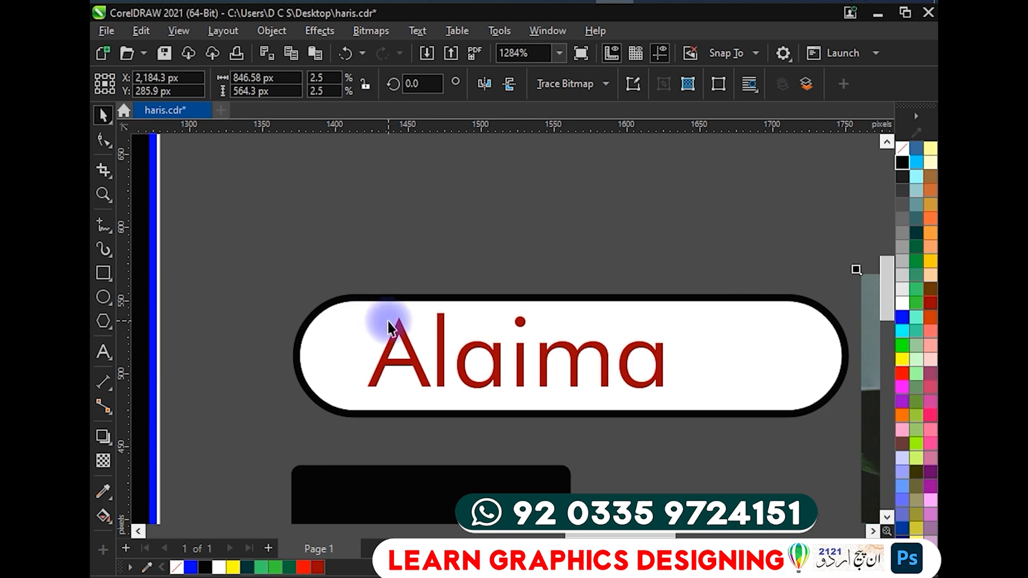
{"action": "scroll", "coordinate": [388, 348], "scroll_direction": "down", "scroll_amount": 2}
{"action": "scroll", "coordinate": [437, 369], "scroll_direction": "down", "scroll_amount": 2}
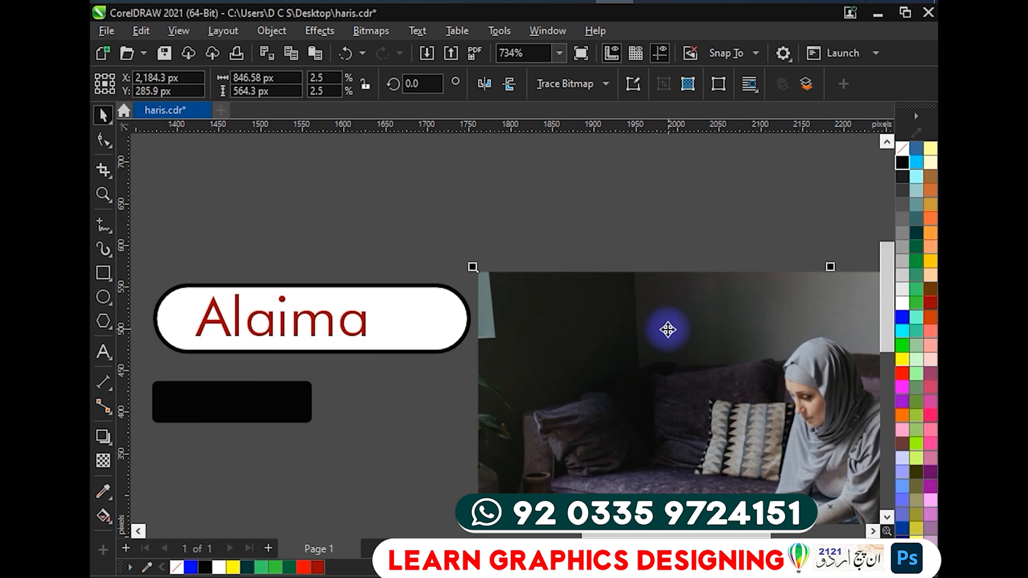
{"action": "right_click", "coordinate": [668, 328]}
{"action": "left_click", "coordinate": [728, 355]}
{"action": "left_click", "coordinate": [414, 317]}
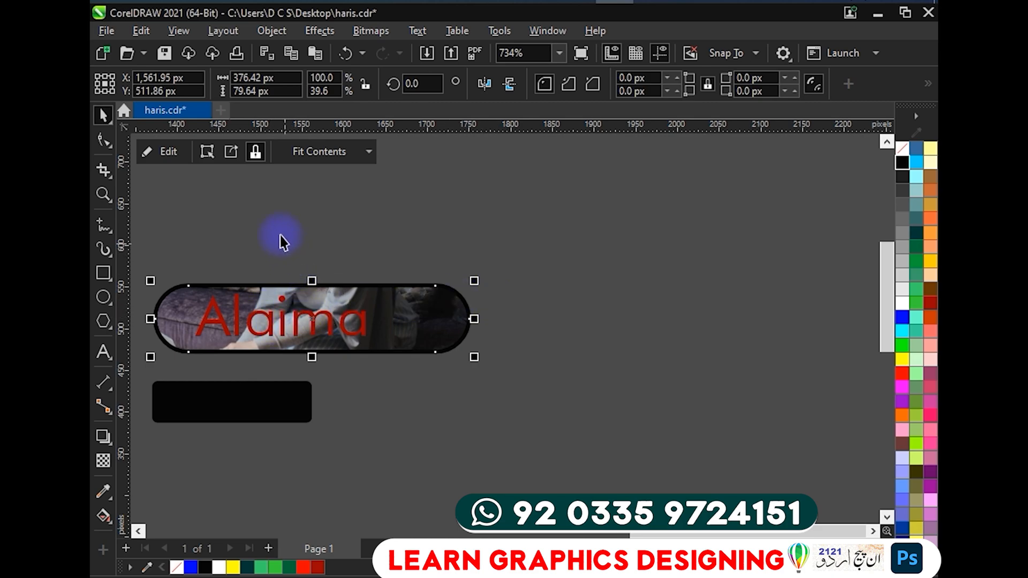
Edit the pill's PowerClip contents, shift the photo so the woman's head lies within the frame, and finish editing.
{"action": "left_click", "coordinate": [165, 150]}
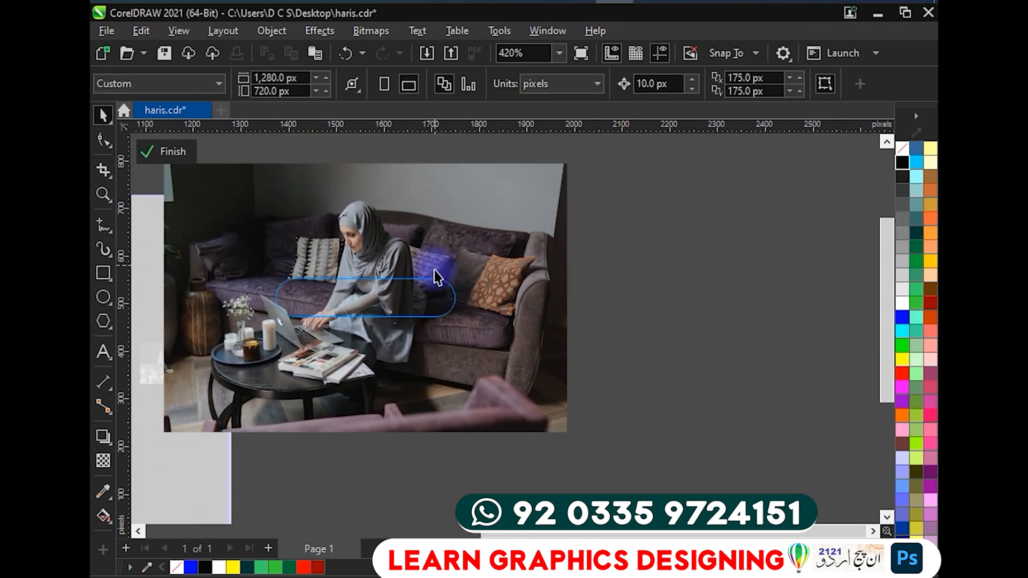
{"action": "left_click_drag", "start_coordinate": [438, 277], "coordinate": [455, 299]}
{"action": "left_click_drag", "start_coordinate": [461, 241], "coordinate": [479, 280]}
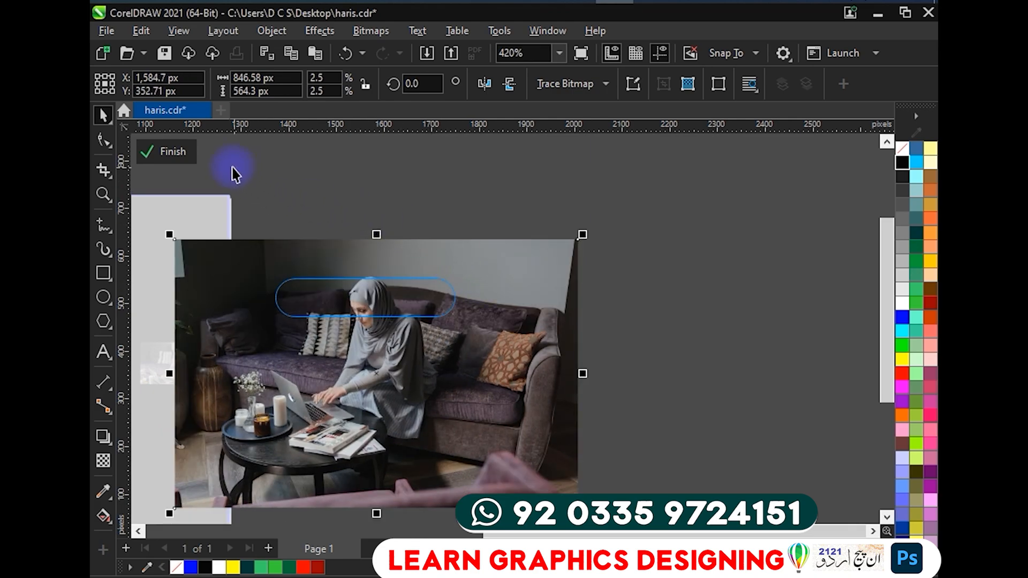
{"action": "left_click", "coordinate": [172, 151]}
{"action": "scroll", "coordinate": [409, 298], "scroll_direction": "up", "scroll_amount": 5}
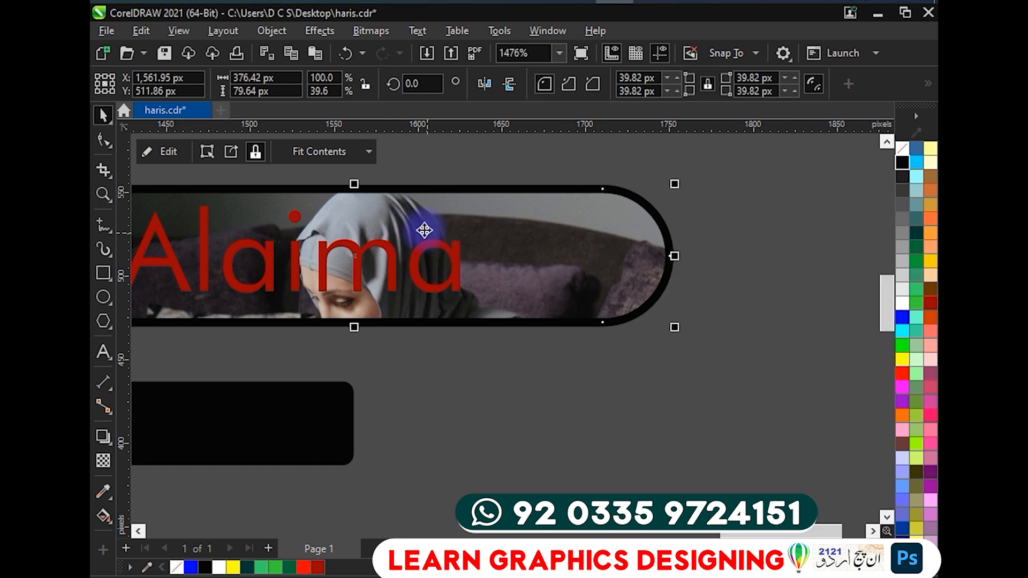
Examine the clipped pill label and compare it with the circular clipped photo on the banner.
{"action": "scroll", "coordinate": [425, 230], "scroll_direction": "down", "scroll_amount": 2}
{"action": "left_click_drag", "start_coordinate": [432, 231], "coordinate": [502, 228]}
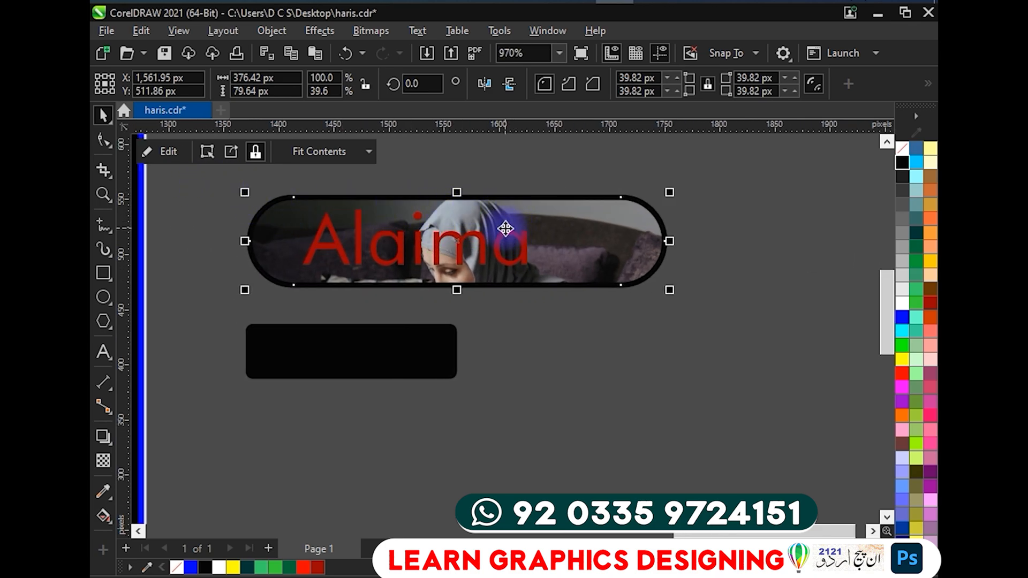
{"action": "scroll", "coordinate": [426, 255], "scroll_direction": "down", "scroll_amount": 1}
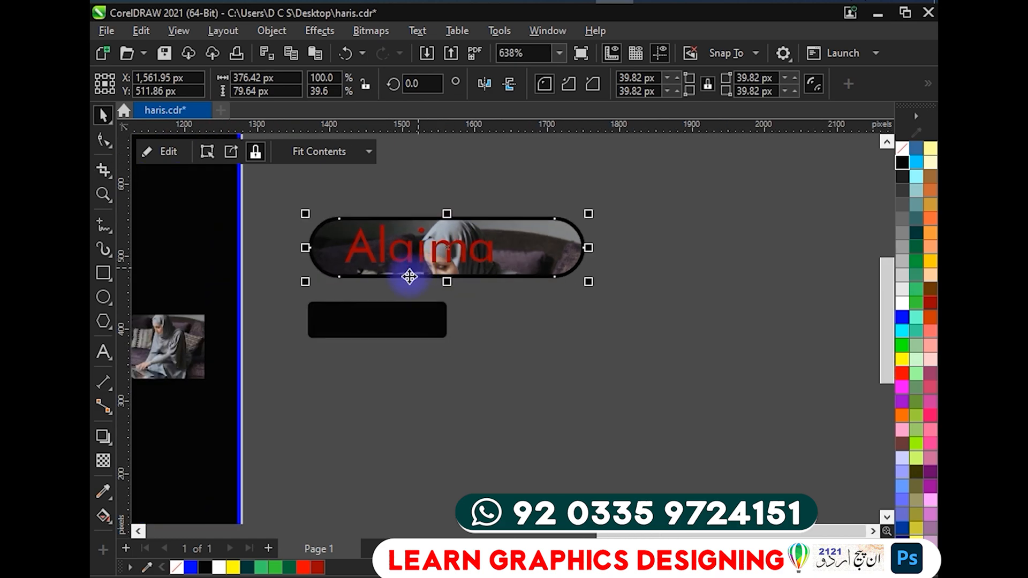
{"action": "left_click_drag", "start_coordinate": [262, 324], "coordinate": [456, 290]}
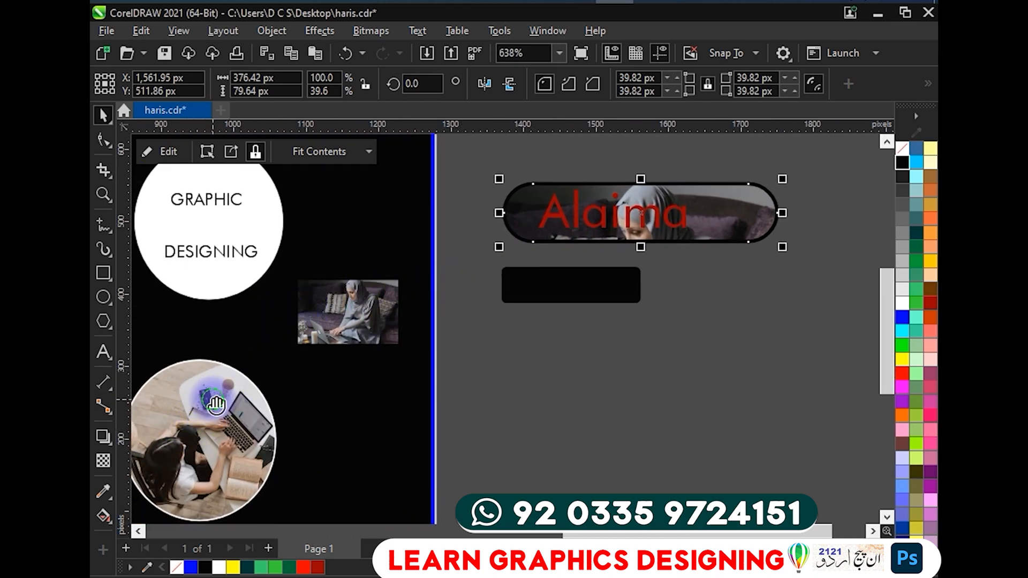
{"action": "left_click_drag", "start_coordinate": [188, 438], "coordinate": [386, 280]}
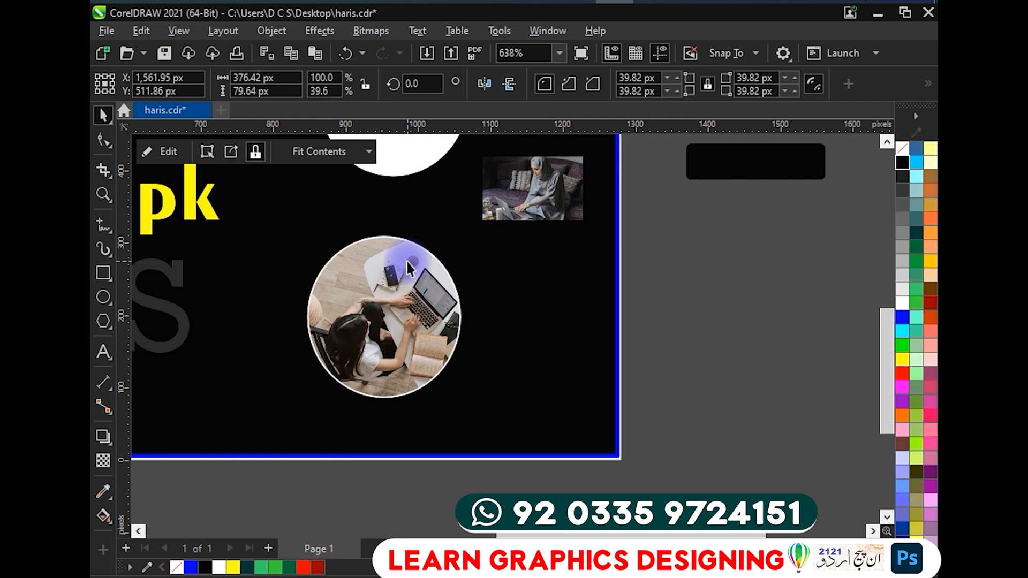
{"action": "scroll", "coordinate": [403, 261], "scroll_direction": "up", "scroll_amount": 1}
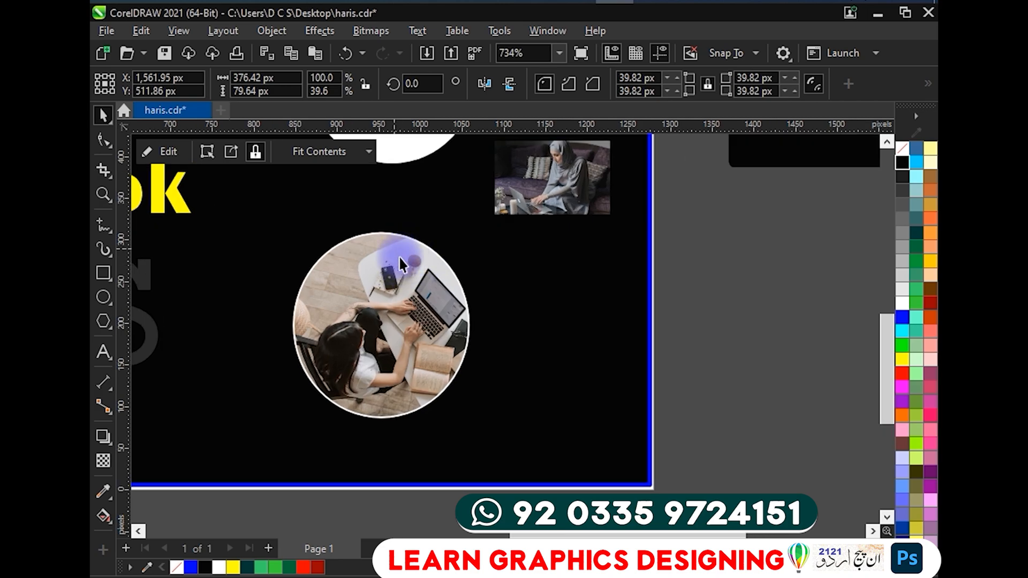
{"action": "left_click_drag", "start_coordinate": [423, 289], "coordinate": [362, 355]}
{"action": "double_click", "coordinate": [366, 336]}
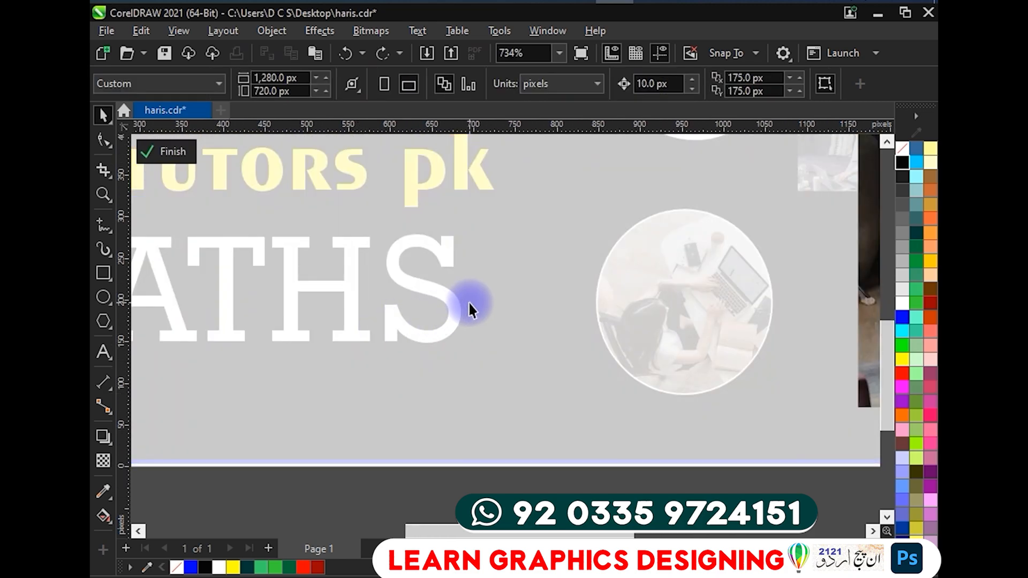
{"action": "left_click", "coordinate": [172, 151]}
{"action": "scroll", "coordinate": [343, 278], "scroll_direction": "down", "scroll_amount": 4}
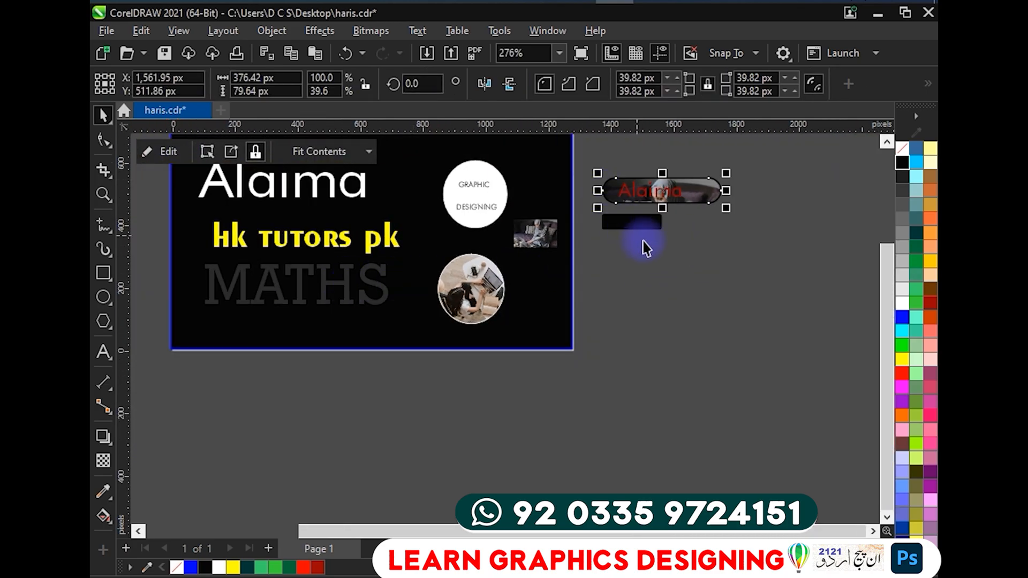
Import the overhead photo of the woman working on a laptop from the Downloads folder and place it below the banner.
{"action": "left_click", "coordinate": [648, 251]}
{"action": "key", "text": "ctrl+i"}
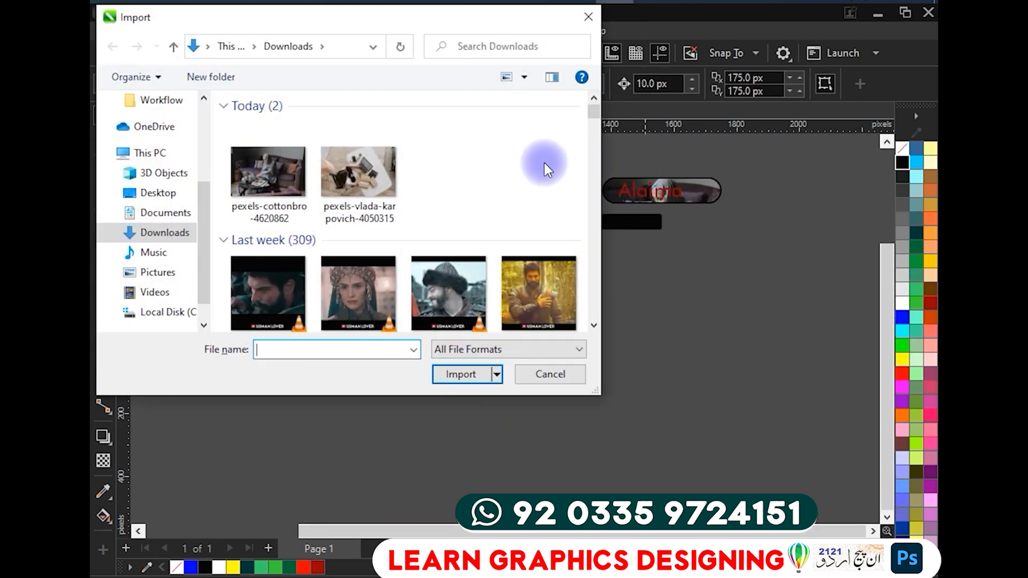
{"action": "double_click", "coordinate": [351, 174]}
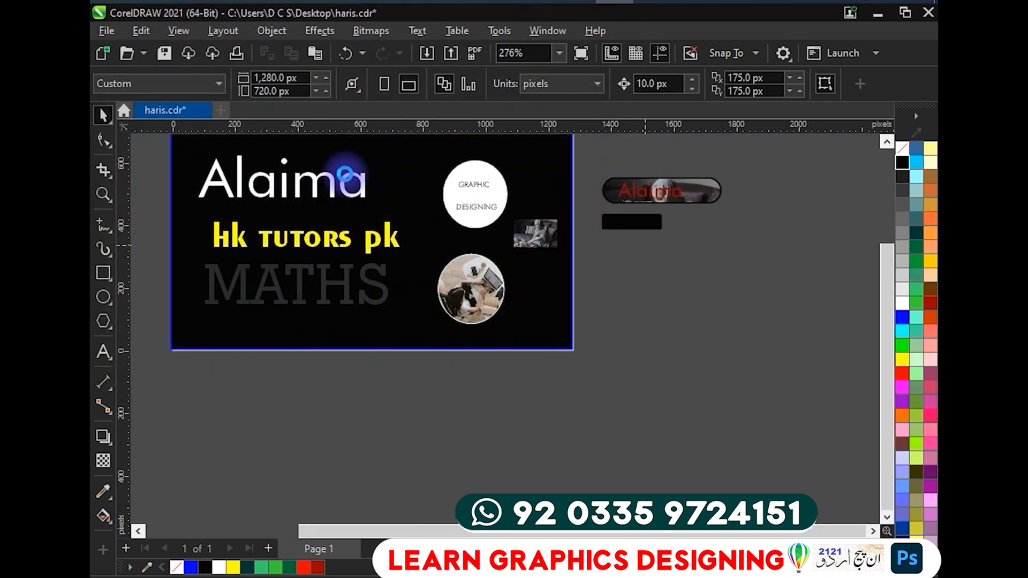
{"action": "left_click", "coordinate": [300, 370]}
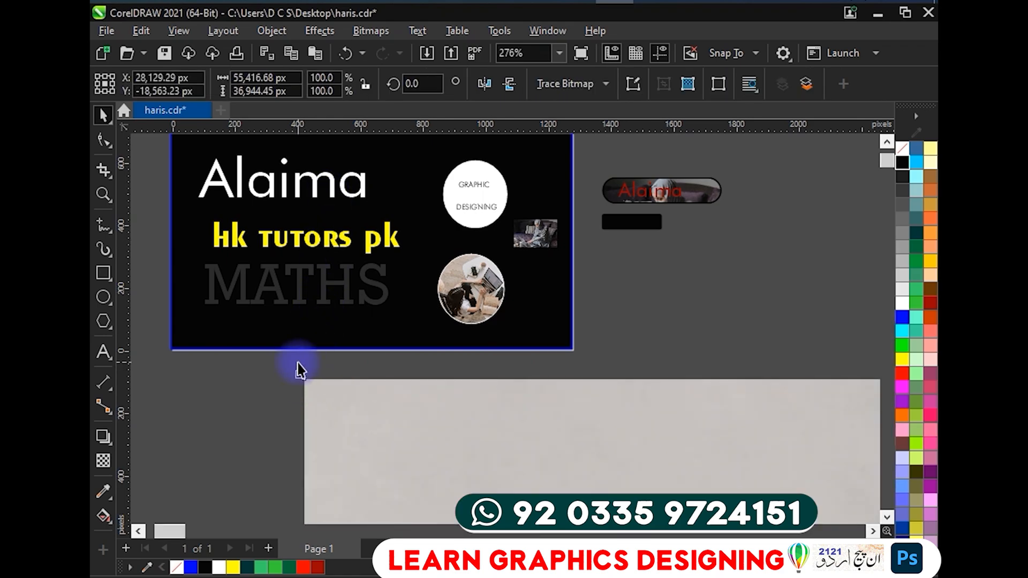
Scale the imported laptop photo down to about 722 x 482 px and move it onto the banner.
{"action": "key", "text": "shift+F2"}
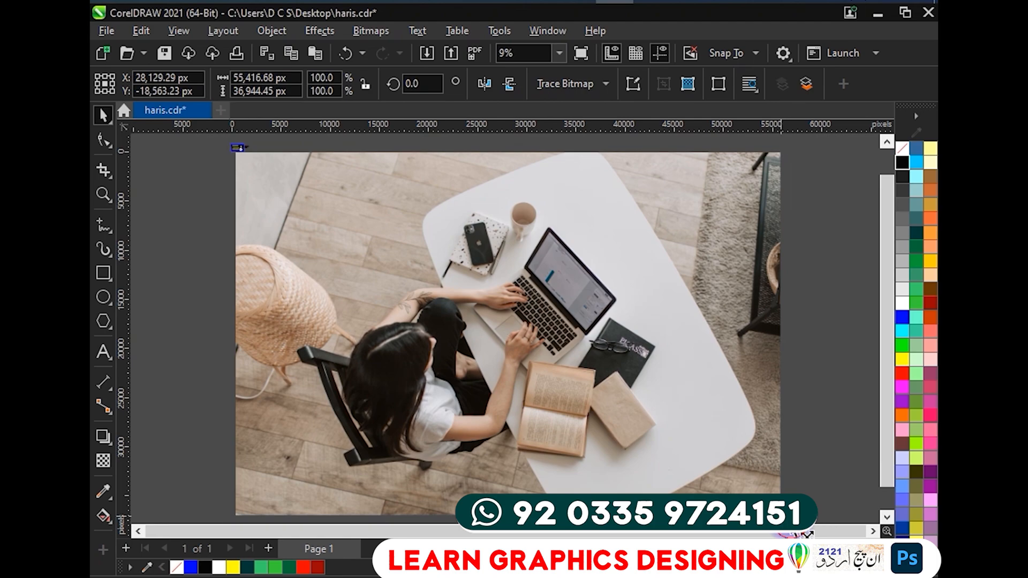
{"action": "left_click_drag", "start_coordinate": [785, 519], "coordinate": [594, 353]}
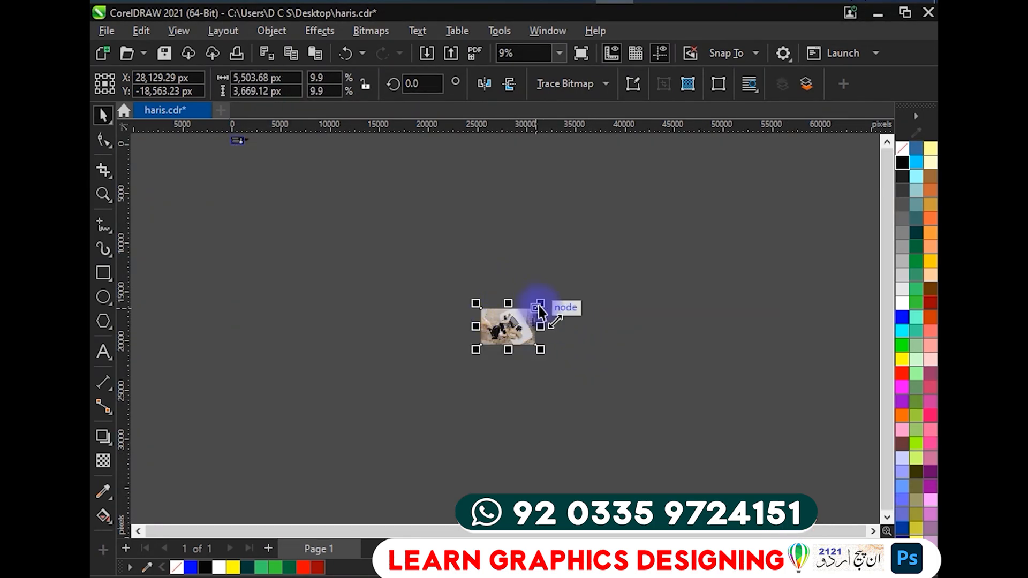
{"action": "left_click_drag", "start_coordinate": [541, 305], "coordinate": [264, 152]}
{"action": "key", "text": "F4"}
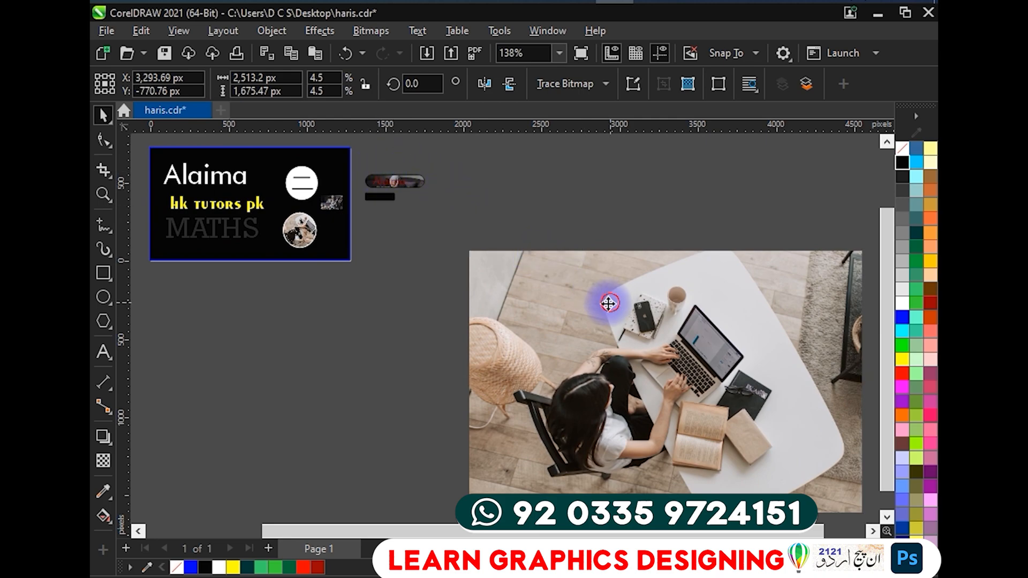
{"action": "left_click_drag", "start_coordinate": [609, 302], "coordinate": [476, 245]}
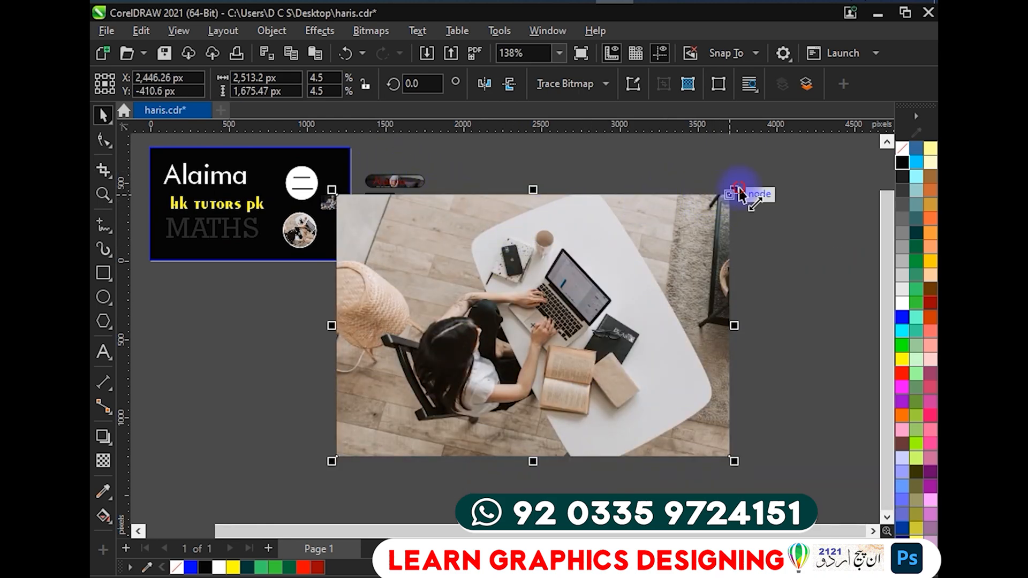
{"action": "left_click_drag", "start_coordinate": [736, 192], "coordinate": [349, 198]}
{"action": "key", "text": "F4"}
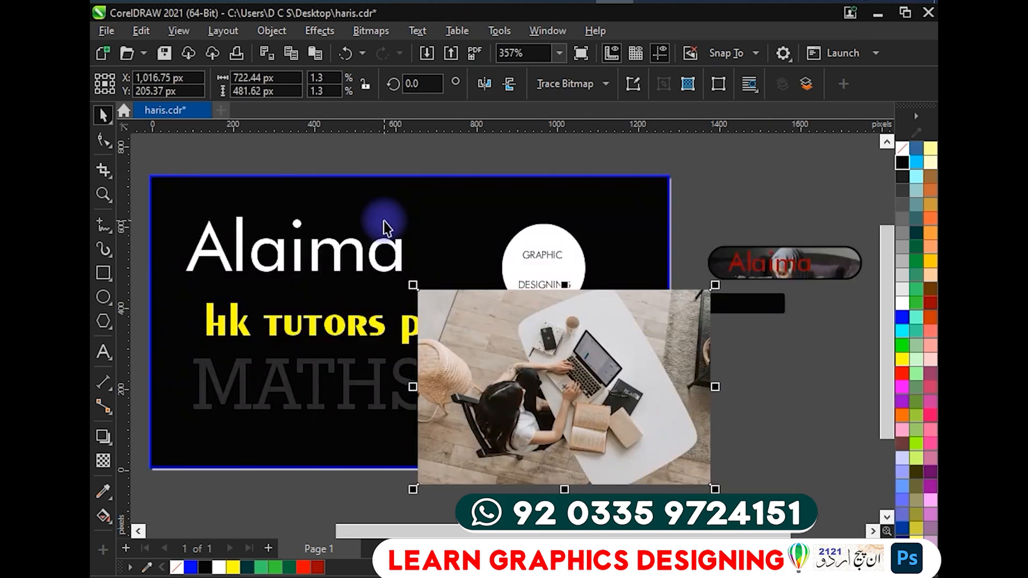
Reduce the laptop photo to about 311 x 208 px and position it over the end of the "MATHS" text.
{"action": "left_click_drag", "start_coordinate": [717, 288], "coordinate": [575, 396]}
{"action": "left_click_drag", "start_coordinate": [507, 409], "coordinate": [564, 295]}
{"action": "scroll", "coordinate": [563, 294], "scroll_direction": "up", "scroll_amount": 1}
{"action": "scroll", "coordinate": [564, 294], "scroll_direction": "up", "scroll_amount": 3}
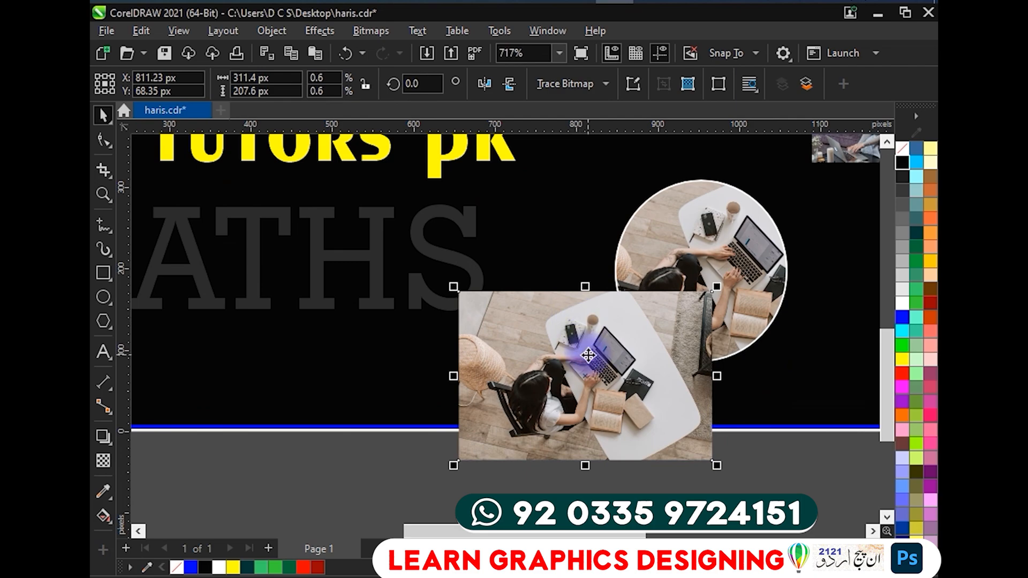
{"action": "left_click_drag", "start_coordinate": [589, 351], "coordinate": [527, 267]}
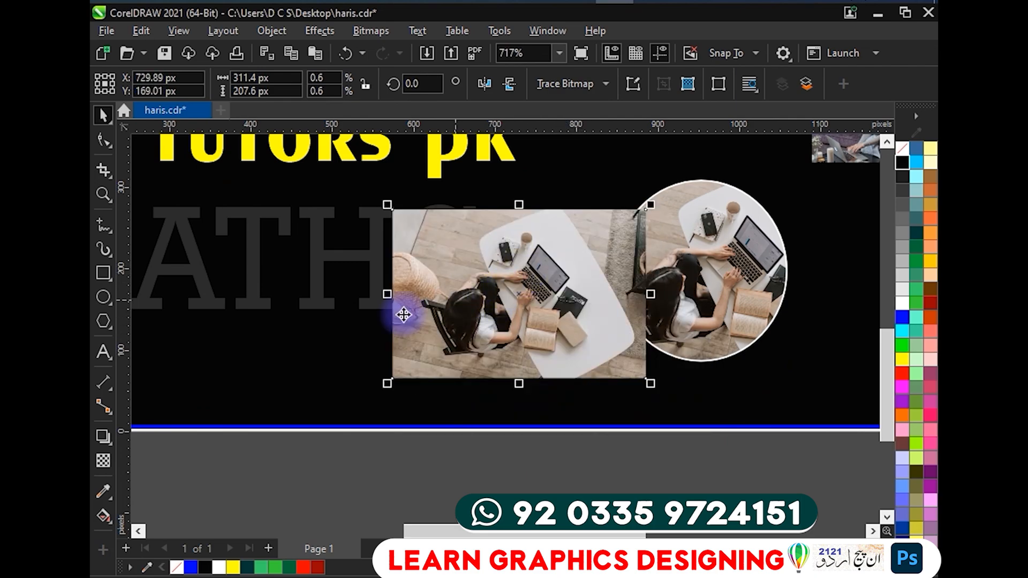
{"action": "left_click_drag", "start_coordinate": [485, 325], "coordinate": [384, 271]}
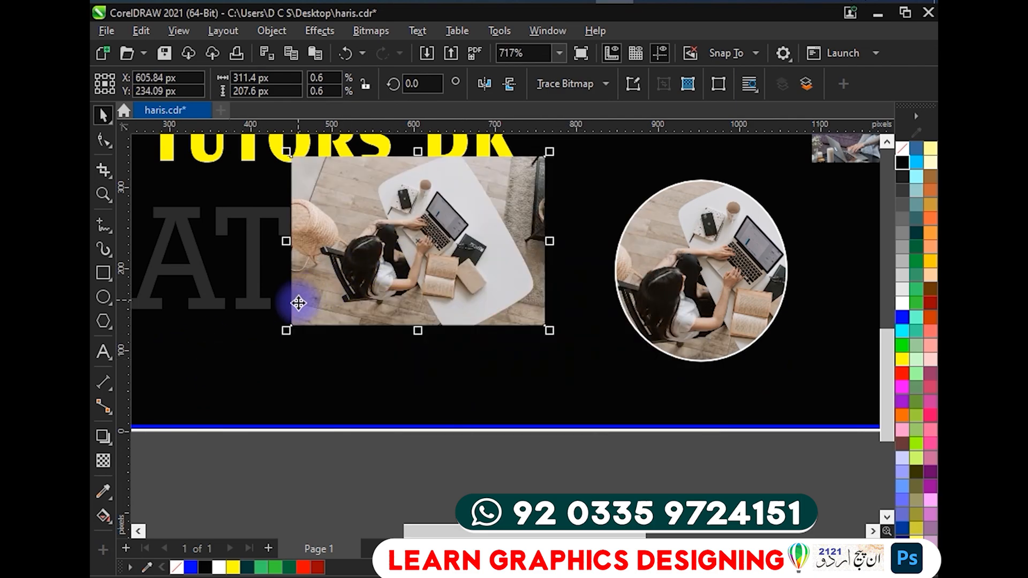
Apply a uniform transparency of 85 to the laptop photo and return to the Pick tool.
{"action": "left_click", "coordinate": [102, 460]}
{"action": "left_click", "coordinate": [463, 218]}
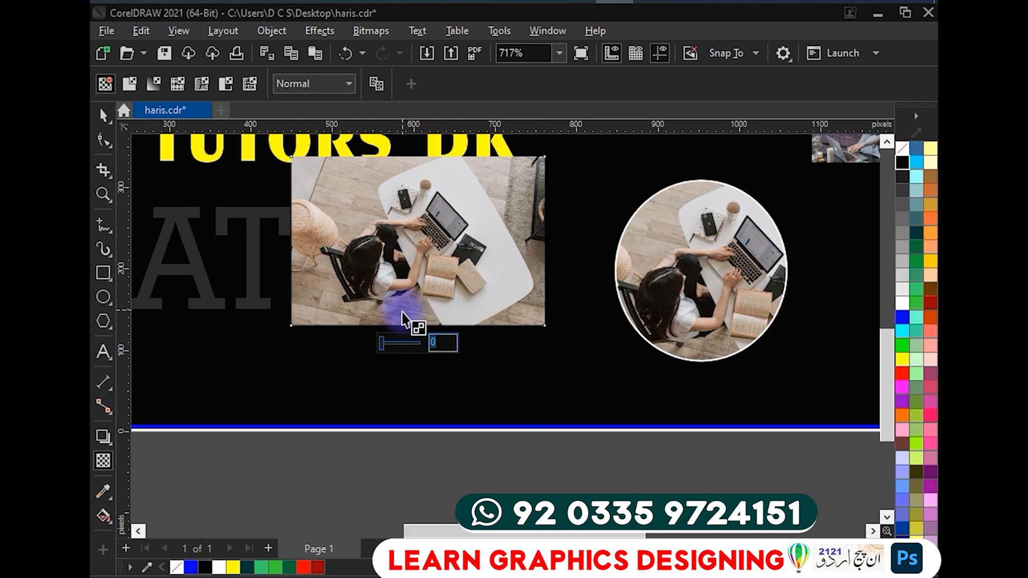
{"action": "left_click", "coordinate": [443, 342]}
{"action": "type", "text": "85"}
{"action": "key", "text": "Return"}
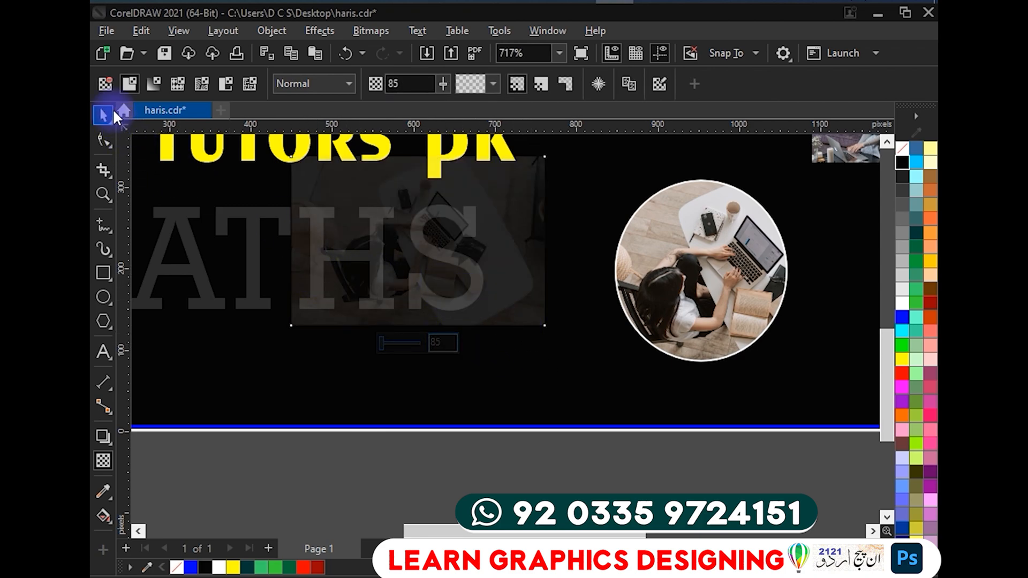
{"action": "left_click", "coordinate": [115, 115]}
{"action": "scroll", "coordinate": [338, 390], "scroll_direction": "down", "scroll_amount": 1}
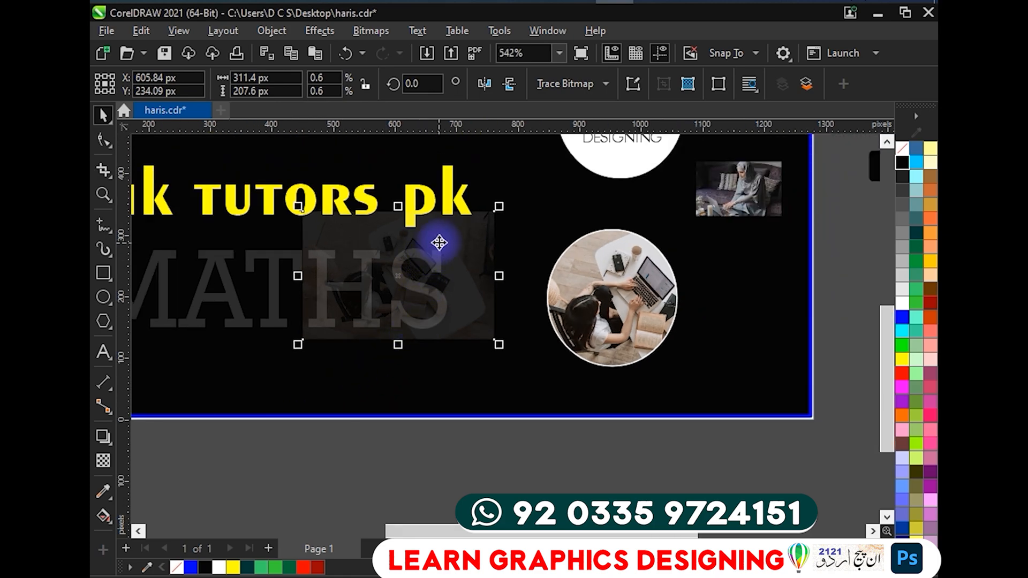
Move the transparent laptop photo up over the yellow text and enlarge it to about 763 x 509 px.
{"action": "left_click_drag", "start_coordinate": [471, 259], "coordinate": [444, 197]}
{"action": "left_click_drag", "start_coordinate": [468, 238], "coordinate": [559, 332]}
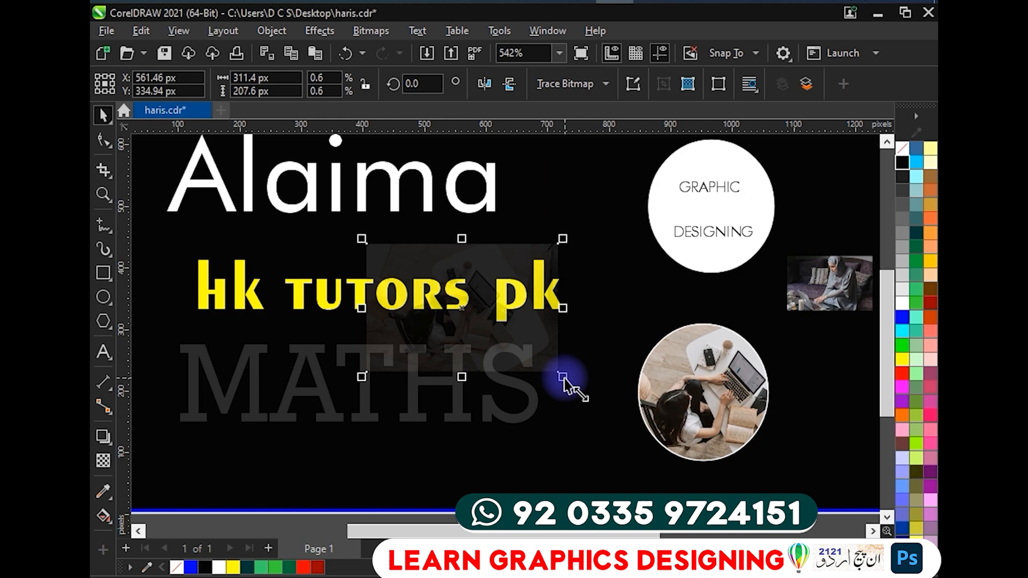
{"action": "left_click_drag", "start_coordinate": [562, 377], "coordinate": [702, 470]}
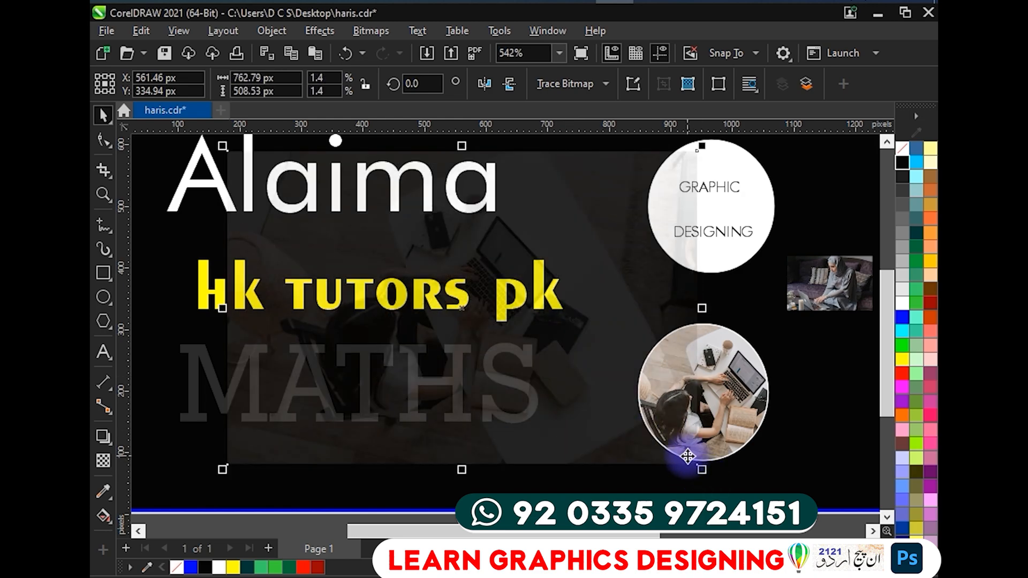
Undo the last enlargement of the transparent laptop photo, move it up over the end of the yellow text, and deselect it.
{"action": "key", "text": "ctrl+z"}
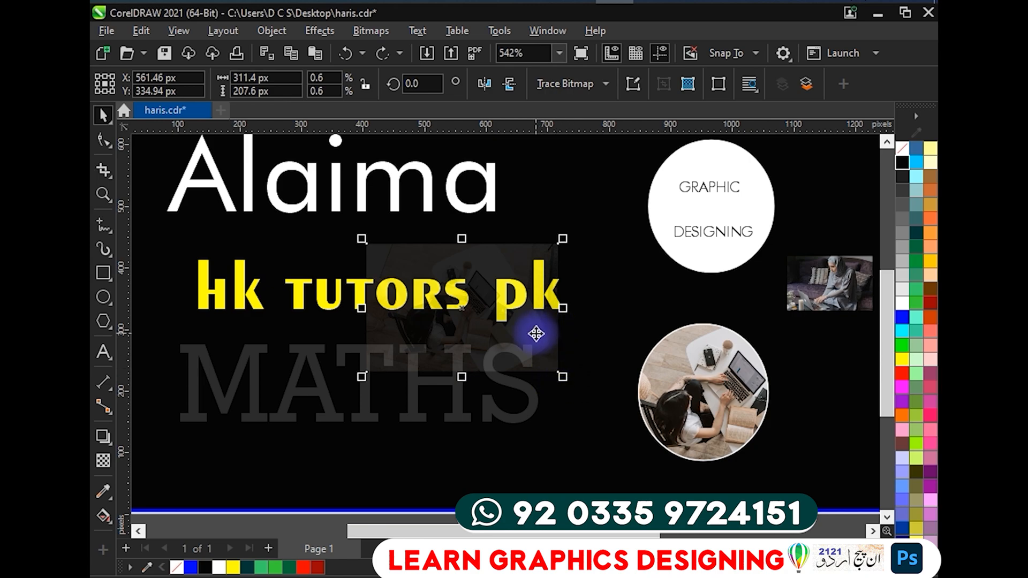
{"action": "left_click_drag", "start_coordinate": [536, 334], "coordinate": [582, 308]}
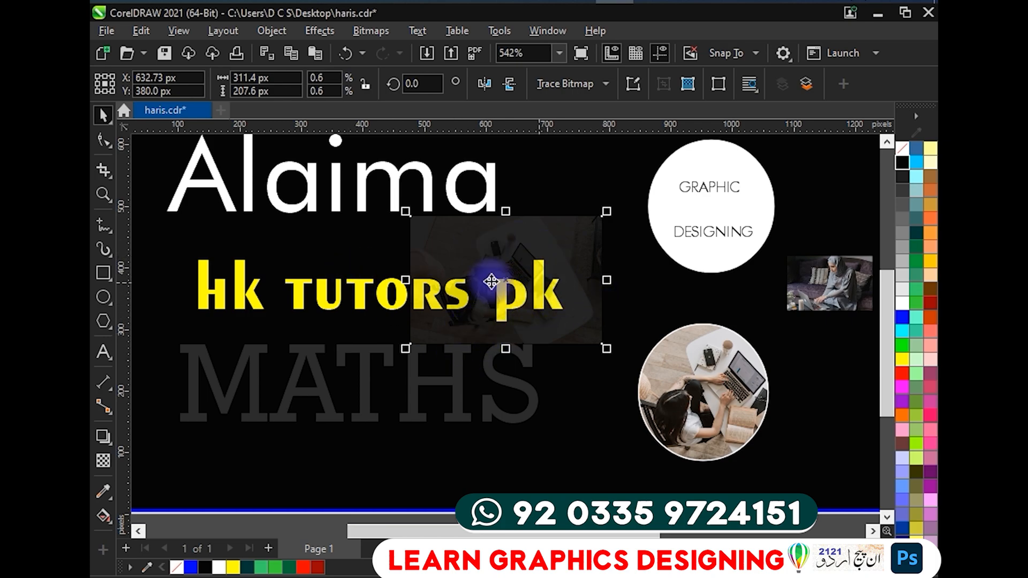
{"action": "scroll", "coordinate": [482, 276], "scroll_direction": "down", "scroll_amount": 1}
{"action": "left_click_drag", "start_coordinate": [480, 277], "coordinate": [419, 327]}
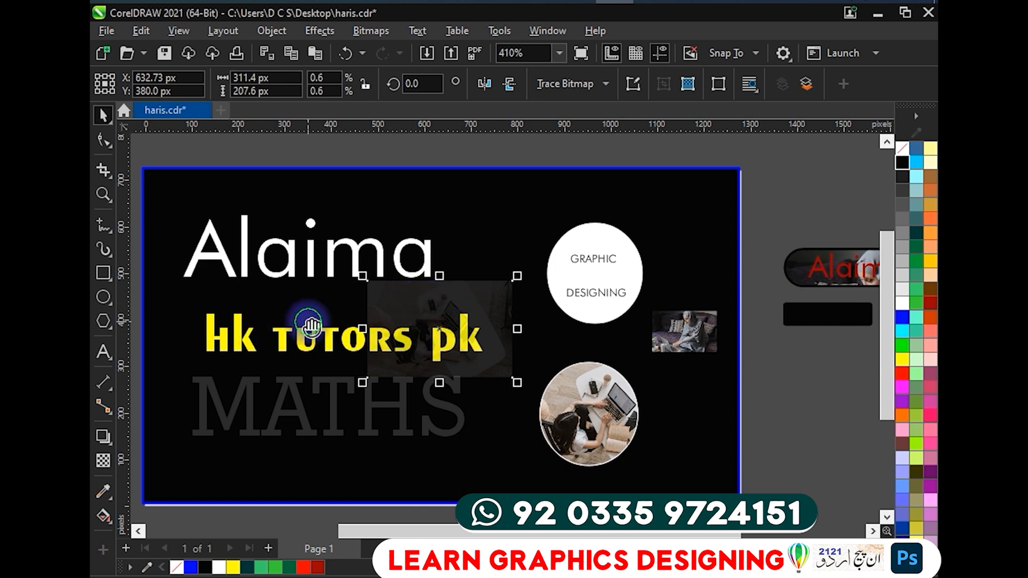
{"action": "left_click_drag", "start_coordinate": [309, 323], "coordinate": [350, 296]}
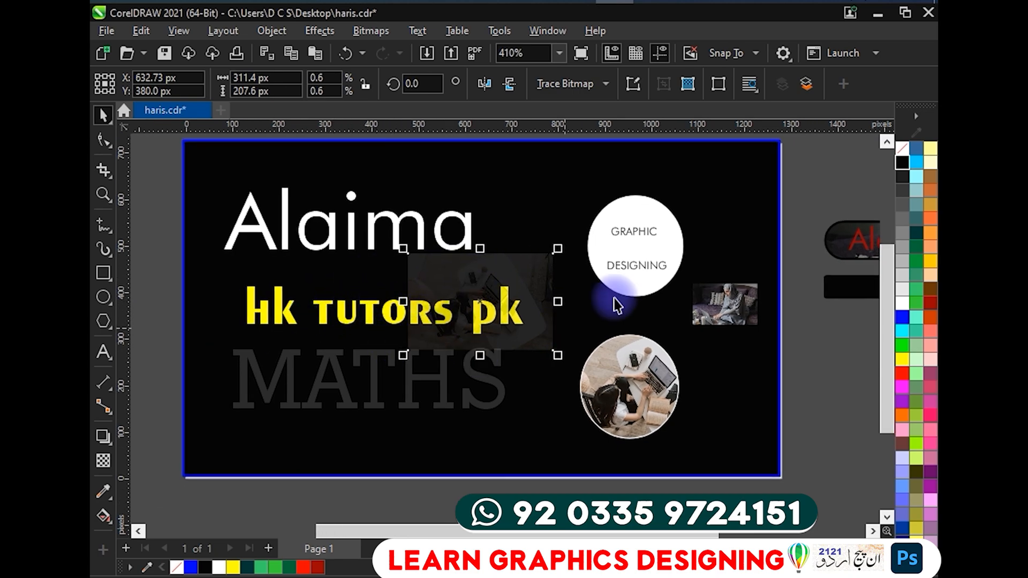
{"action": "left_click", "coordinate": [377, 278]}
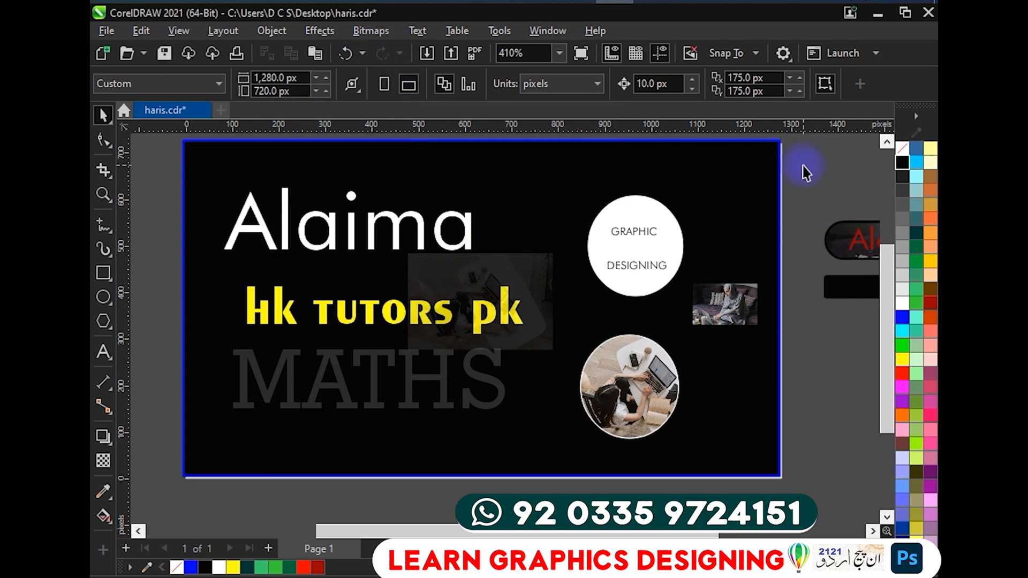
{"action": "scroll", "coordinate": [814, 173], "scroll_direction": "down", "scroll_amount": 1}
{"action": "left_click_drag", "start_coordinate": [780, 191], "coordinate": [488, 307]}
{"action": "left_click_drag", "start_coordinate": [596, 267], "coordinate": [581, 244]}
{"action": "left_click_drag", "start_coordinate": [712, 249], "coordinate": [489, 436]}
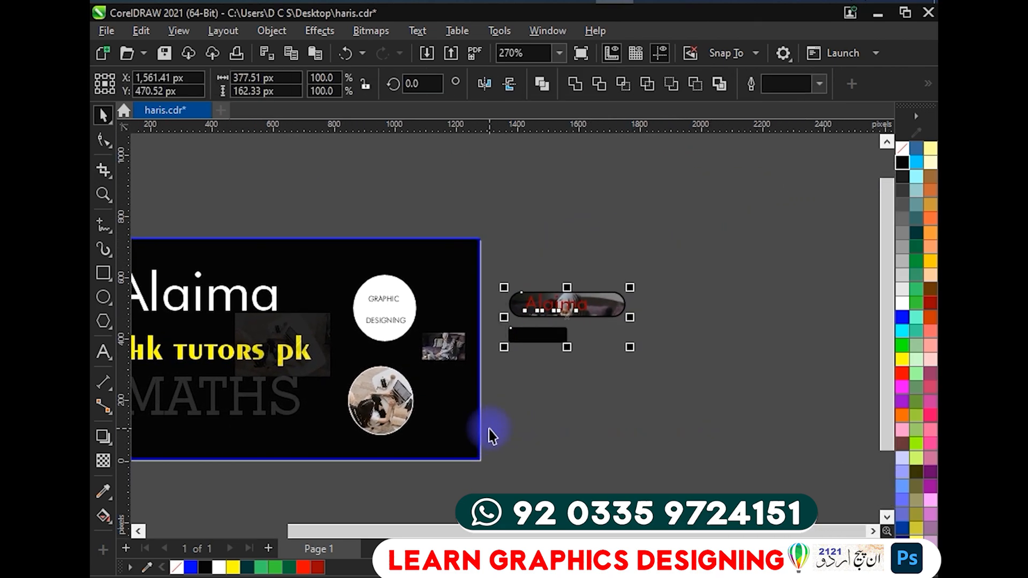
{"action": "left_click", "coordinate": [489, 437]}
{"action": "key", "text": "shift+F4"}
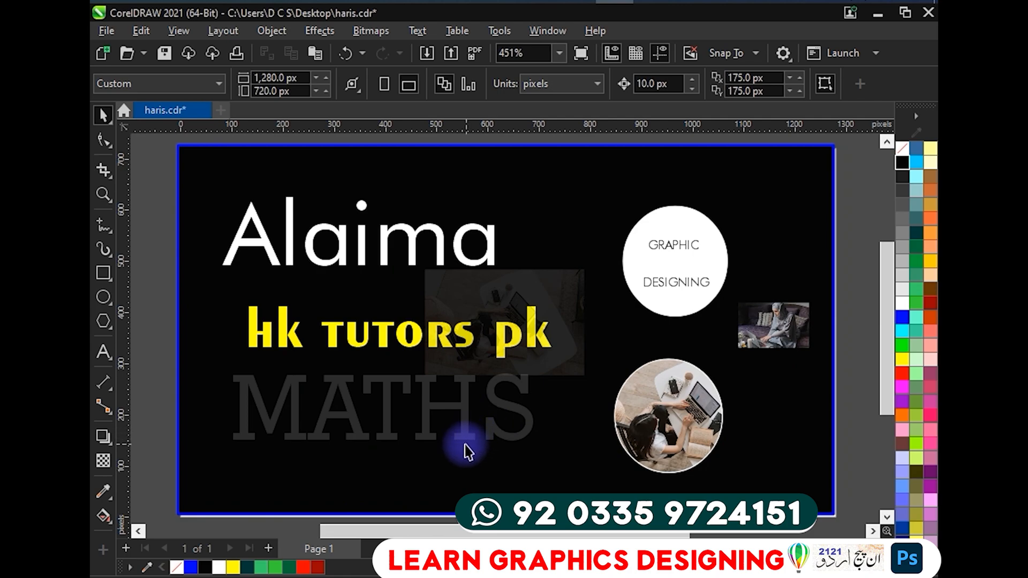
Delete the photo-filled pill shape lying outside the banner page.
{"action": "key", "text": "ctrl+z"}
{"action": "left_click_drag", "start_coordinate": [530, 374], "coordinate": [144, 380]}
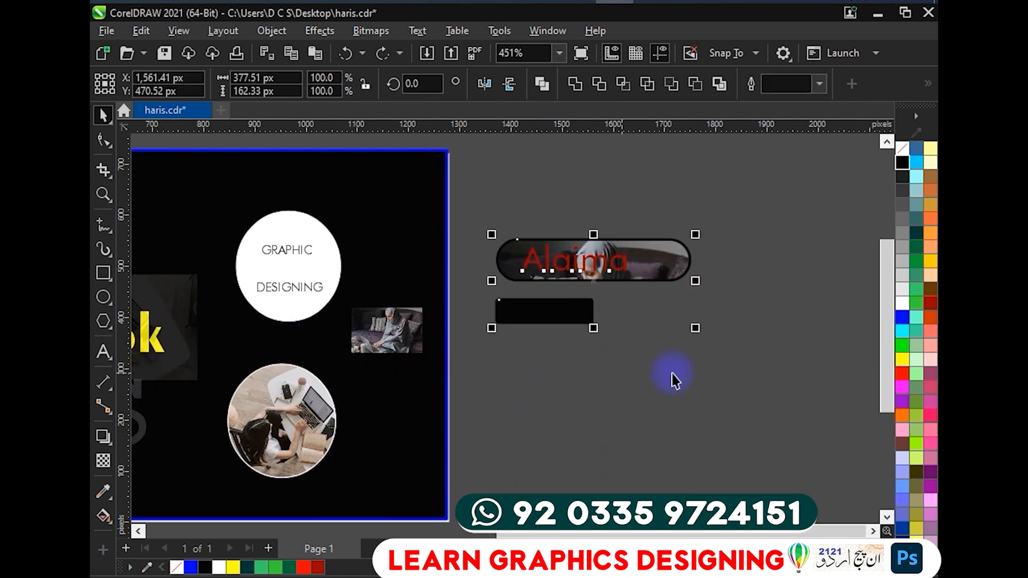
{"action": "left_click", "coordinate": [669, 315]}
{"action": "left_click", "coordinate": [615, 254]}
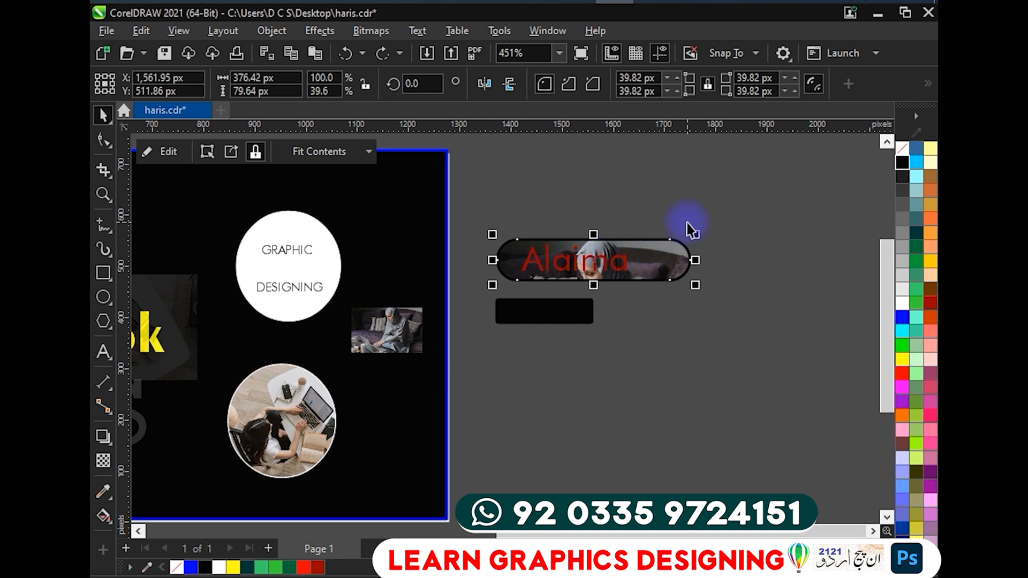
{"action": "key", "text": "Delete"}
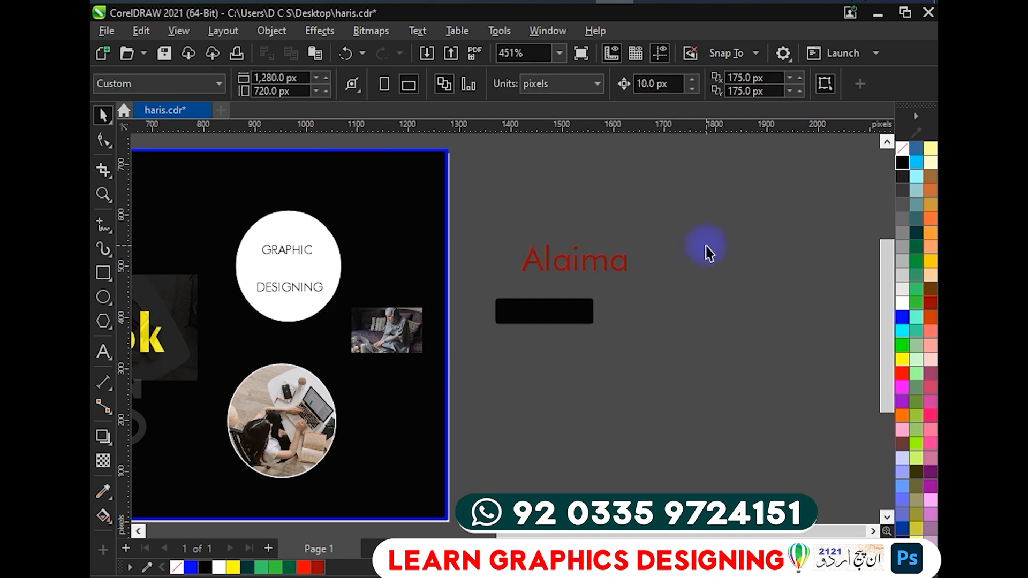
Delete the red text and the black rounded rectangle remaining outside the banner page.
{"action": "left_click", "coordinate": [627, 261]}
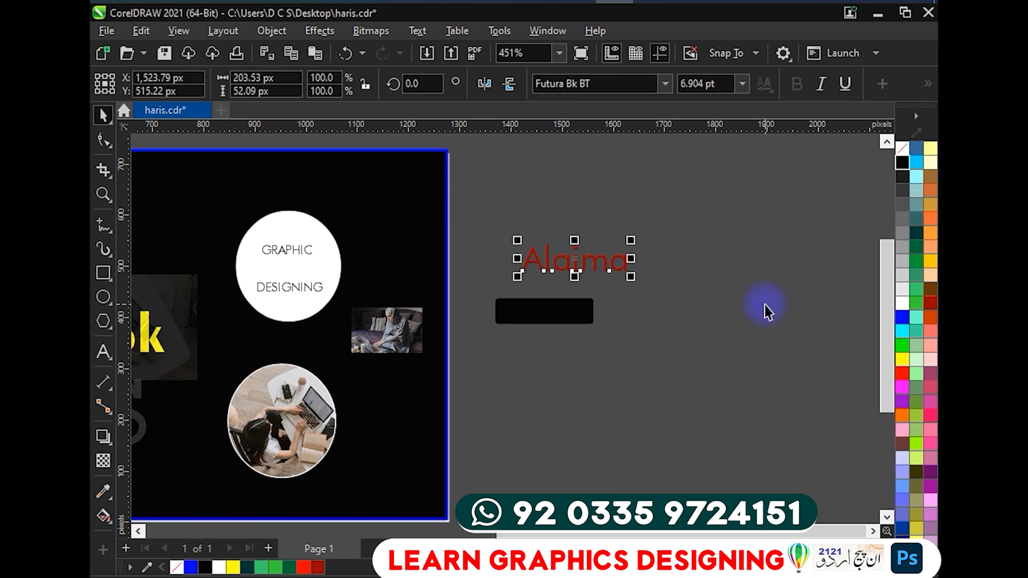
{"action": "key", "text": "Delete"}
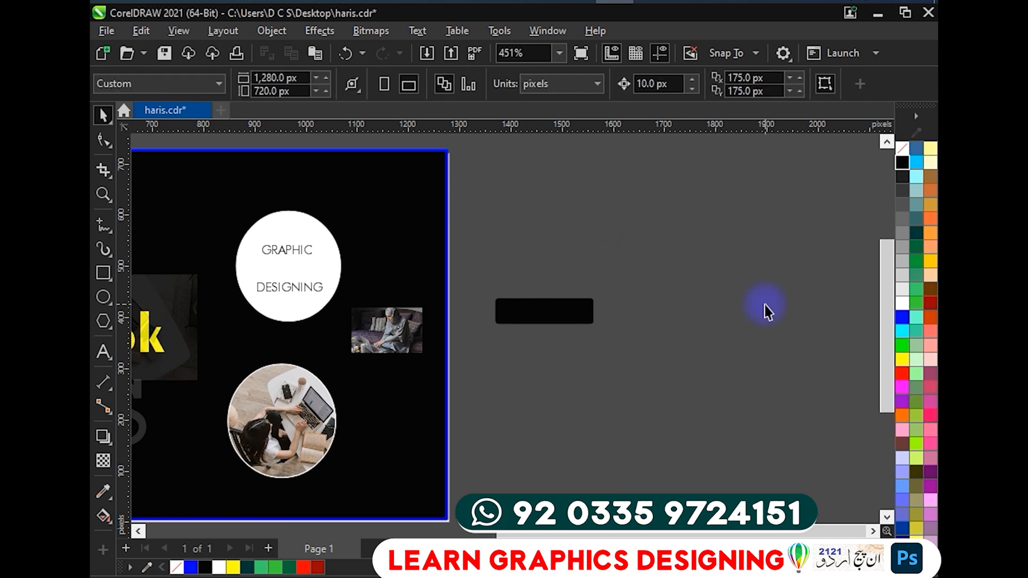
{"action": "left_click", "coordinate": [560, 314]}
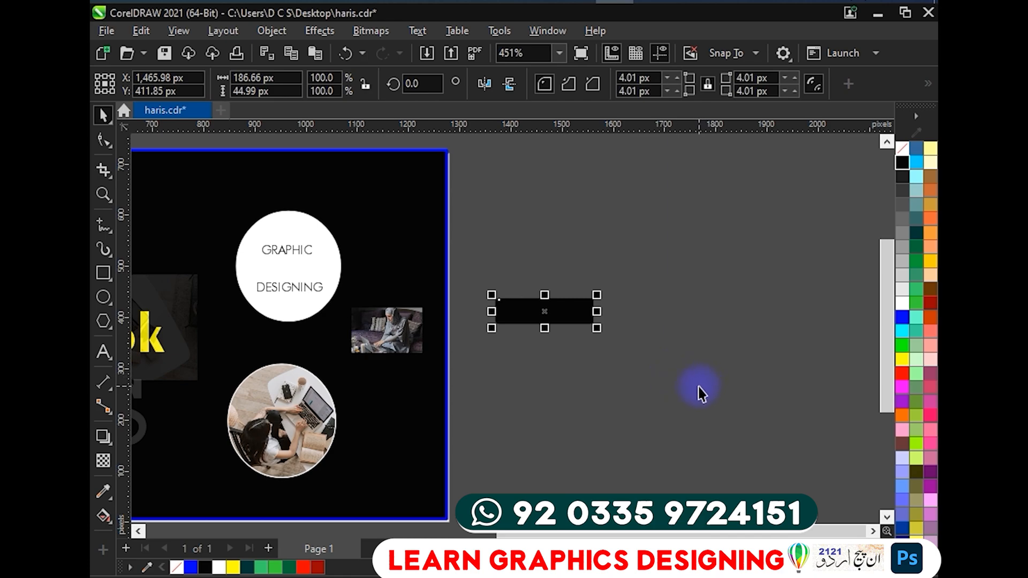
{"action": "key", "text": "Delete"}
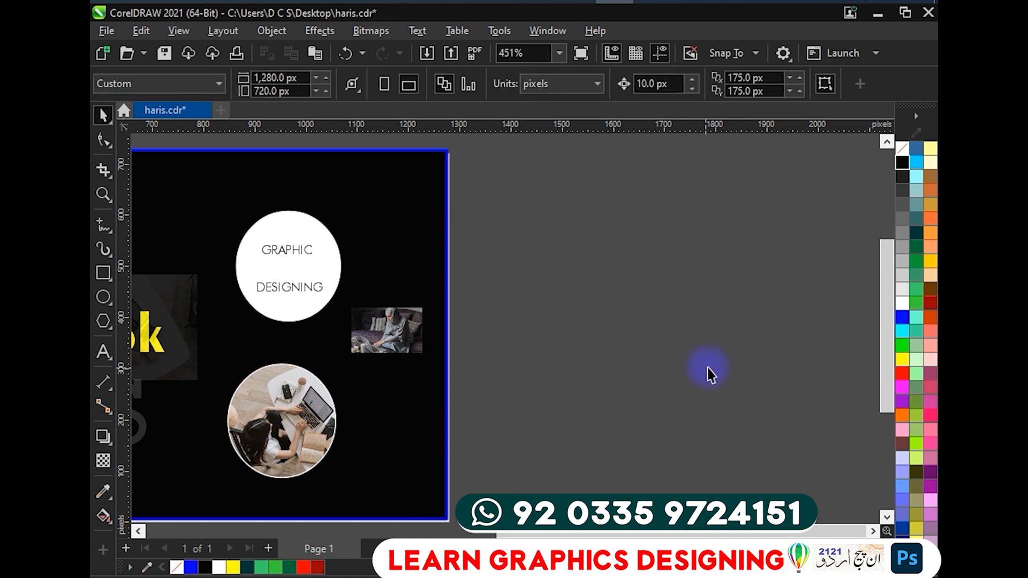
{"action": "scroll", "coordinate": [706, 365], "scroll_direction": "left", "scroll_amount": 5}
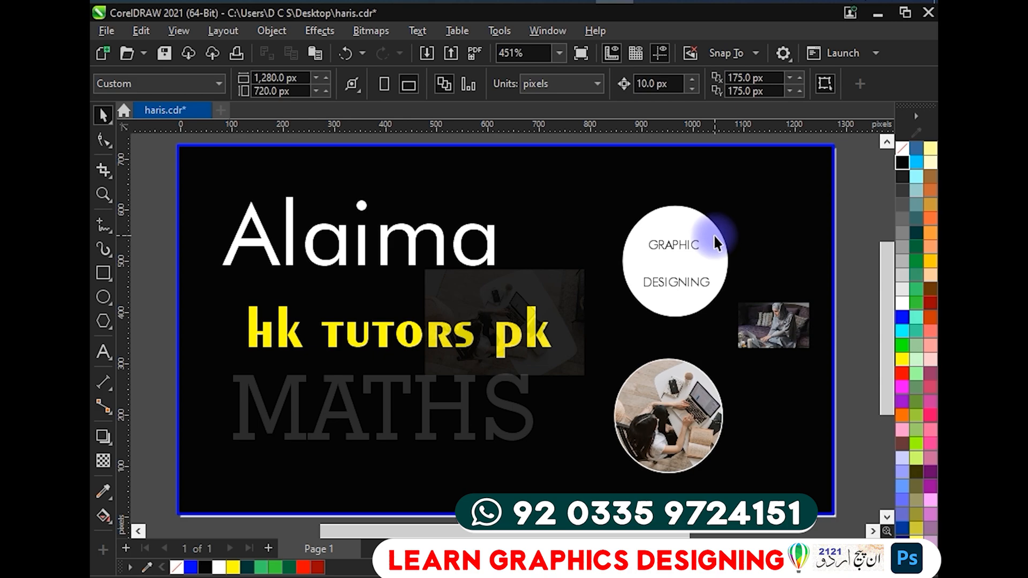
Try to export the banner to the Desktop as a PNG file named haris.
{"action": "left_click", "coordinate": [452, 53]}
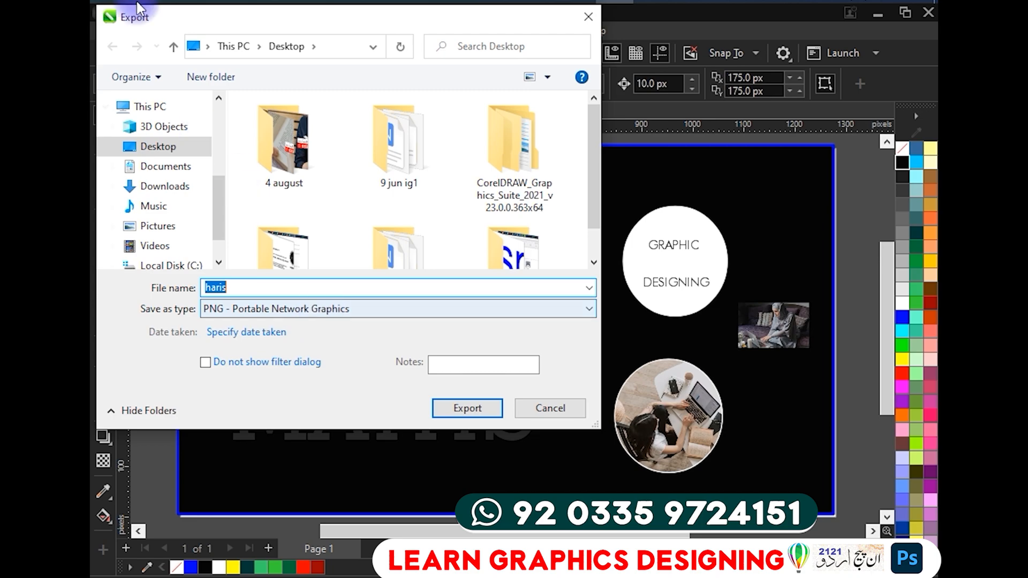
{"action": "key", "text": "Return"}
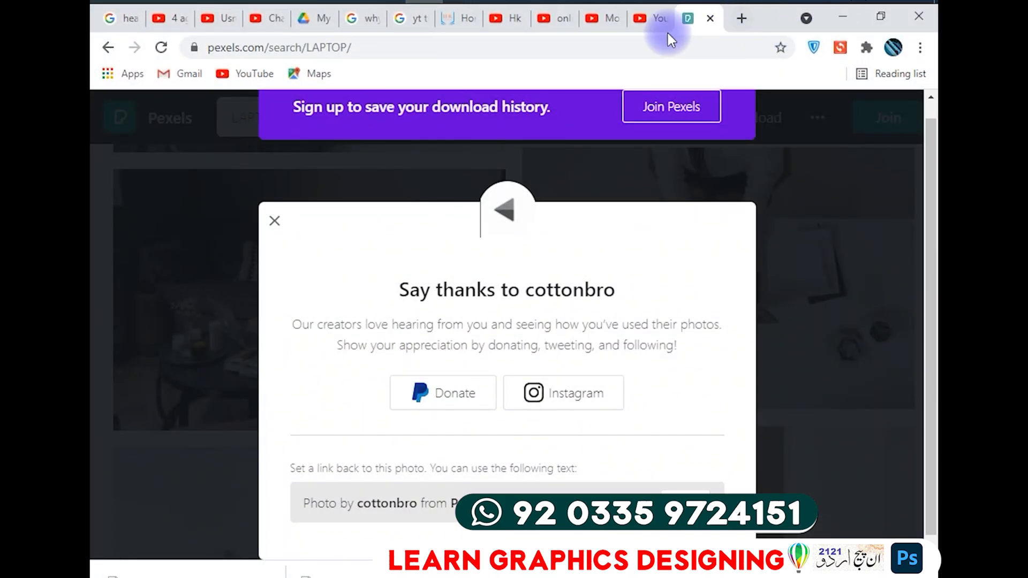
Go to YouTube in the web browser and search for the channel "HK 4 HARIS".
{"action": "left_click", "coordinate": [647, 13]}
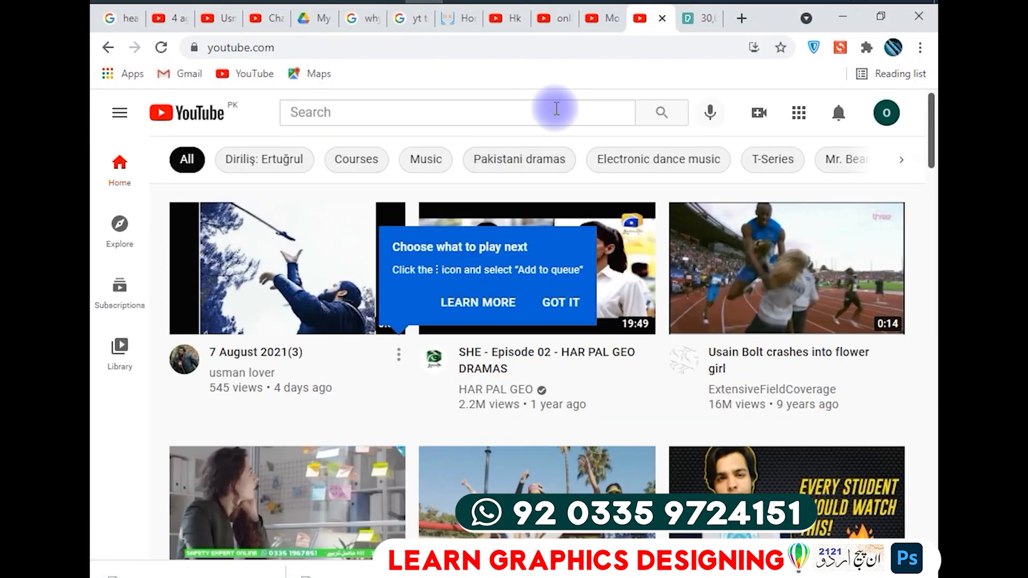
{"action": "left_click", "coordinate": [554, 110]}
{"action": "type", "text": "HK "}
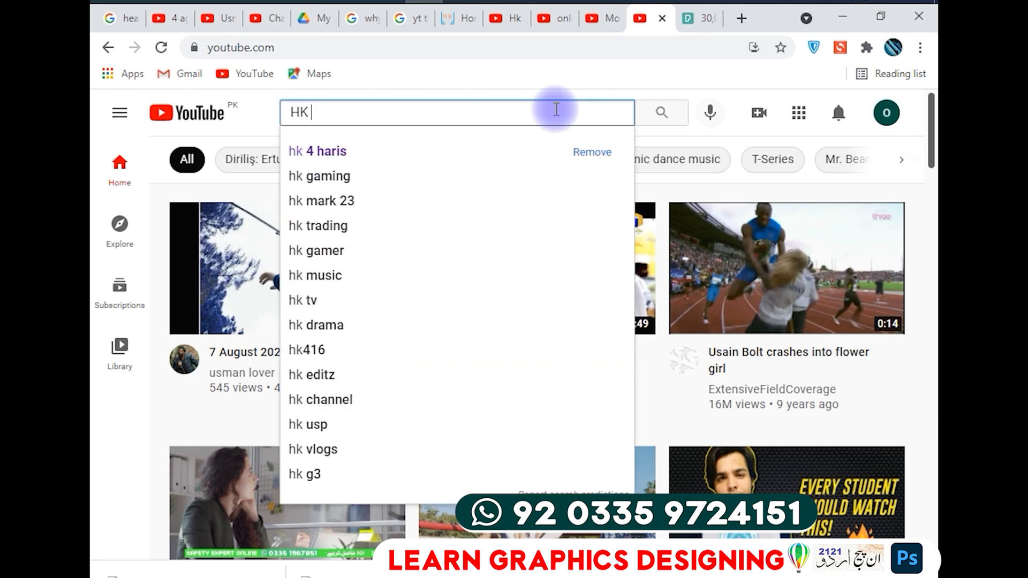
{"action": "type", "text": "4 HARIS"}
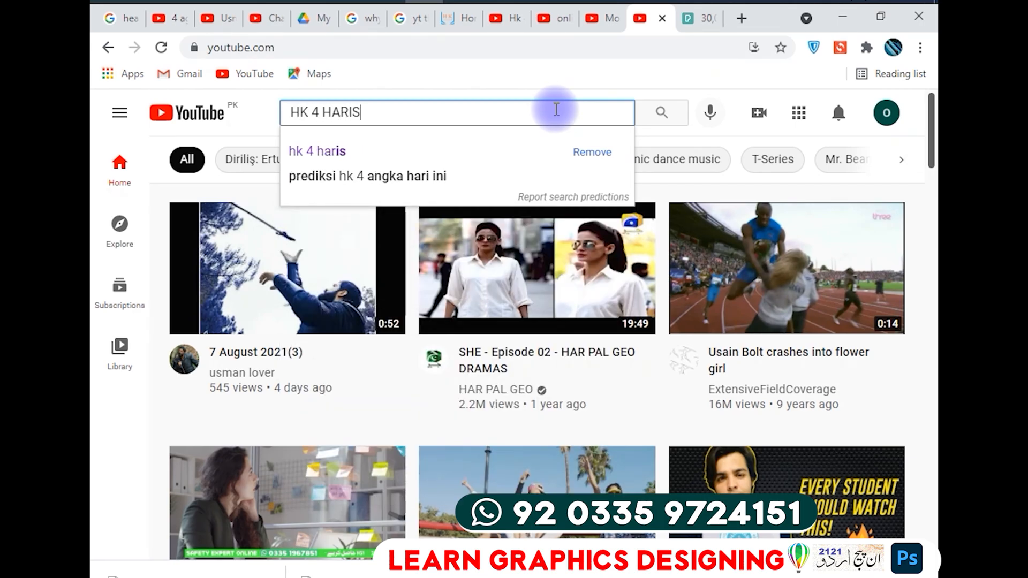
{"action": "key", "text": "Return"}
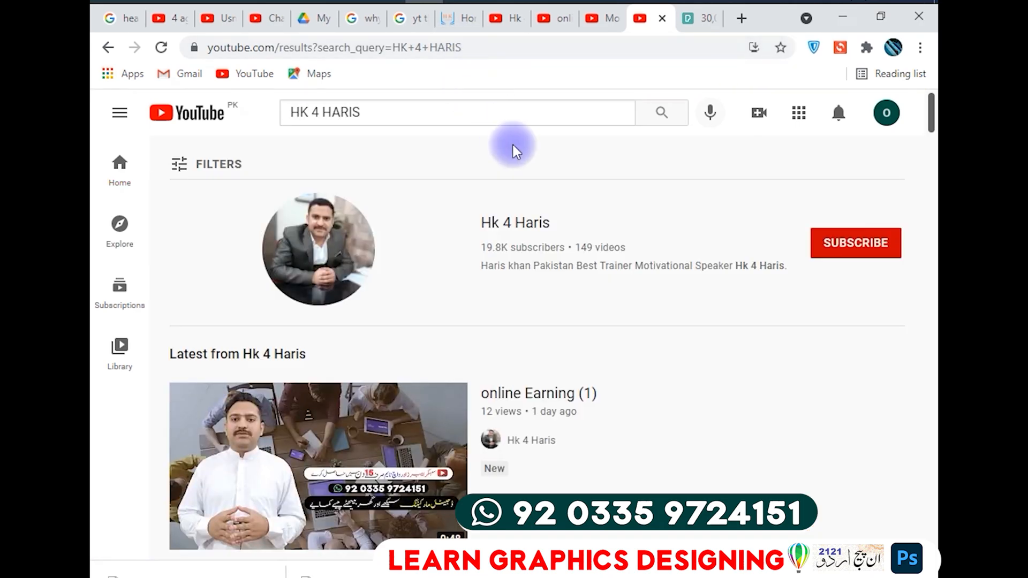
Open the video "online Earning (1)" from the search results in a new tab and view its banner graphics.
{"action": "scroll", "coordinate": [365, 454], "scroll_direction": "down", "scroll_amount": 1}
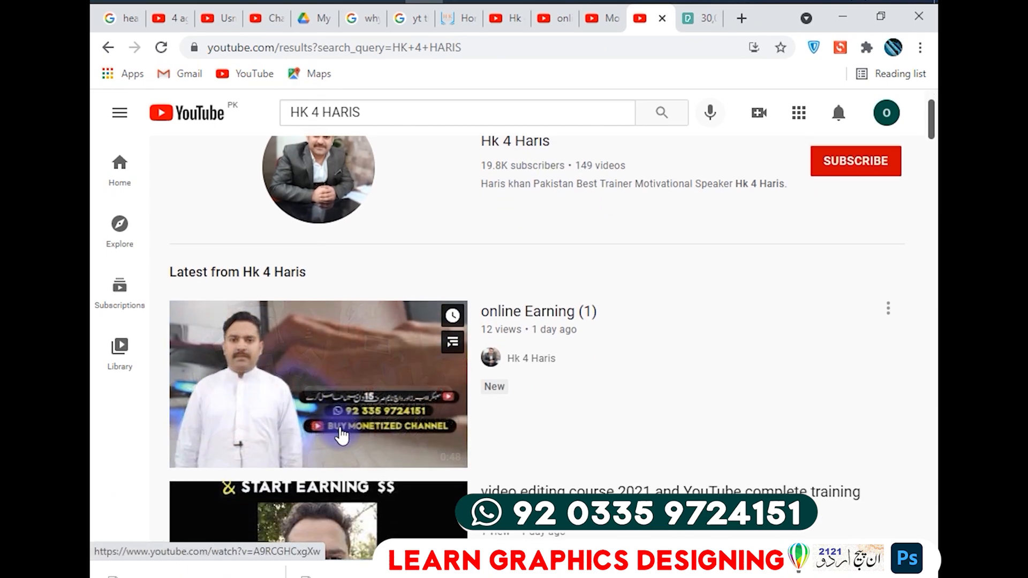
{"action": "middle_click", "coordinate": [341, 430]}
{"action": "left_click", "coordinate": [666, 22]}
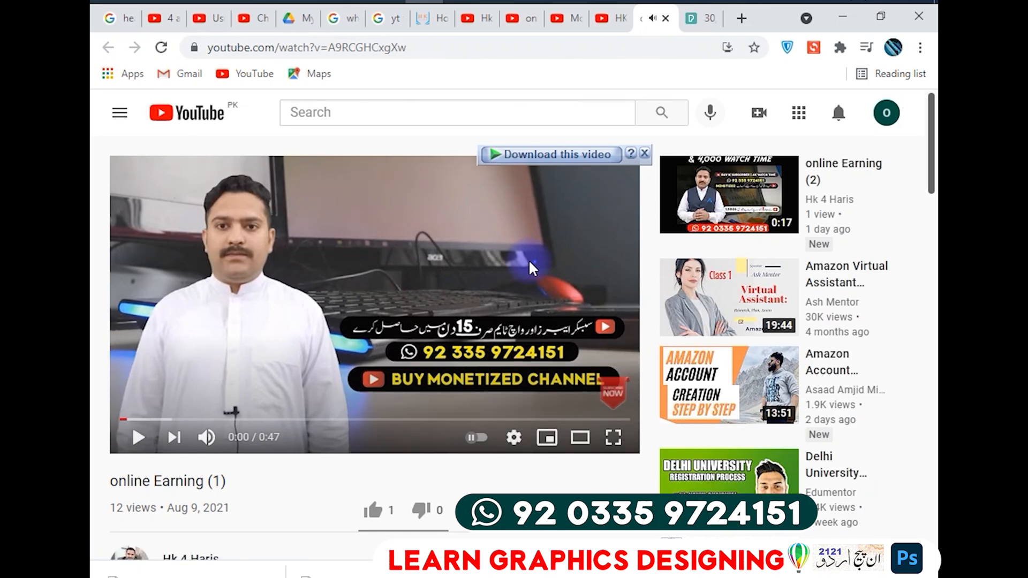
{"action": "double_click", "coordinate": [529, 259]}
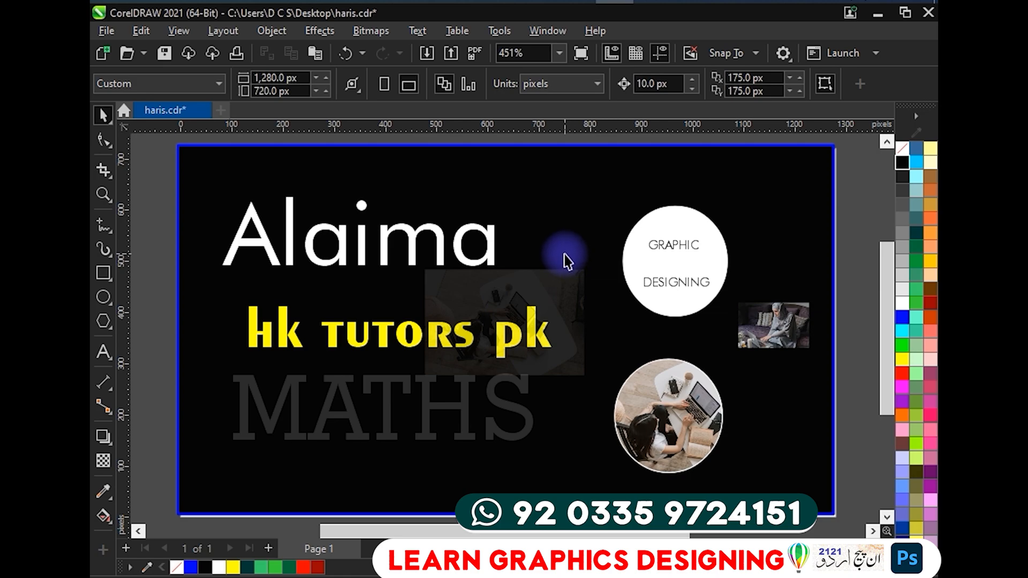
Switch back to CorelDRAW and export the banner to the Desktop as haris in PNG 24-bit format with RGB color and transparency.
{"action": "left_click", "coordinate": [451, 54]}
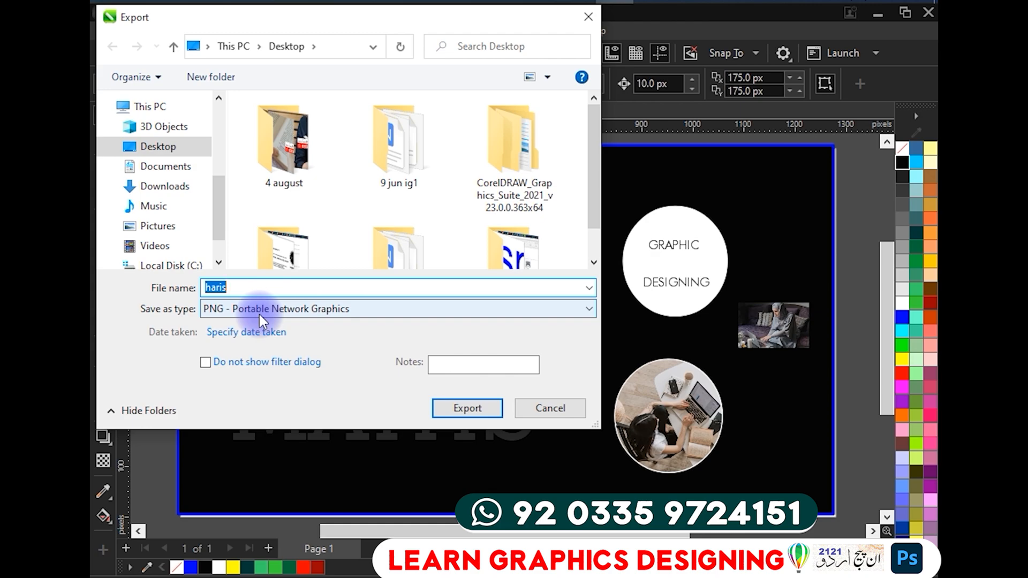
{"action": "left_click", "coordinate": [261, 284]}
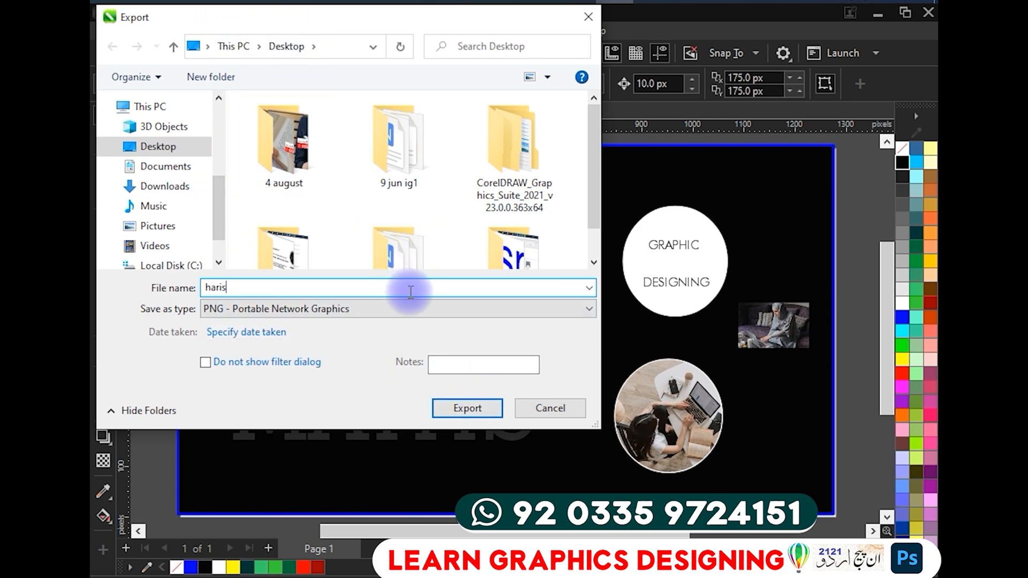
{"action": "left_click", "coordinate": [451, 407]}
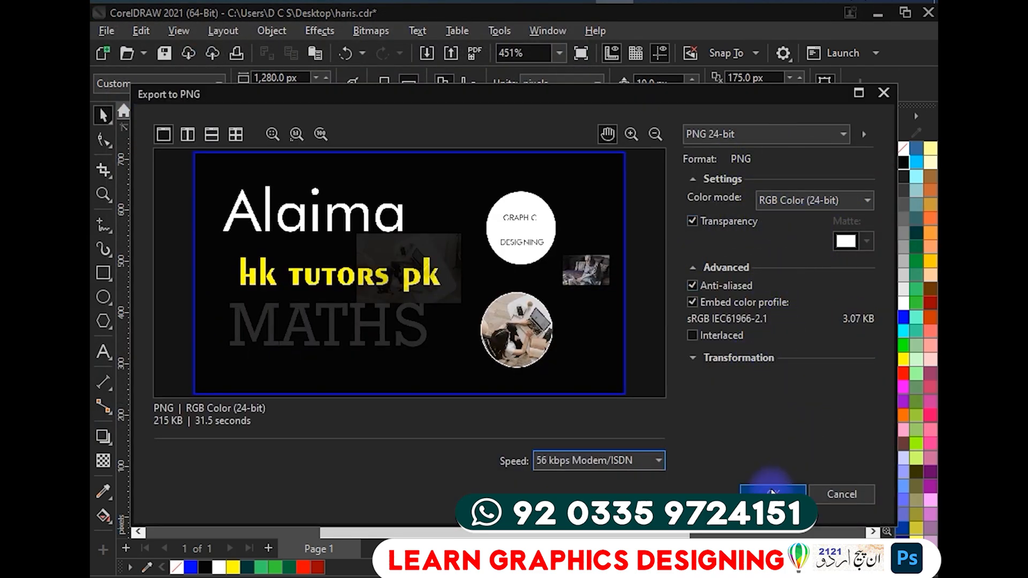
{"action": "left_click", "coordinate": [772, 493]}
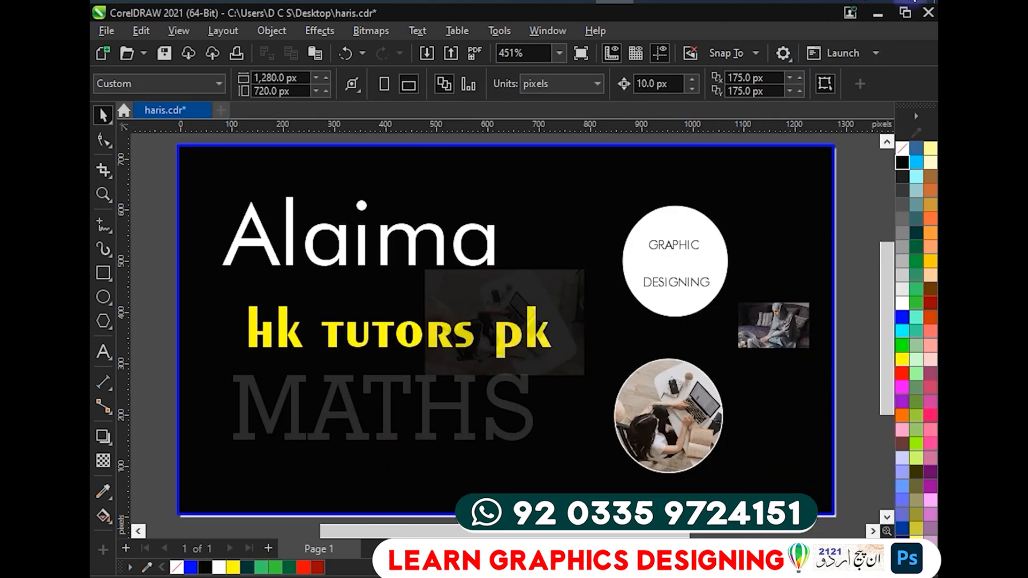
Go to the desktop and open haris.png in Photos to examine the exported banner up close.
{"action": "left_click", "coordinate": [879, 14]}
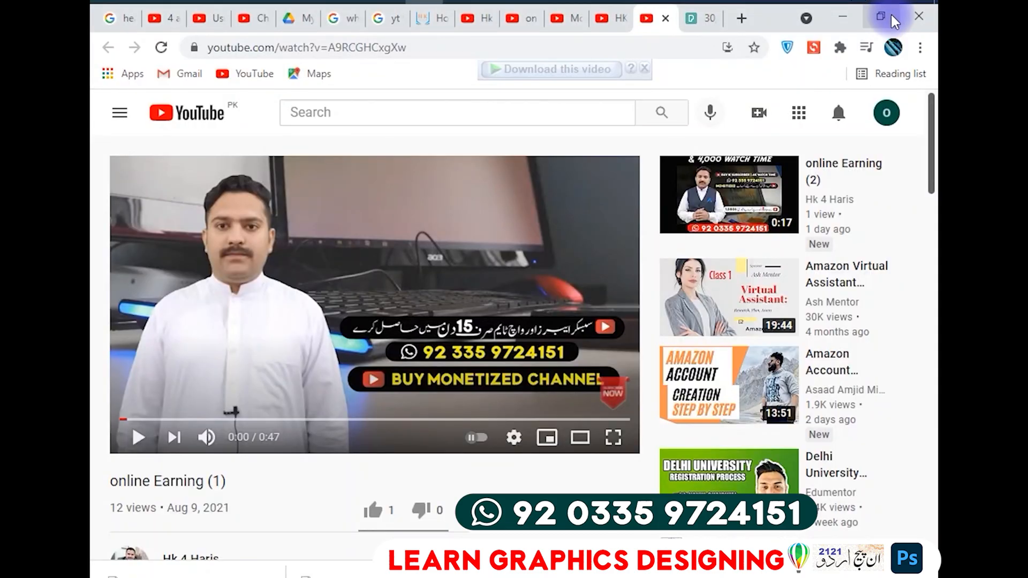
{"action": "left_click", "coordinate": [843, 18]}
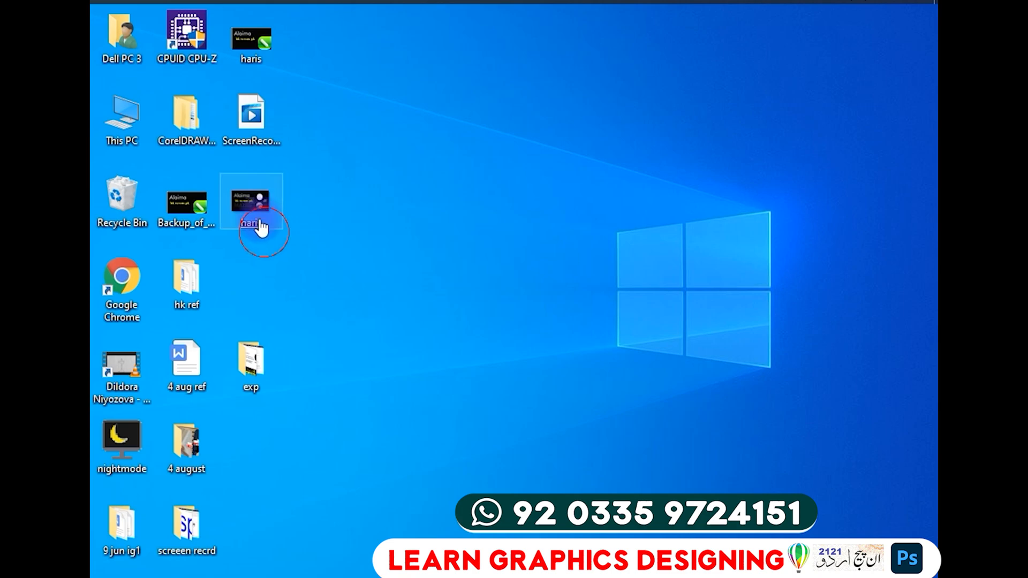
{"action": "double_click", "coordinate": [261, 224]}
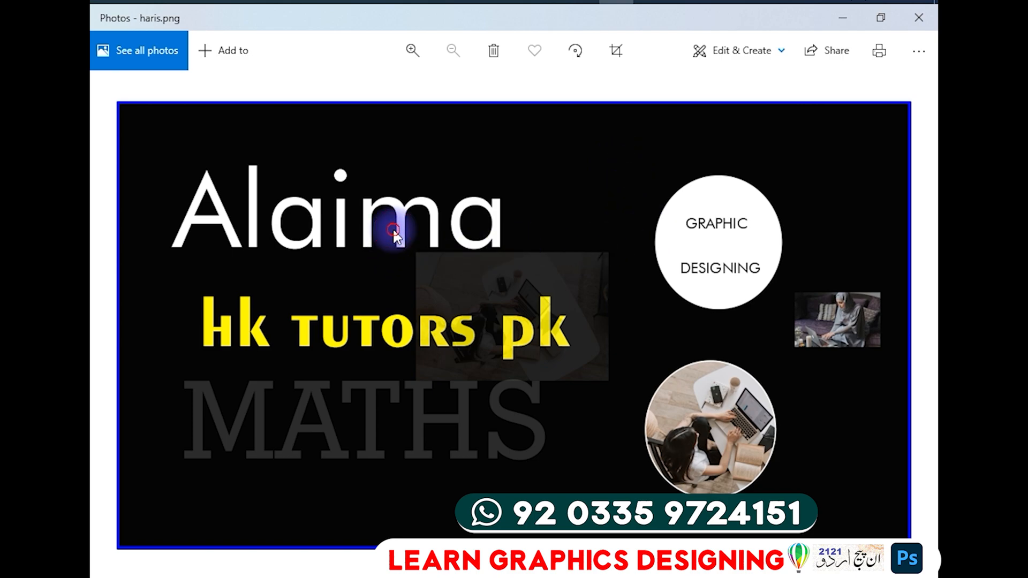
{"action": "scroll", "coordinate": [393, 227], "scroll_direction": "up", "scroll_amount": 3}
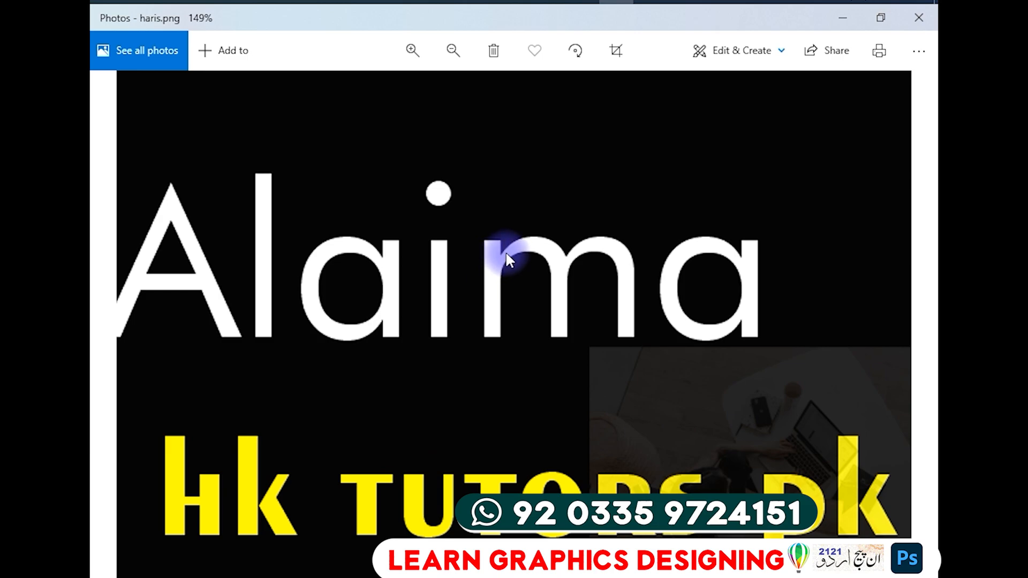